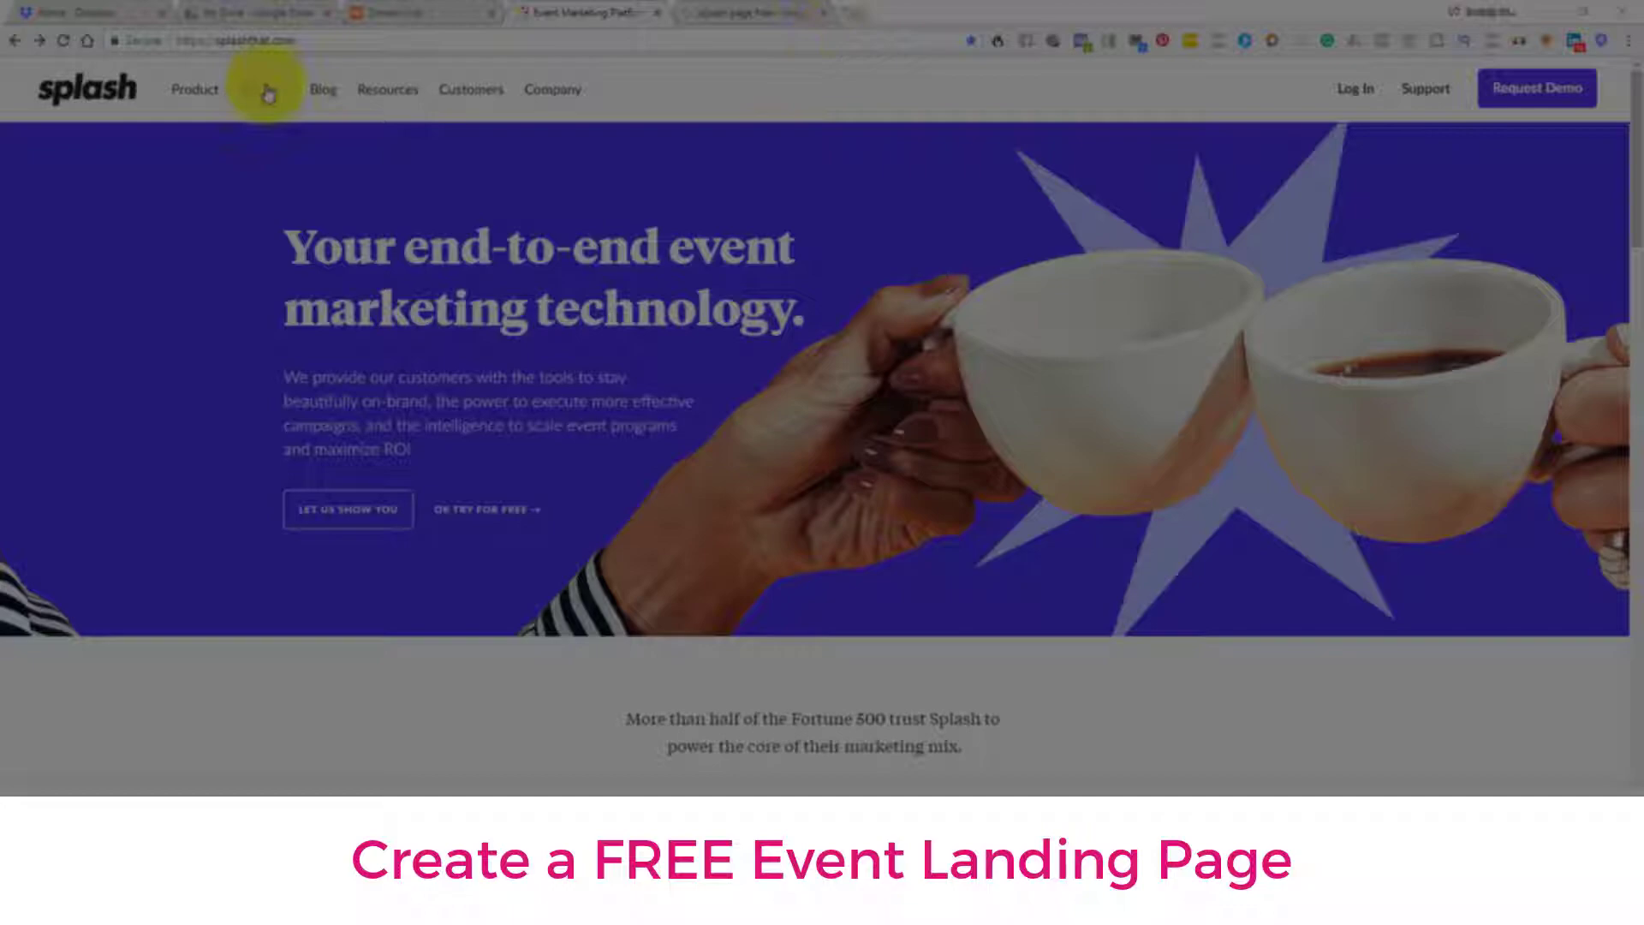
Go to the splashthat.com/product/try-splash-free page
click(203, 41)
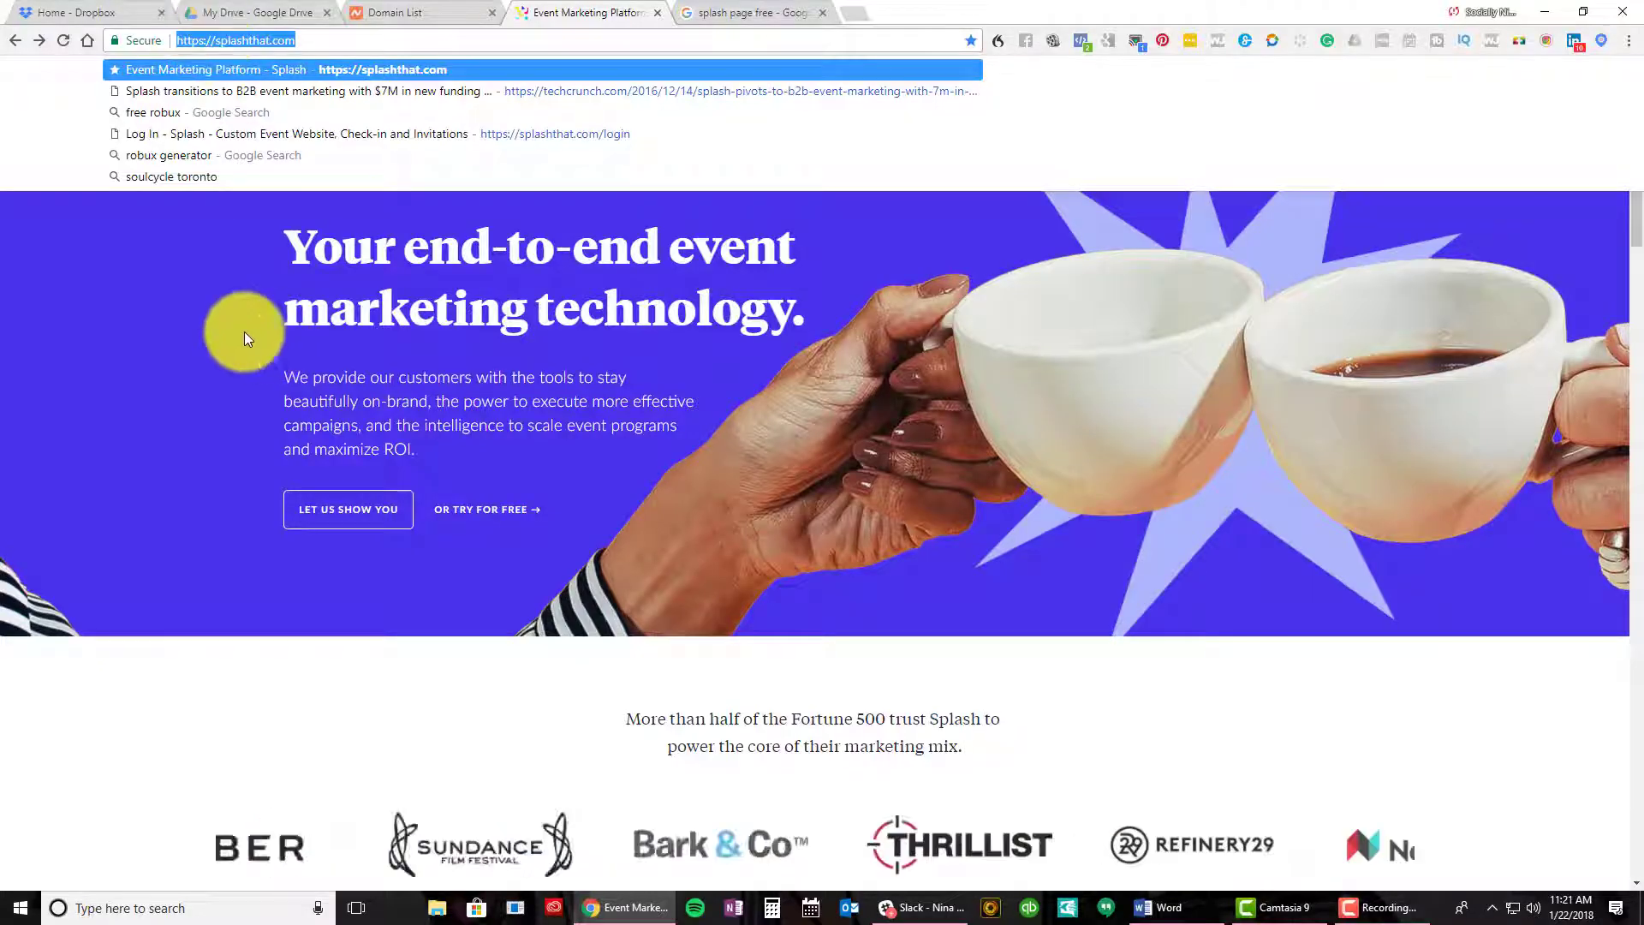
click(147, 286)
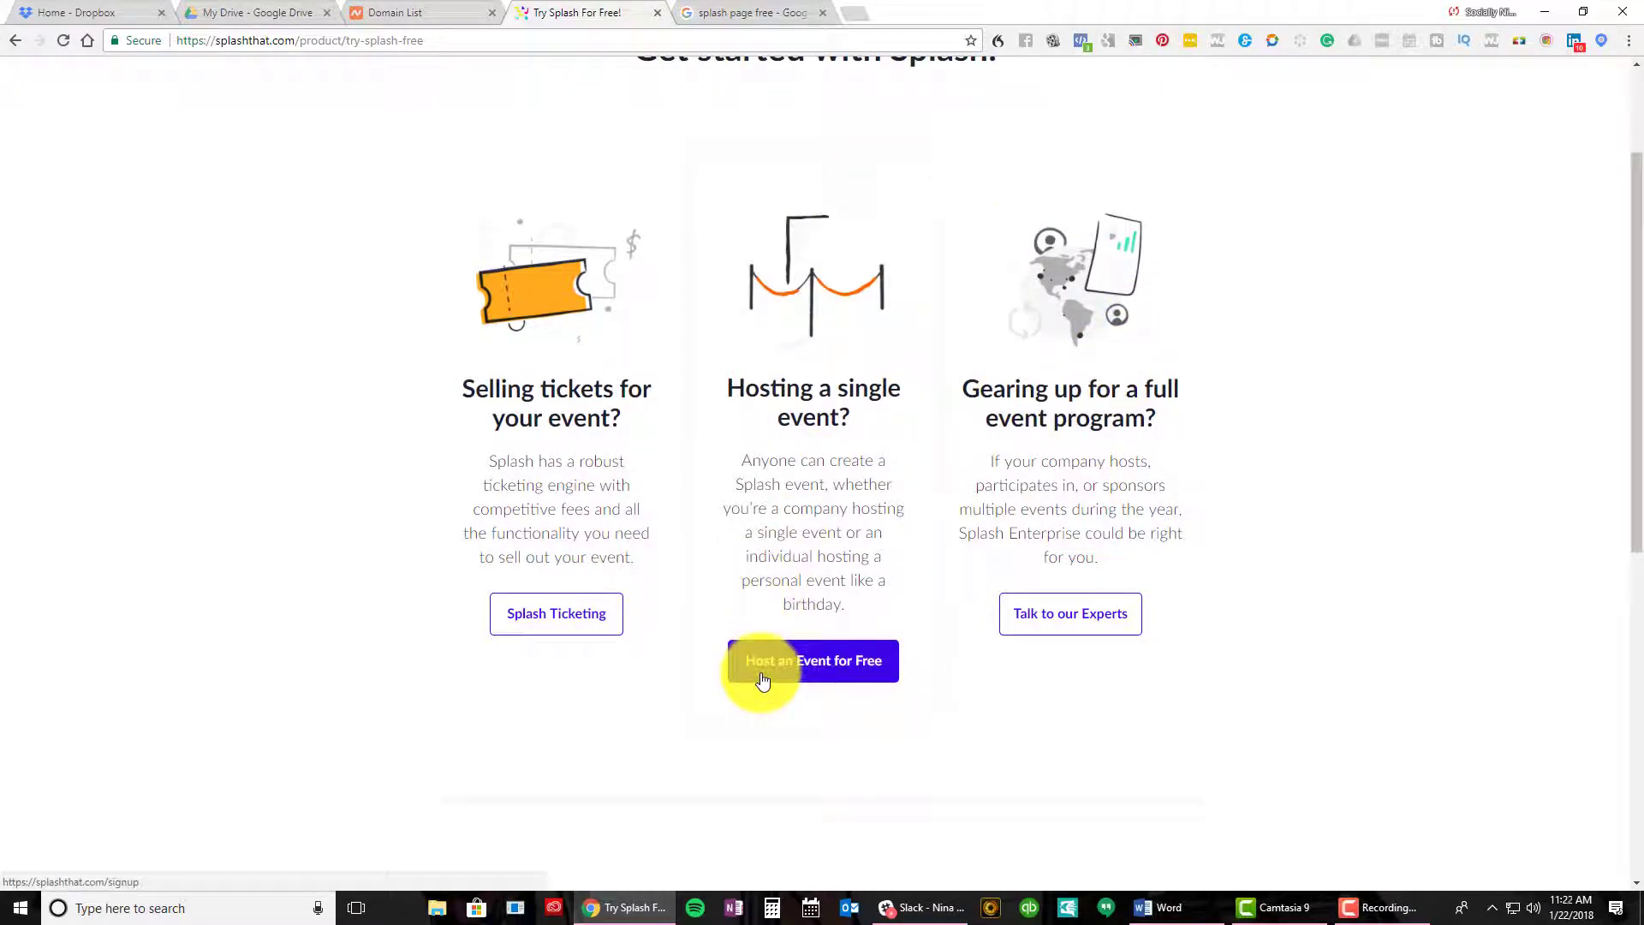
Sign up free with Facebook and open the Slay Post Repeat event in the editor
click(810, 676)
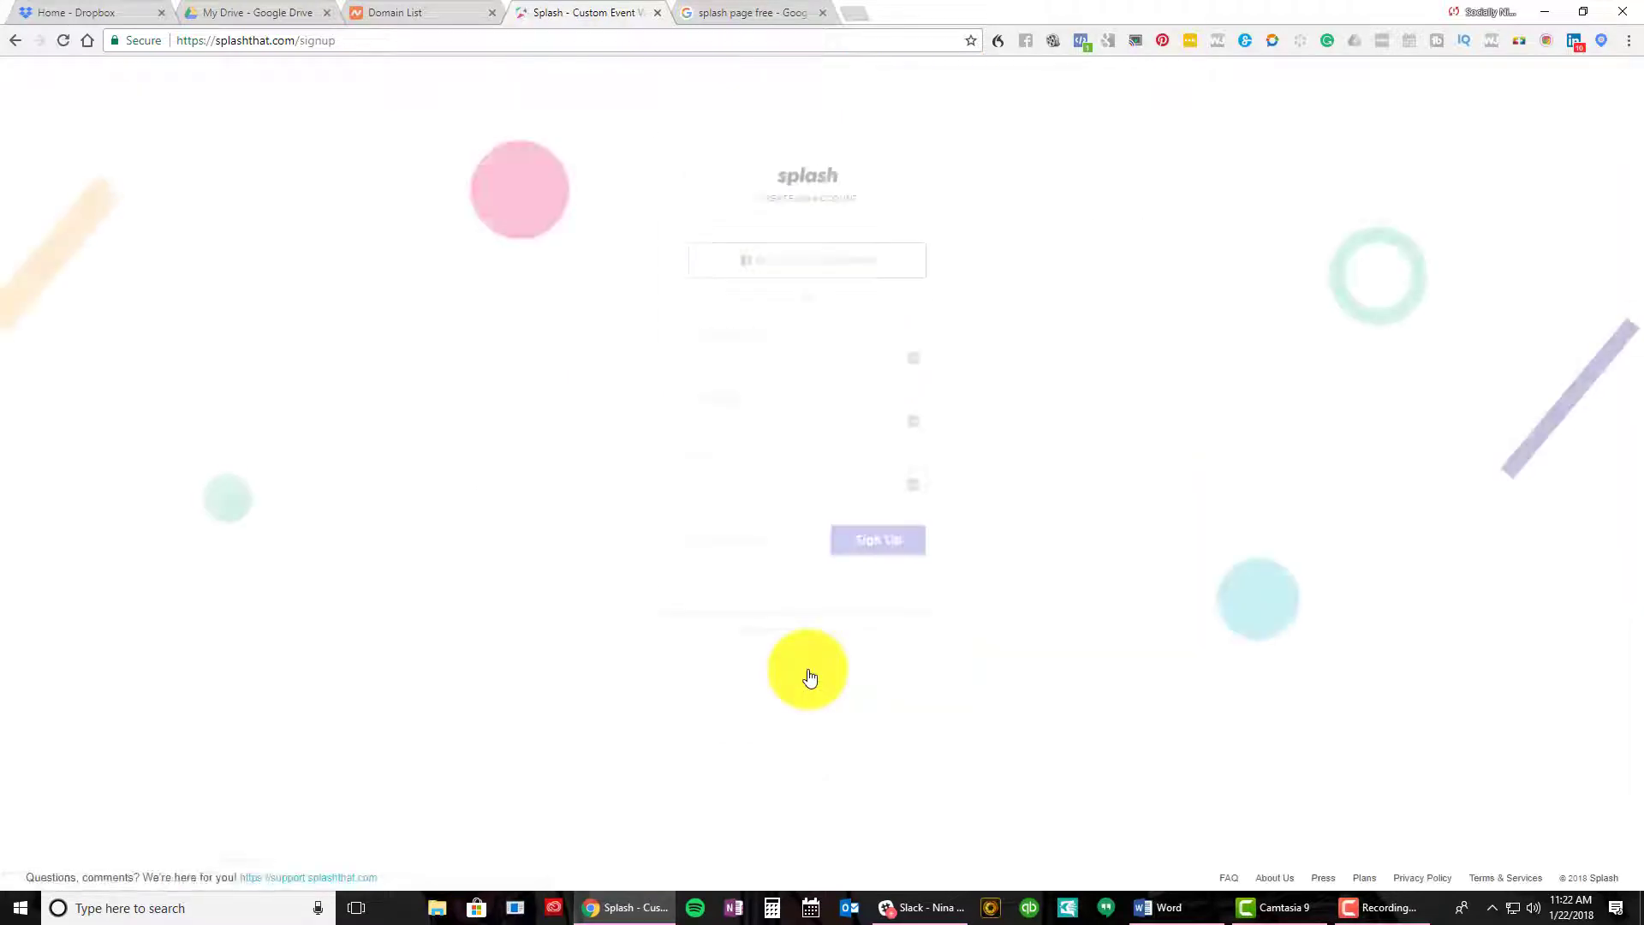
click(835, 267)
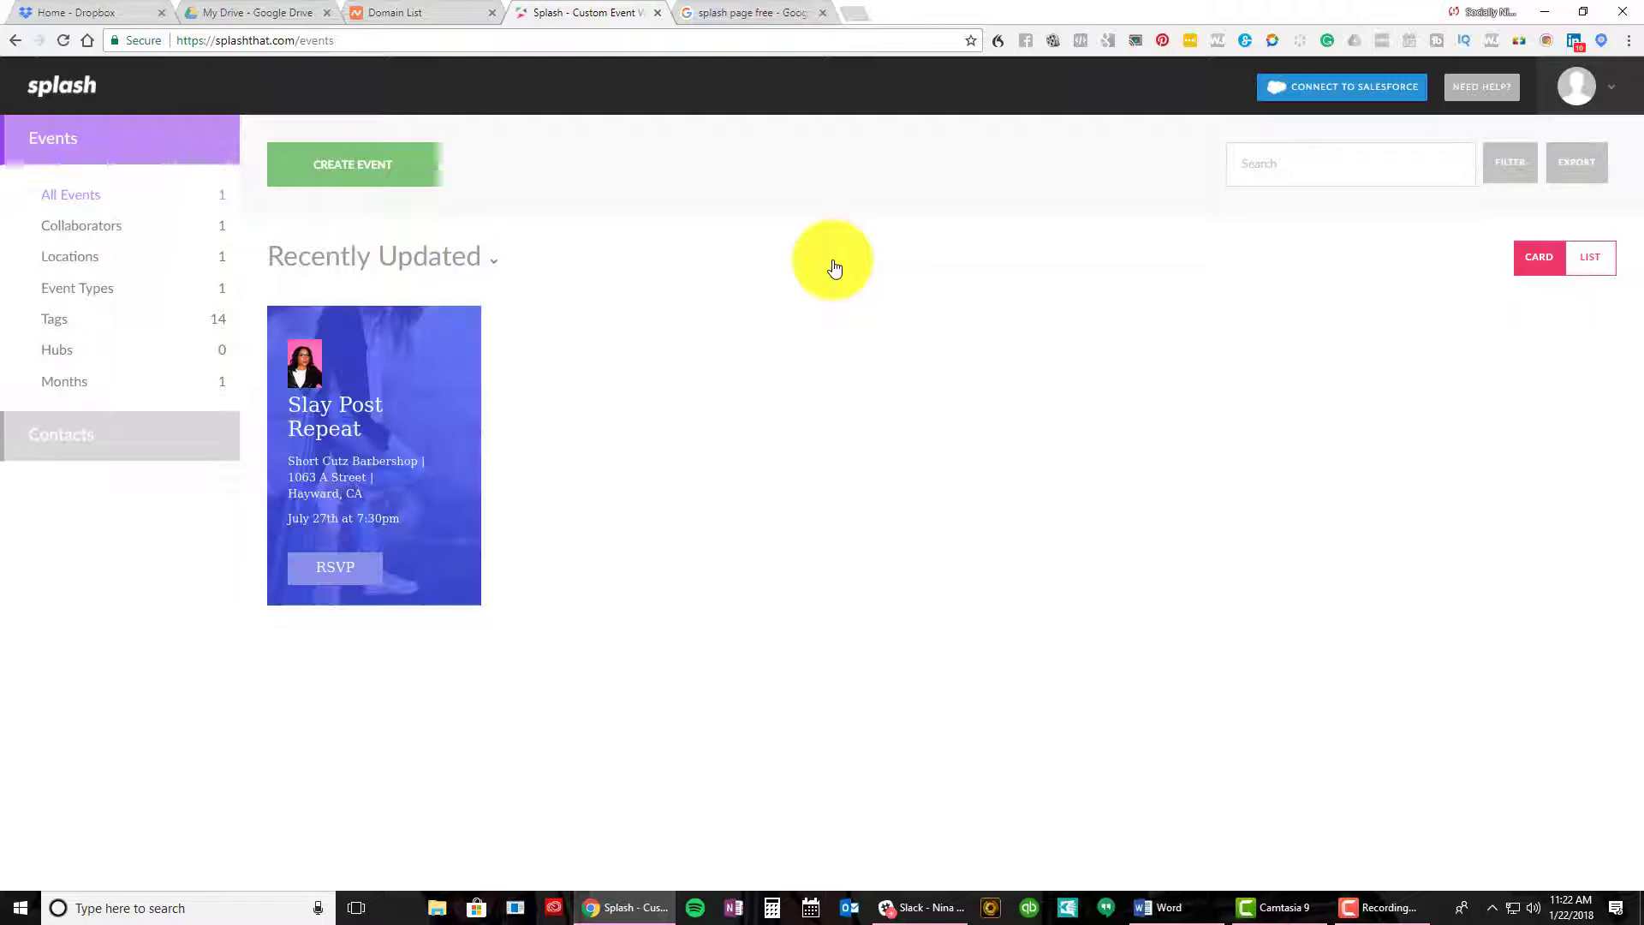
mouse_move(411, 393)
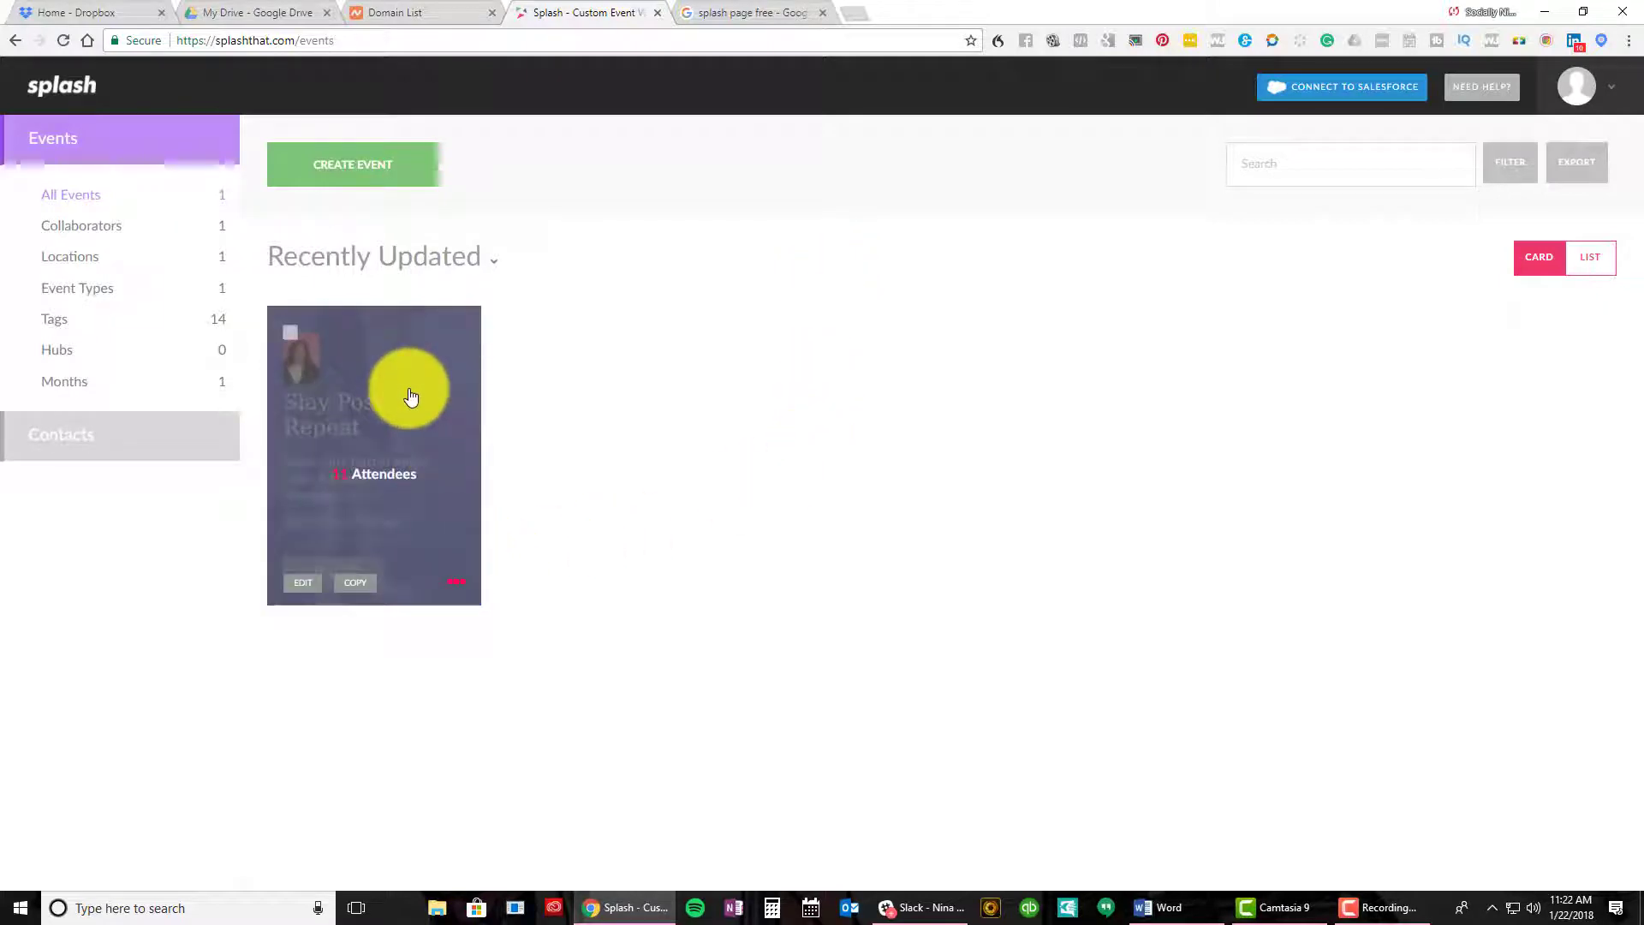
click(459, 595)
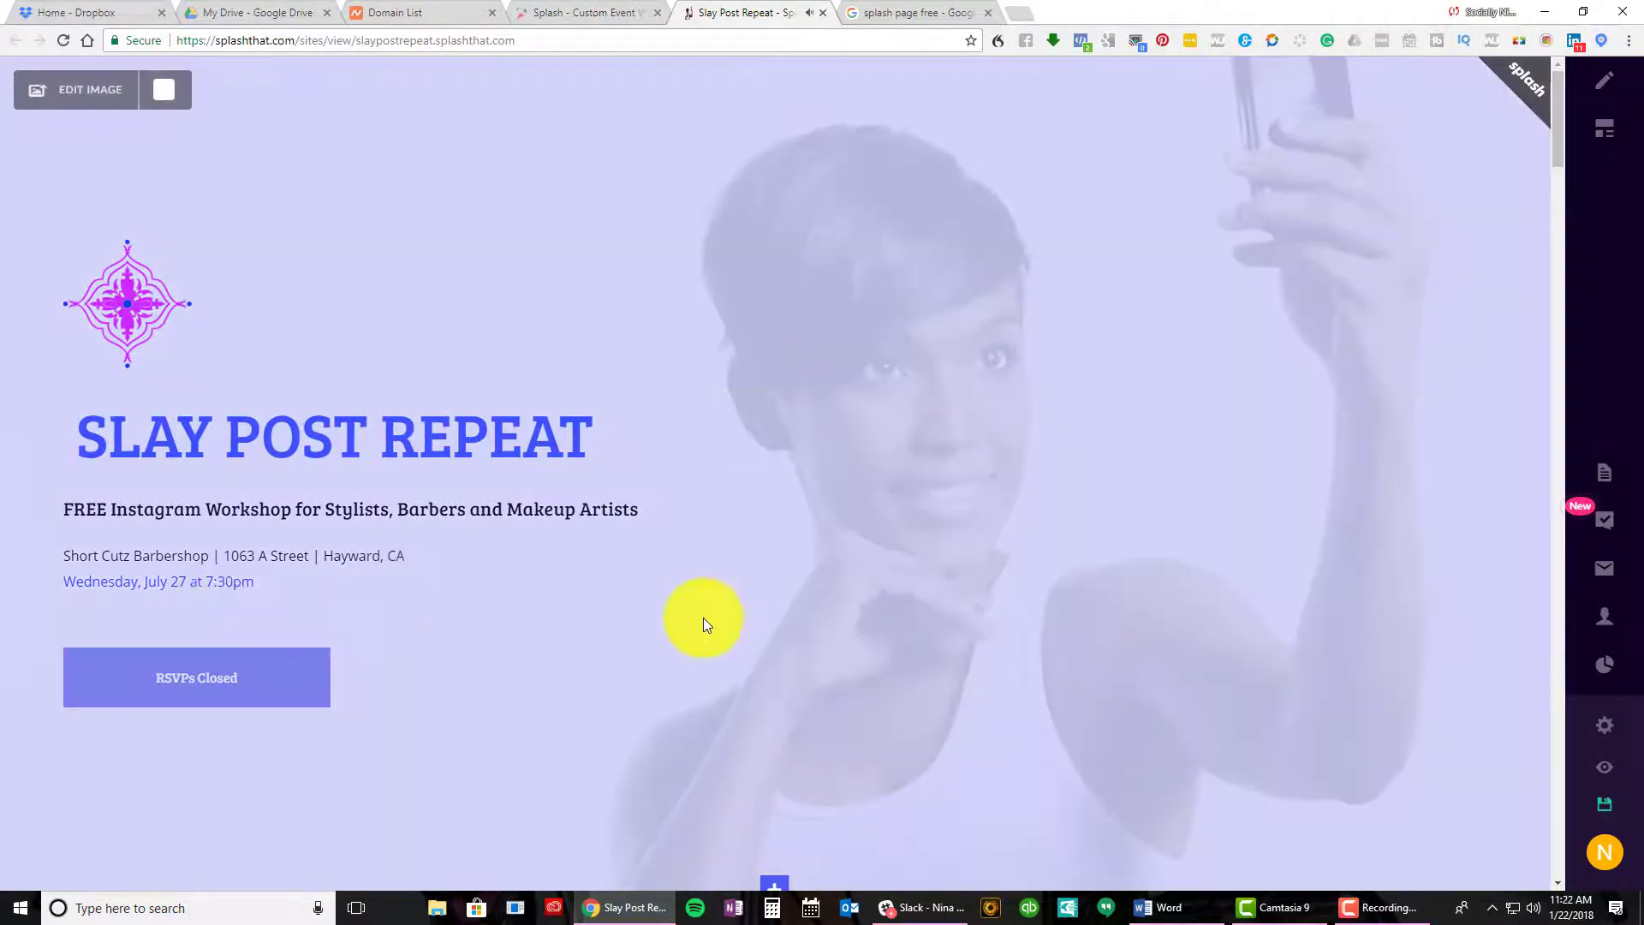
Scroll through the Slay Post Repeat page and open the Video #1 embed settings
scroll(702, 618, down, 20)
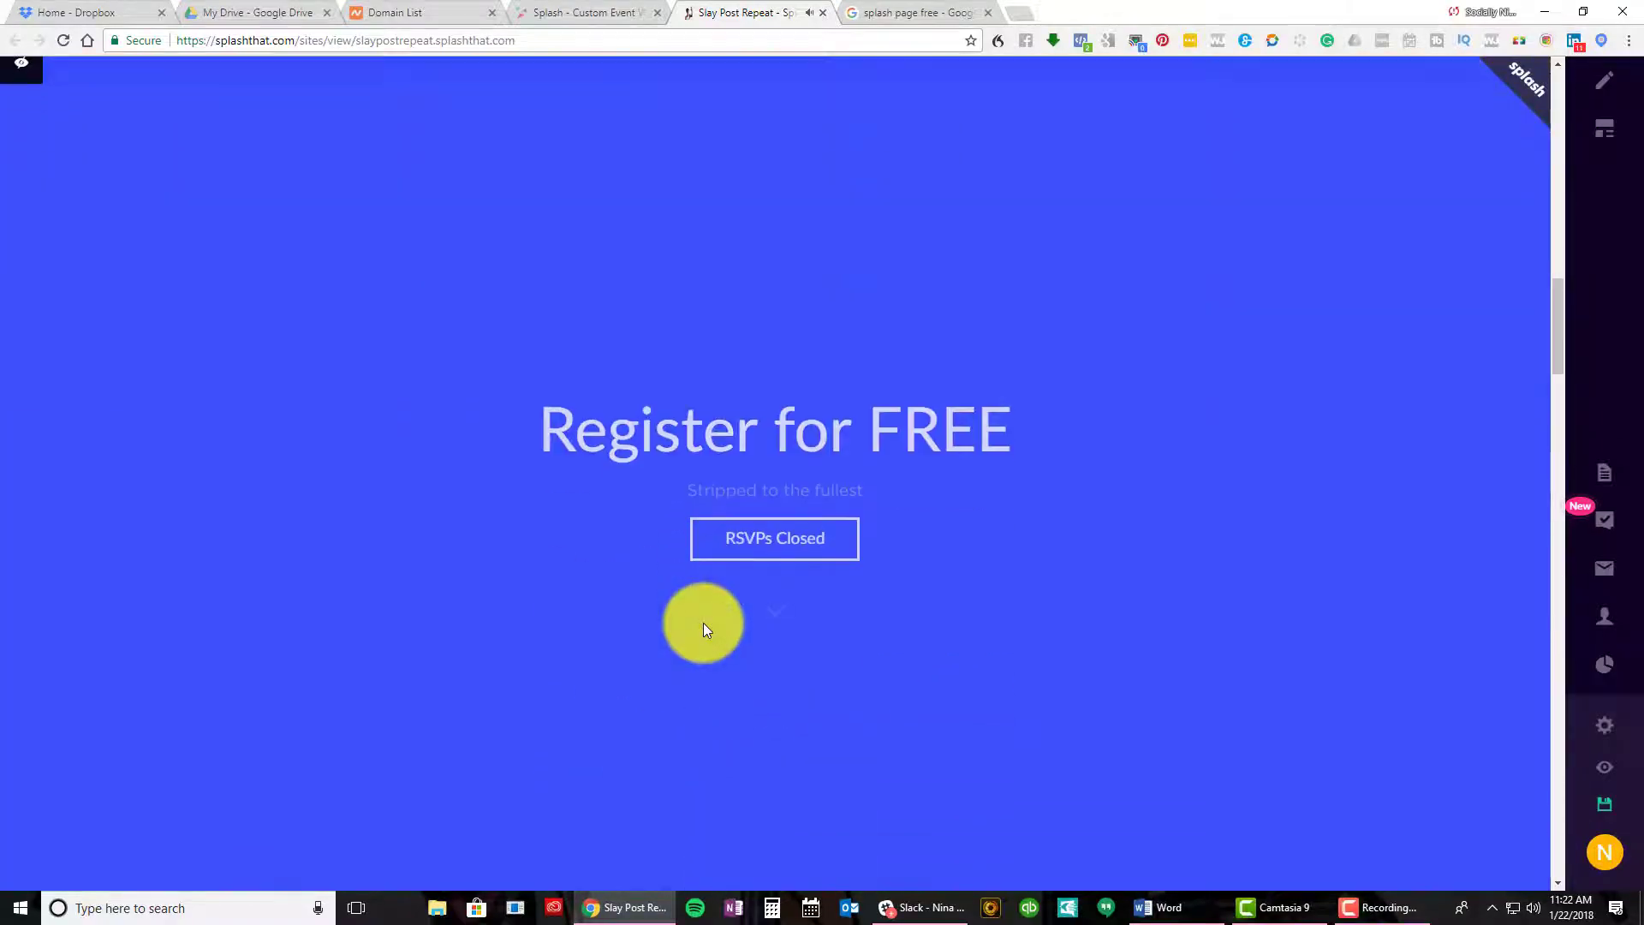
scroll(703, 624, down, 15)
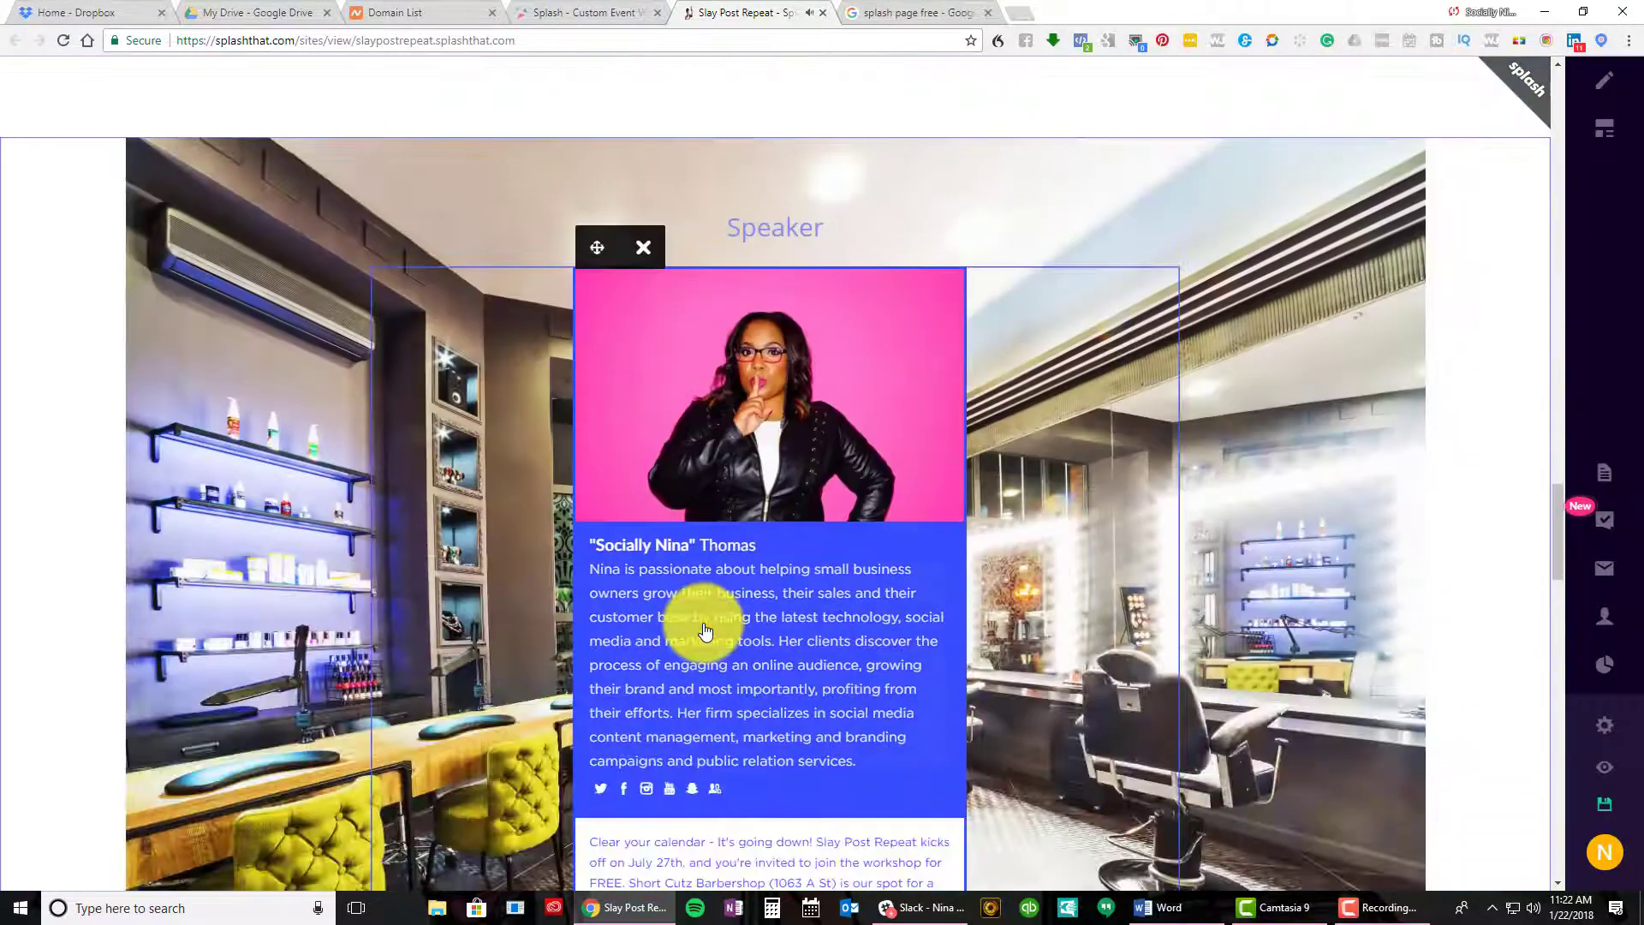
scroll(704, 632, down, 20)
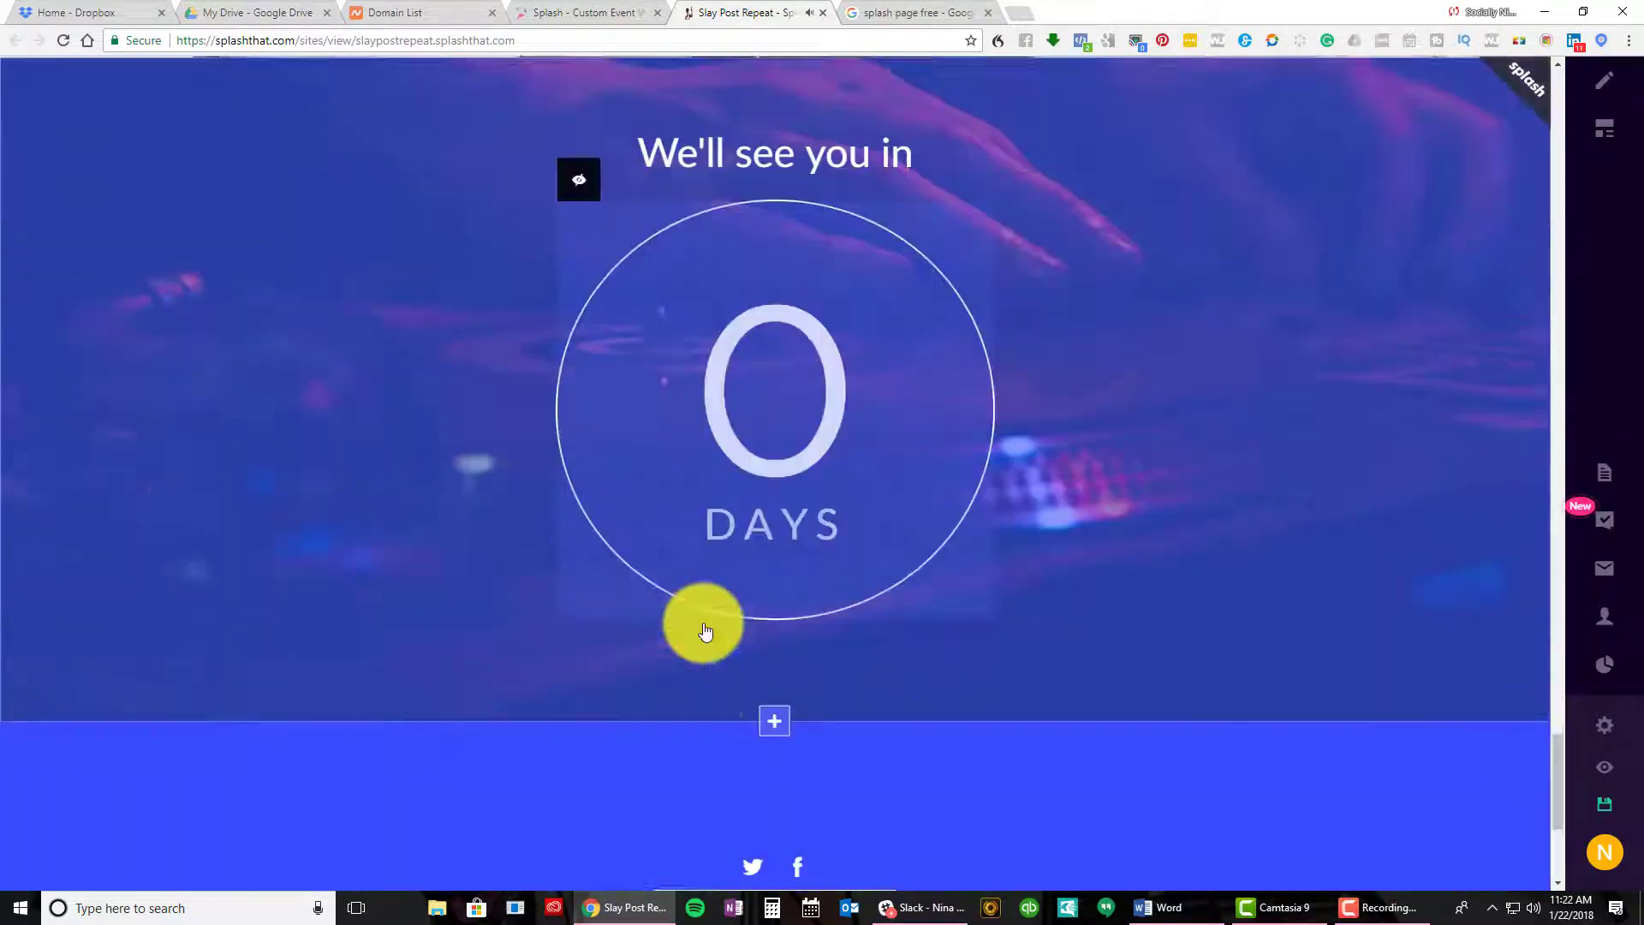
scroll(705, 631, down, 5)
scroll(705, 631, up, 15)
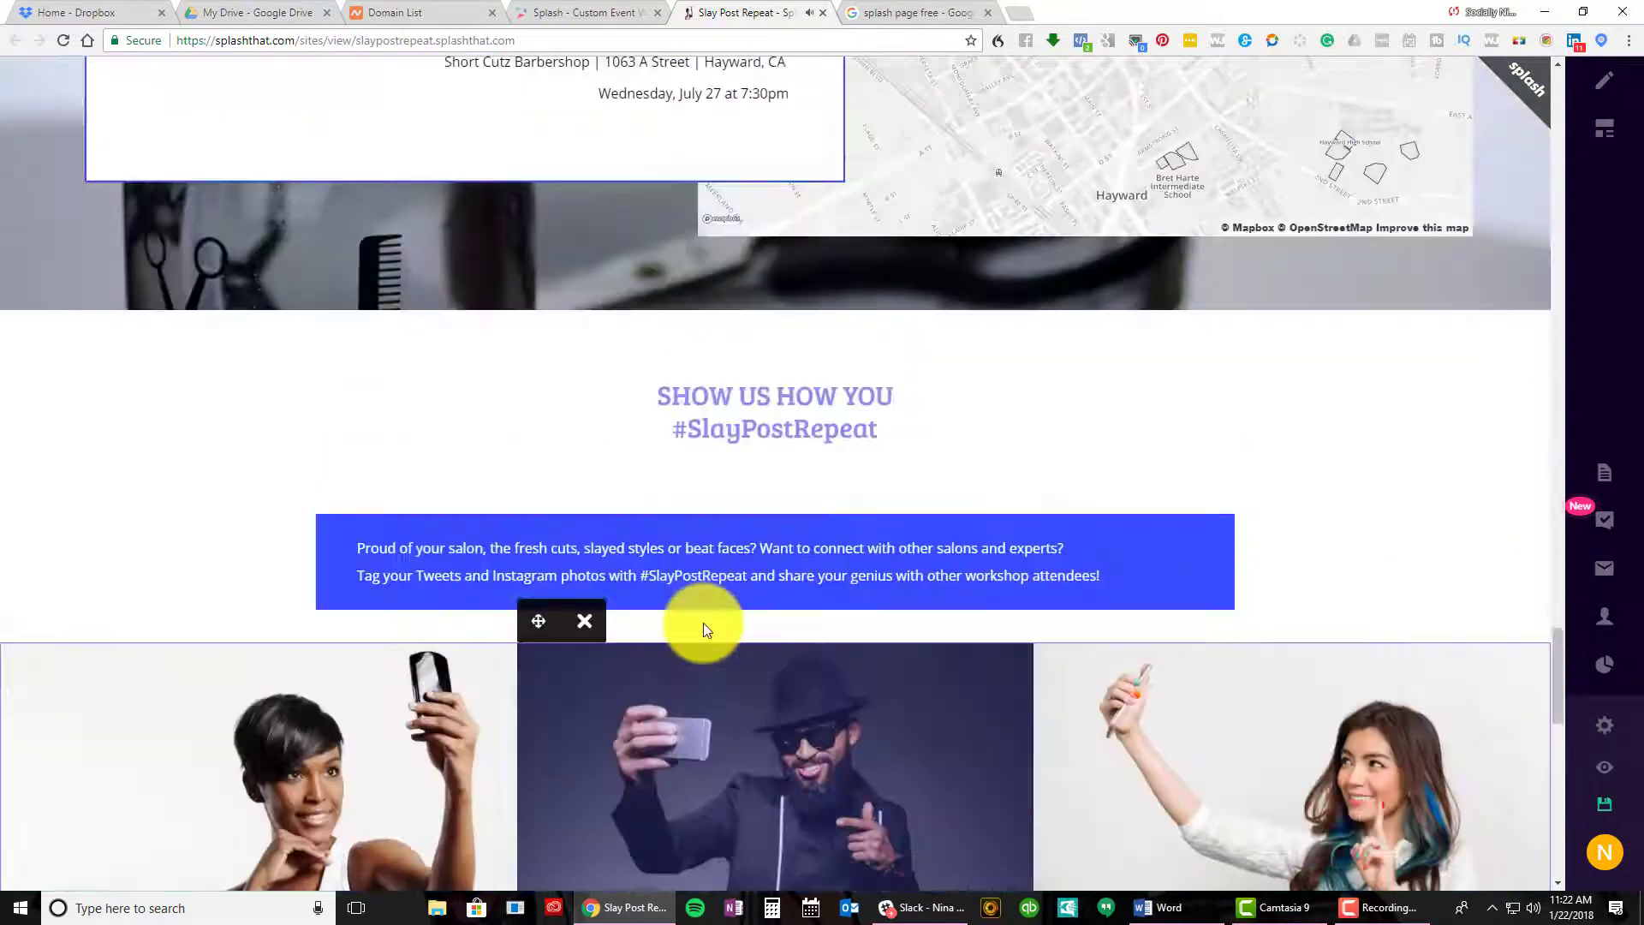
scroll(704, 630, up, 20)
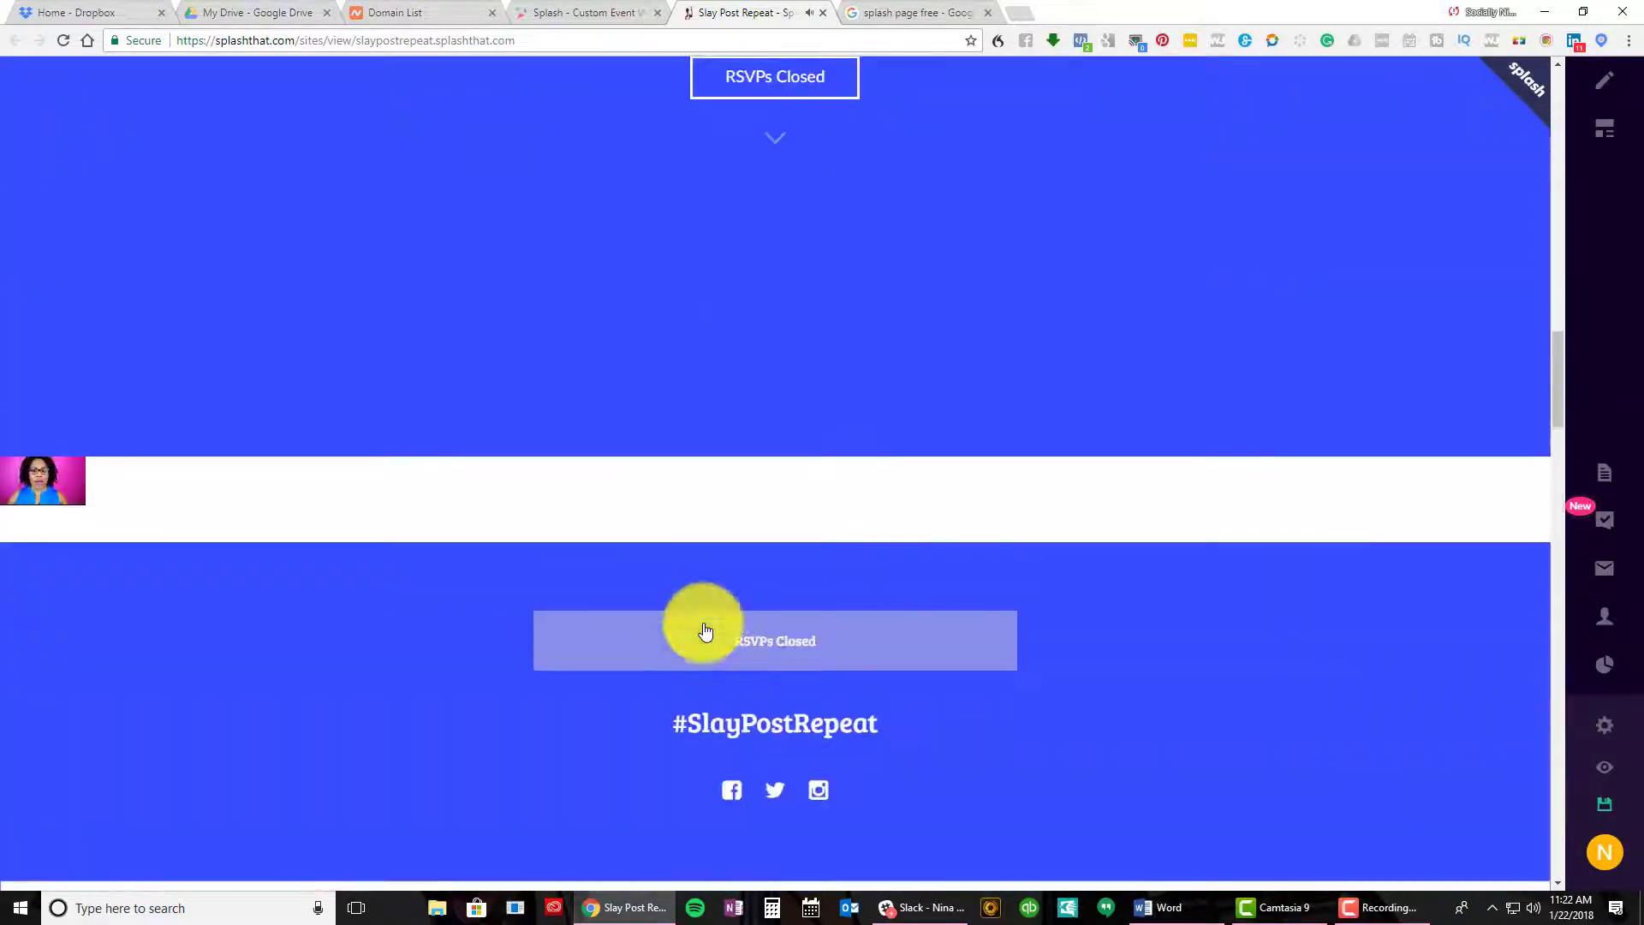
scroll(705, 631, up, 15)
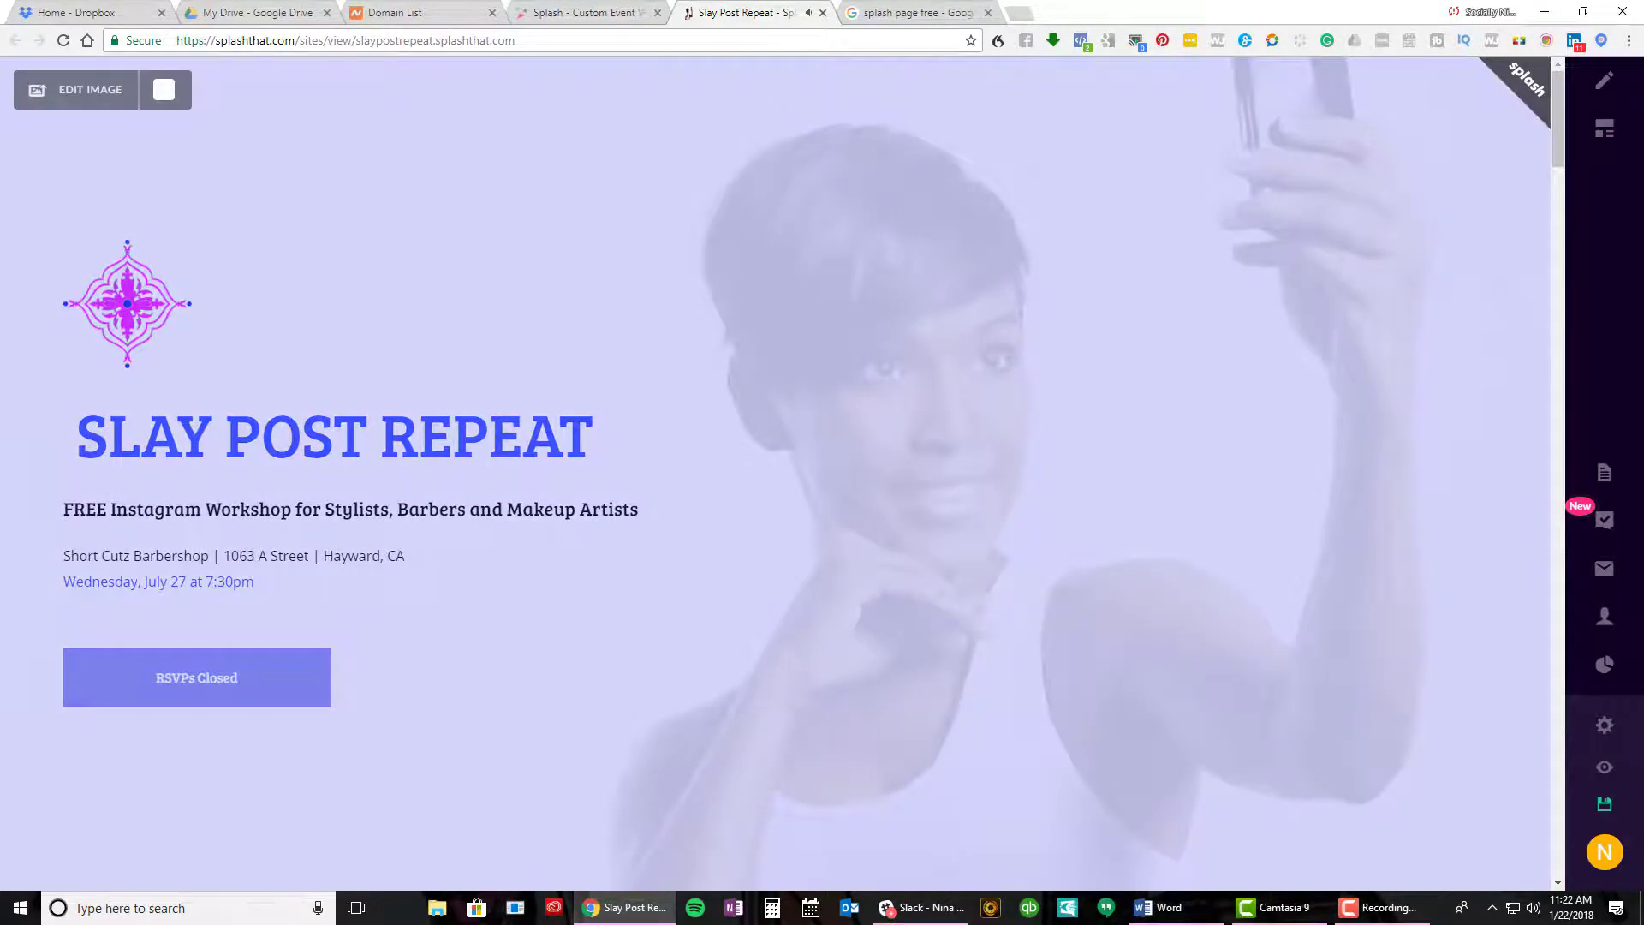
scroll(775, 471, down, 10)
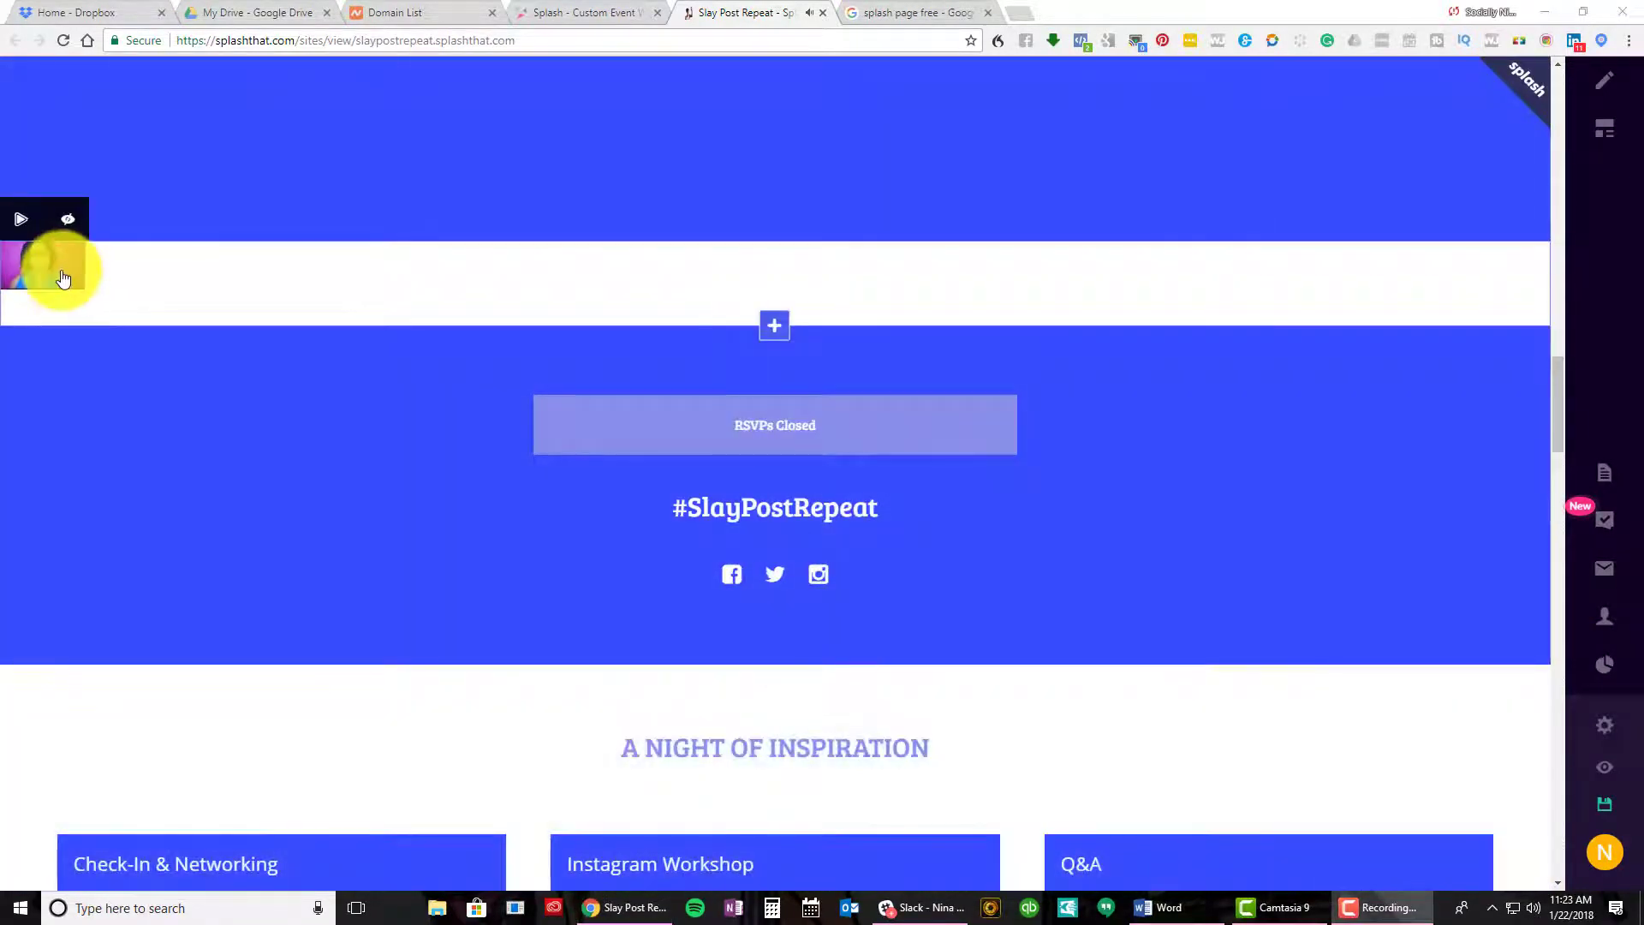
click(62, 277)
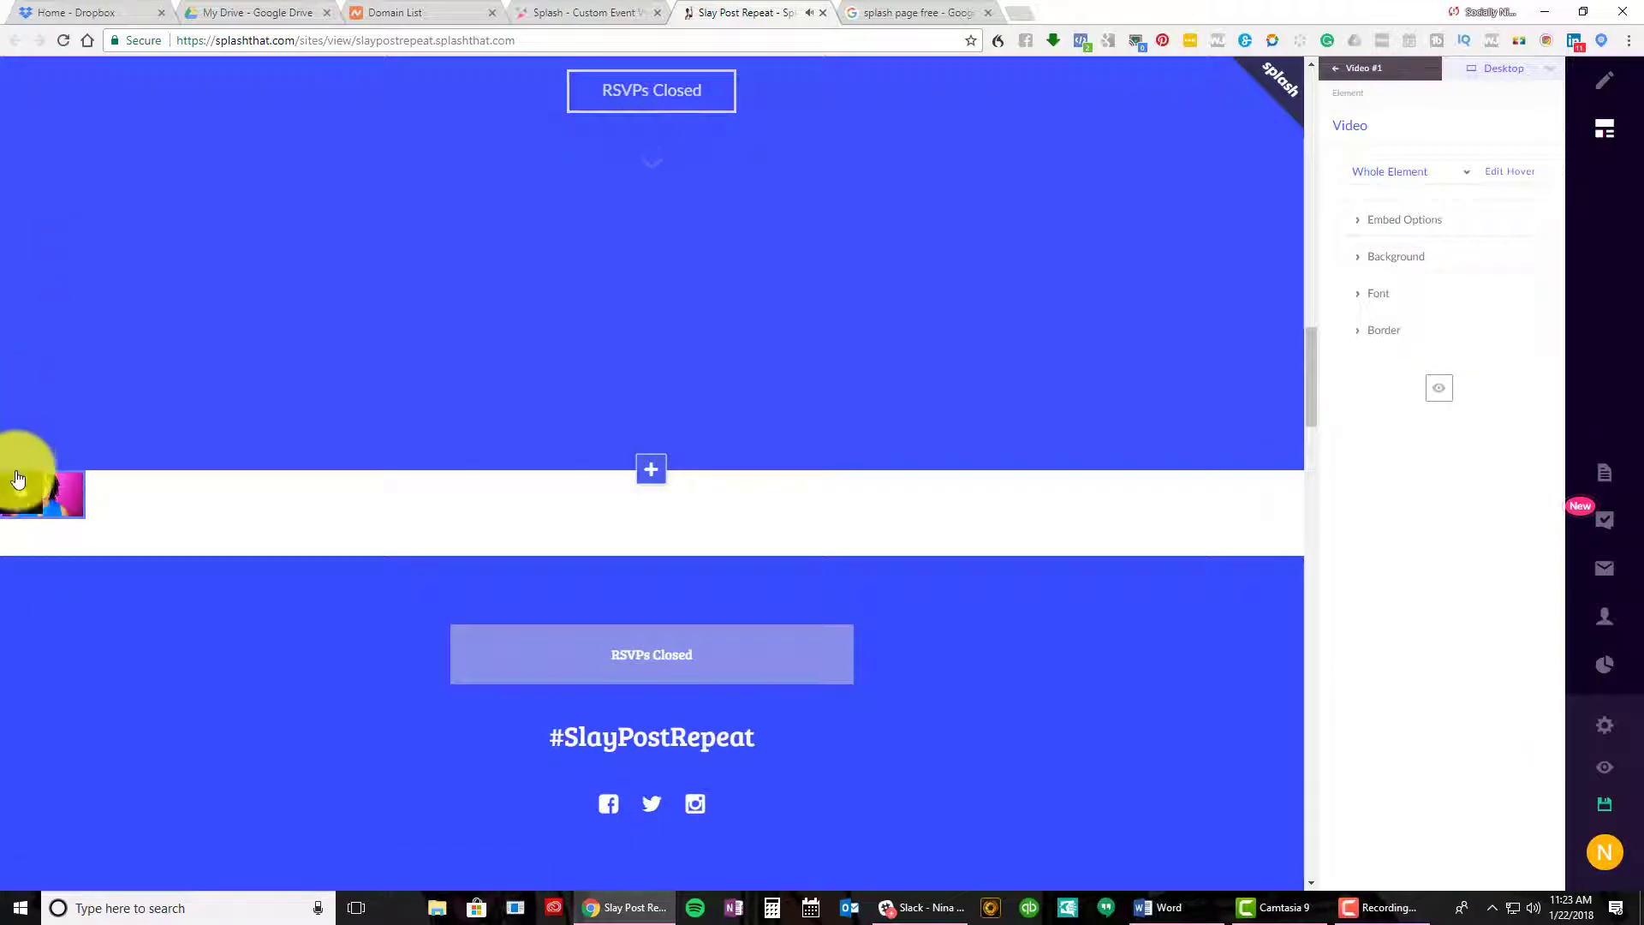
mouse_move(39, 511)
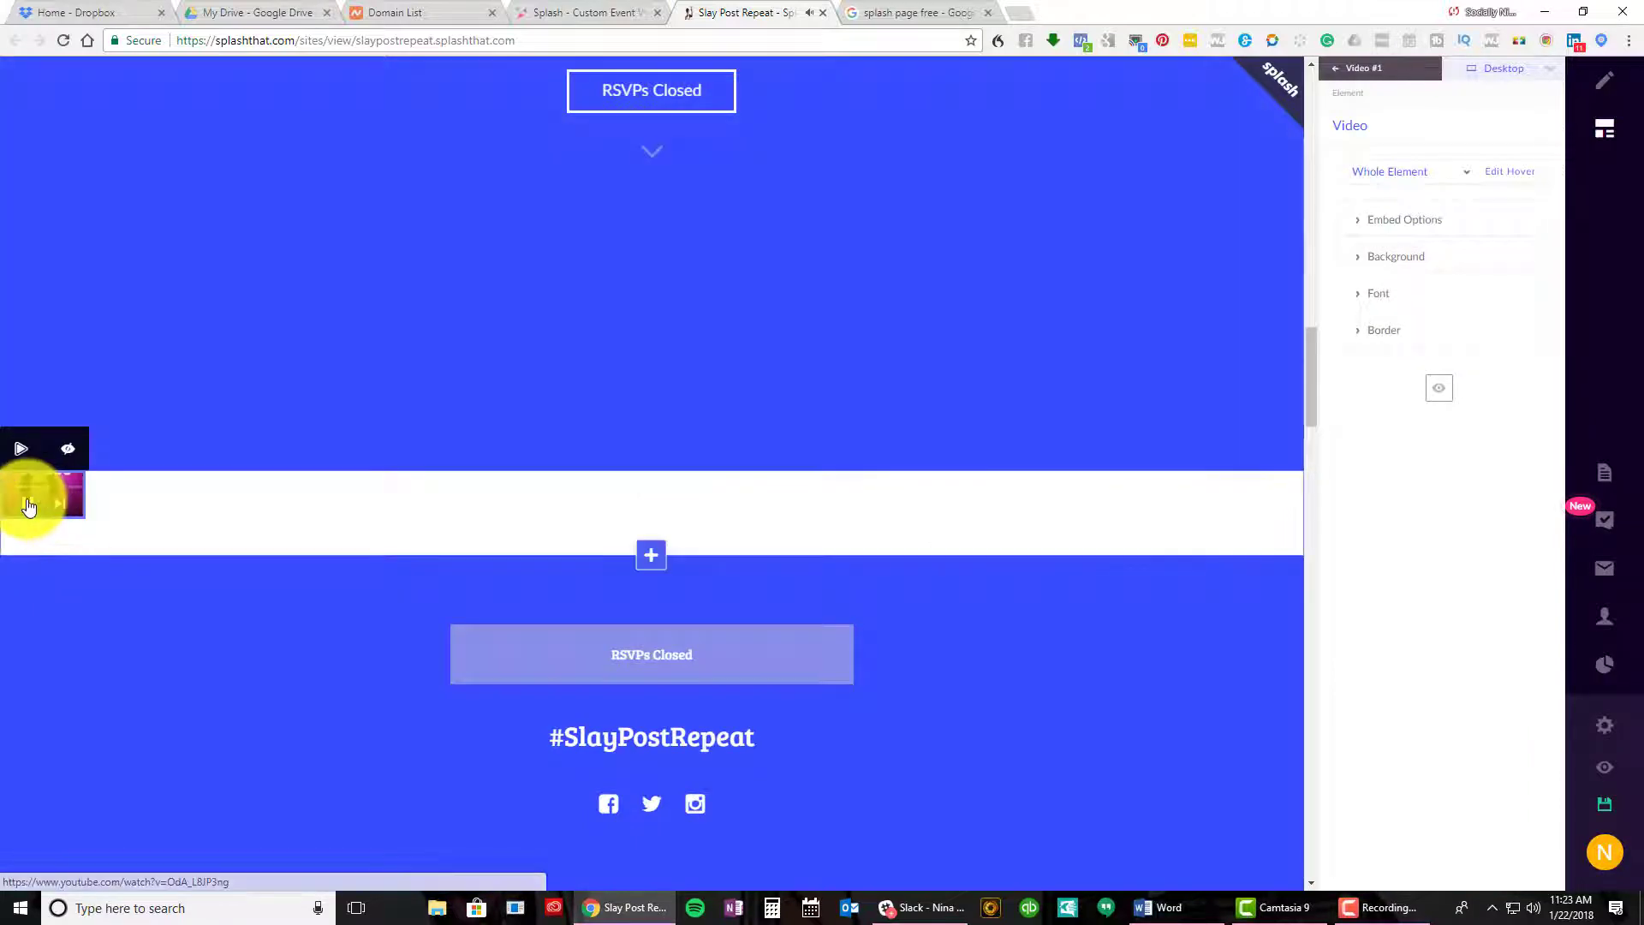
scroll(924, 351, up, 10)
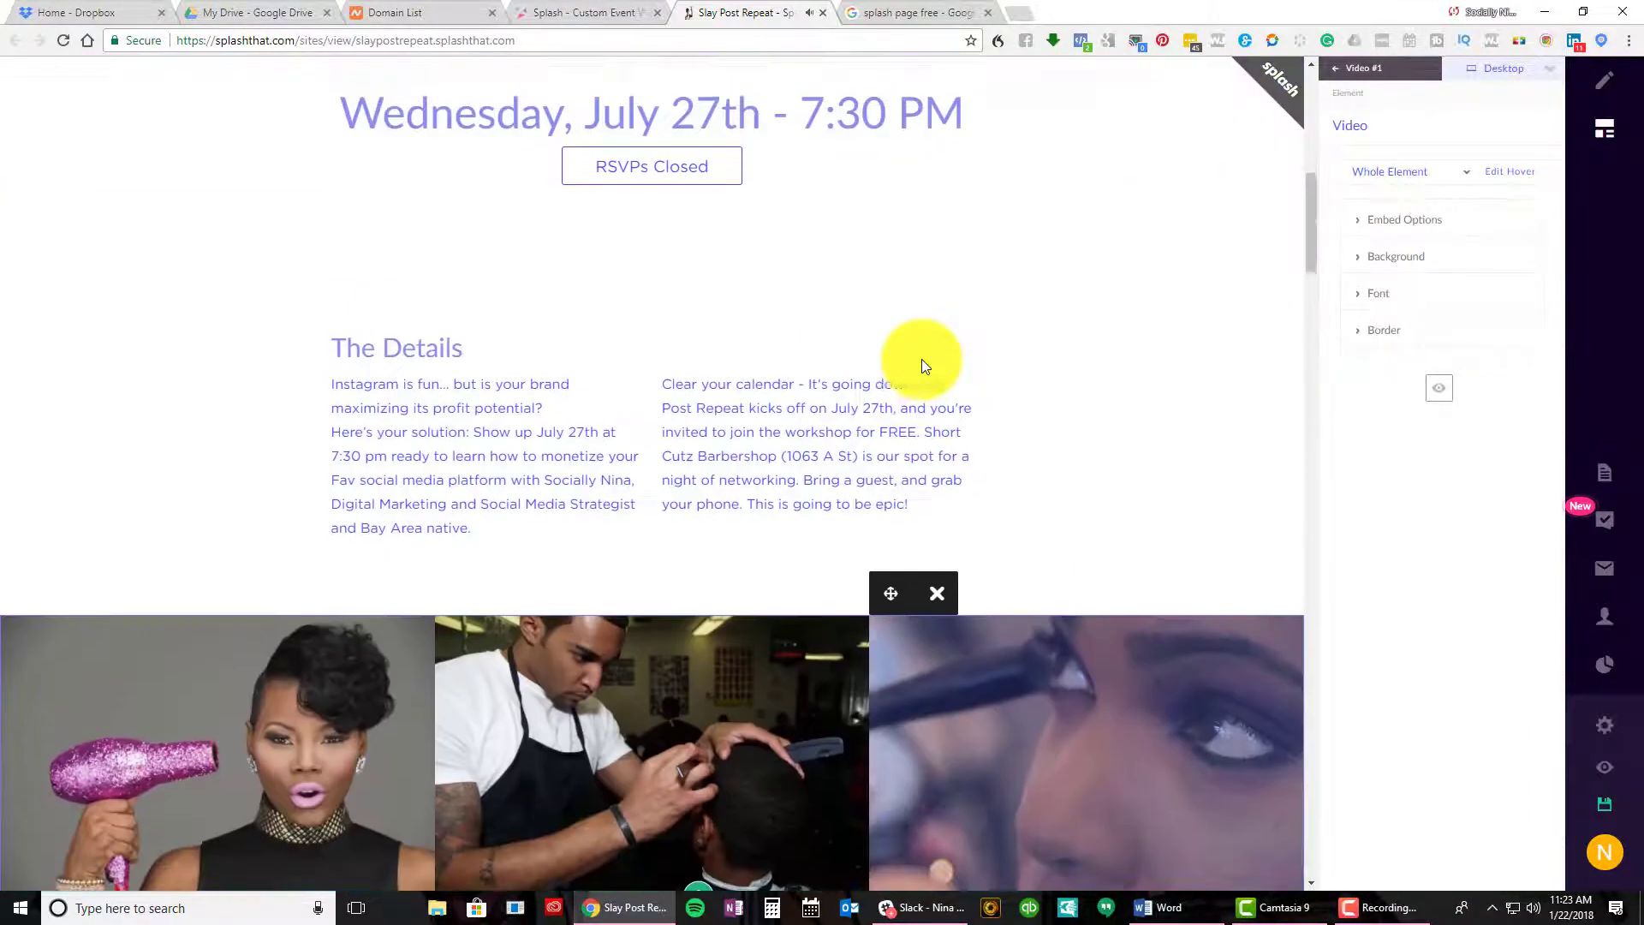
Scroll the live slaypostrepeat.splashthat.com page from the footer back up to the title
scroll(922, 358, up, 8)
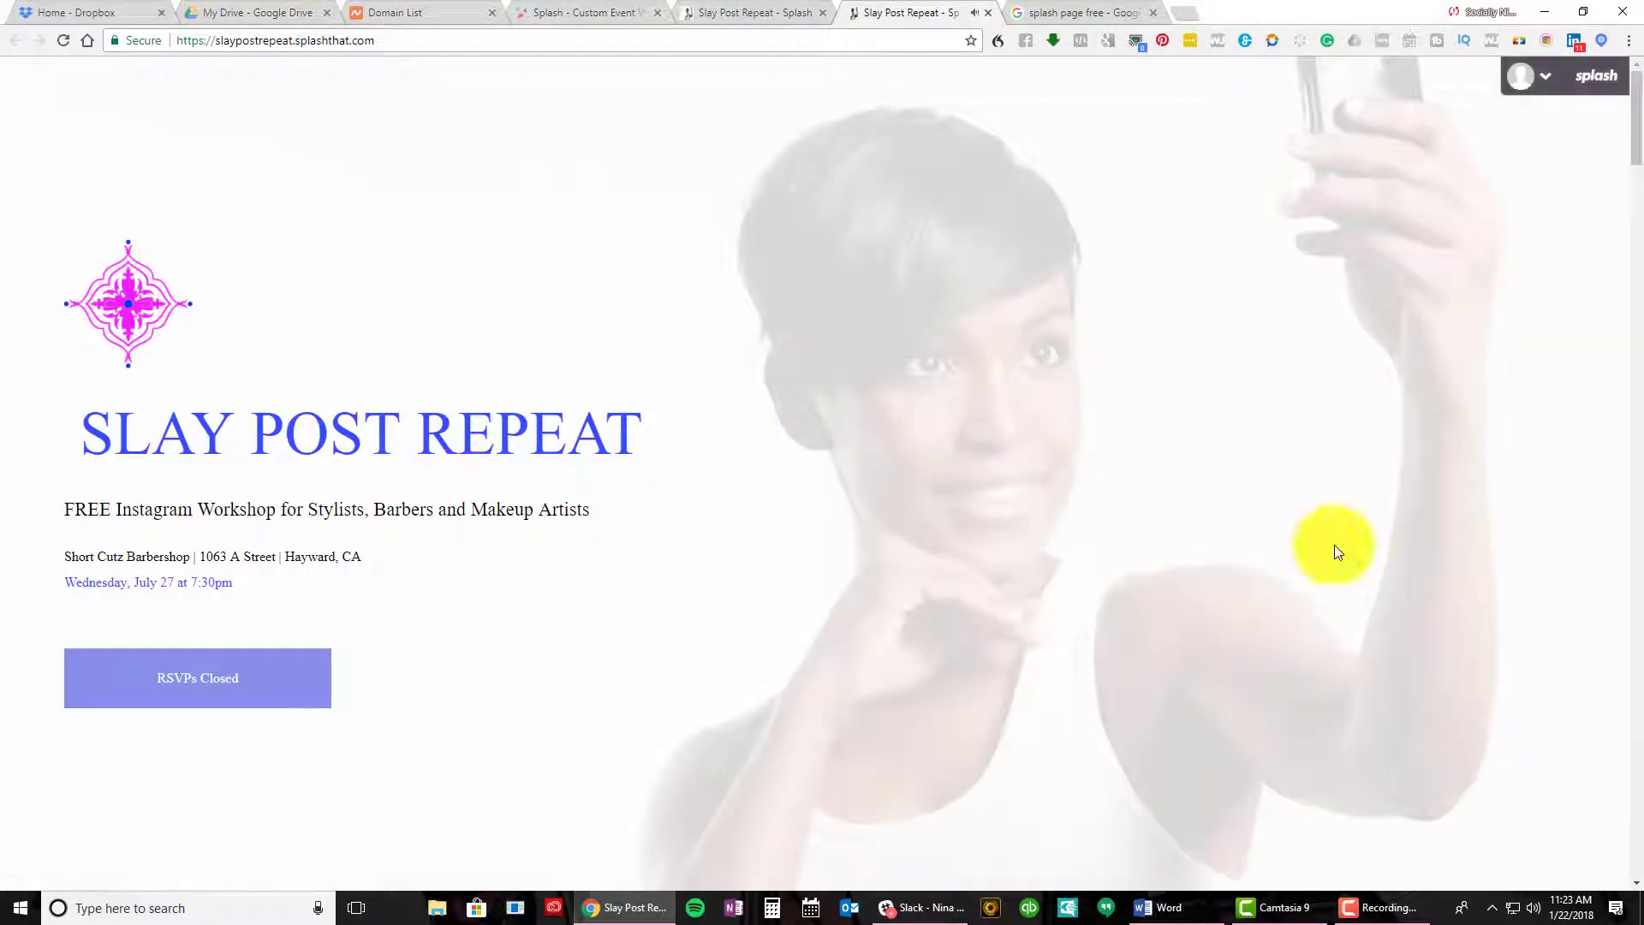
scroll(1008, 674, down, 7)
scroll(1007, 674, down, 15)
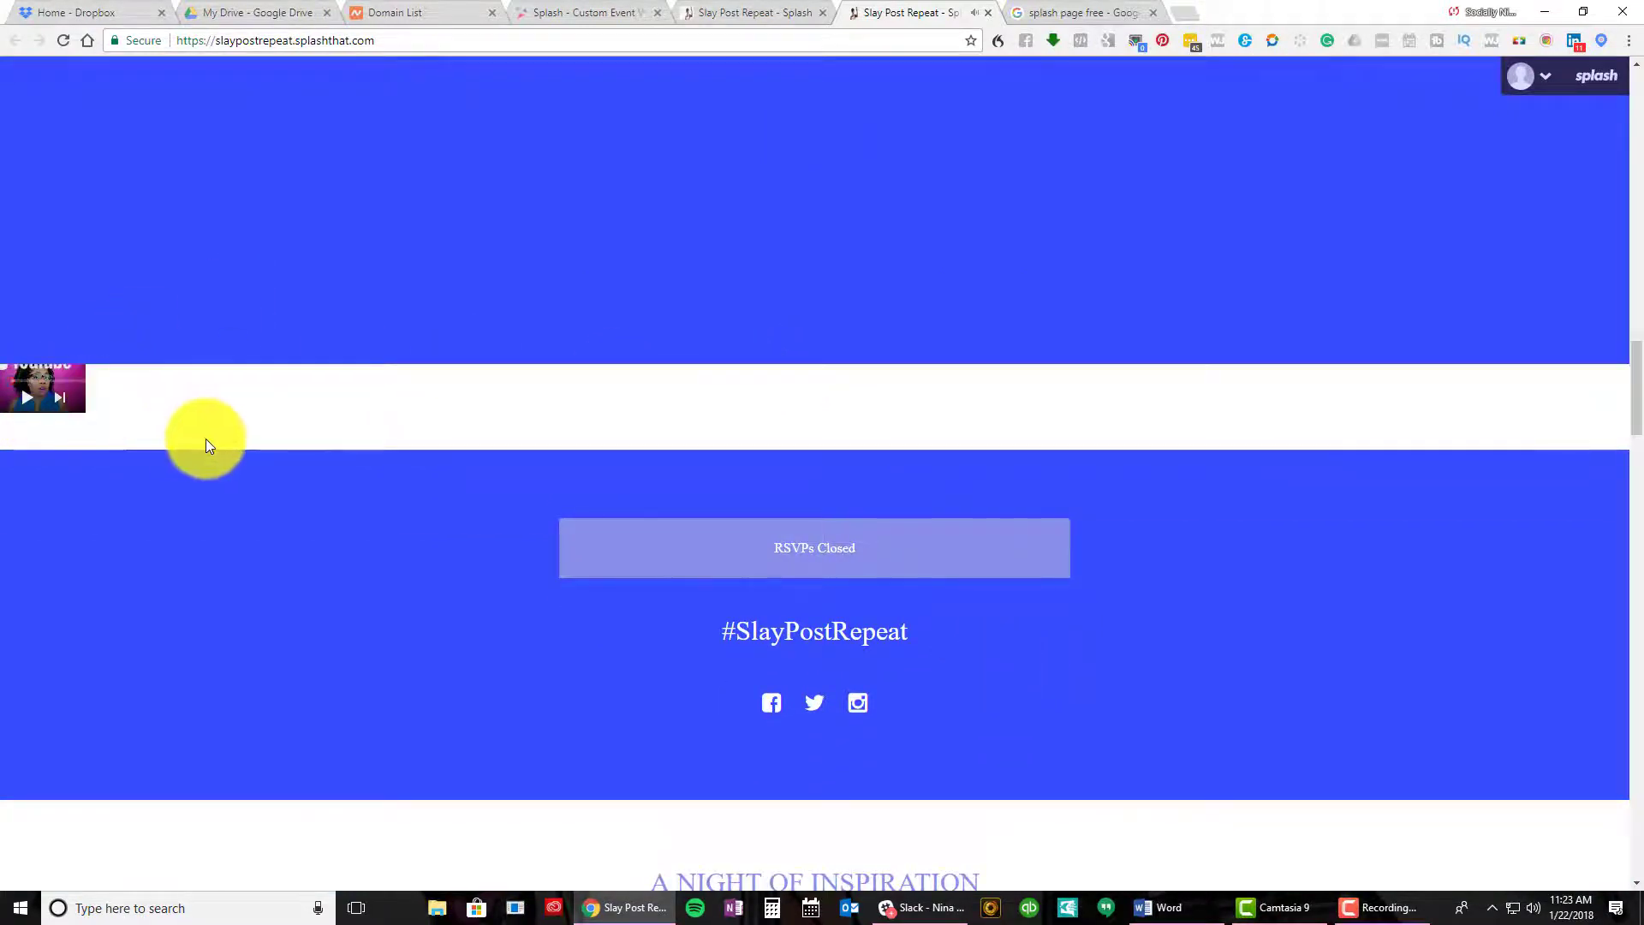
scroll(205, 441, up, 20)
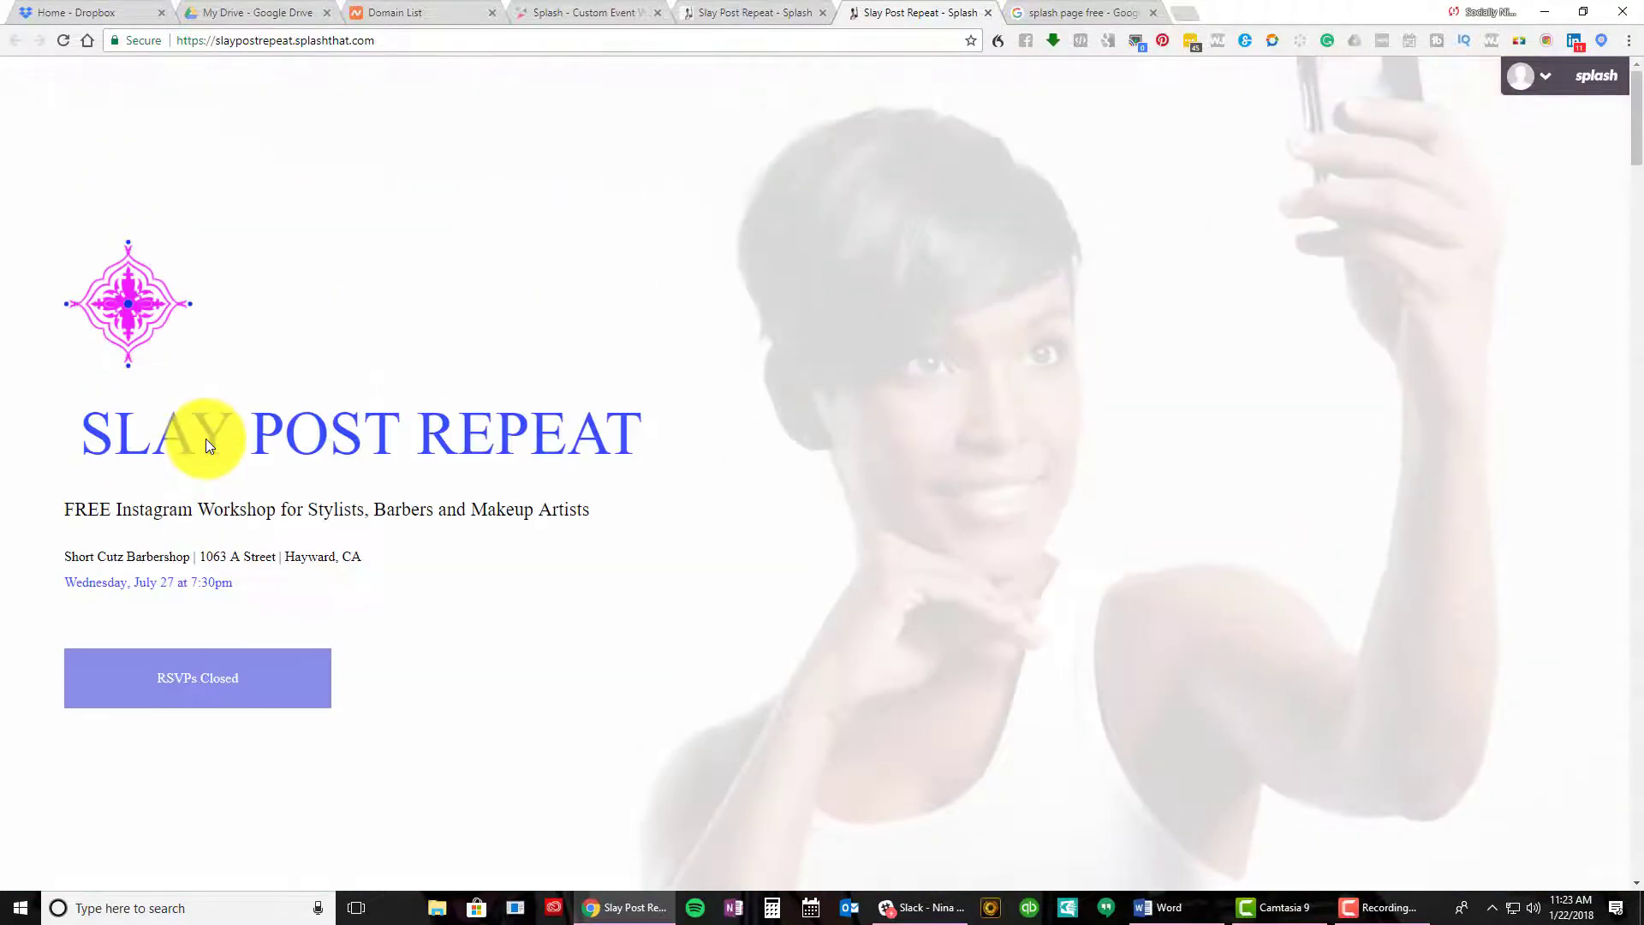
mouse_move(85, 296)
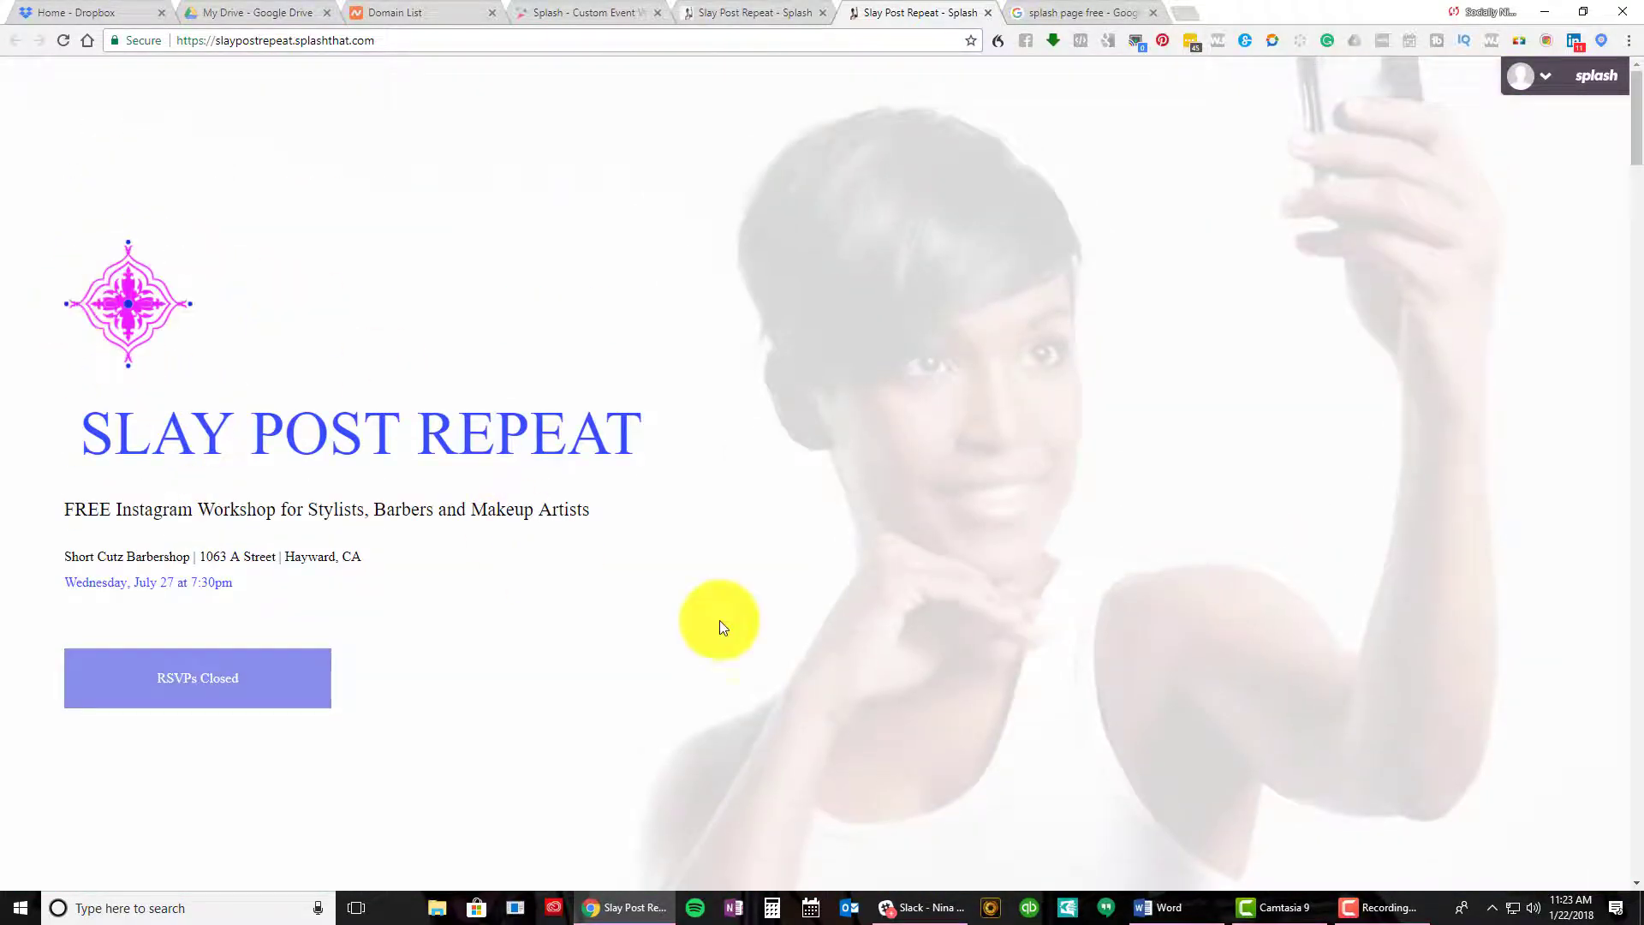
scroll(923, 546, down, 3)
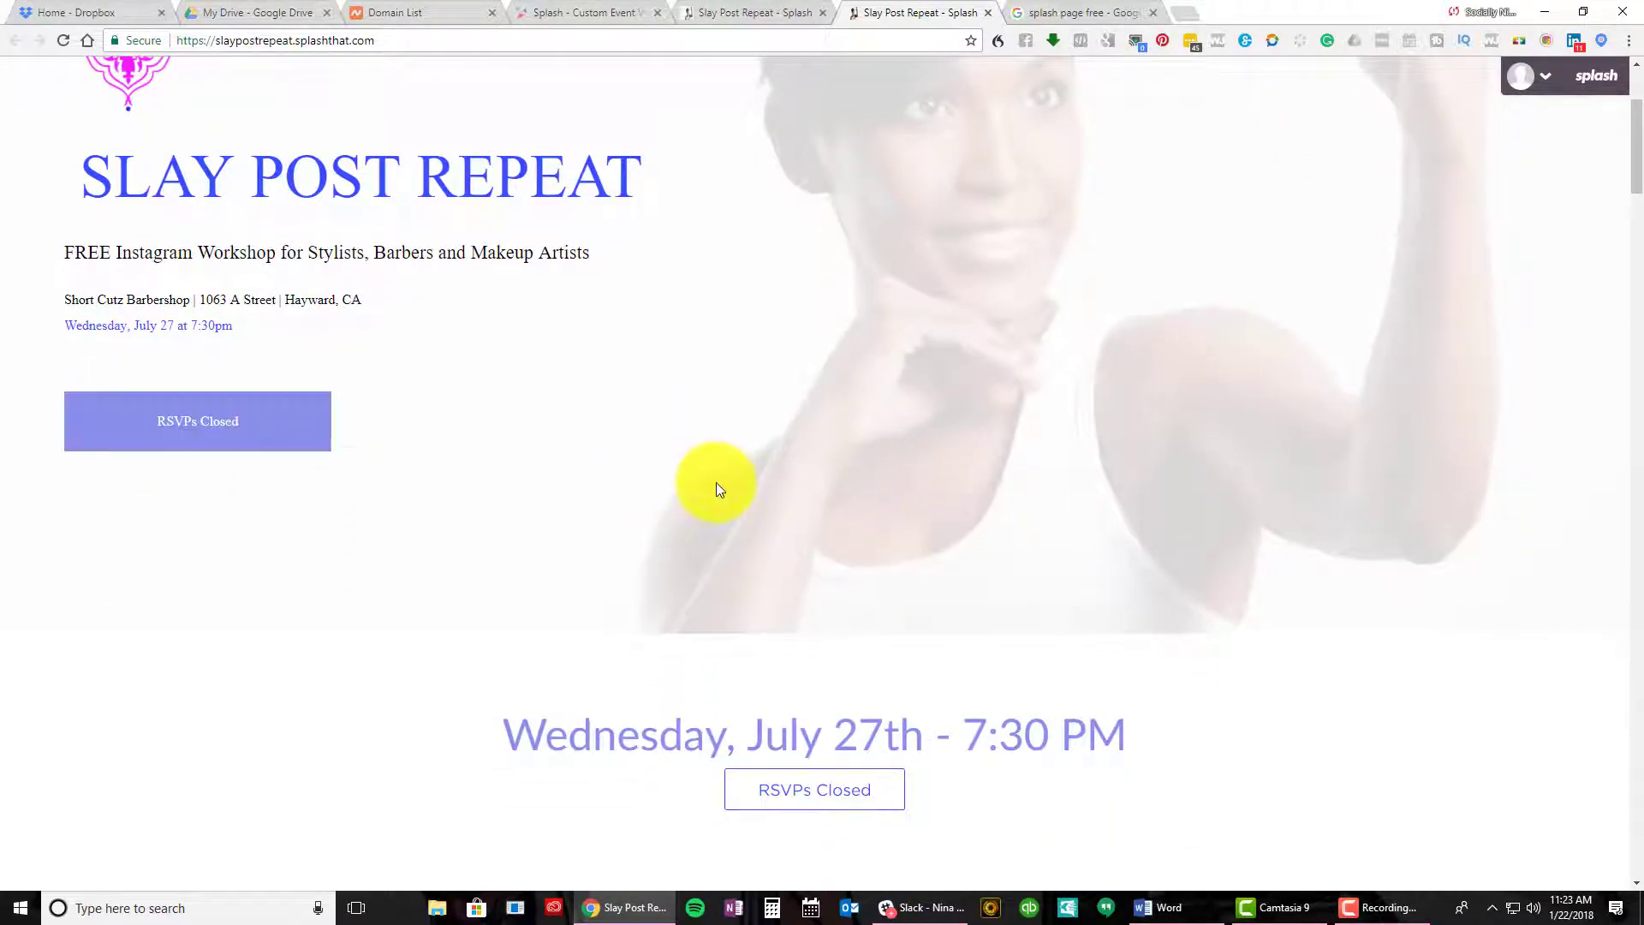
scroll(716, 485, down, 7)
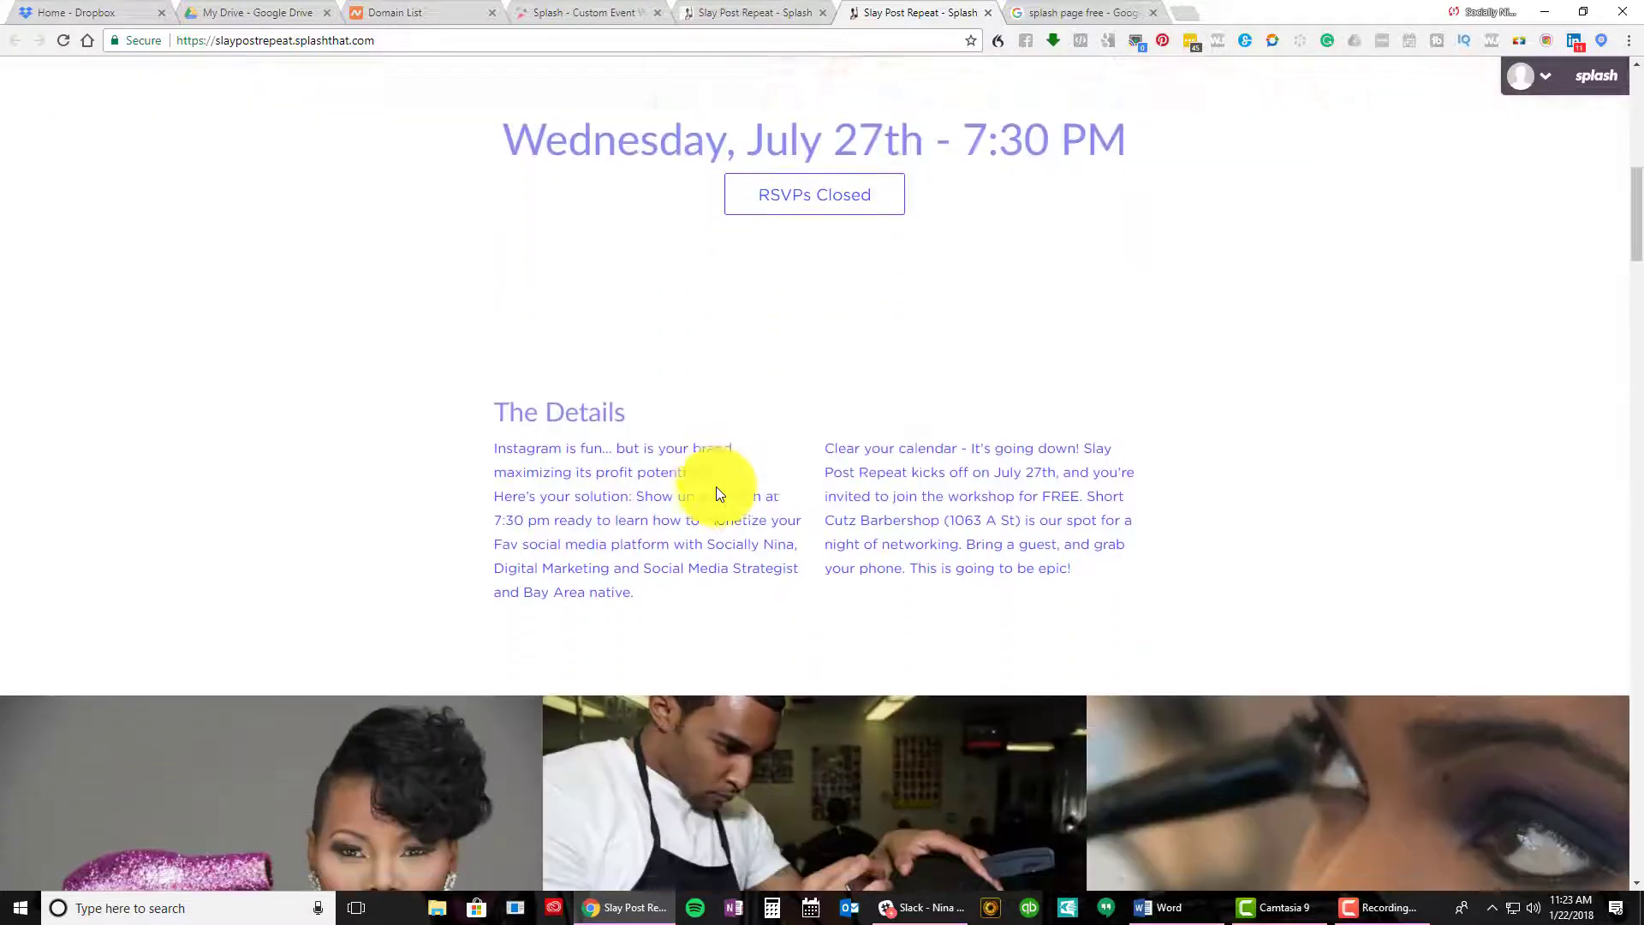
scroll(716, 488, down, 4)
scroll(716, 488, down, 1)
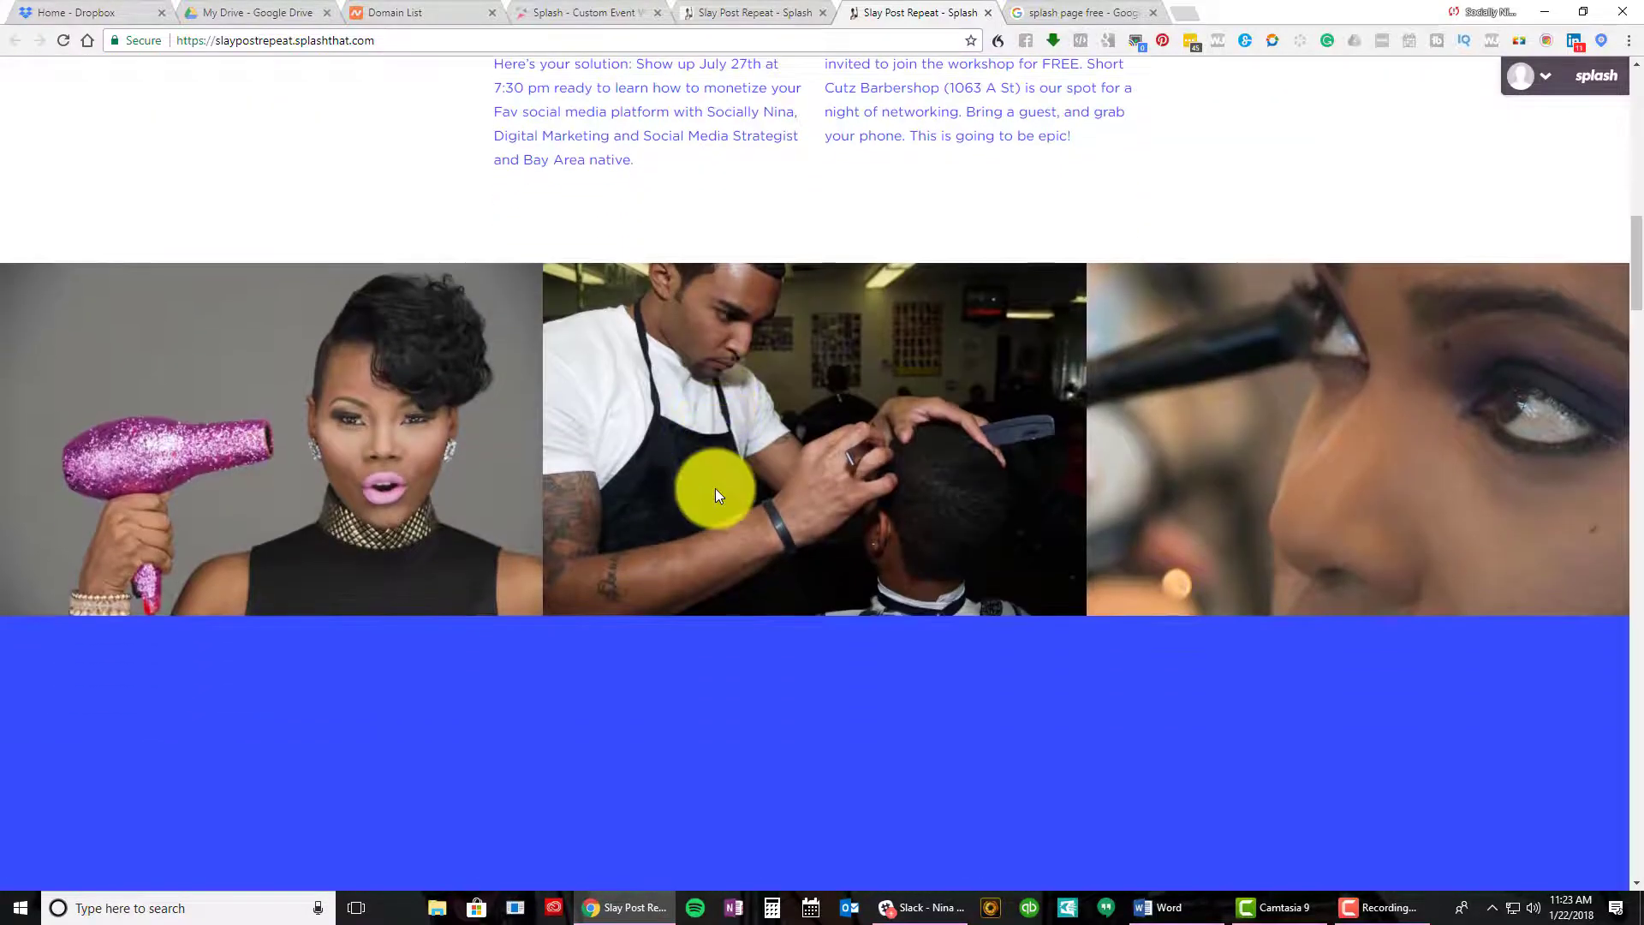
scroll(1273, 532, down, 9)
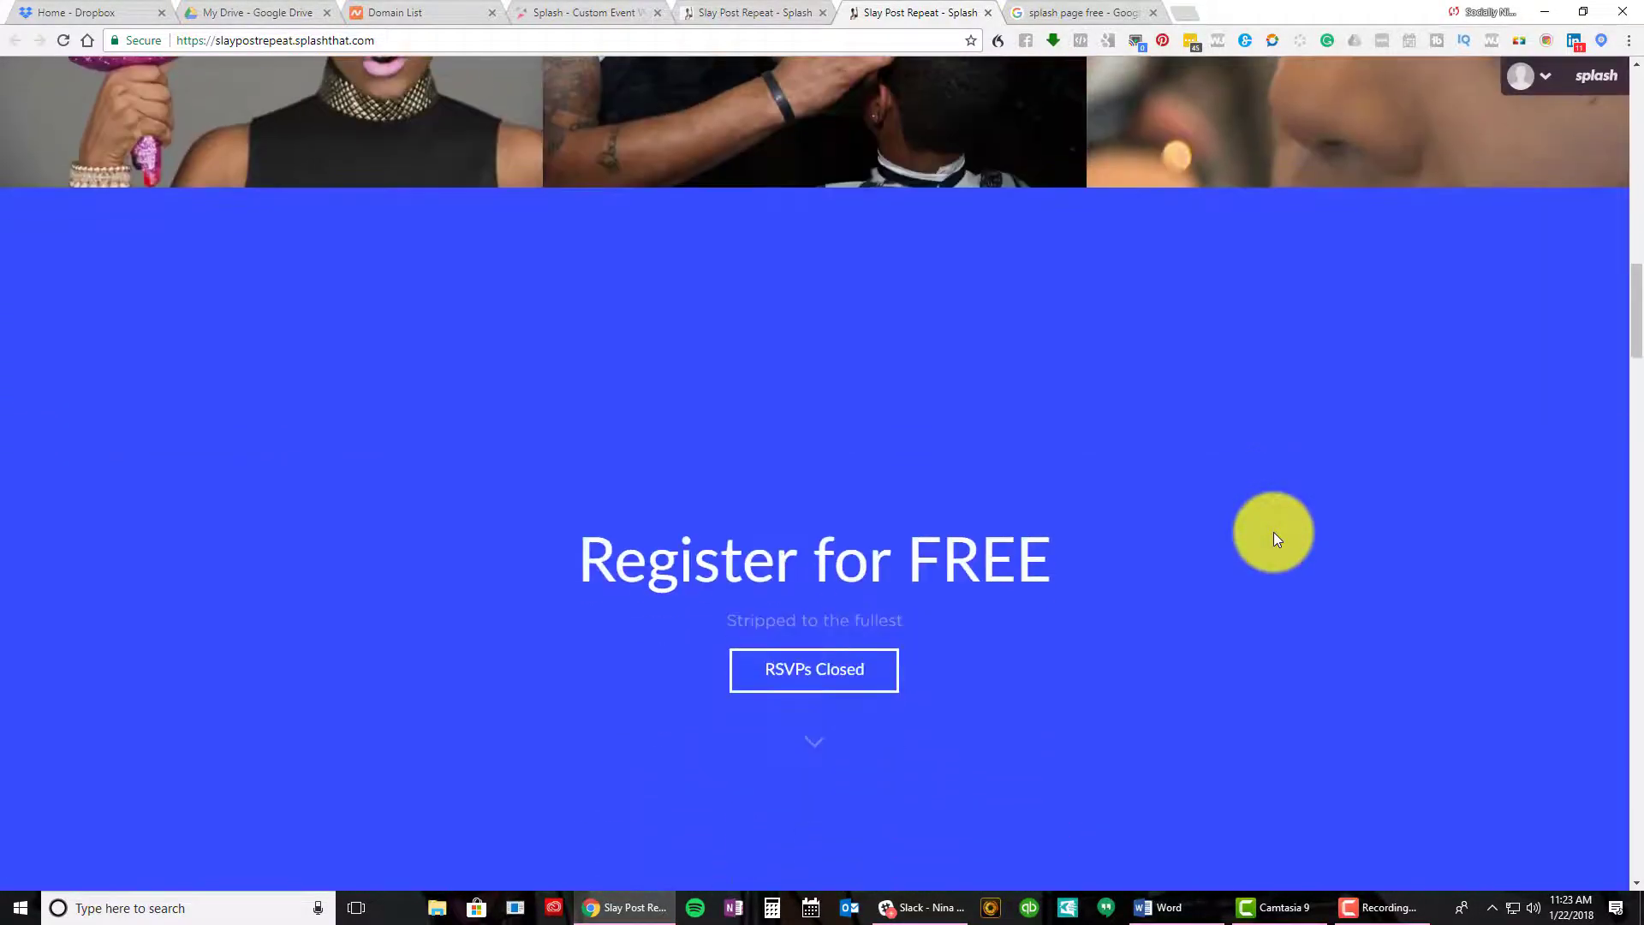
scroll(1274, 537, down, 9)
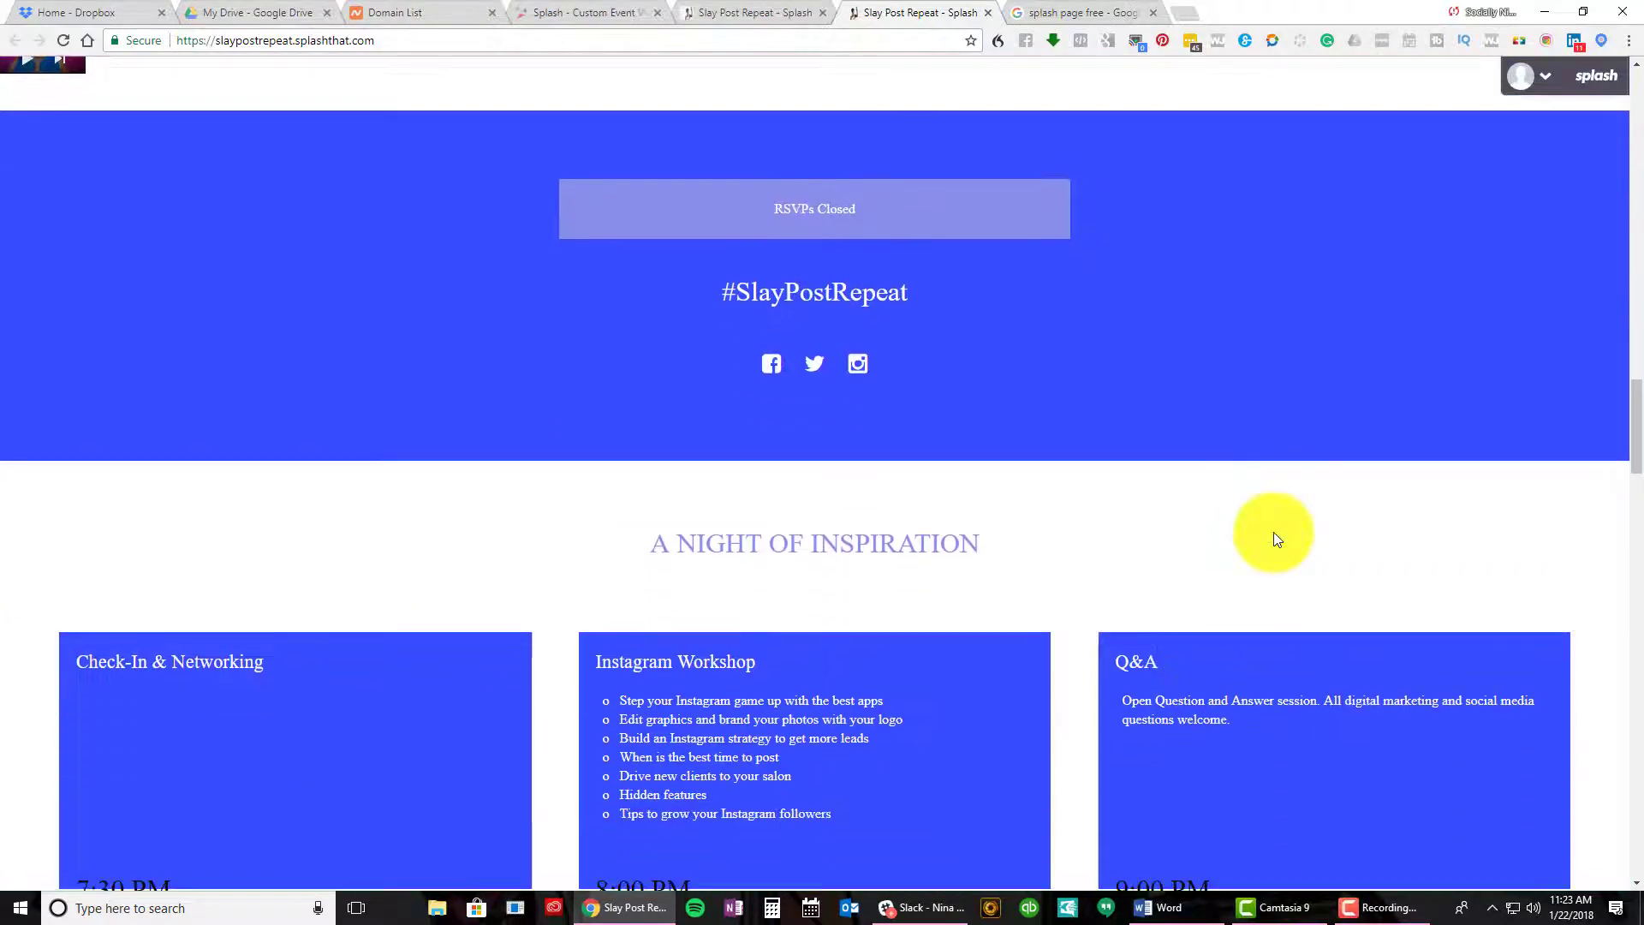
scroll(1274, 537, down, 7)
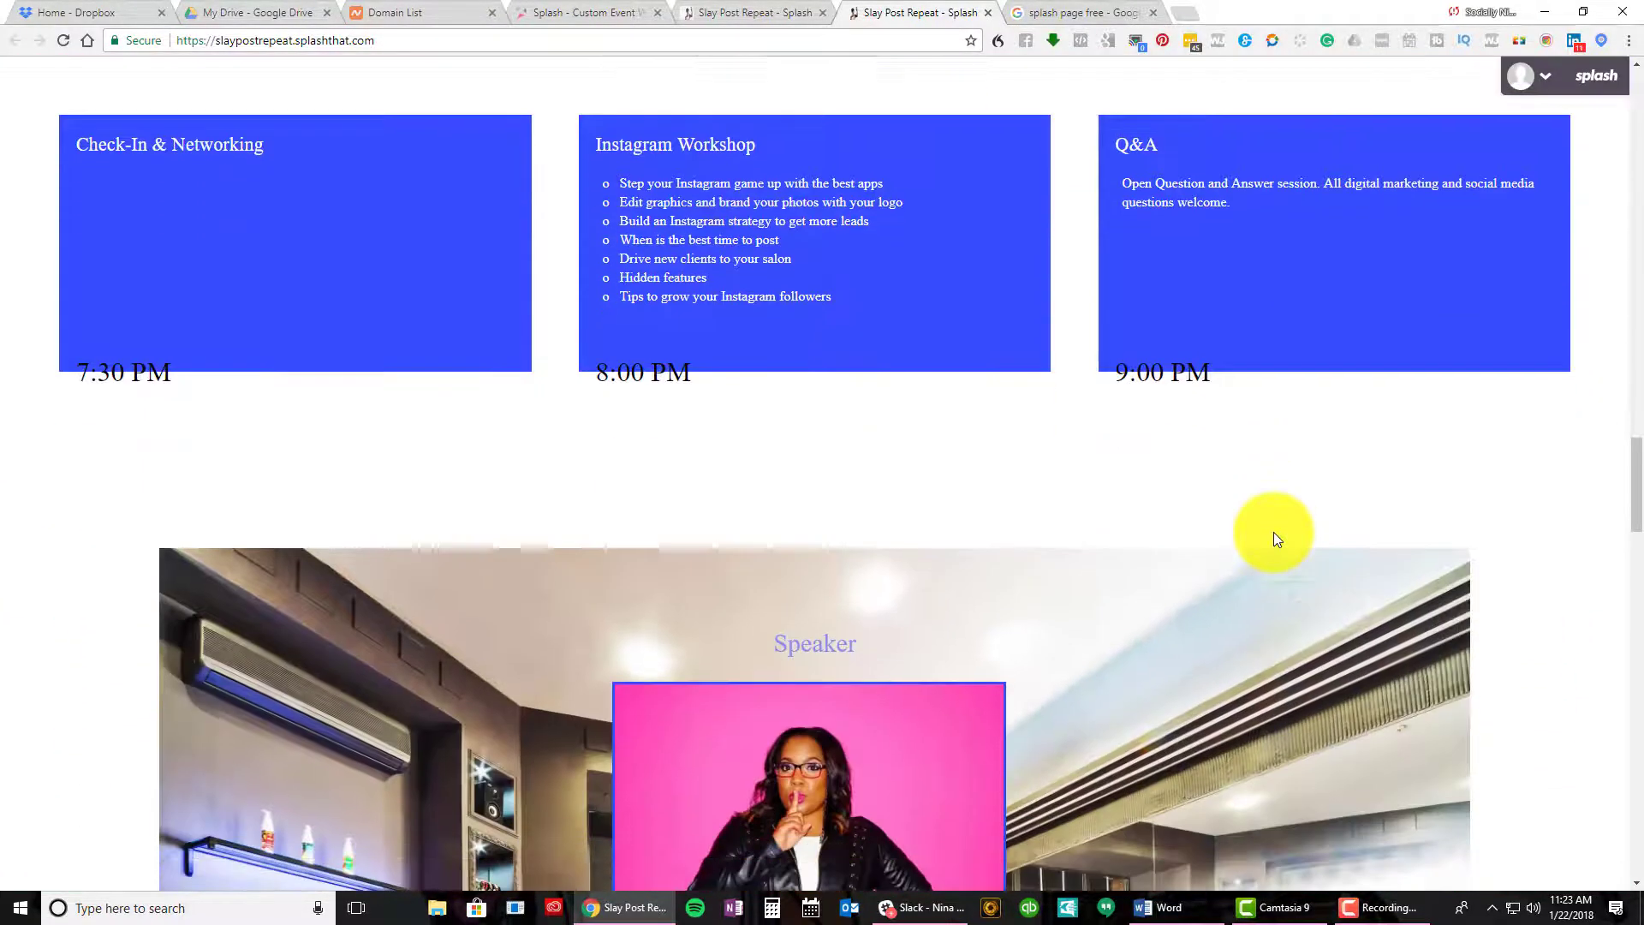
scroll(1274, 535, down, 6)
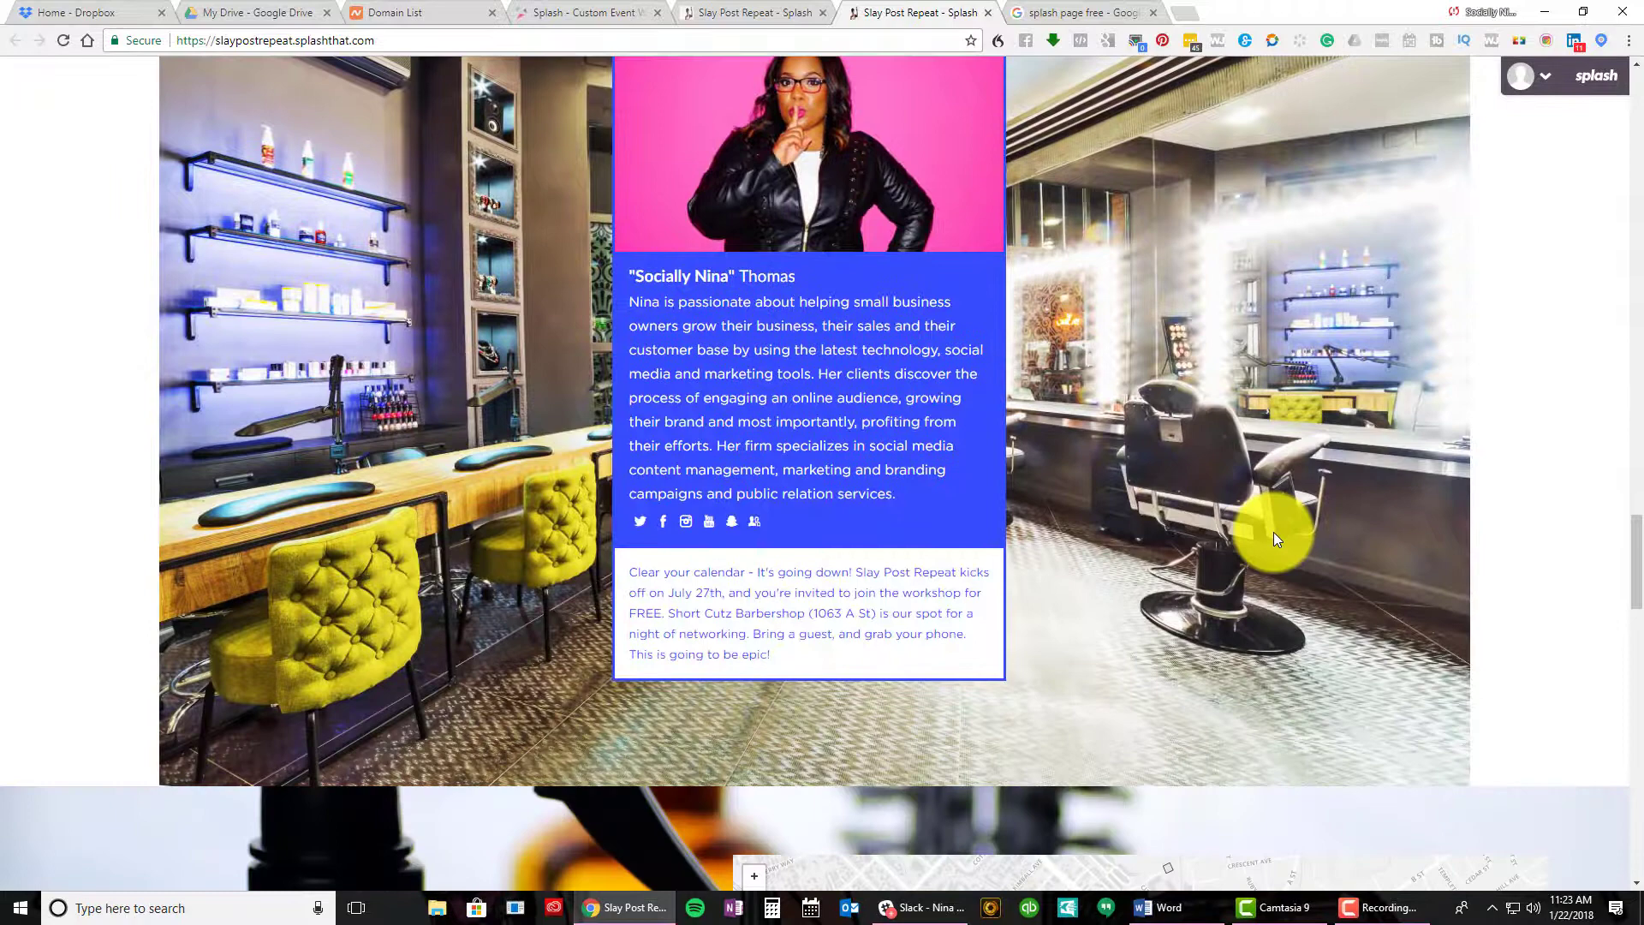
scroll(1272, 537, down, 8)
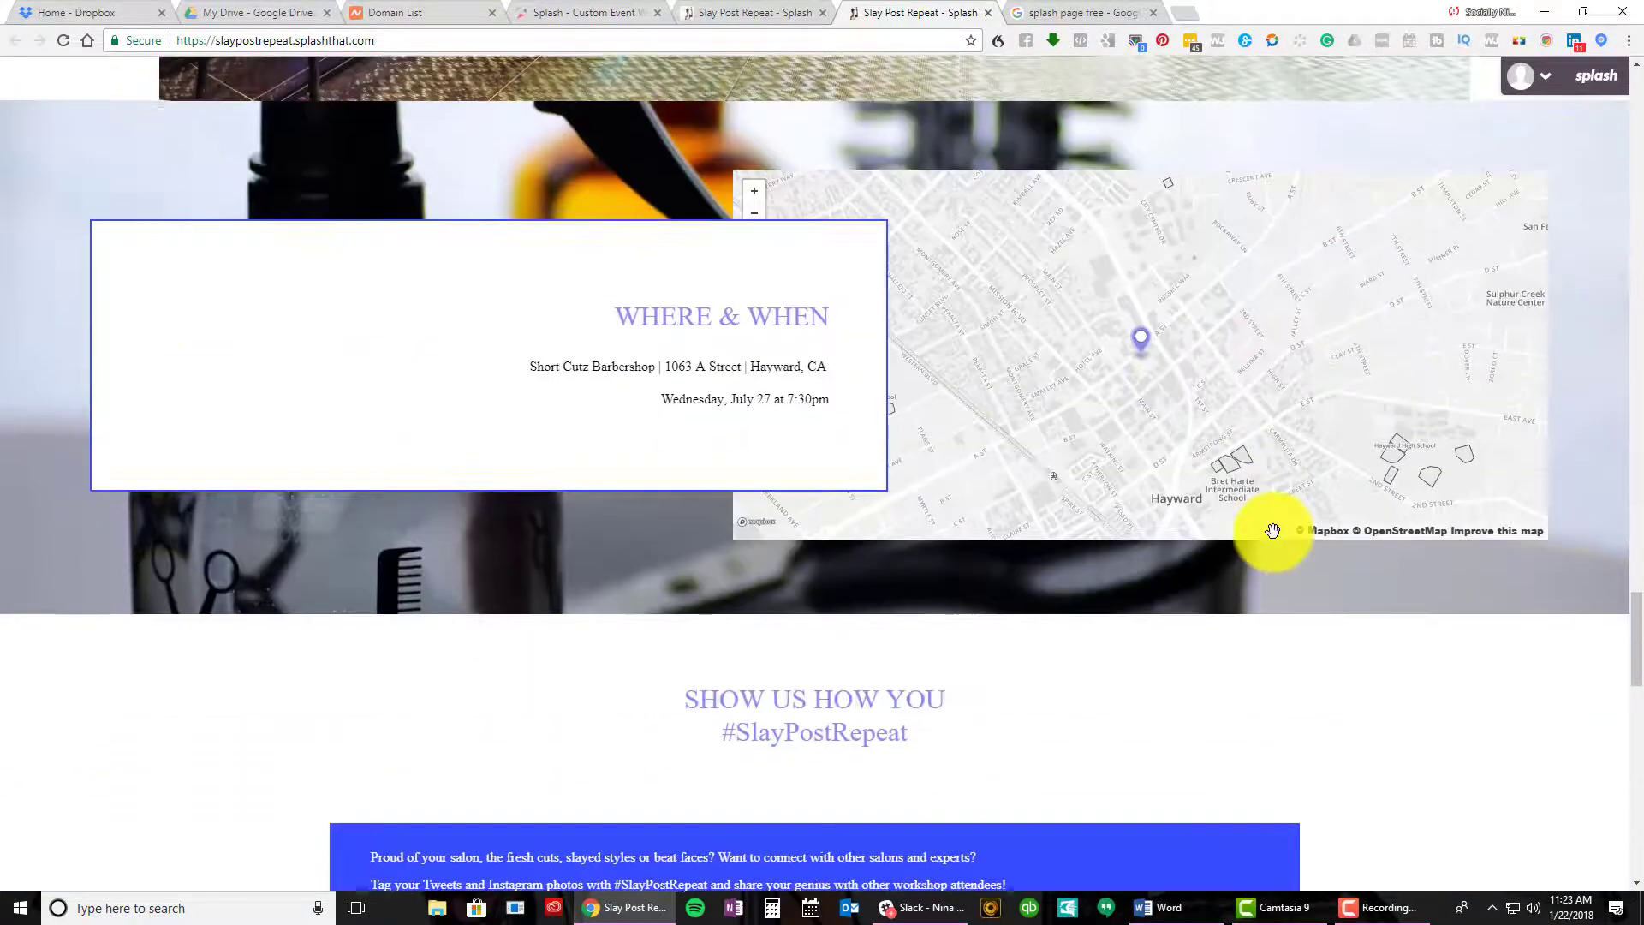
scroll(1273, 532, down, 8)
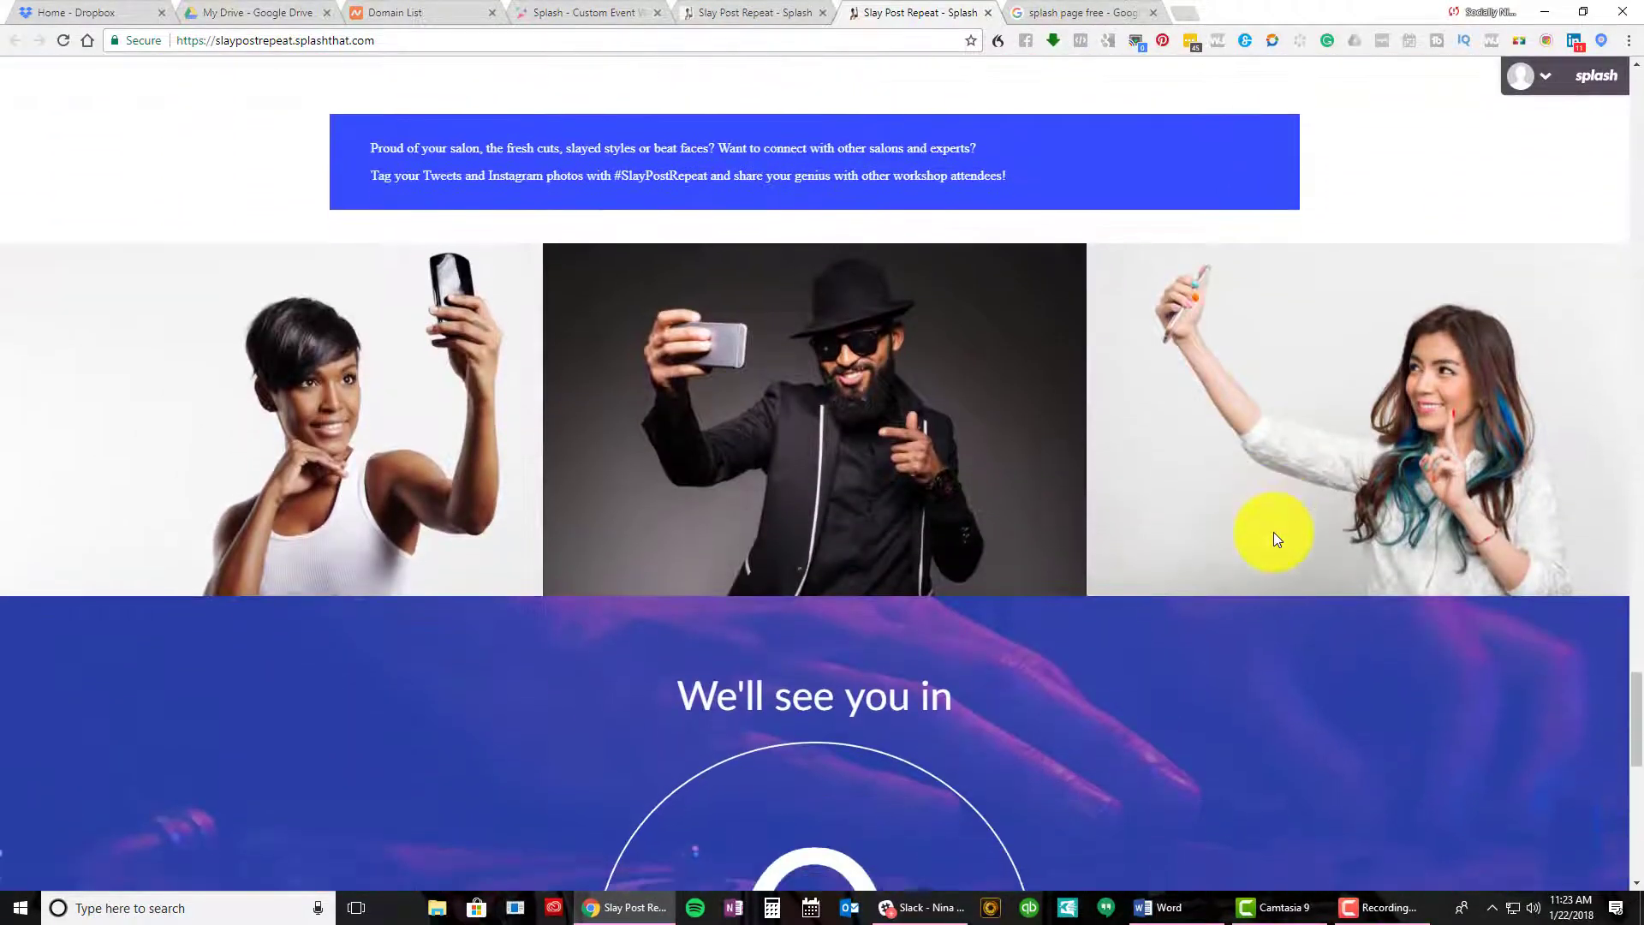
scroll(1272, 532, down, 11)
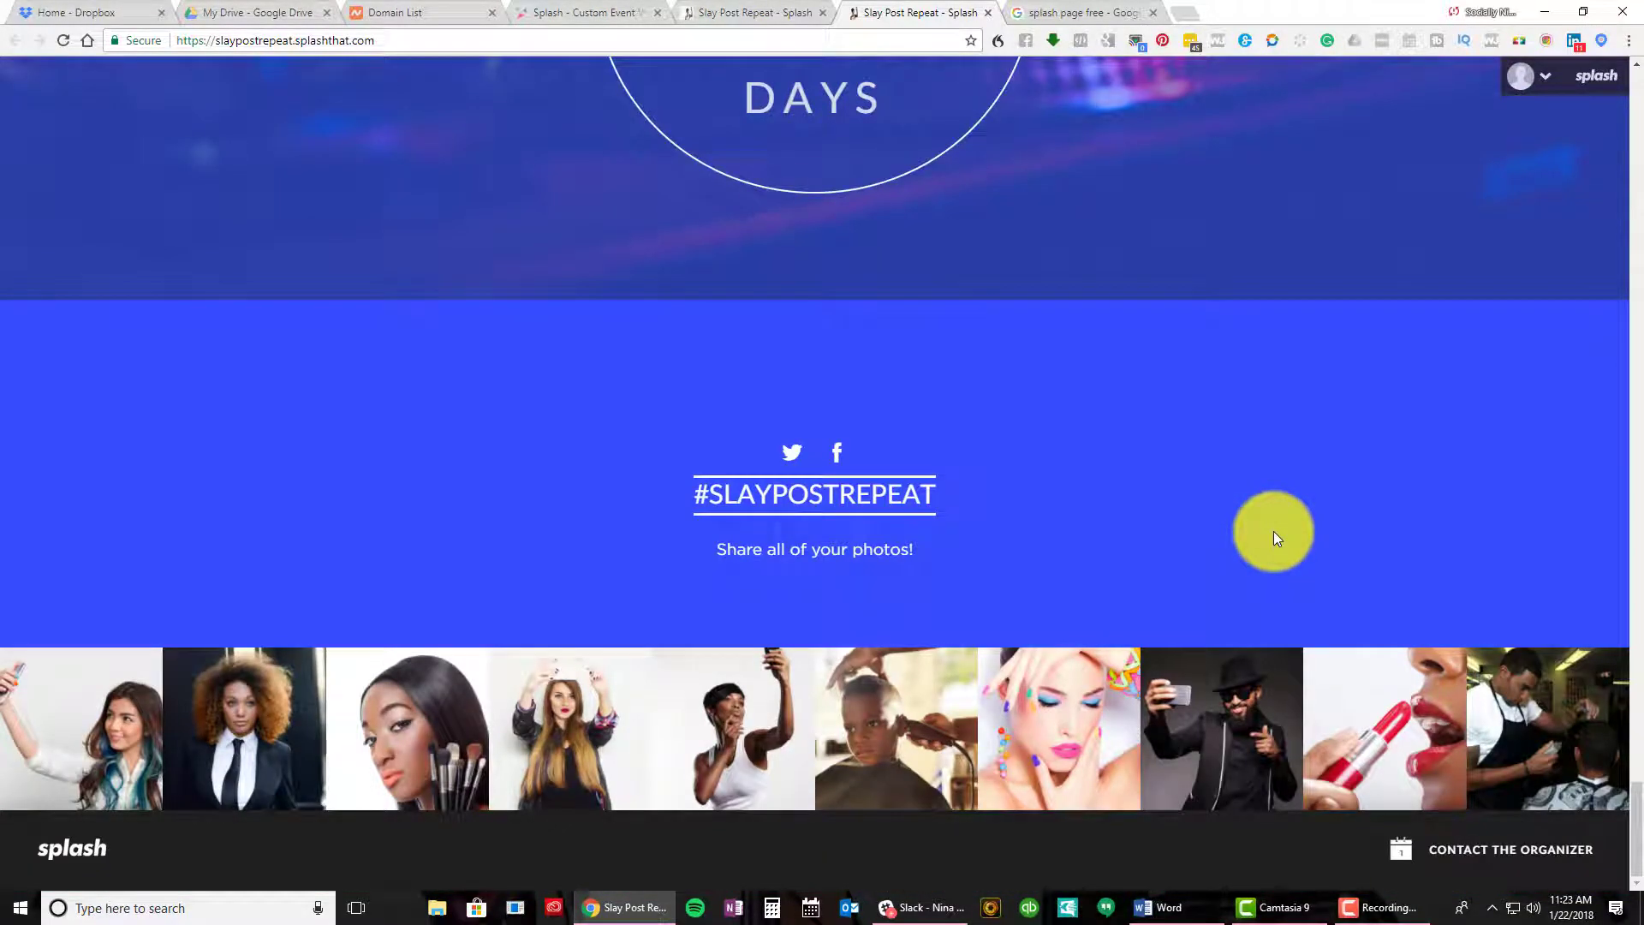
scroll(1272, 536, up, 20)
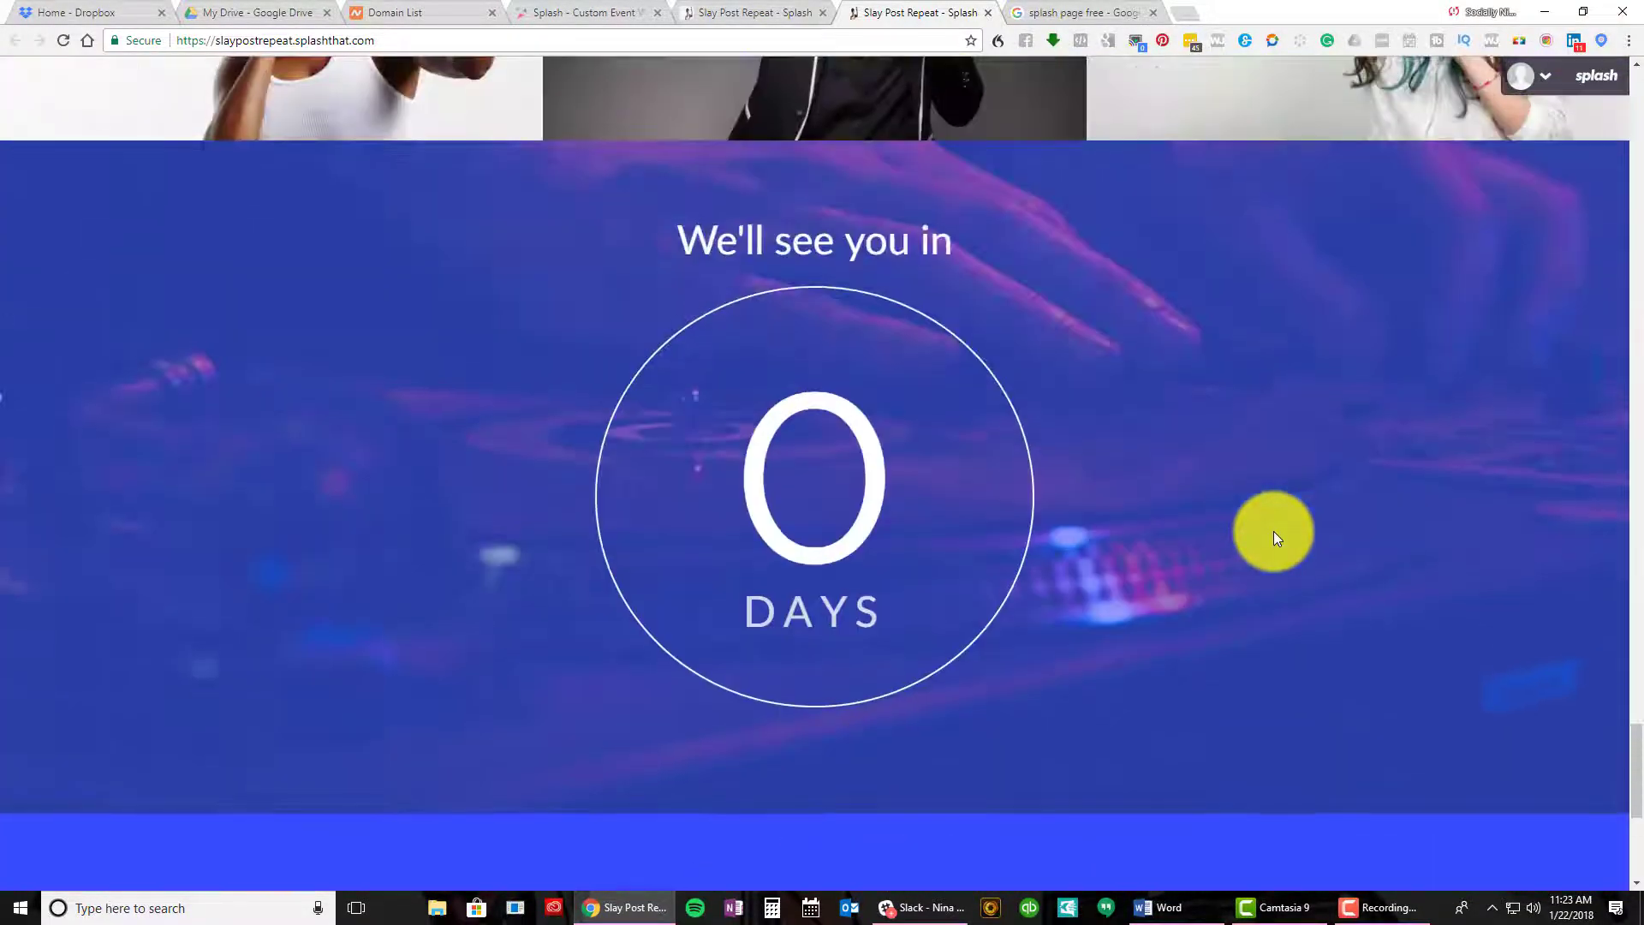
scroll(1272, 532, up, 20)
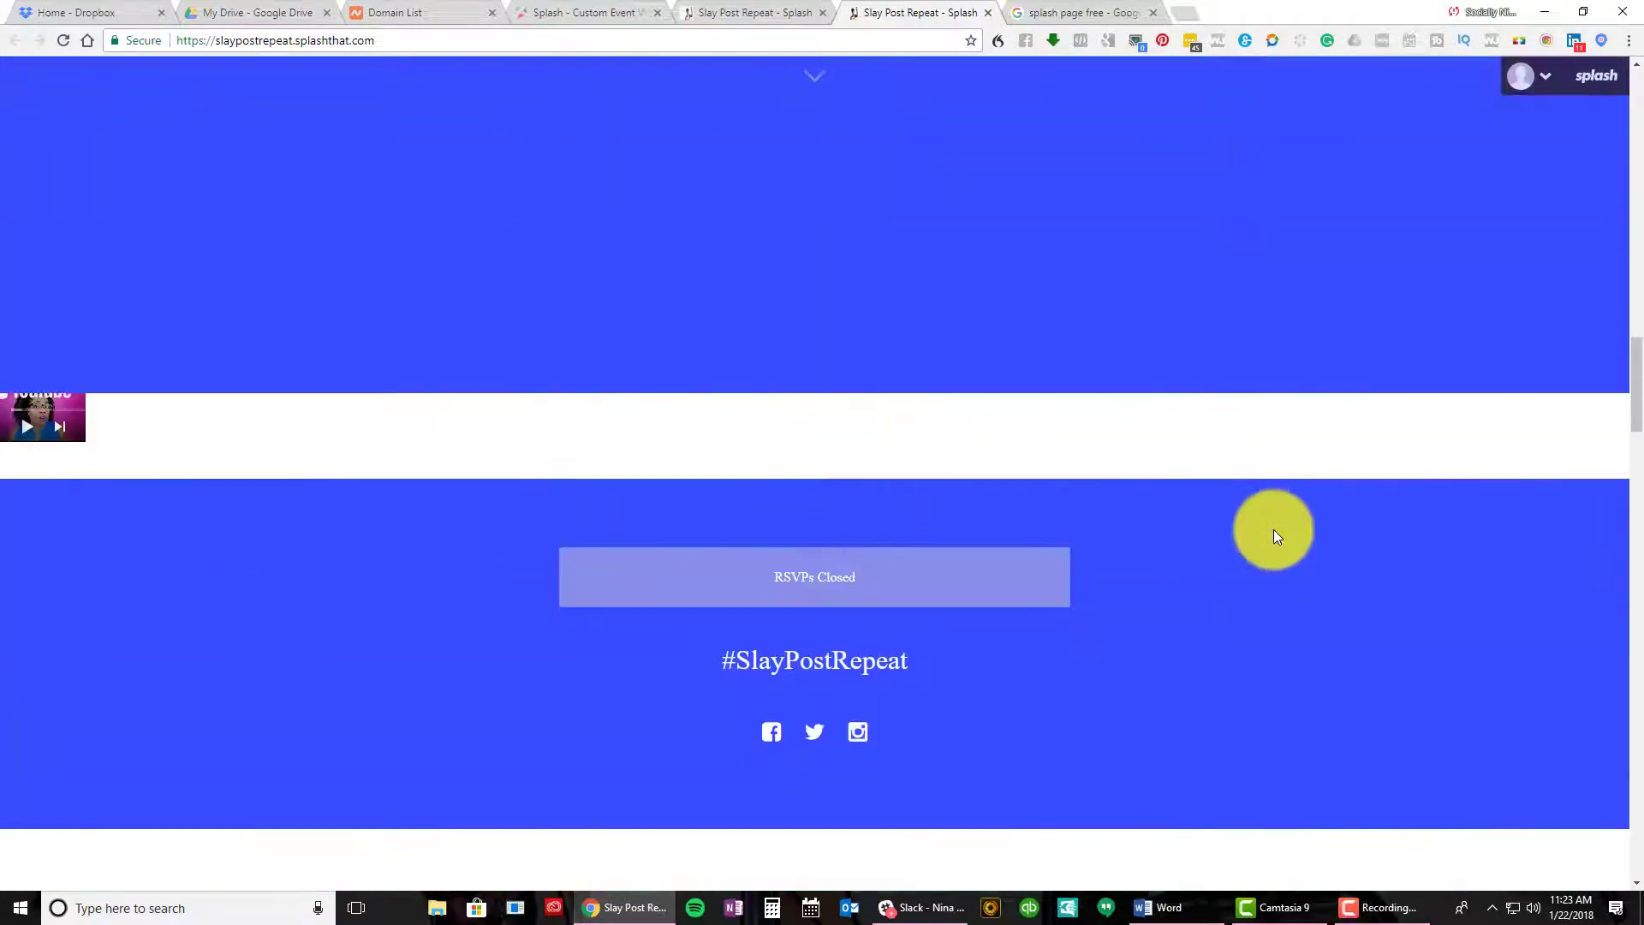
scroll(1271, 530, up, 3)
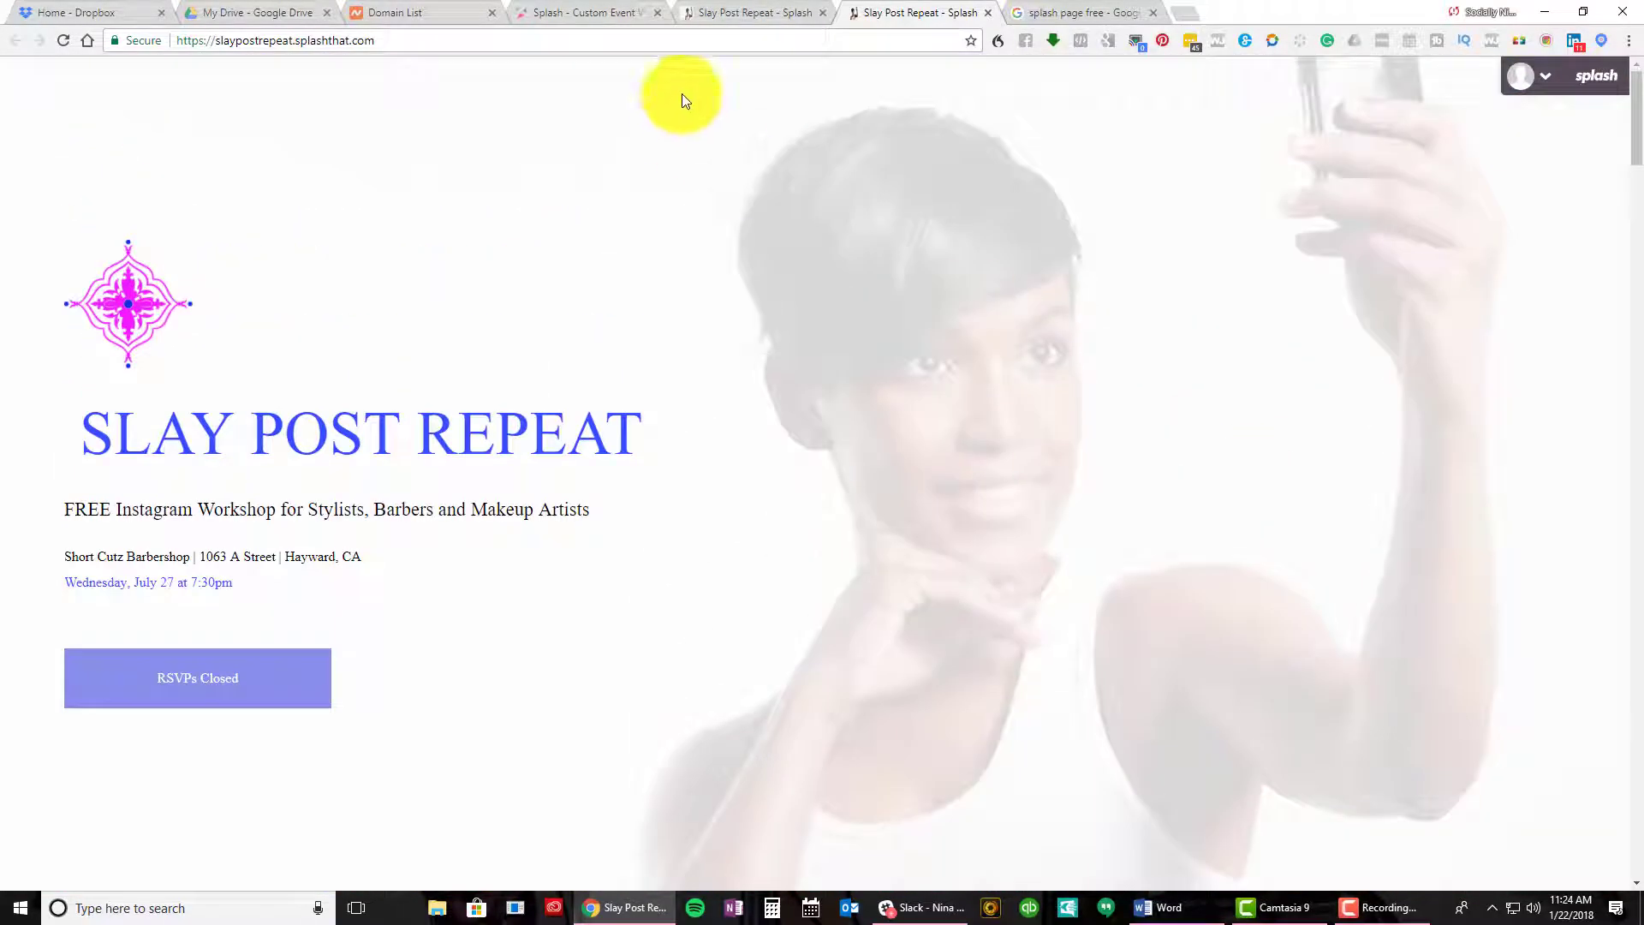
In the editor, lower the EDIT IMAGE opacity to lighten the cover's purple overlay
click(726, 12)
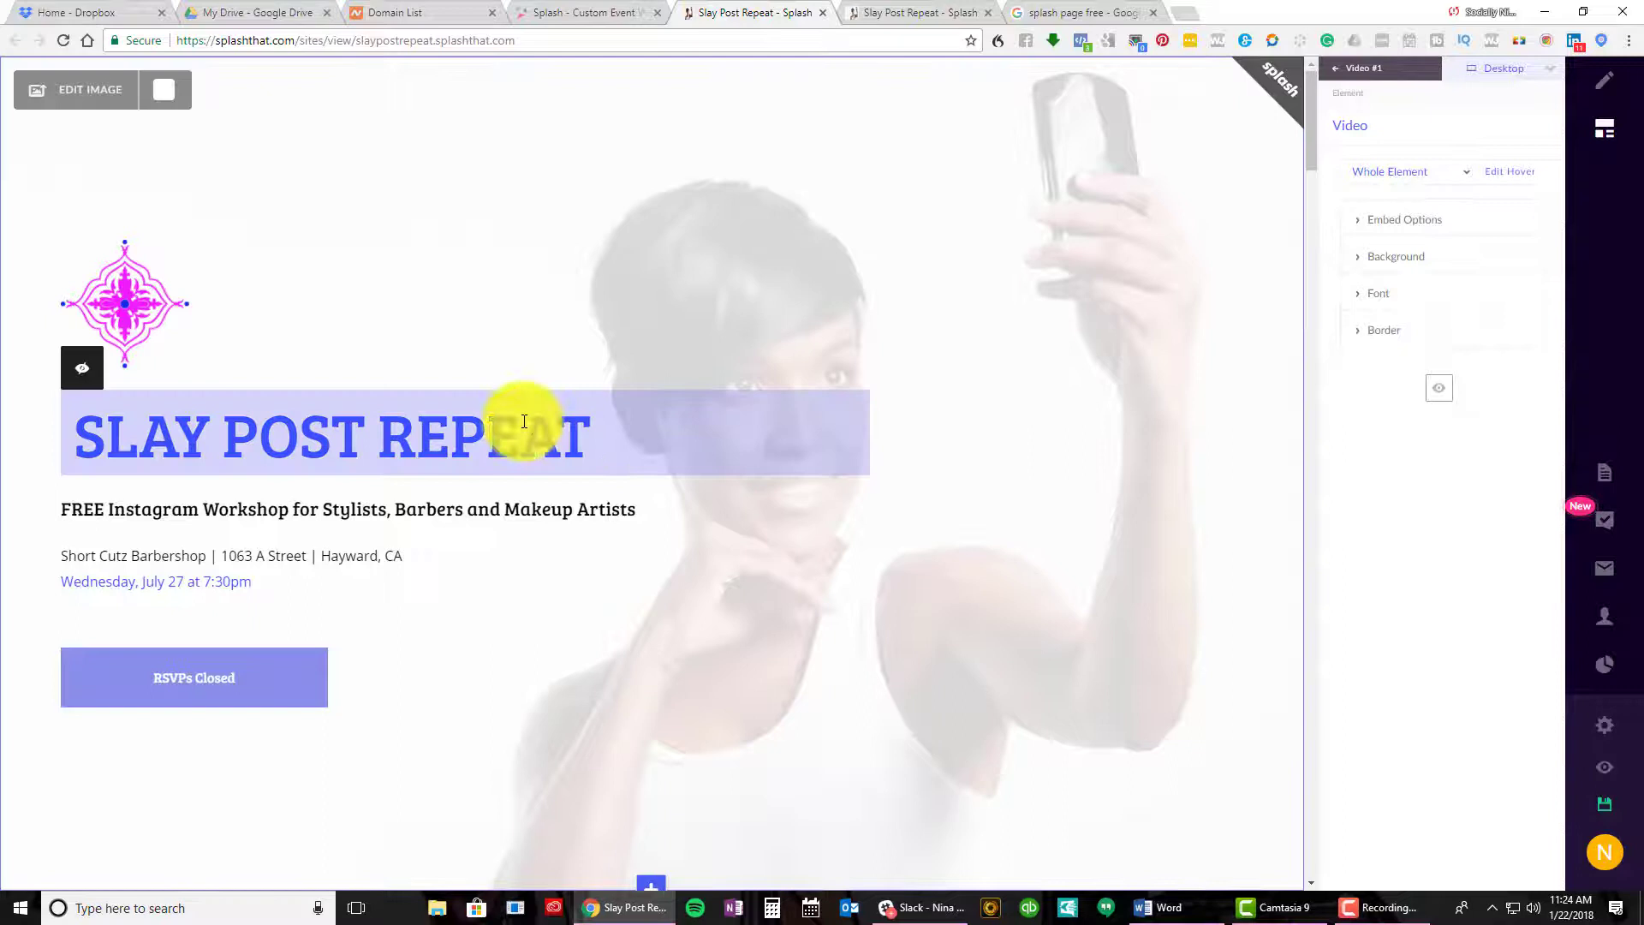
mouse_move(104, 86)
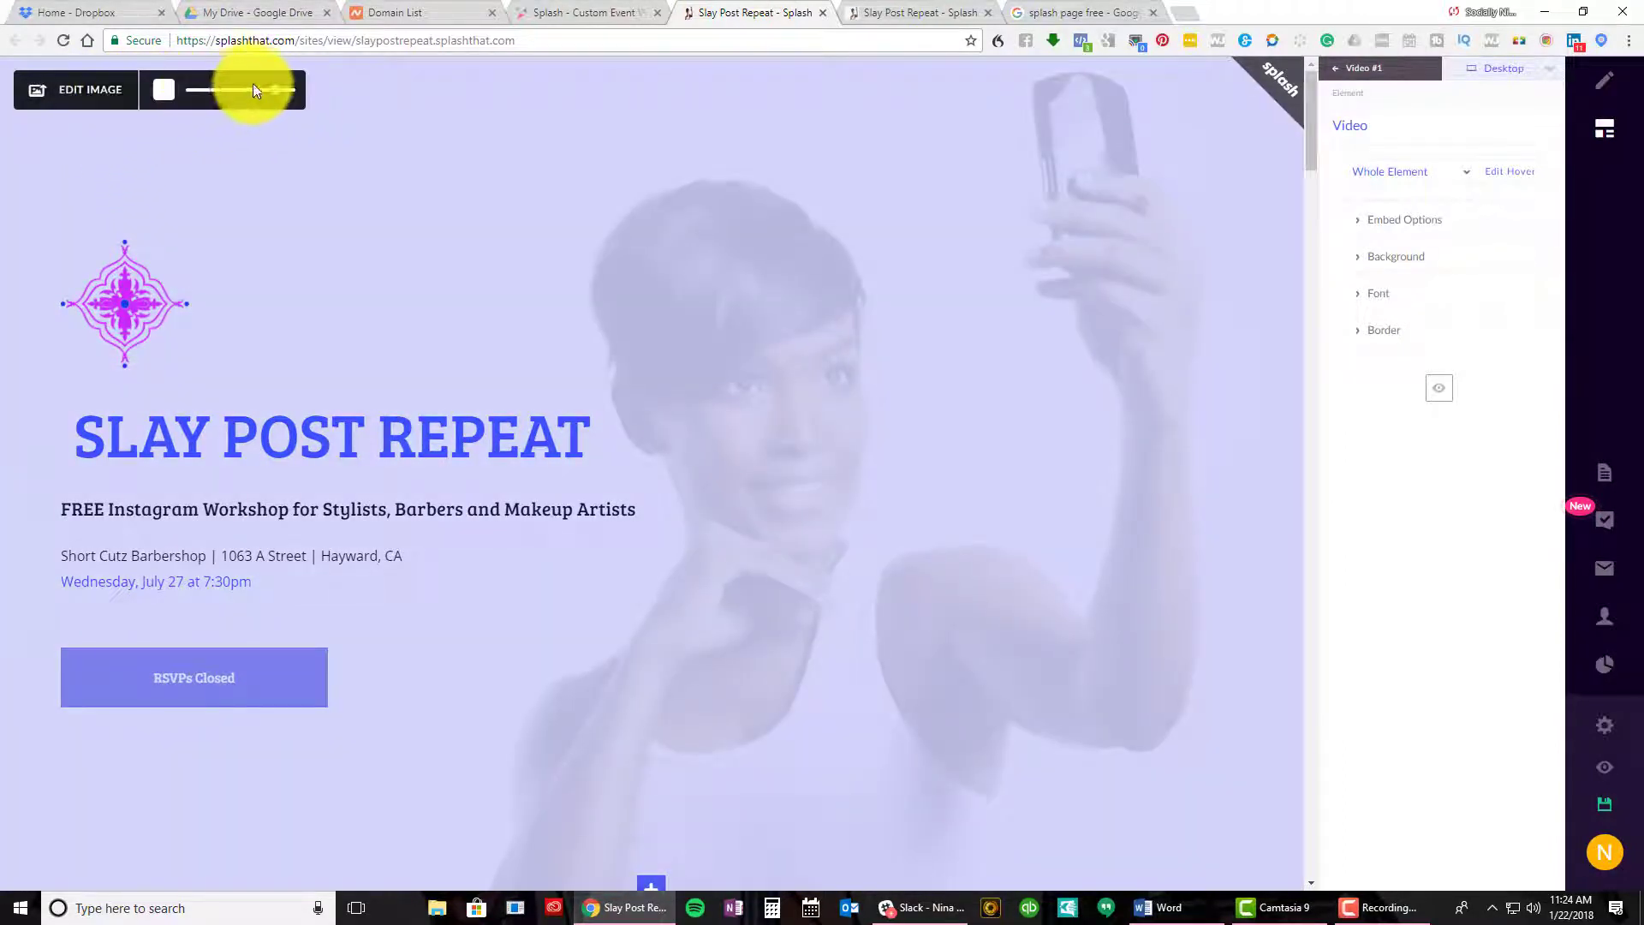
mouse_move(270, 90)
mouse_down()
mouse_move(189, 96)
mouse_move(261, 104)
mouse_up()
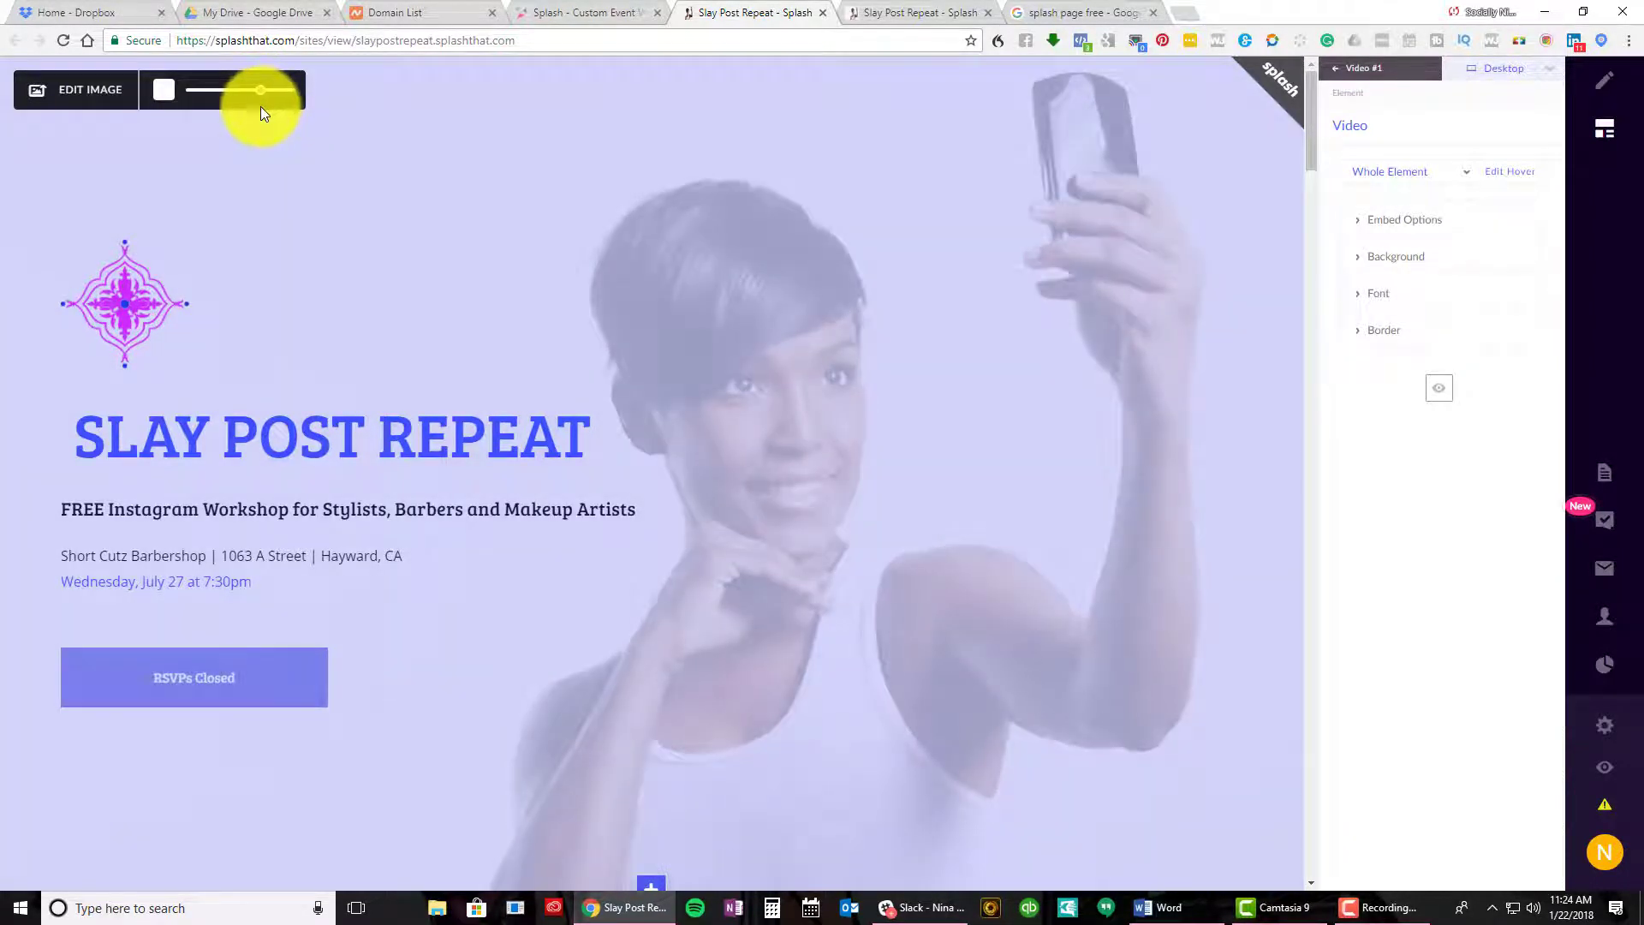
Show the Link To options for the cover's RSVPs Closed button
click(231, 422)
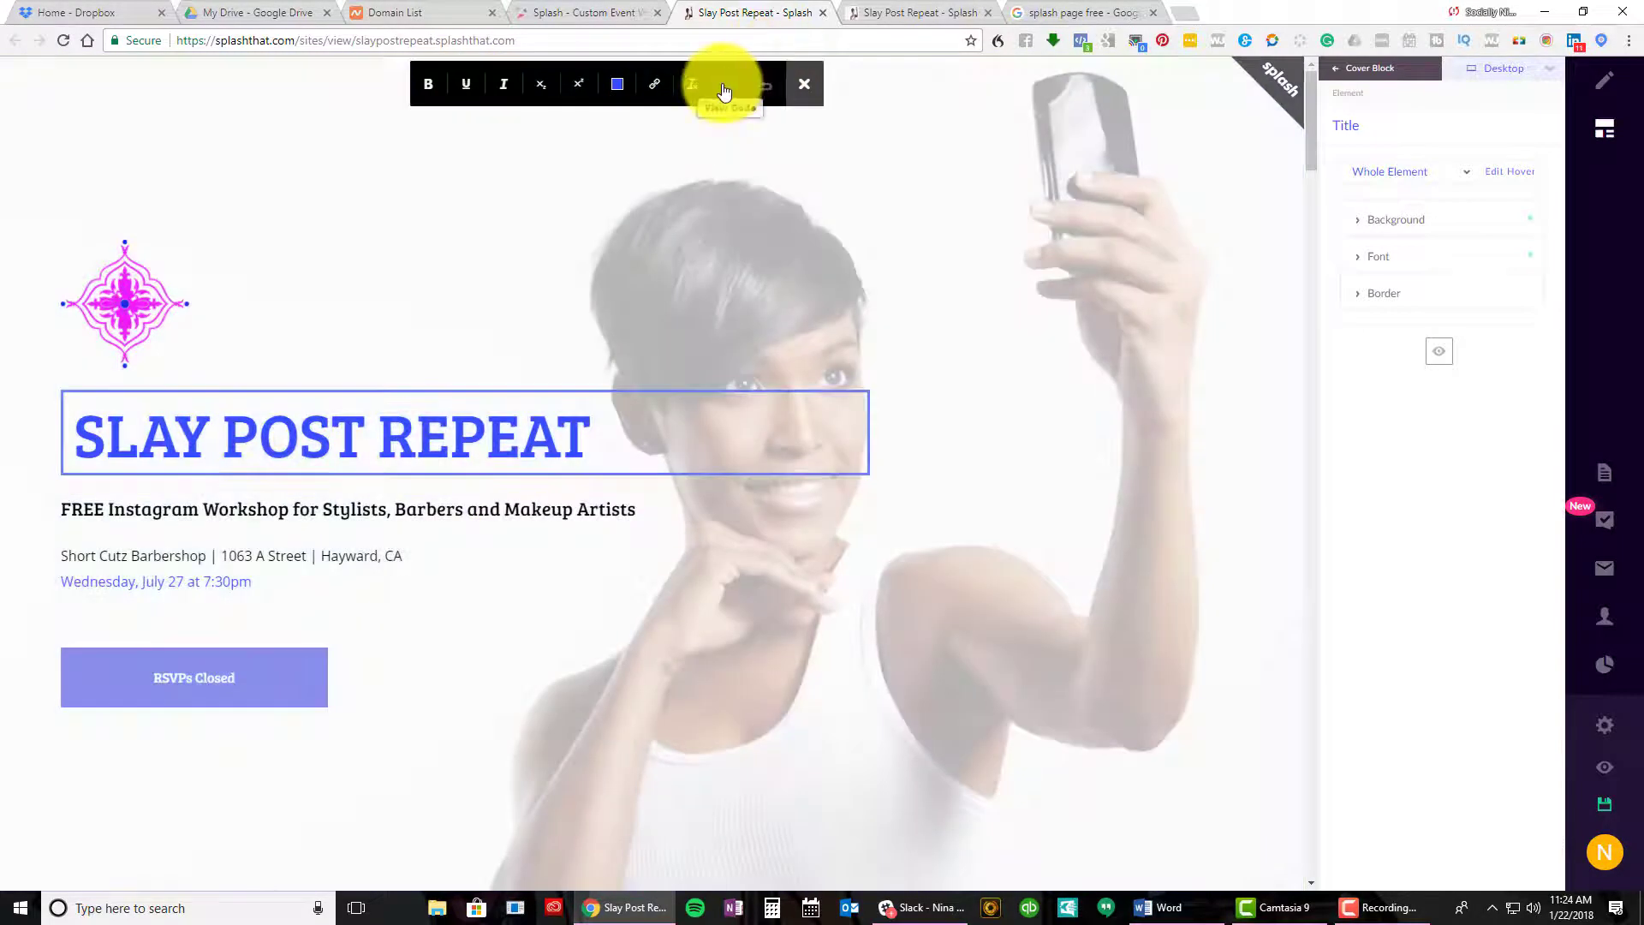
scroll(649, 576, down, 4)
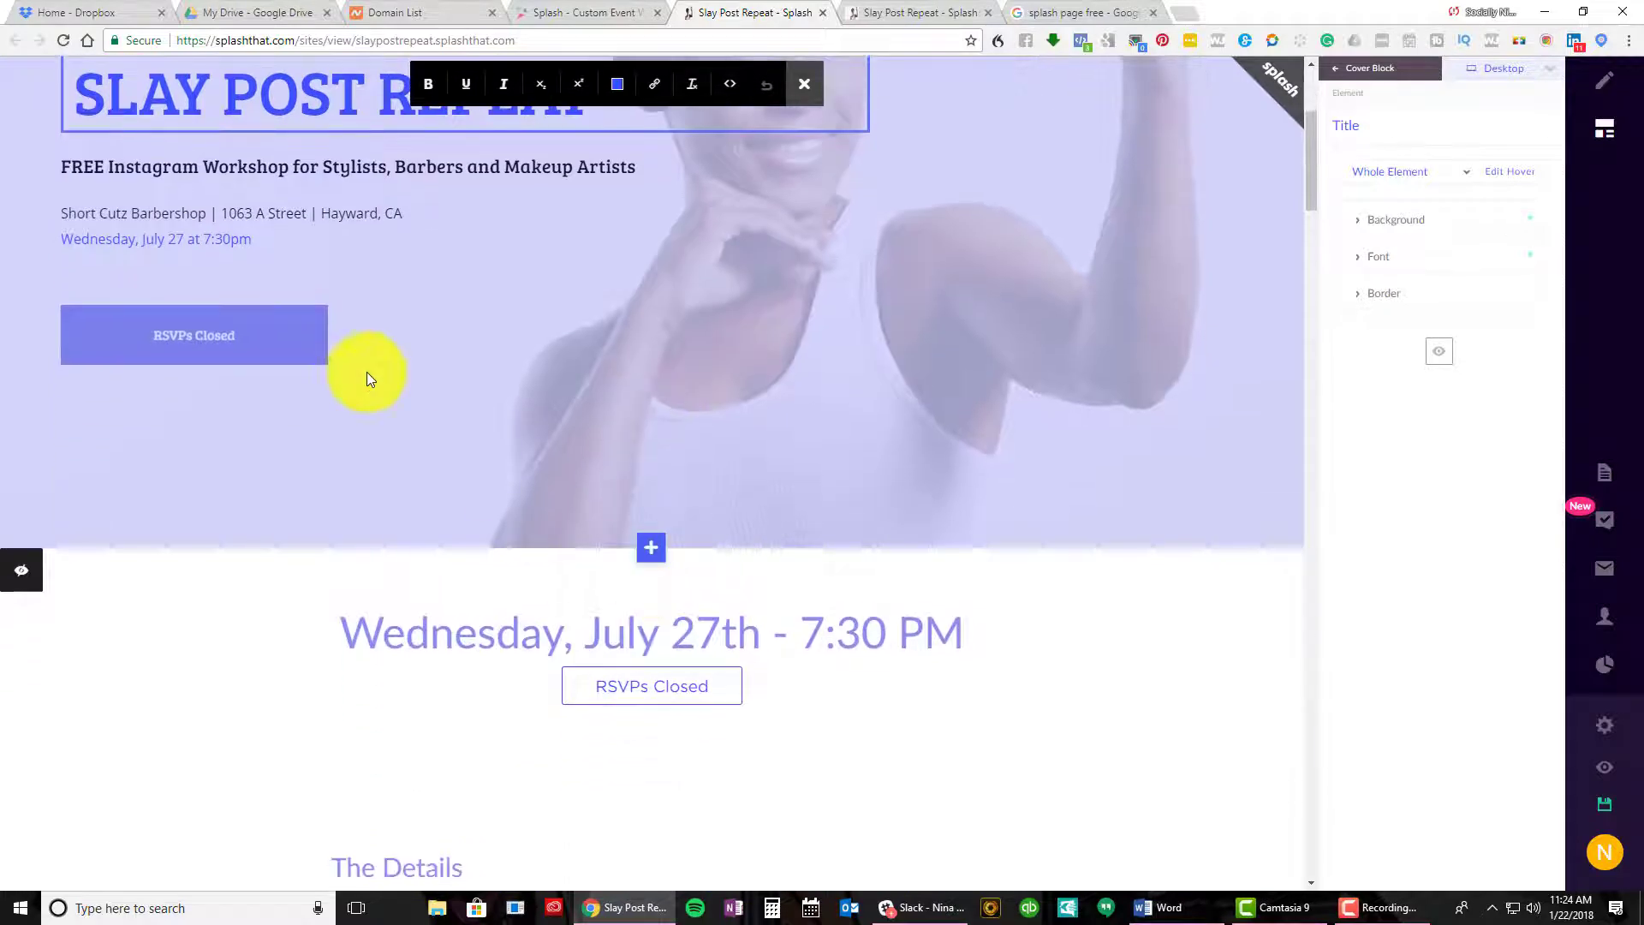
mouse_move(181, 323)
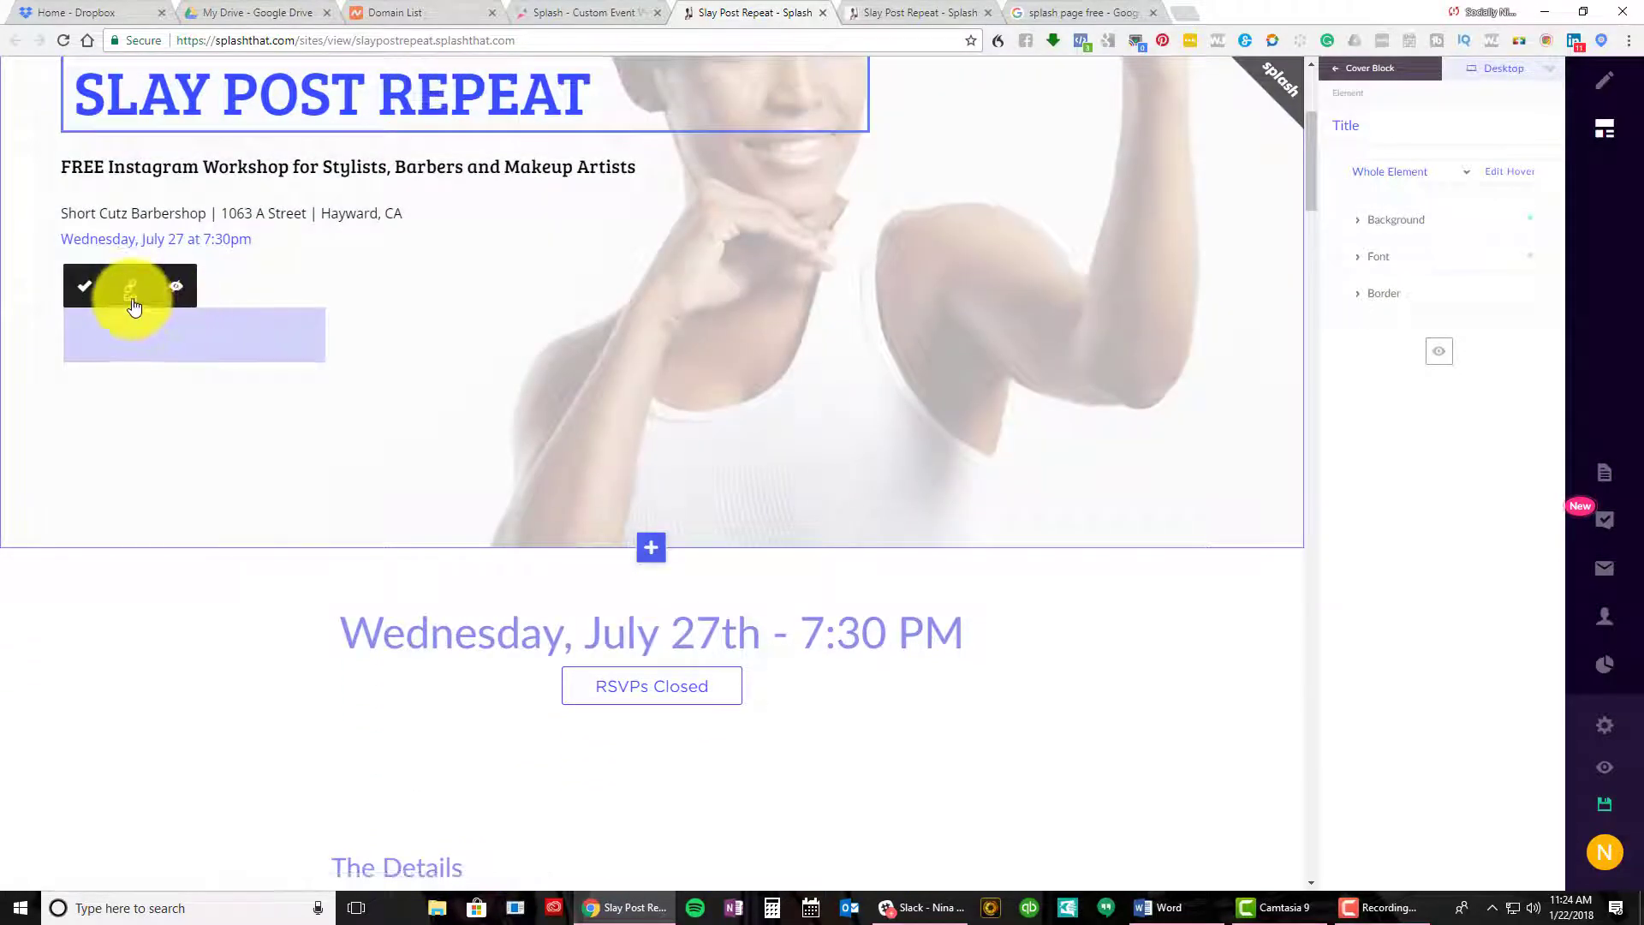
click(132, 295)
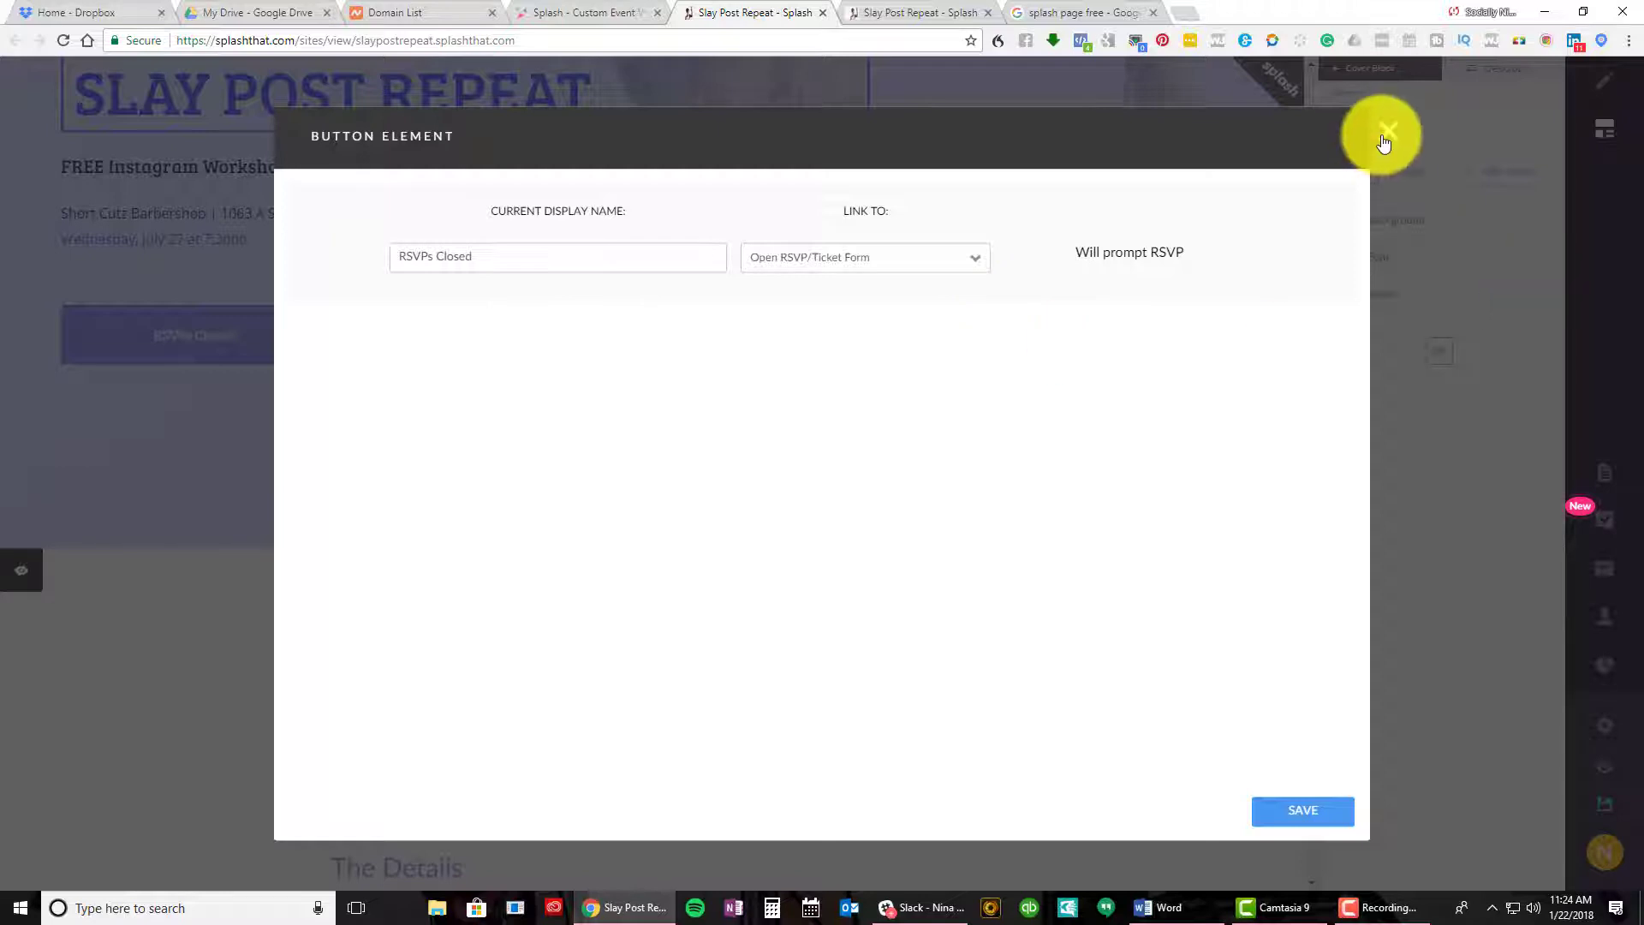
click(976, 270)
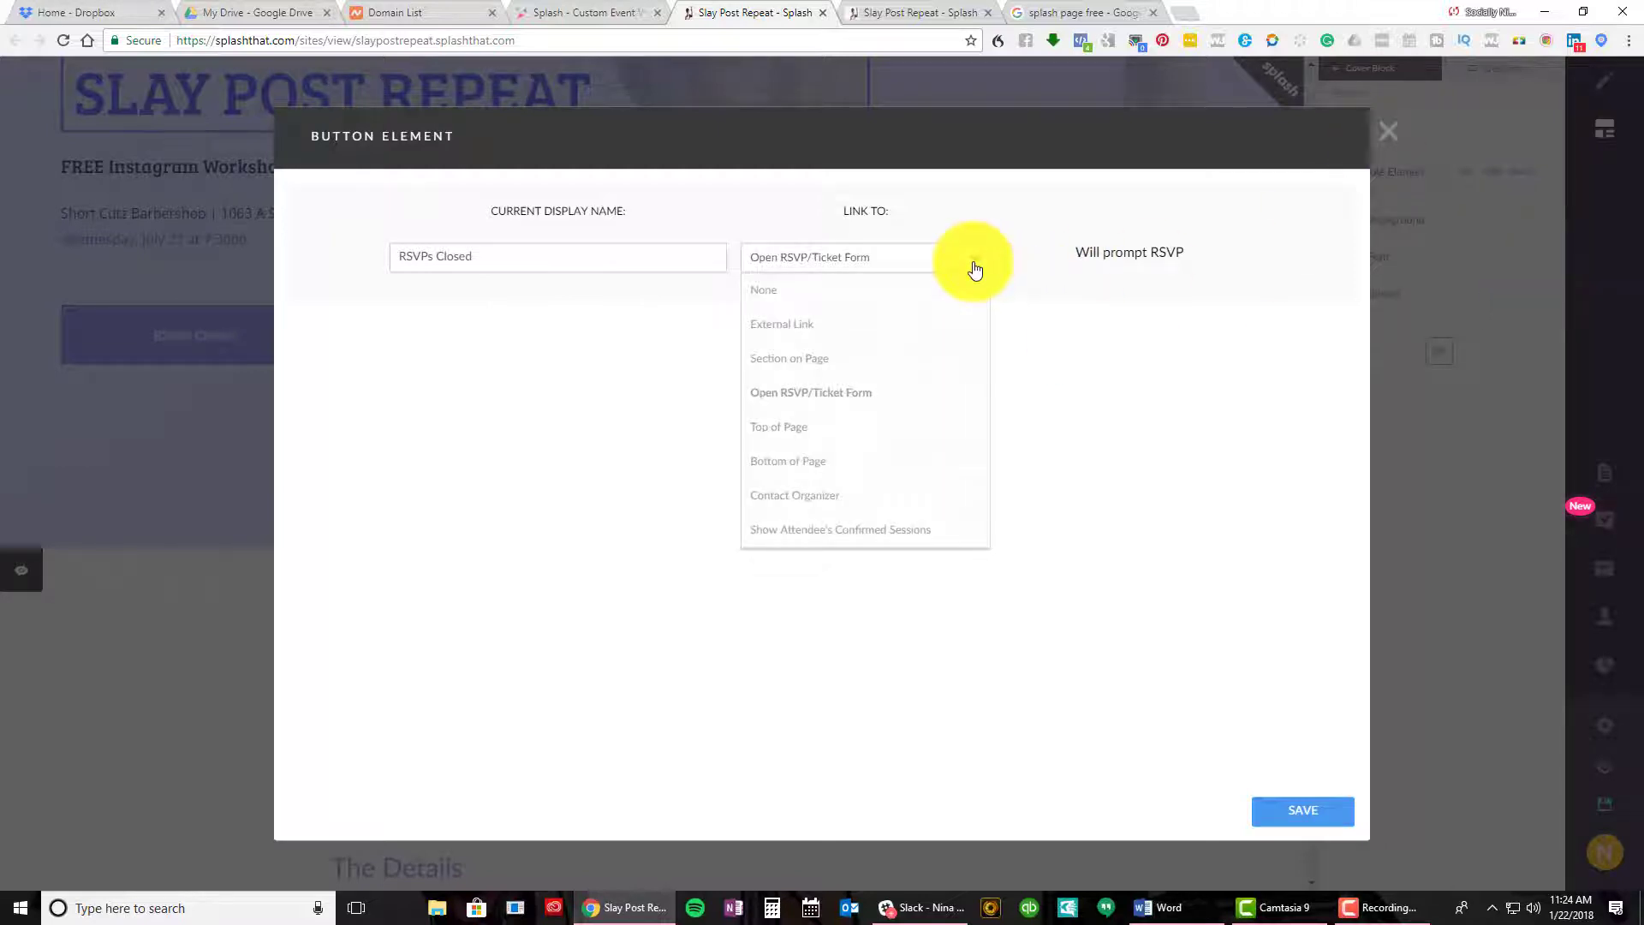
Close the button settings and inspect the Details paragraph and middle photo of the image row
click(1392, 143)
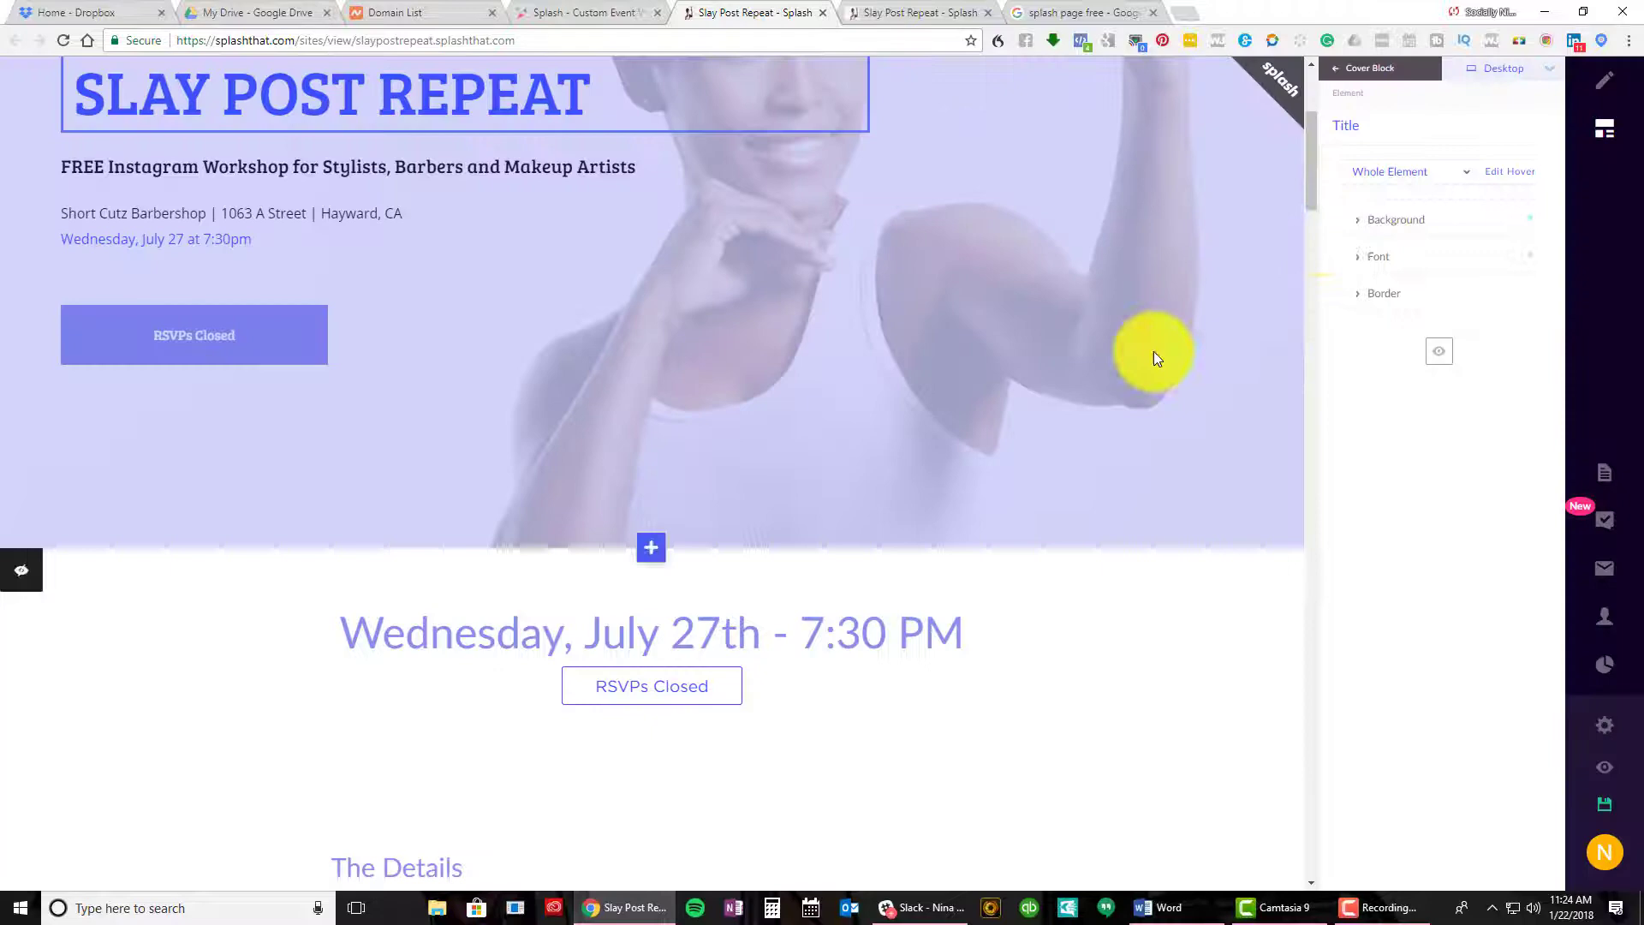
scroll(1057, 307, down, 5)
scroll(1059, 315, down, 2)
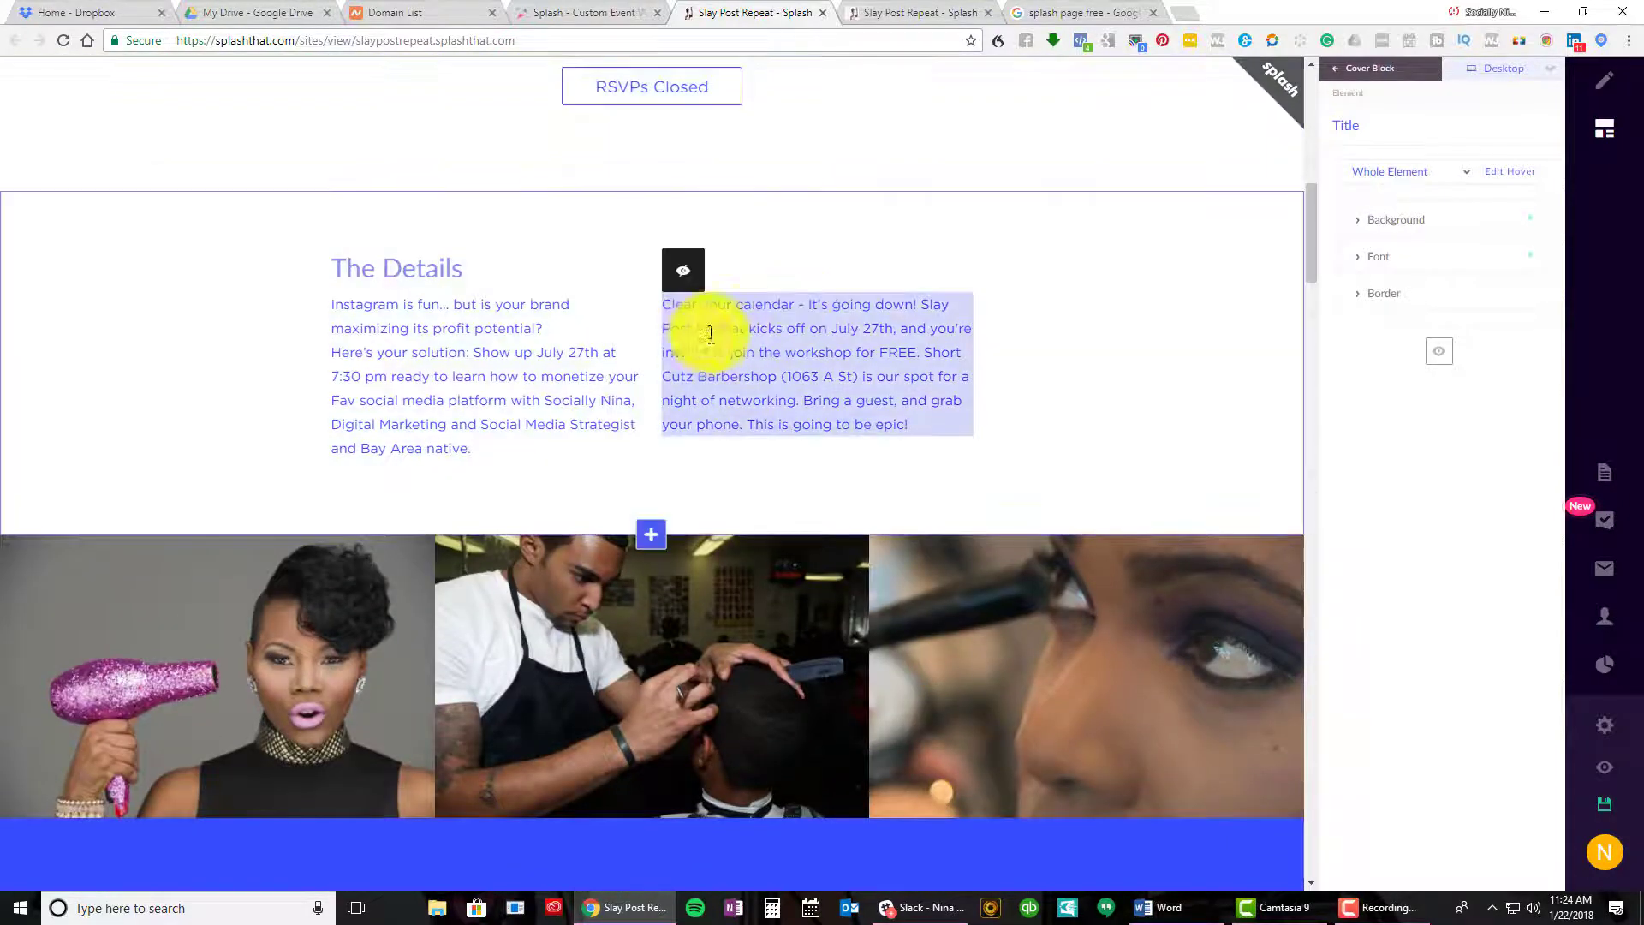
click(696, 341)
scroll(696, 341, up, 4)
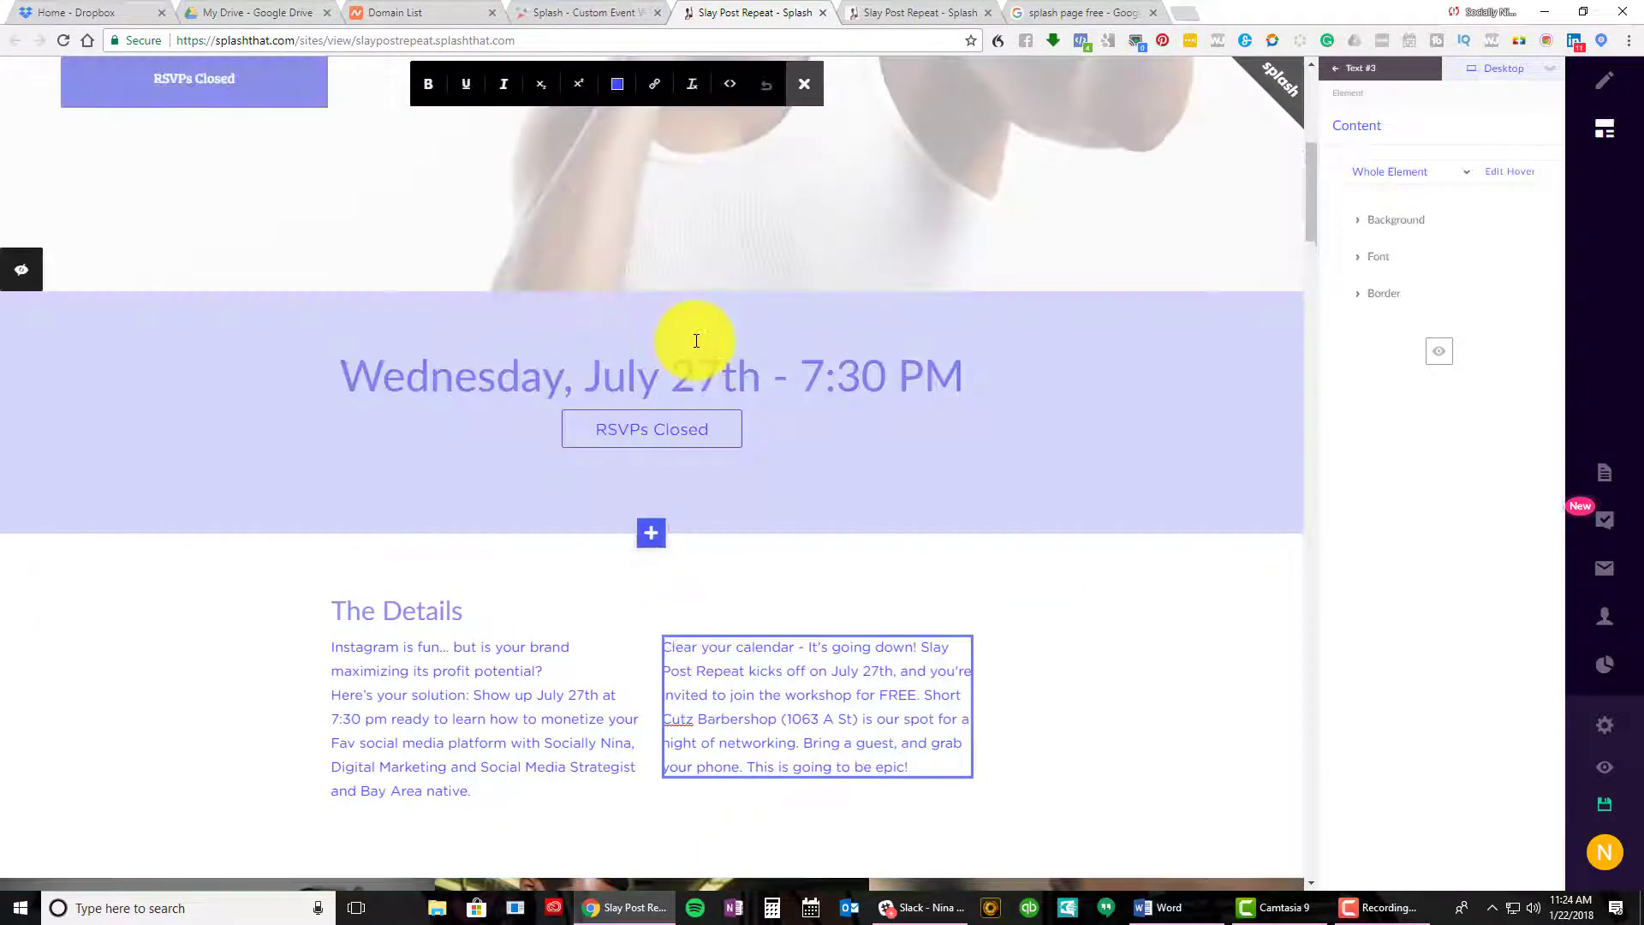
scroll(697, 347, down, 6)
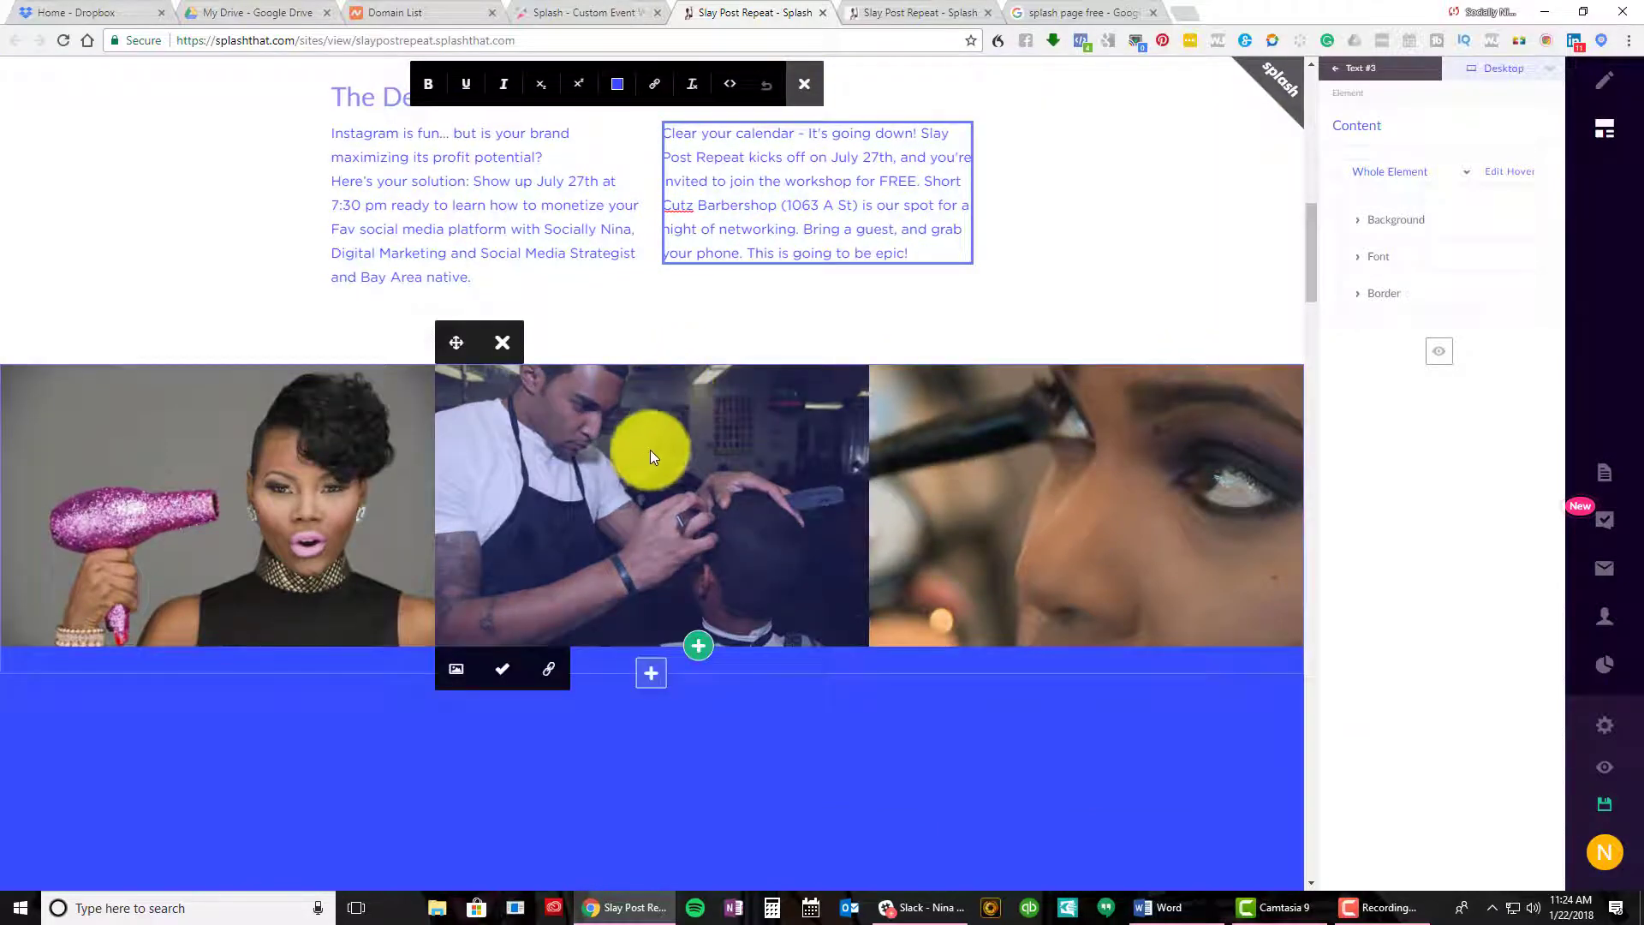
click(646, 456)
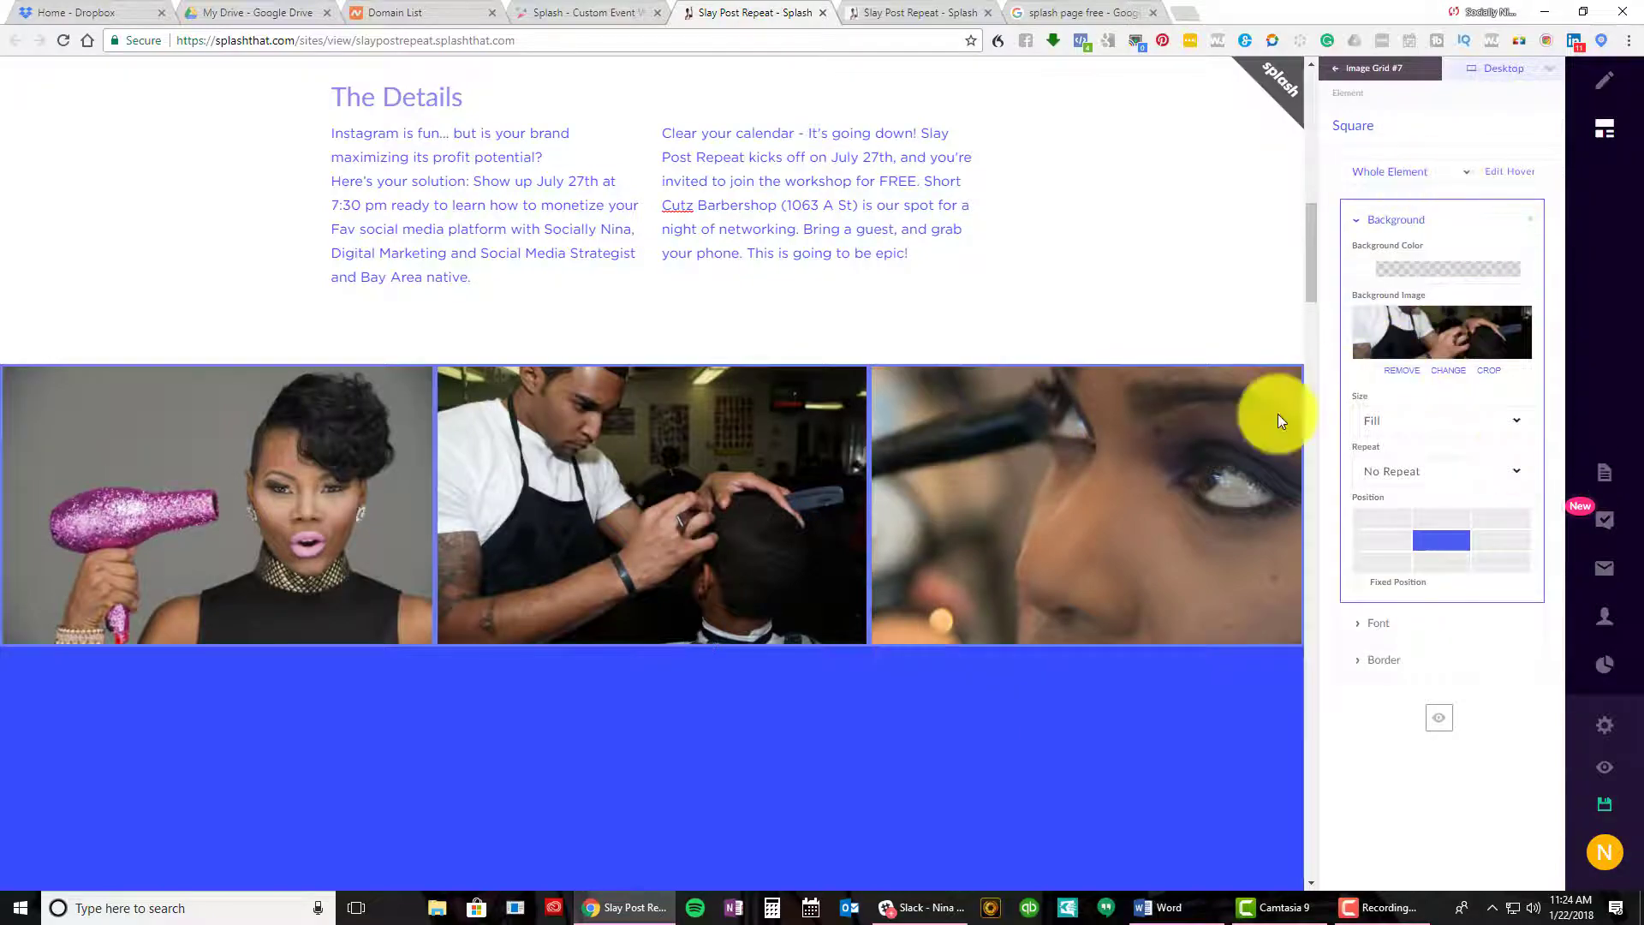
Inspect the venue address block in Where & When and the speaker section below
scroll(1003, 705, down, 10)
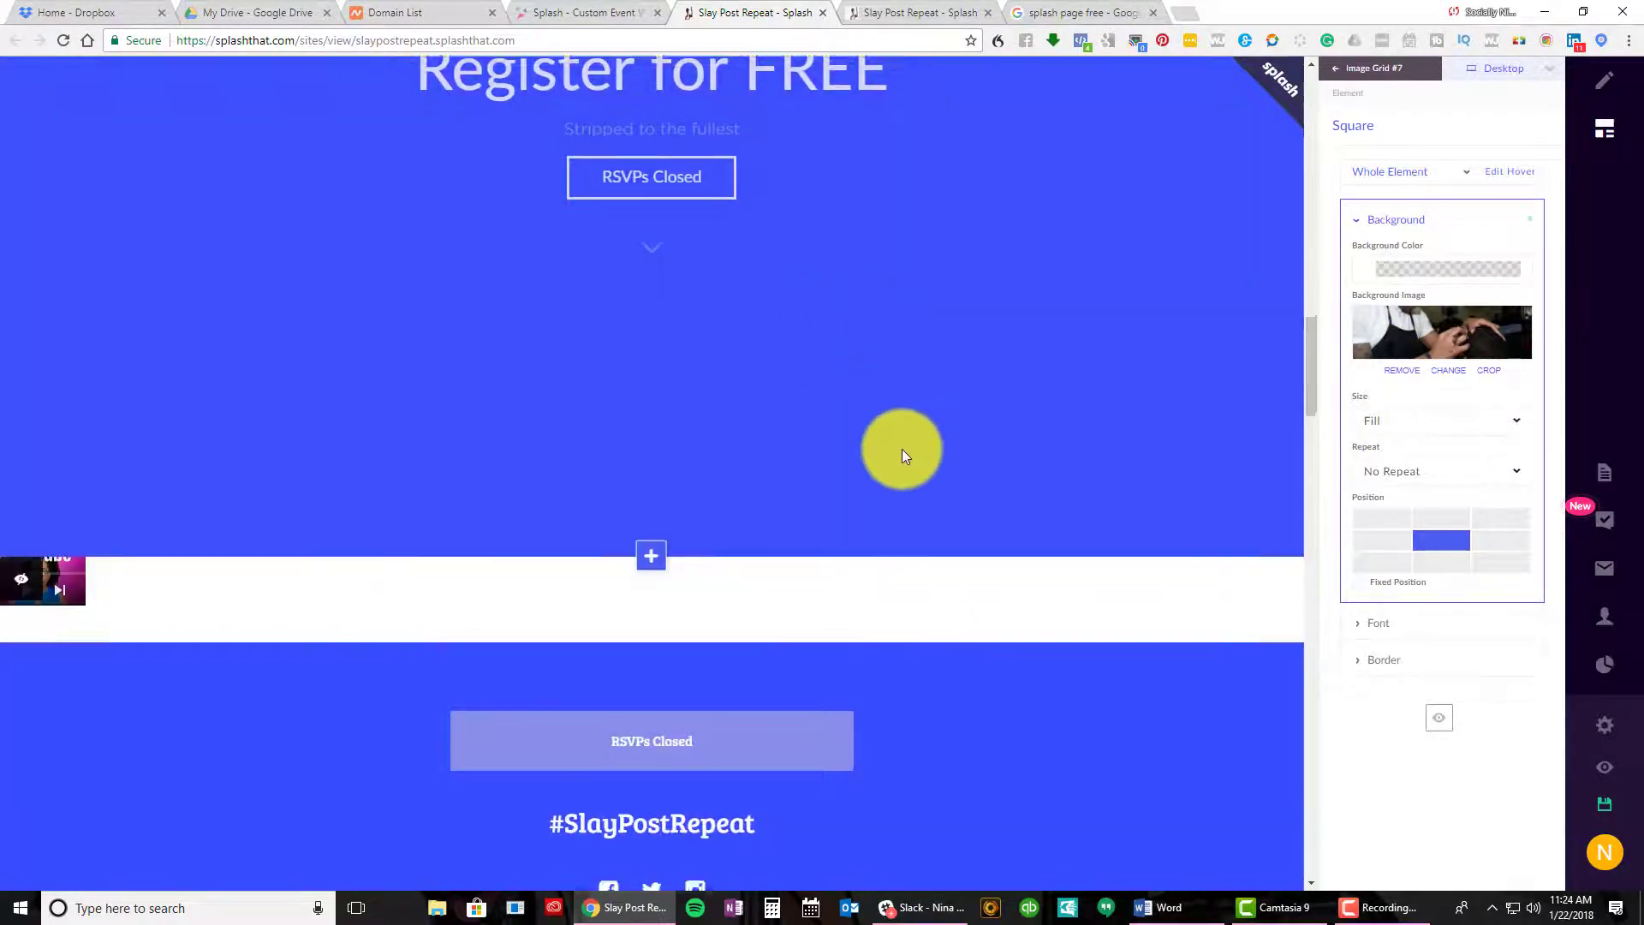
scroll(902, 448, down, 15)
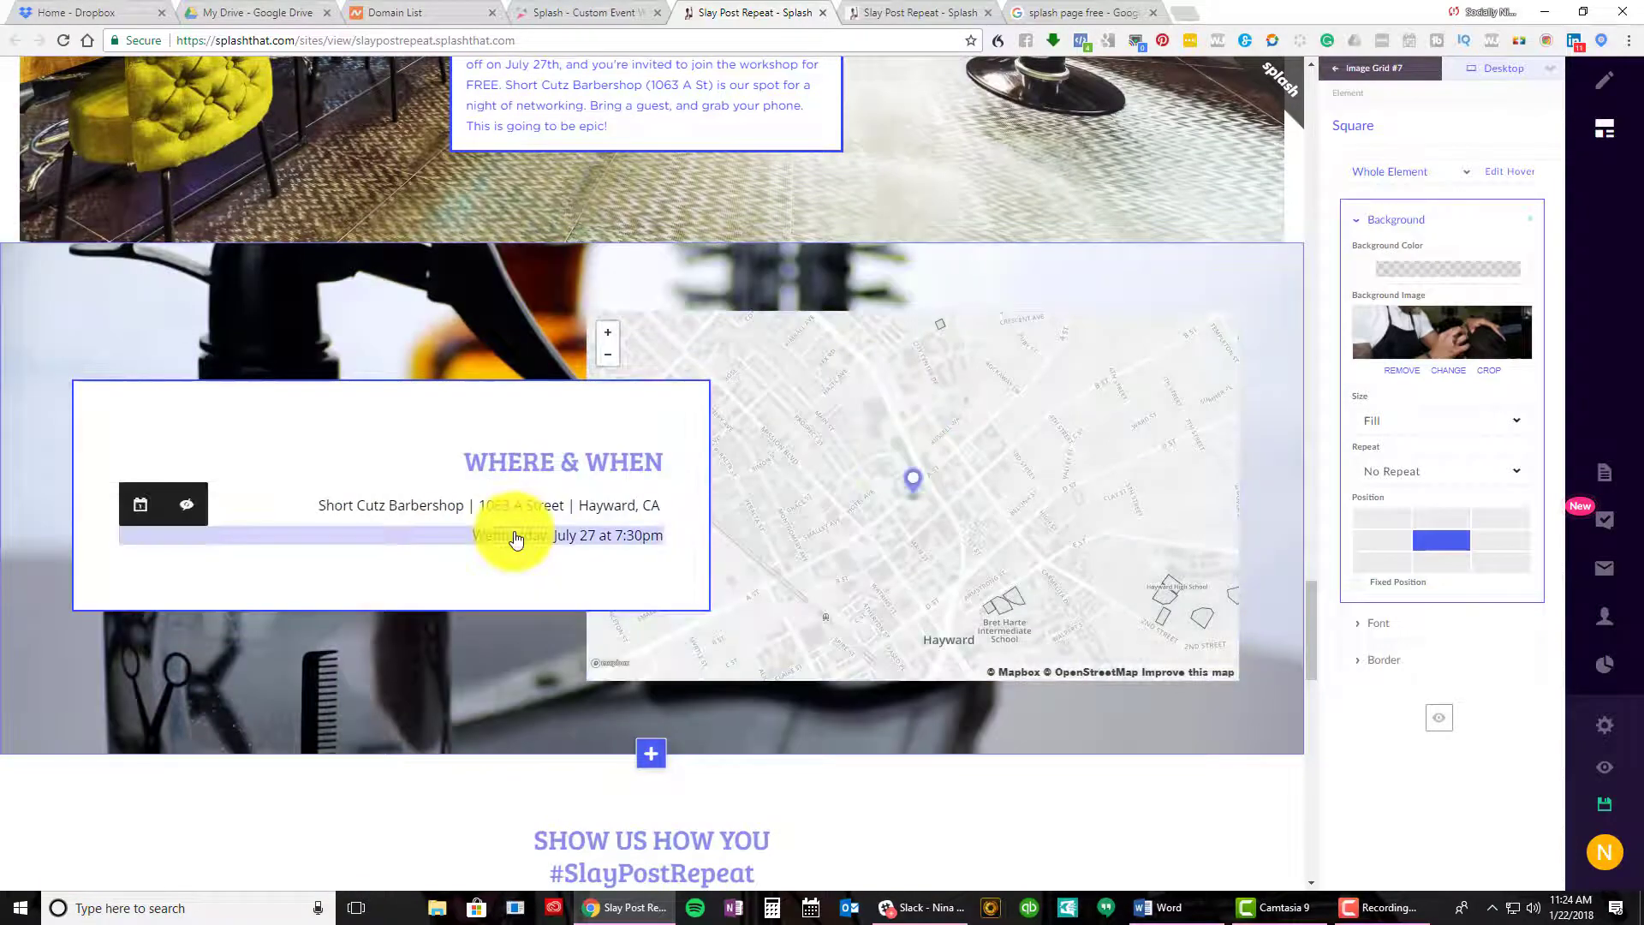
click(518, 507)
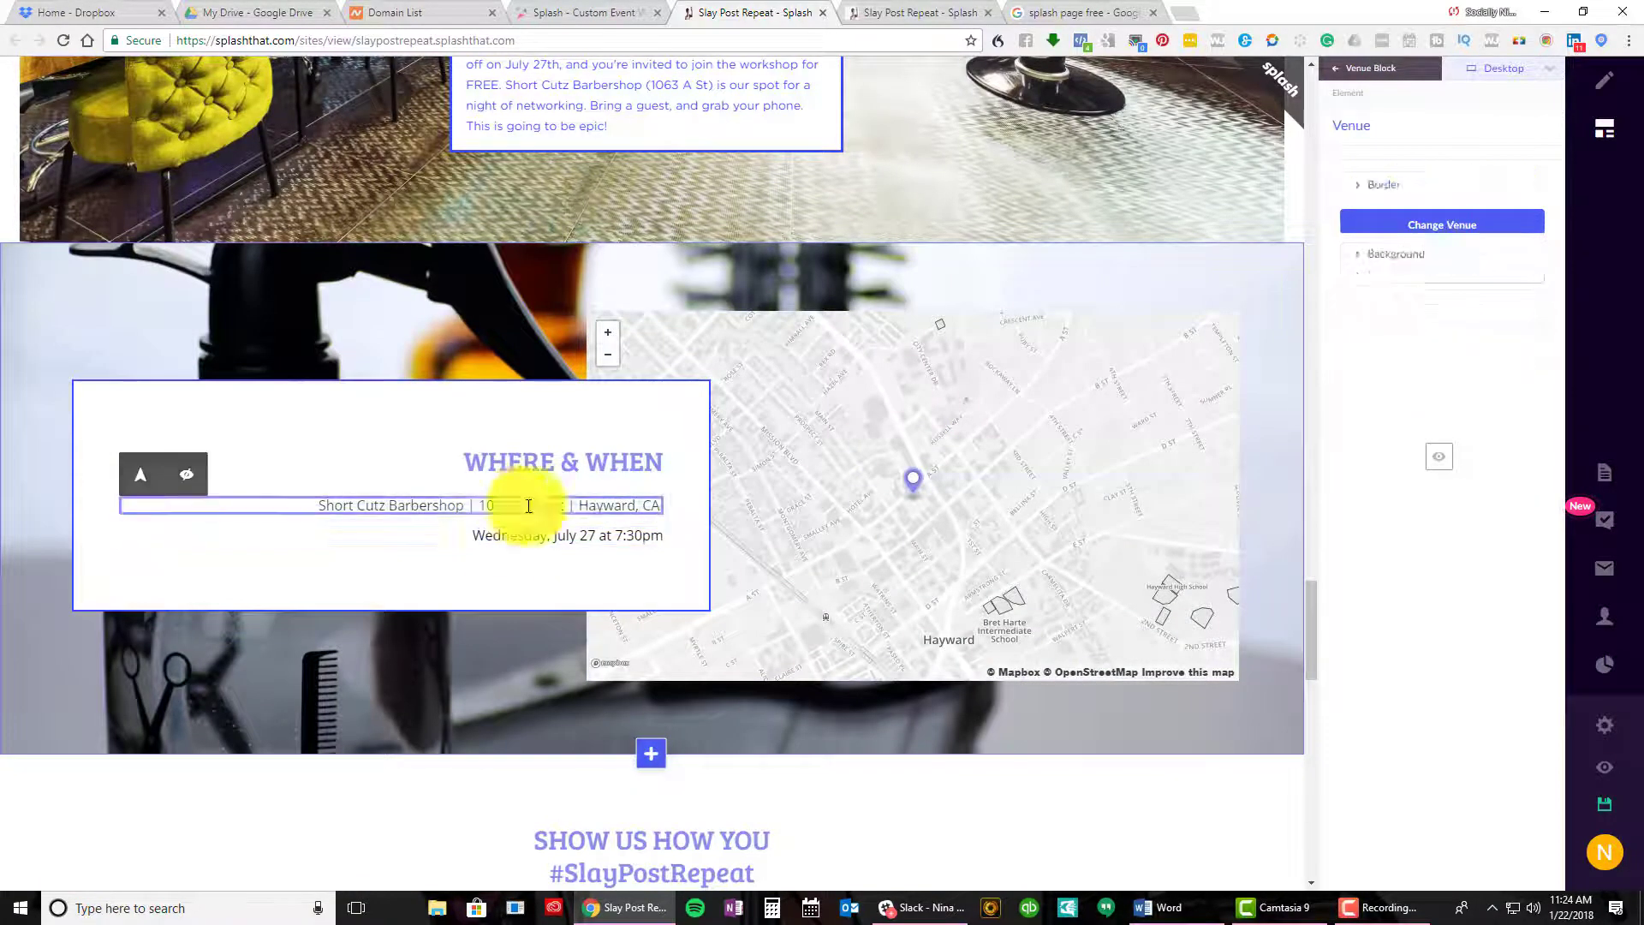
scroll(1087, 501, down, 7)
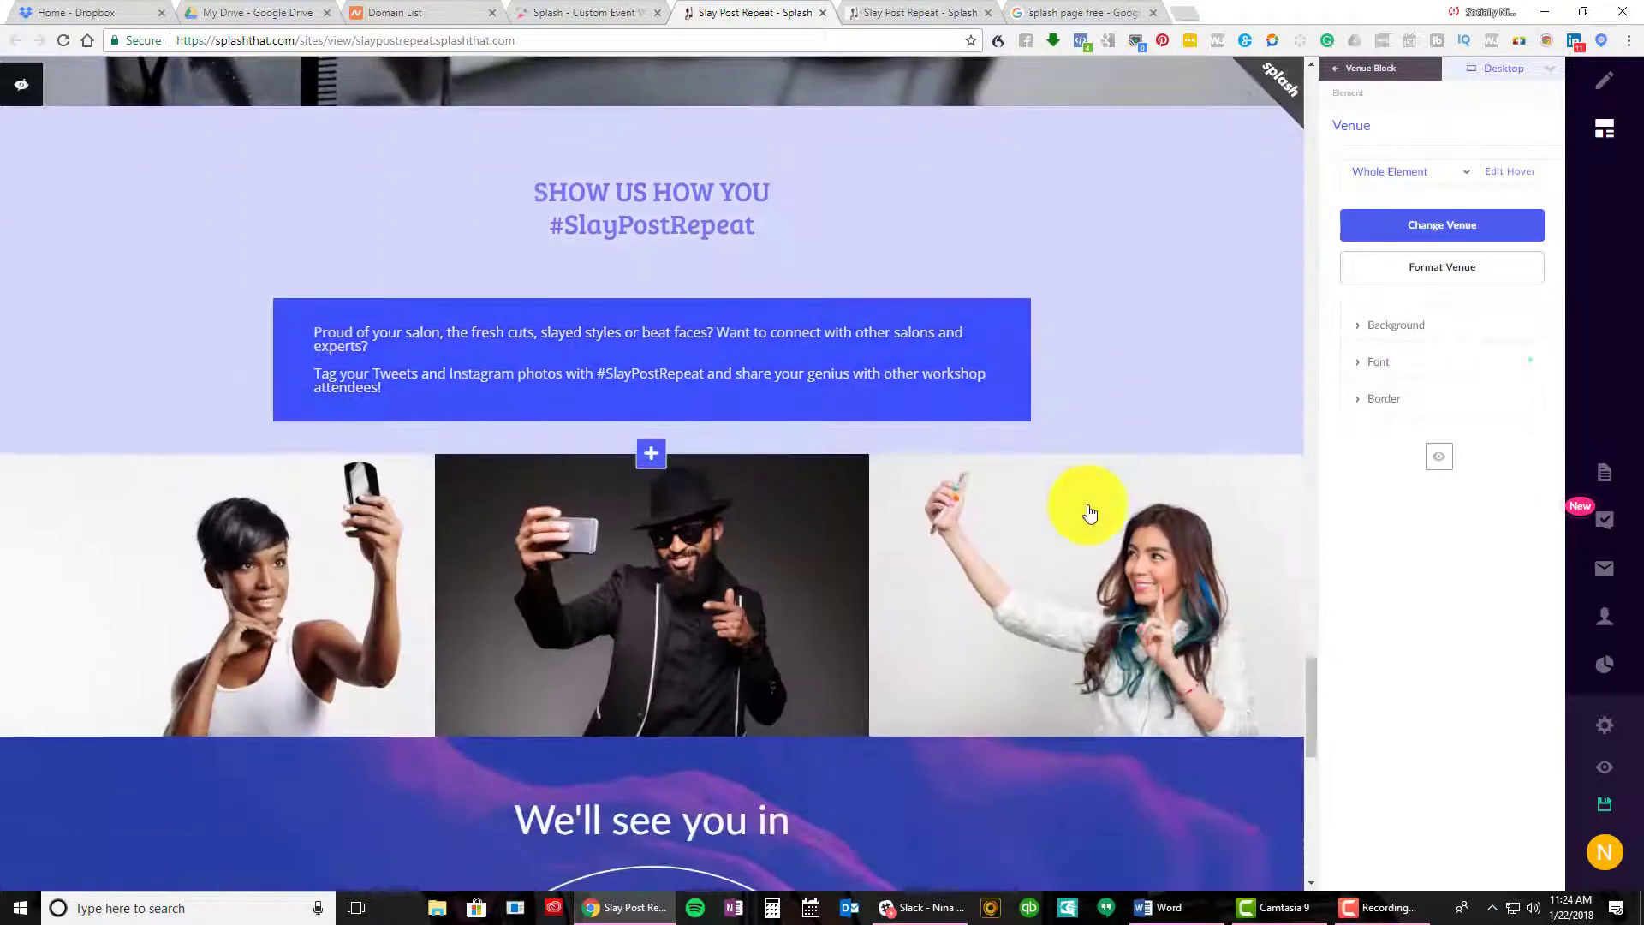
scroll(1088, 513, down, 10)
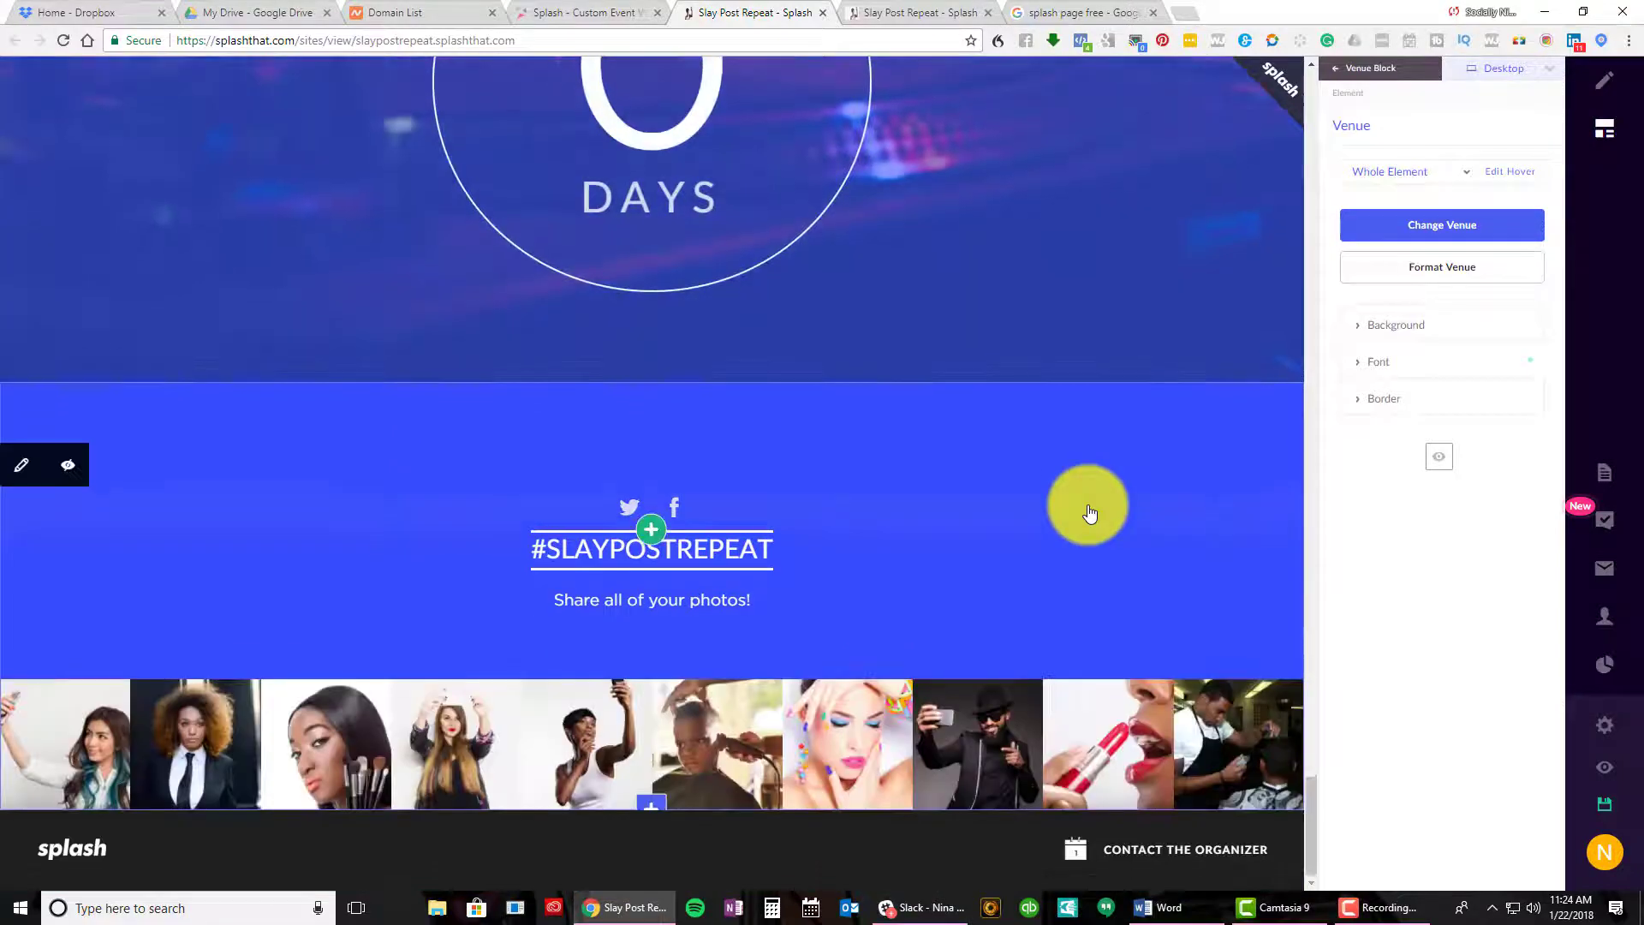
scroll(1090, 512, up, 20)
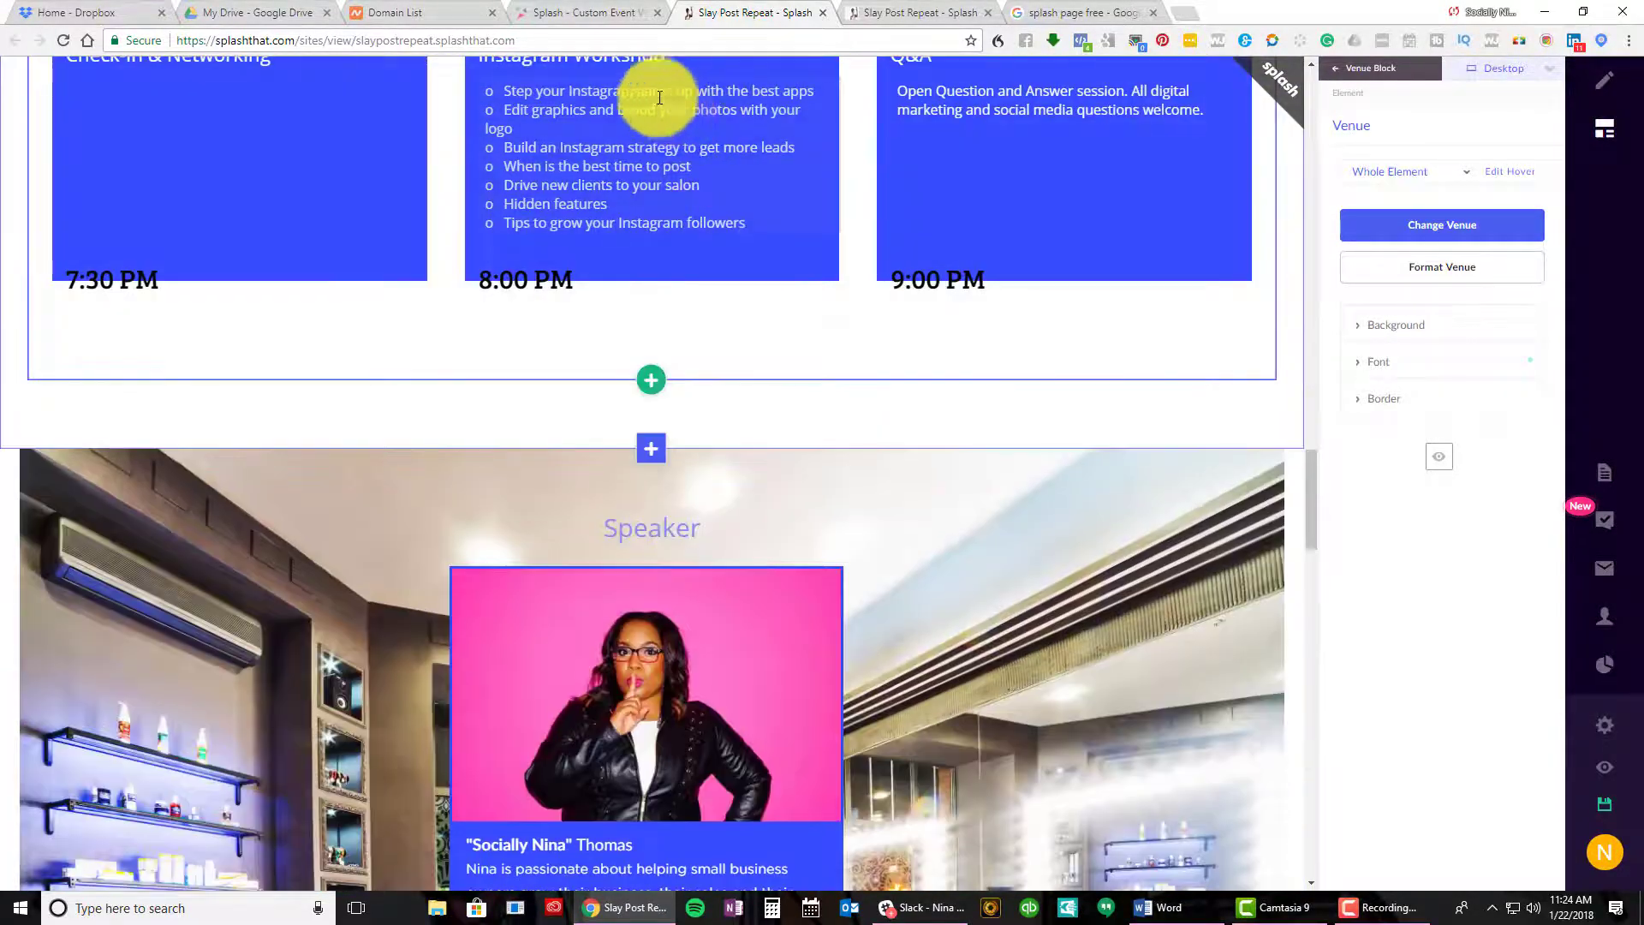
Start a new event from the Splash - Custom Event dashboard via CREATE EVENT
click(613, 11)
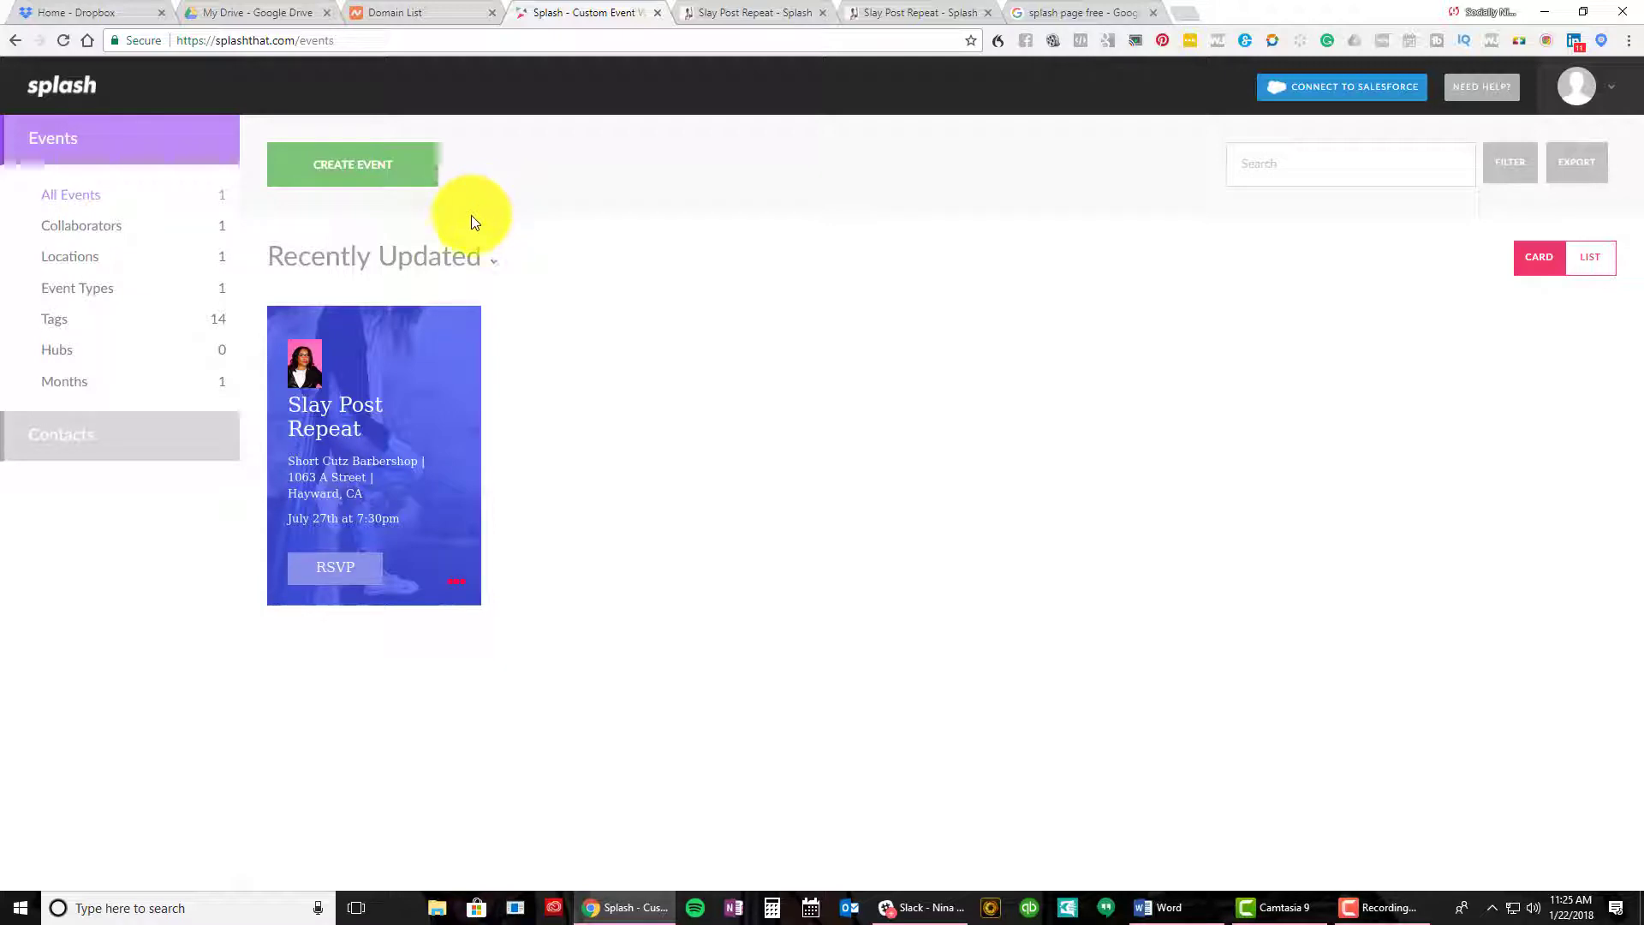
click(353, 186)
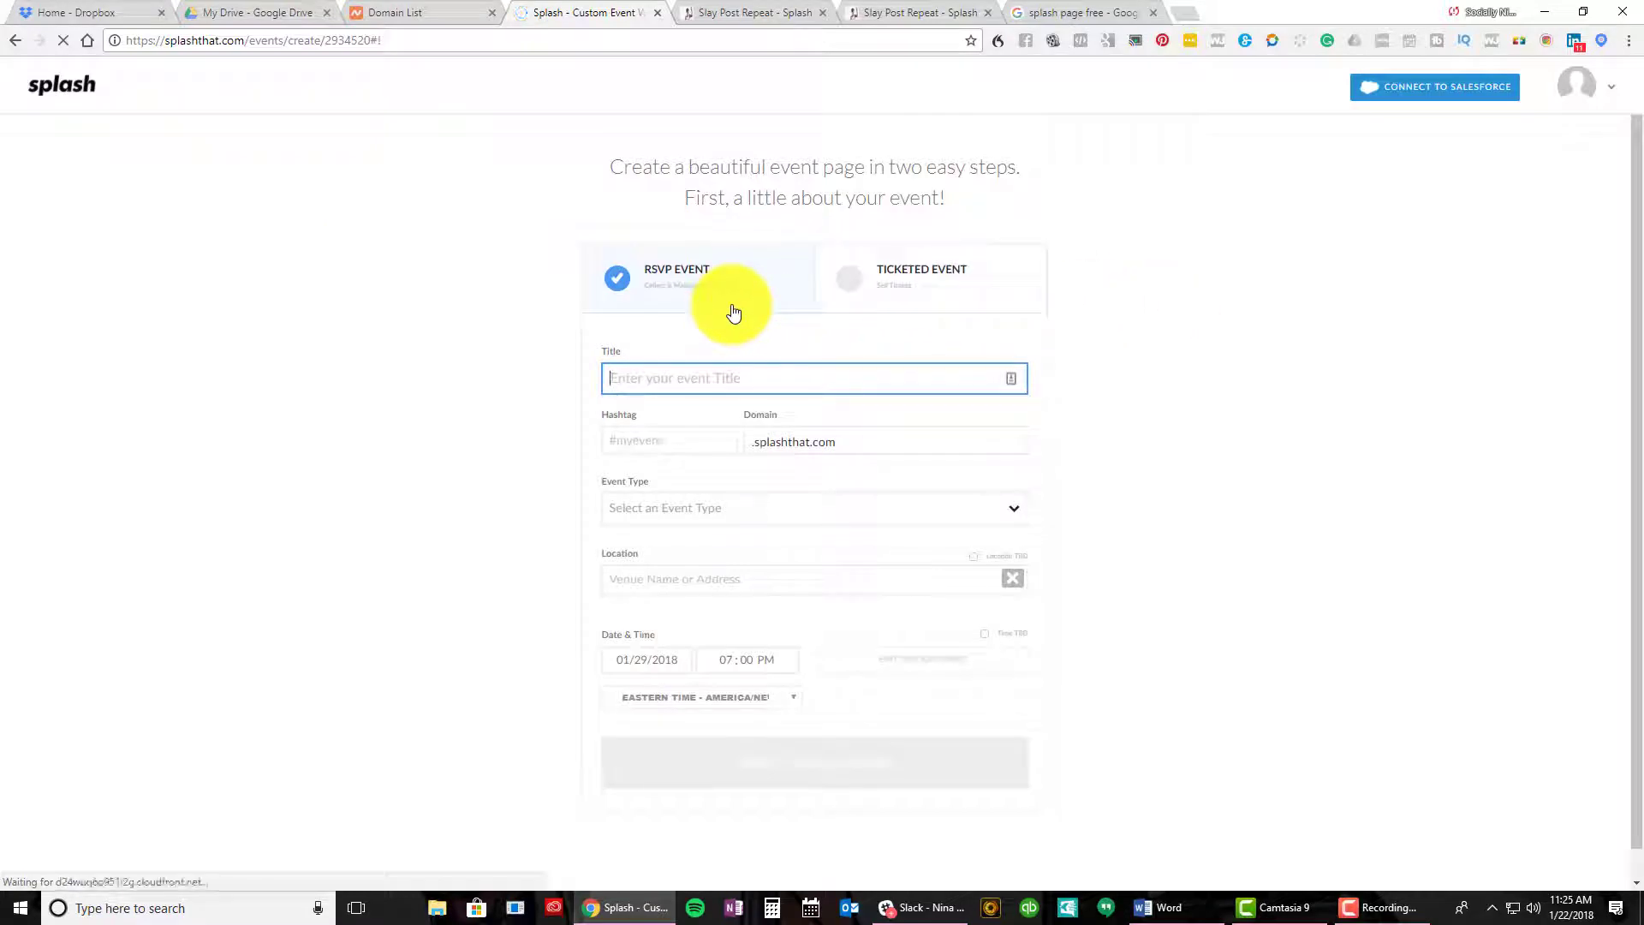
Keep the new event as RSVP and title it 'Test Event'
click(894, 302)
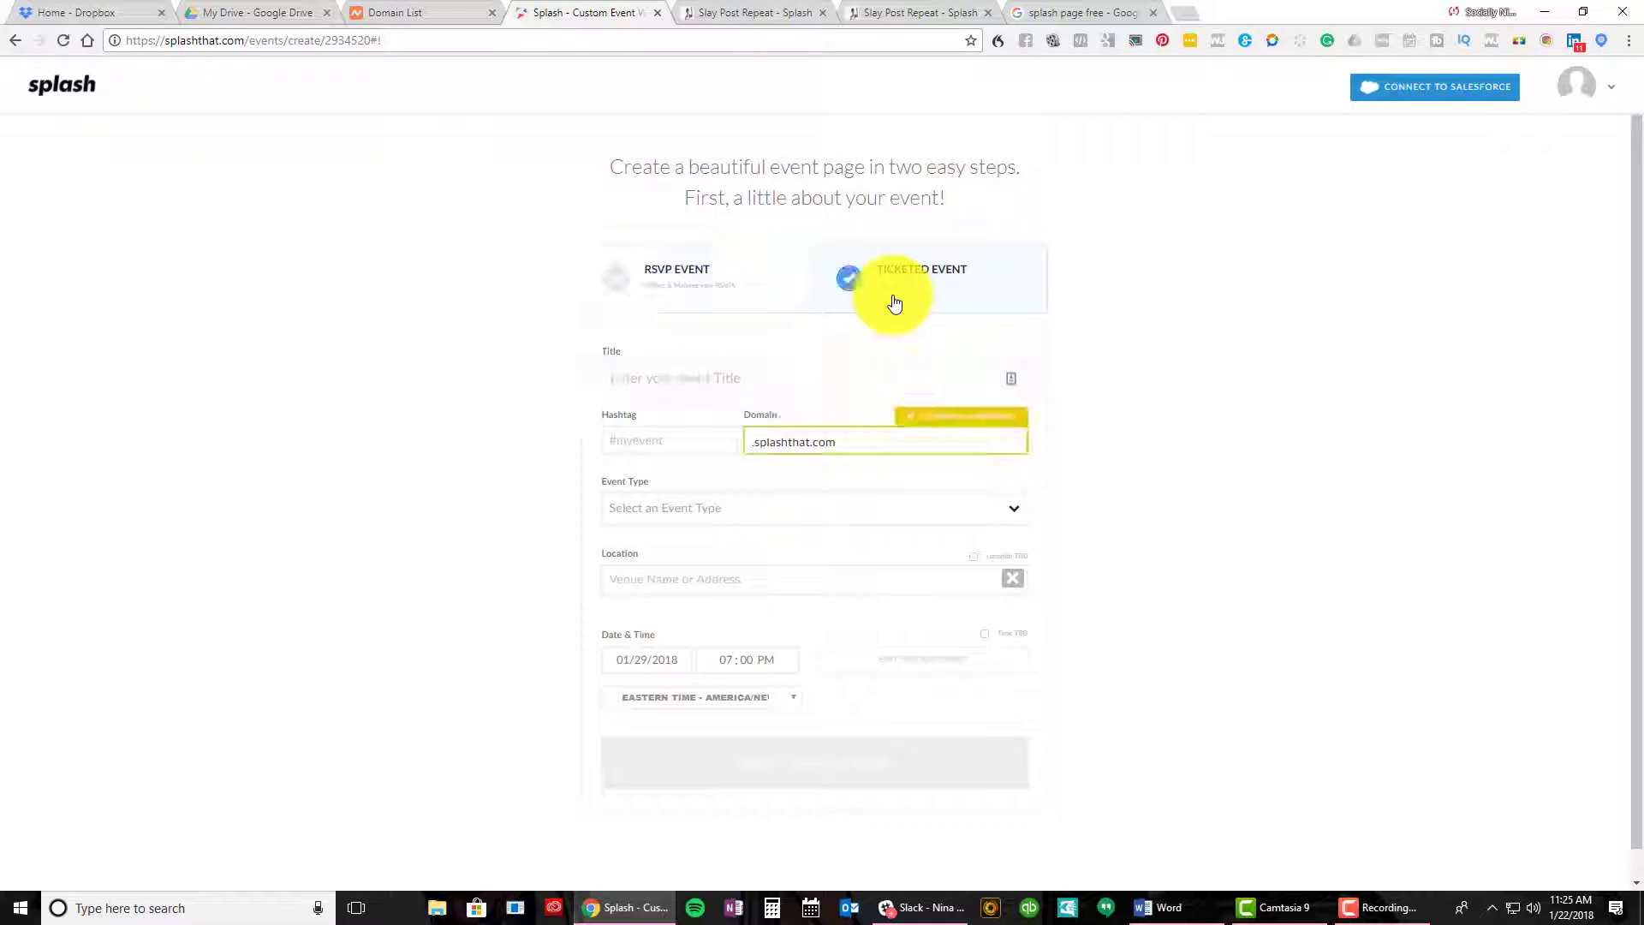
click(782, 298)
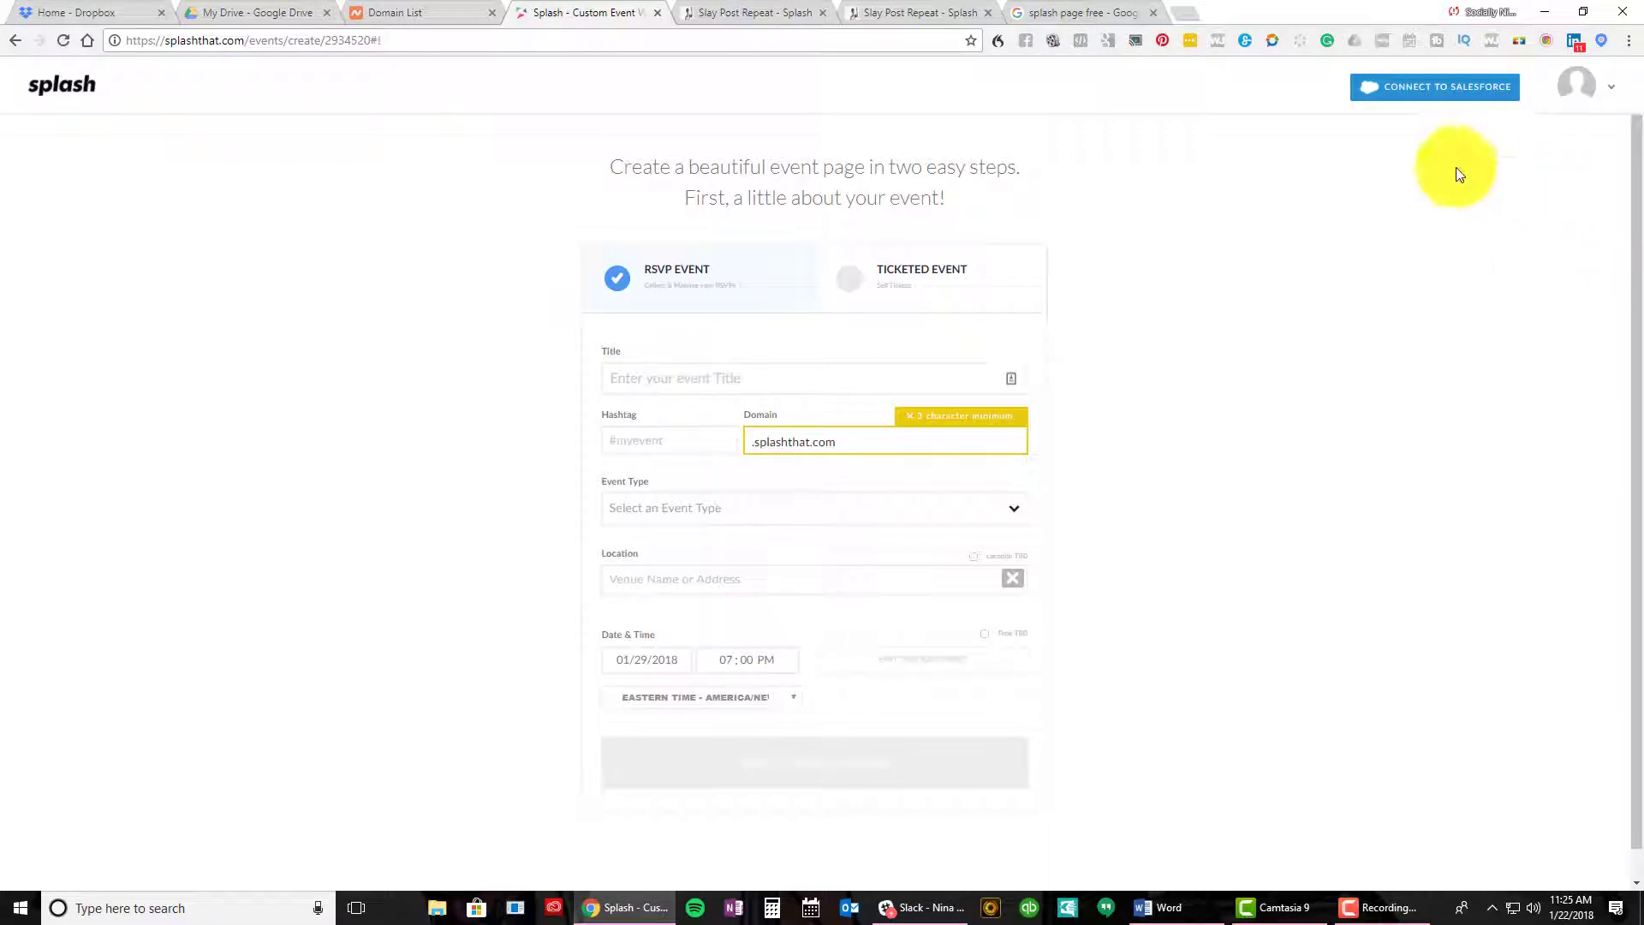
click(703, 379)
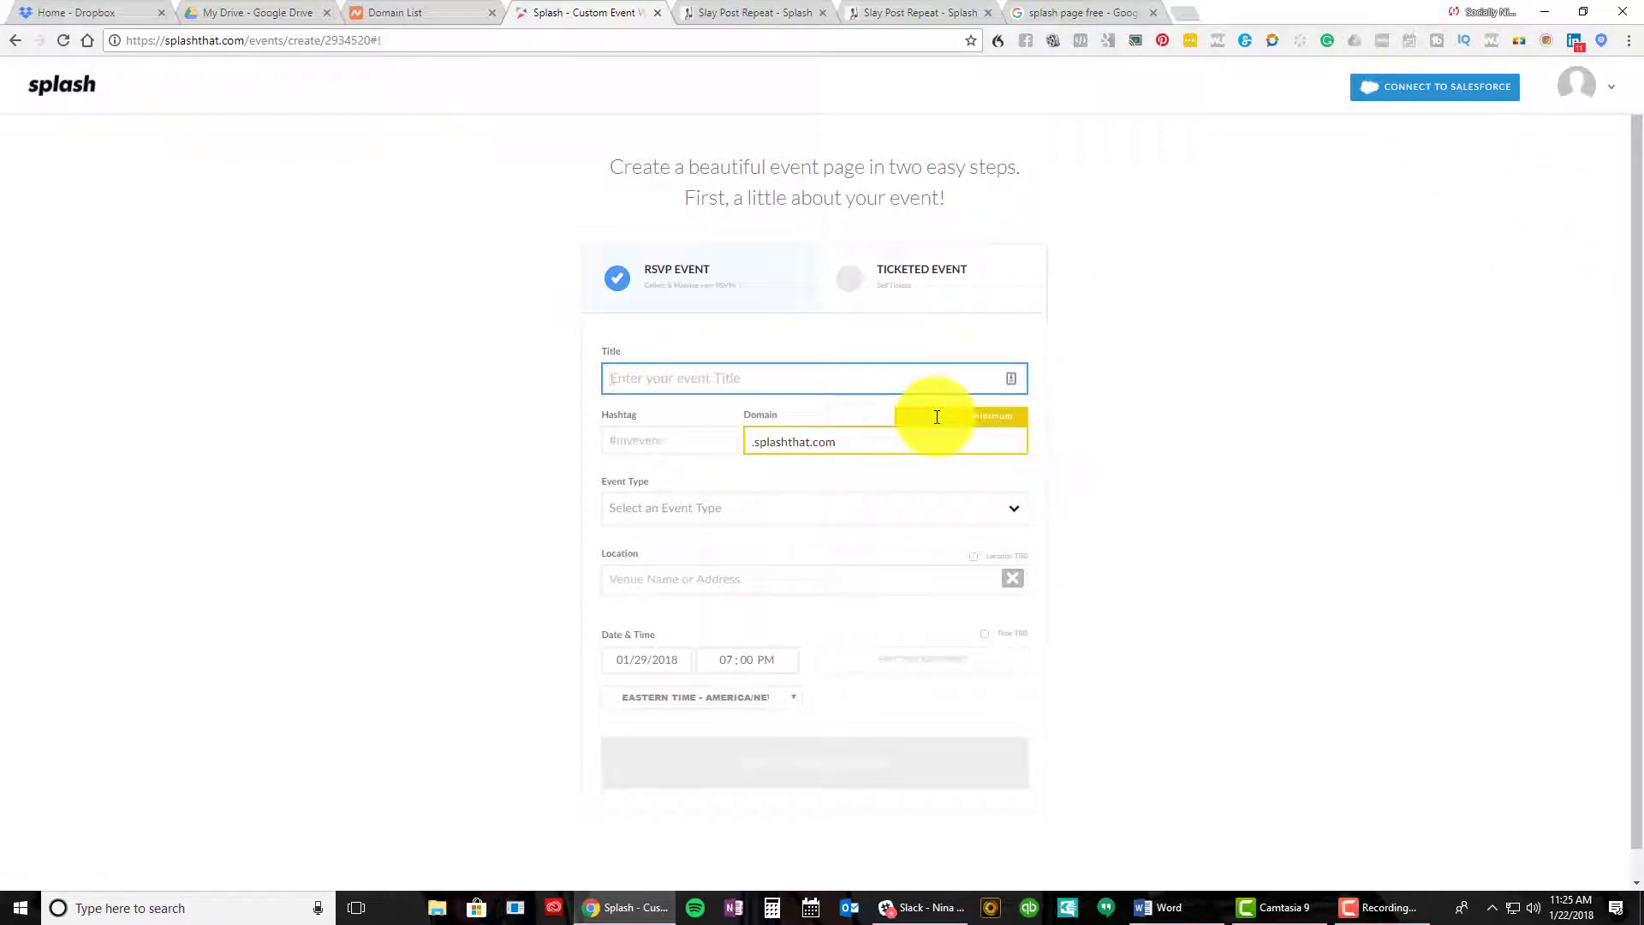
text(Test Event)
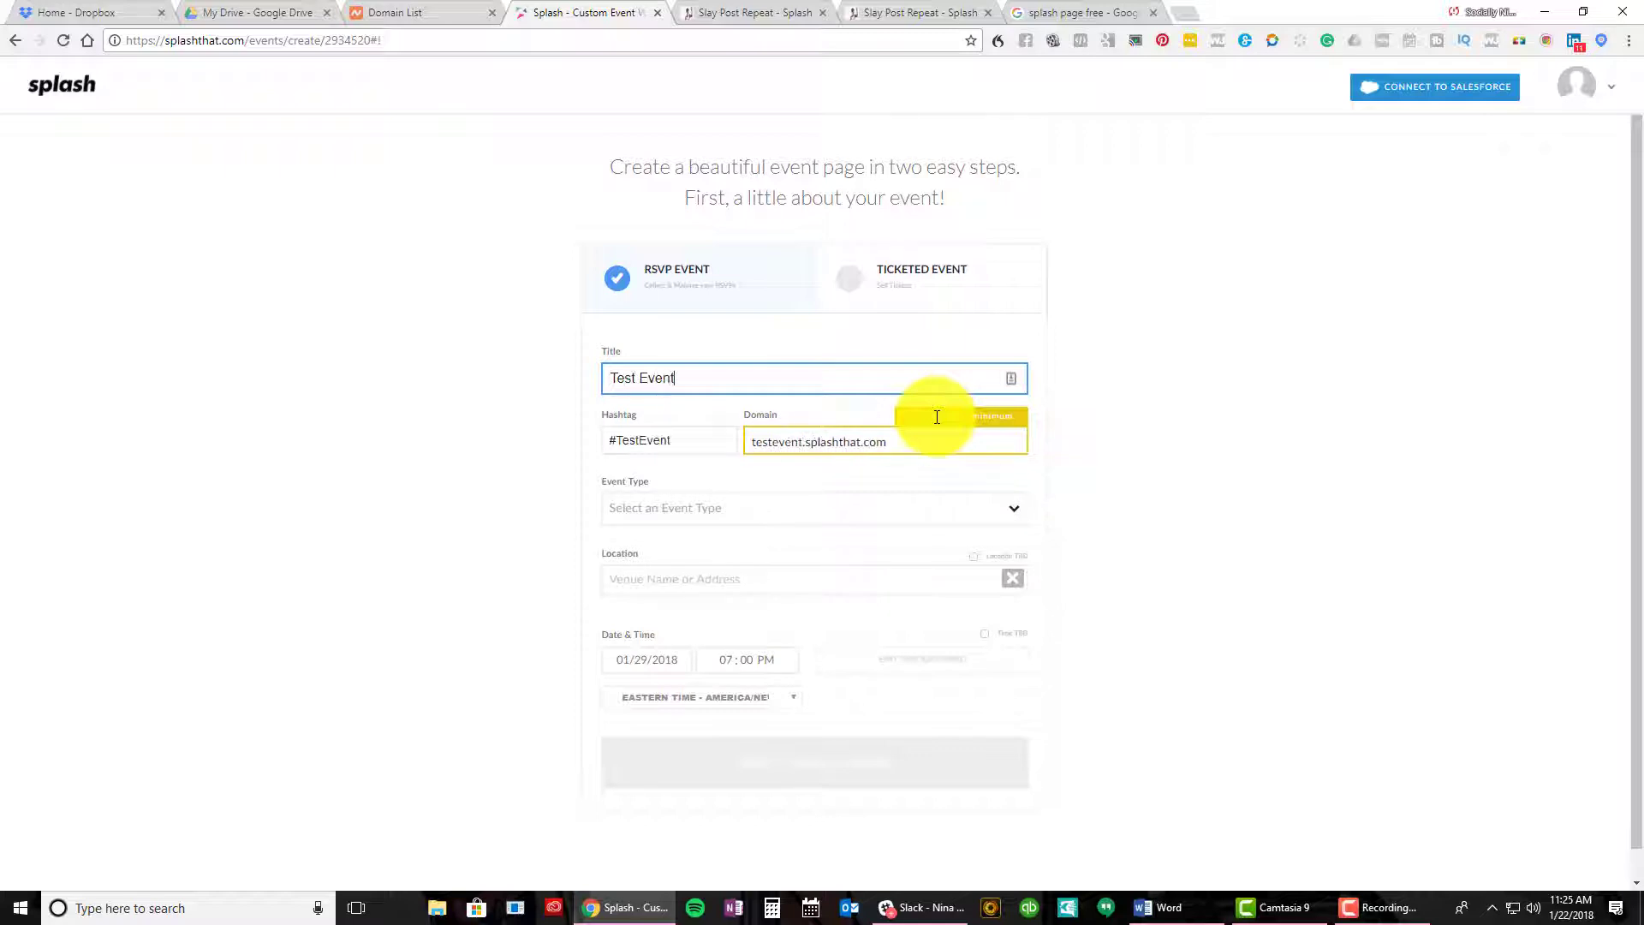
drag(914, 448, 866, 447)
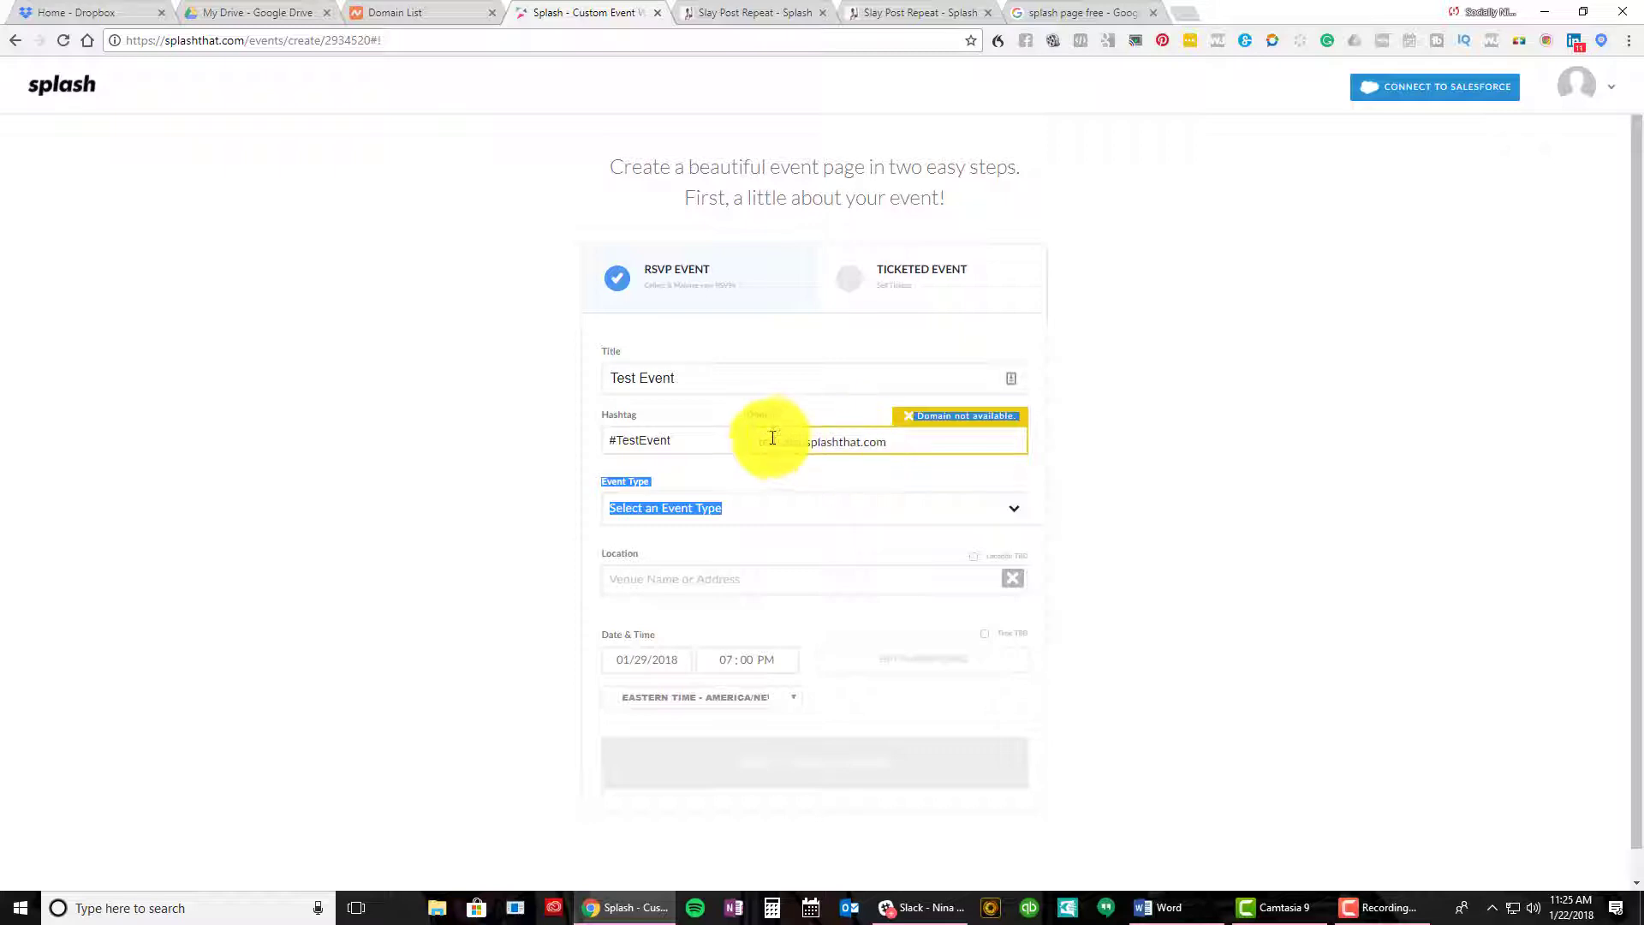
click(1197, 522)
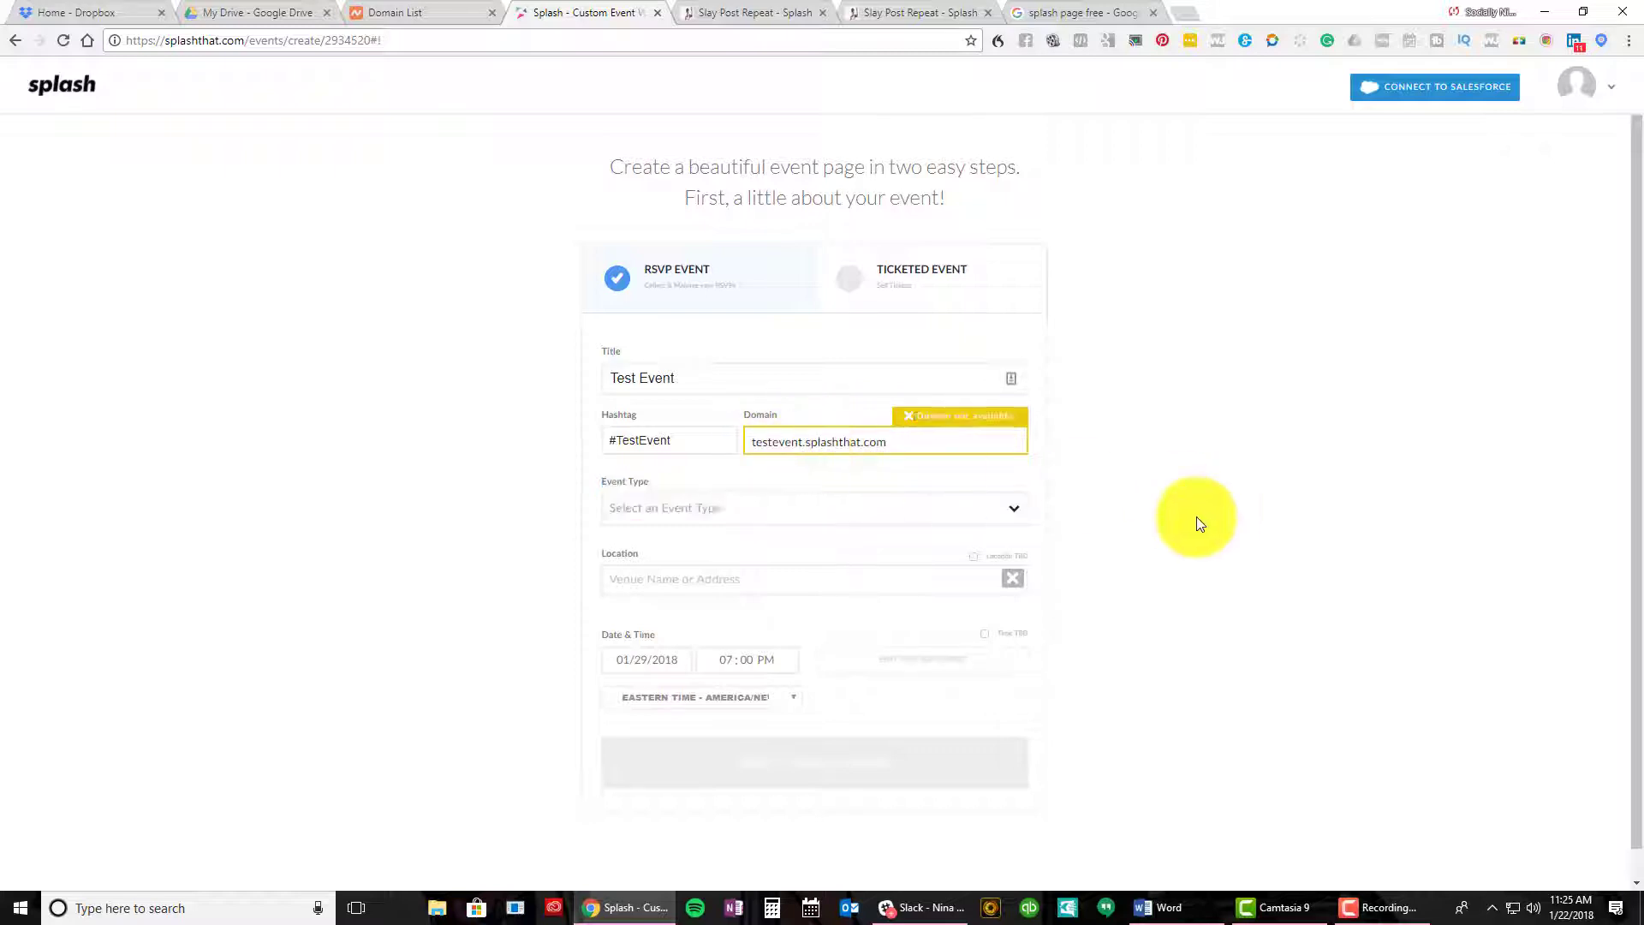
Choose Seminars & Workshops from the Event Type list
scroll(706, 439, down, 1)
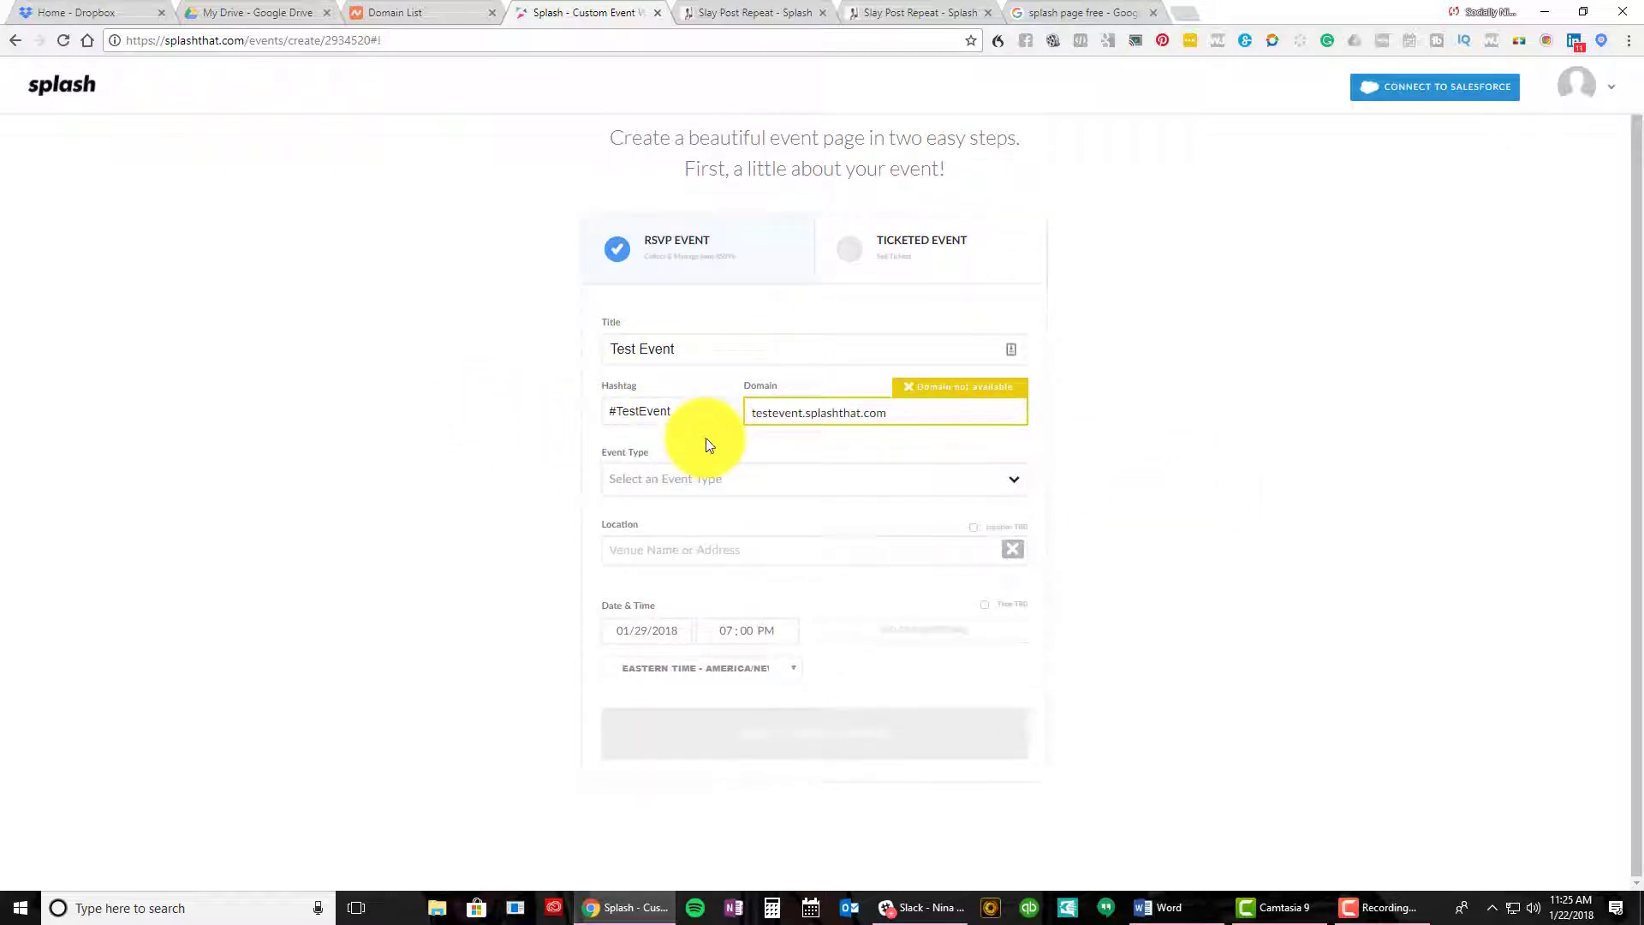
click(638, 492)
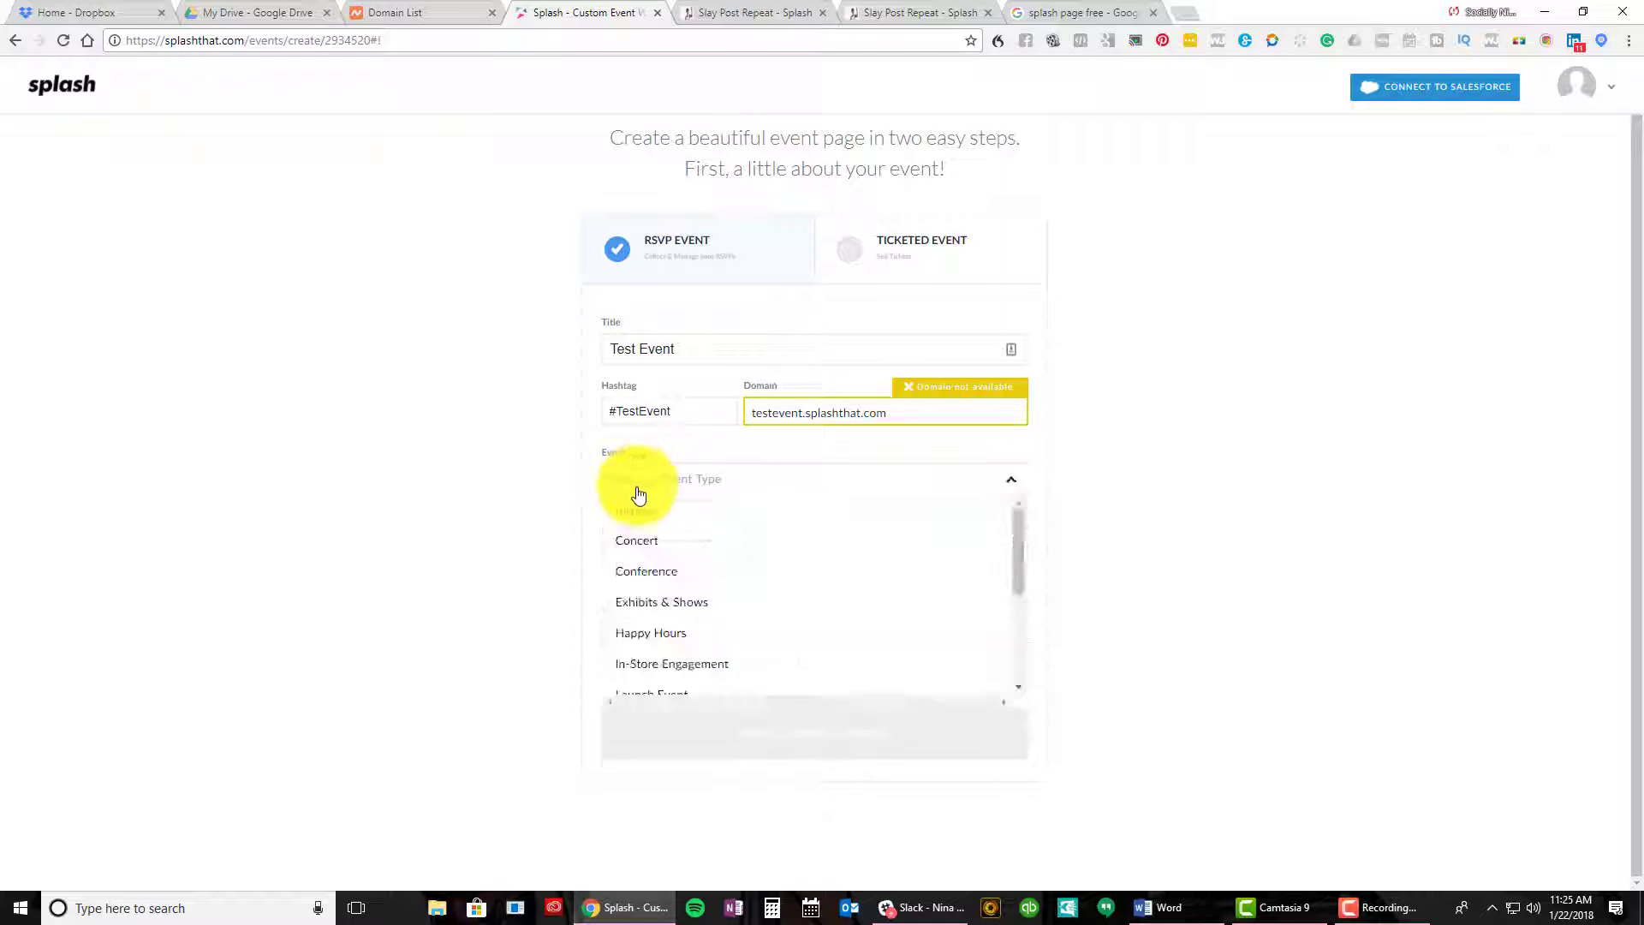
scroll(836, 557, down, 2)
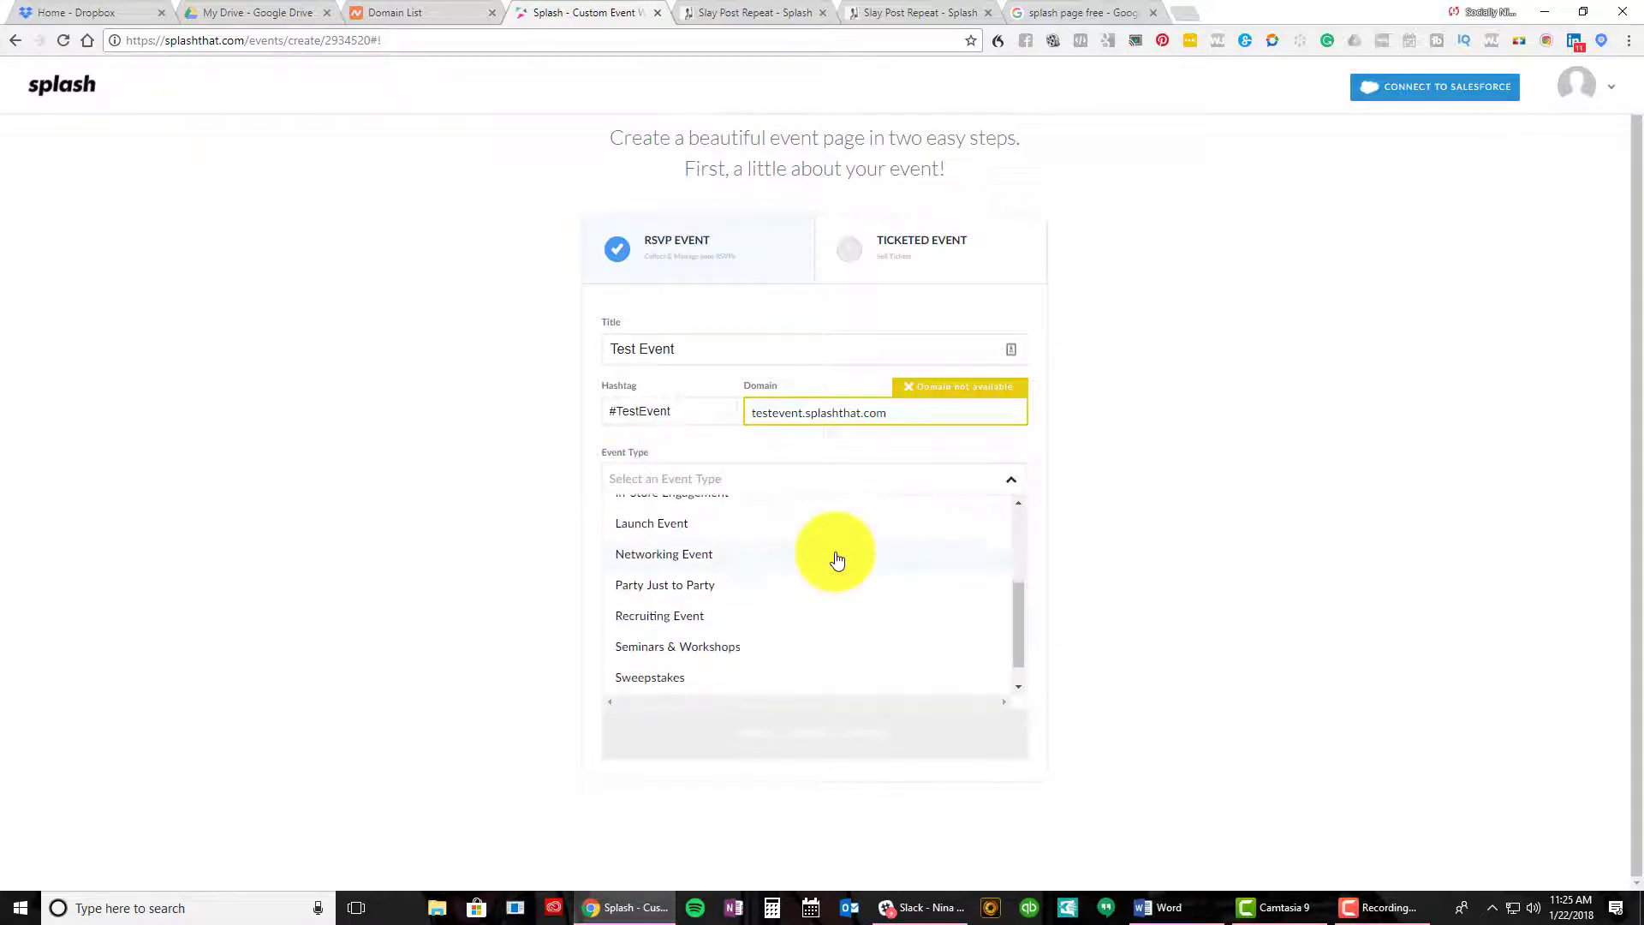
scroll(837, 560, down, 1)
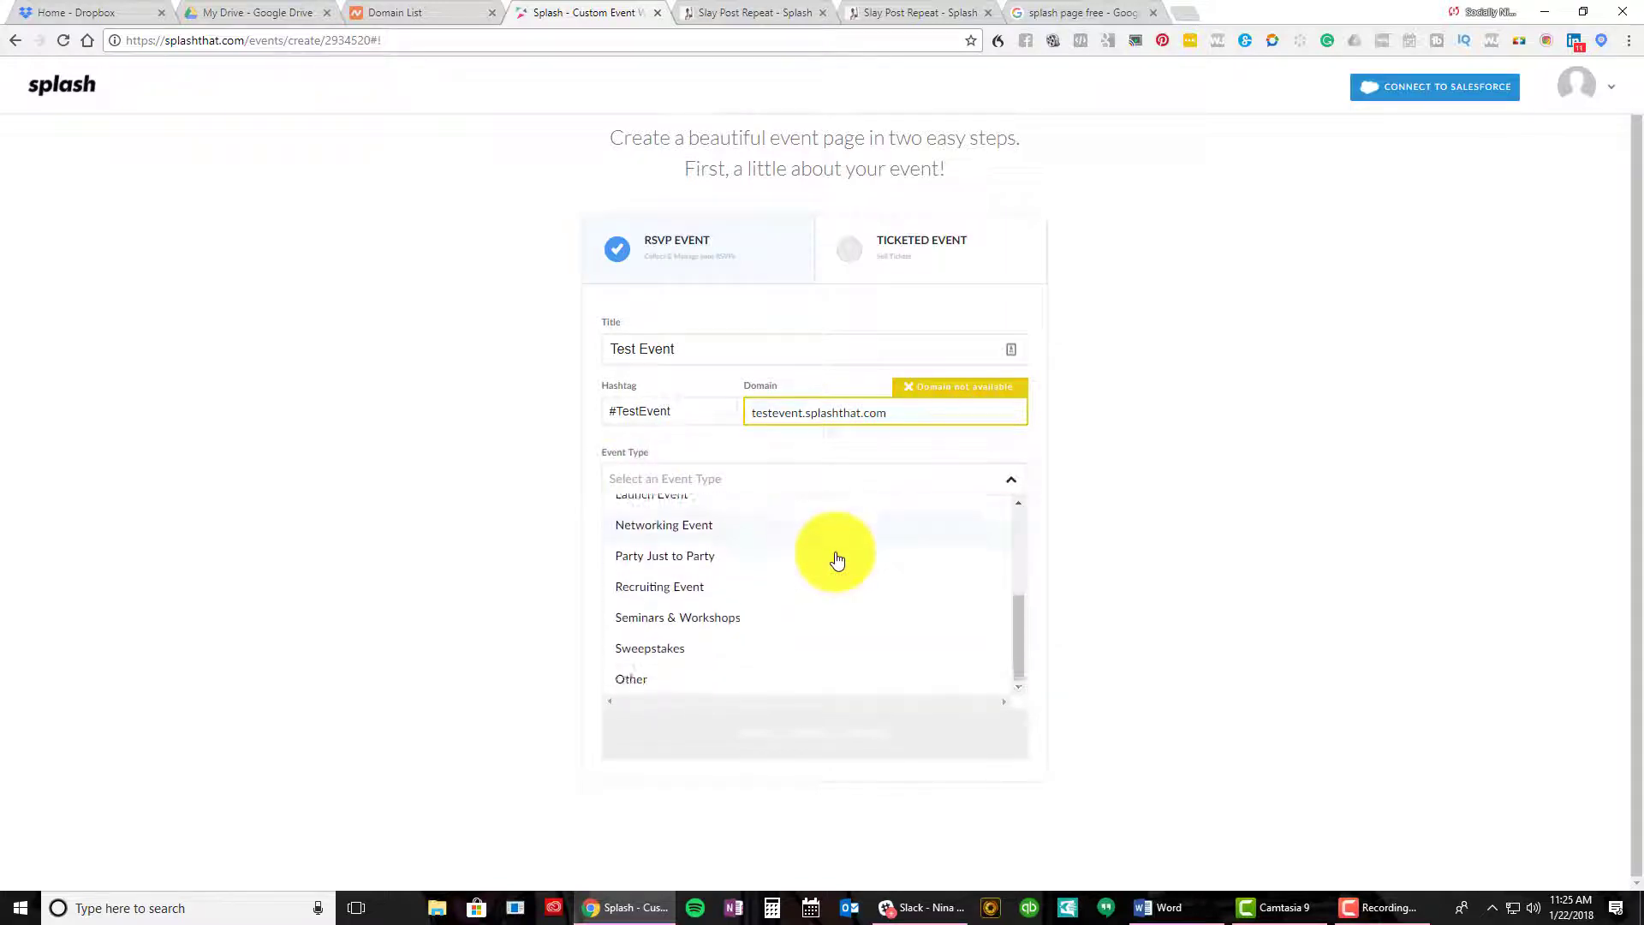
click(742, 619)
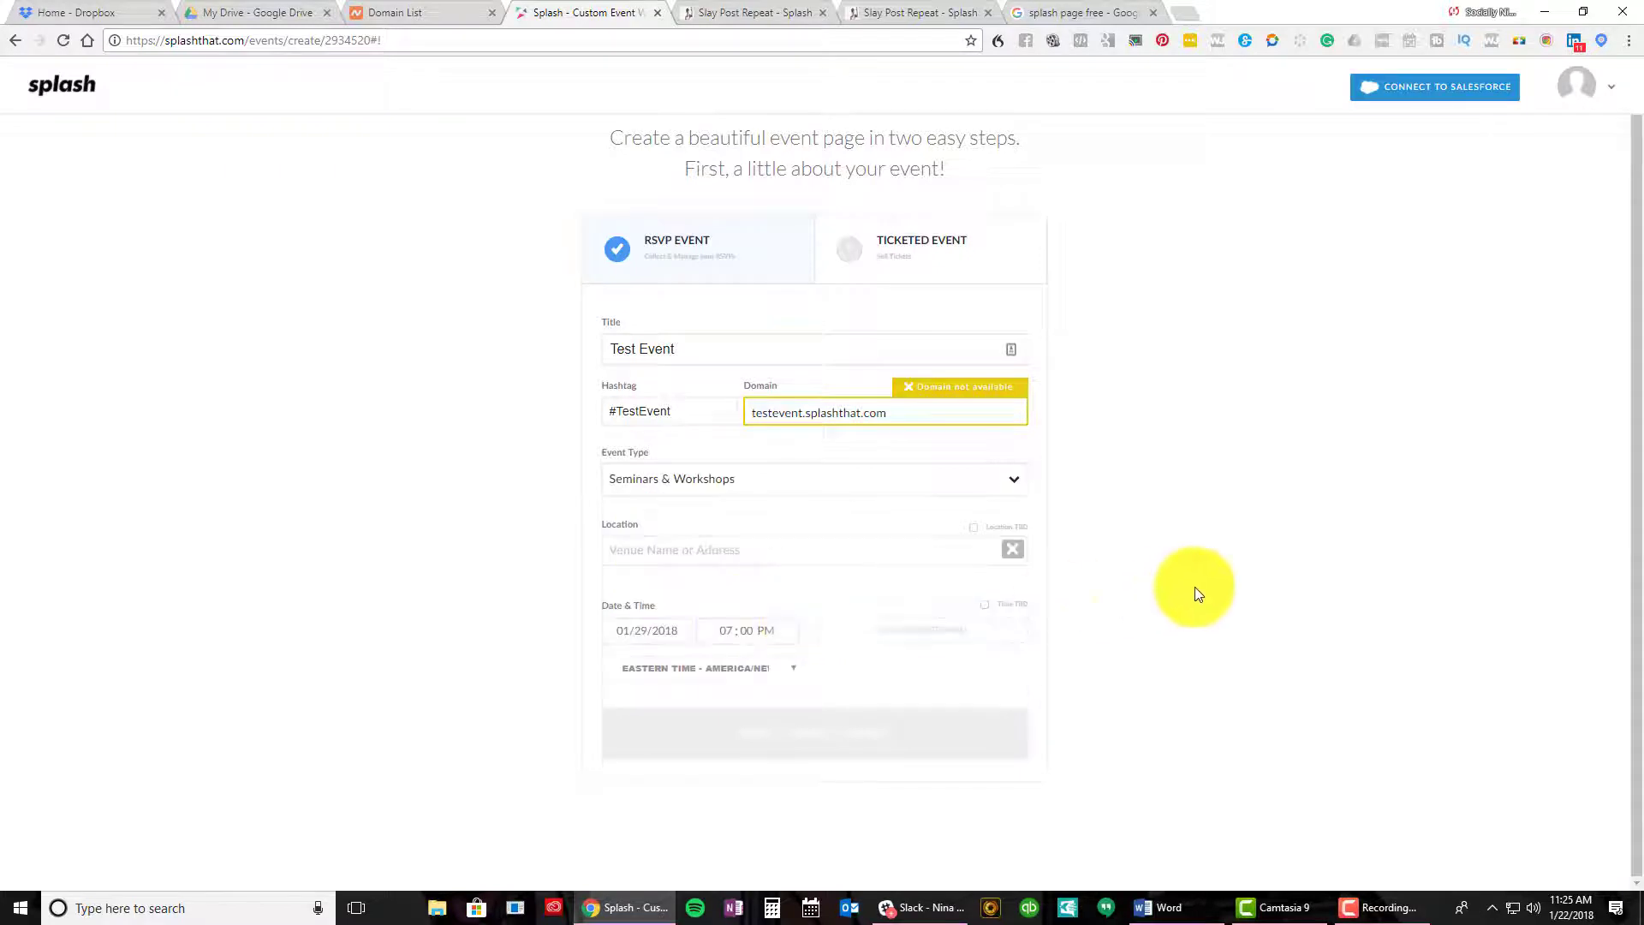
Set the location to Tassili's Raw Reality Cafe in Atlanta, GA
click(959, 540)
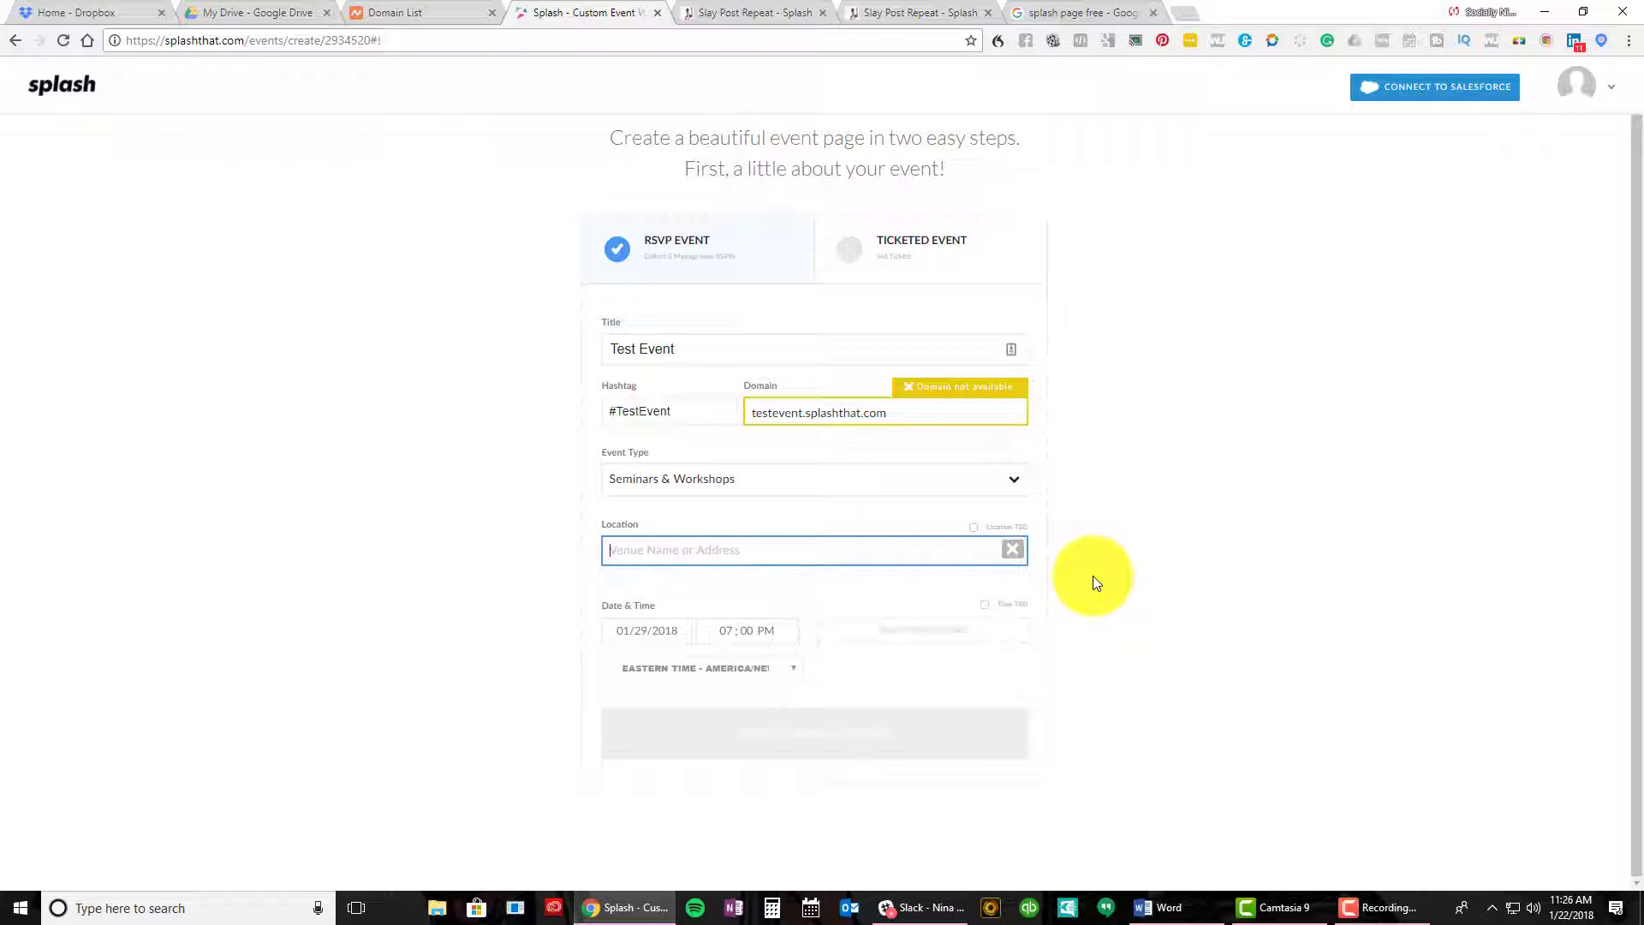
text(Tas)
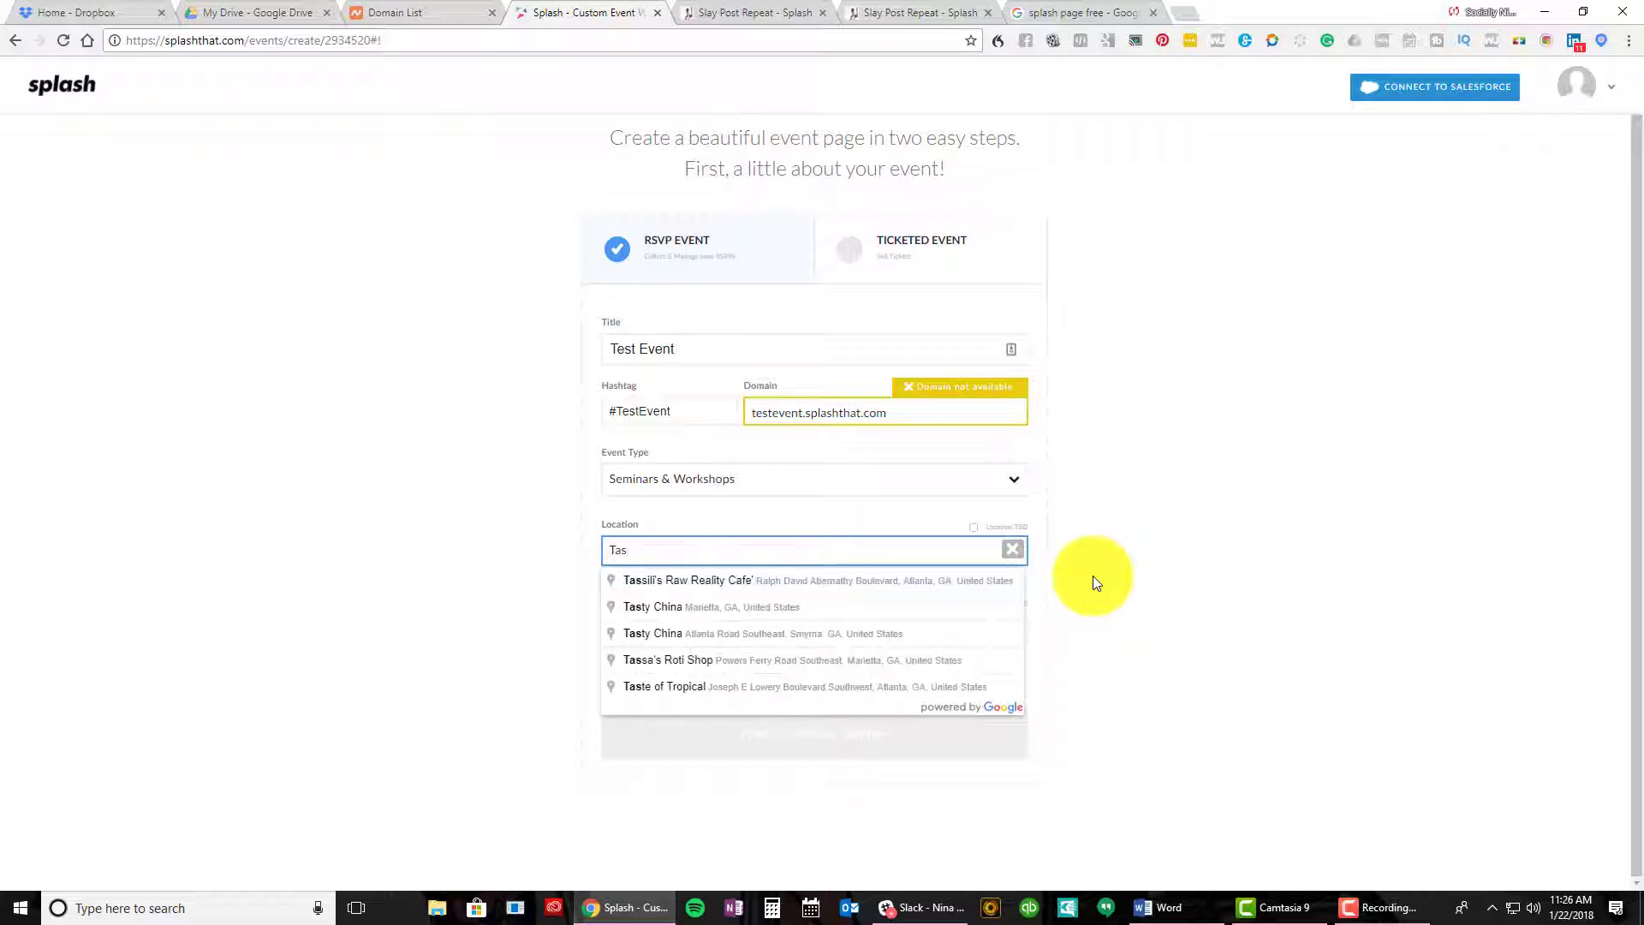
click(728, 581)
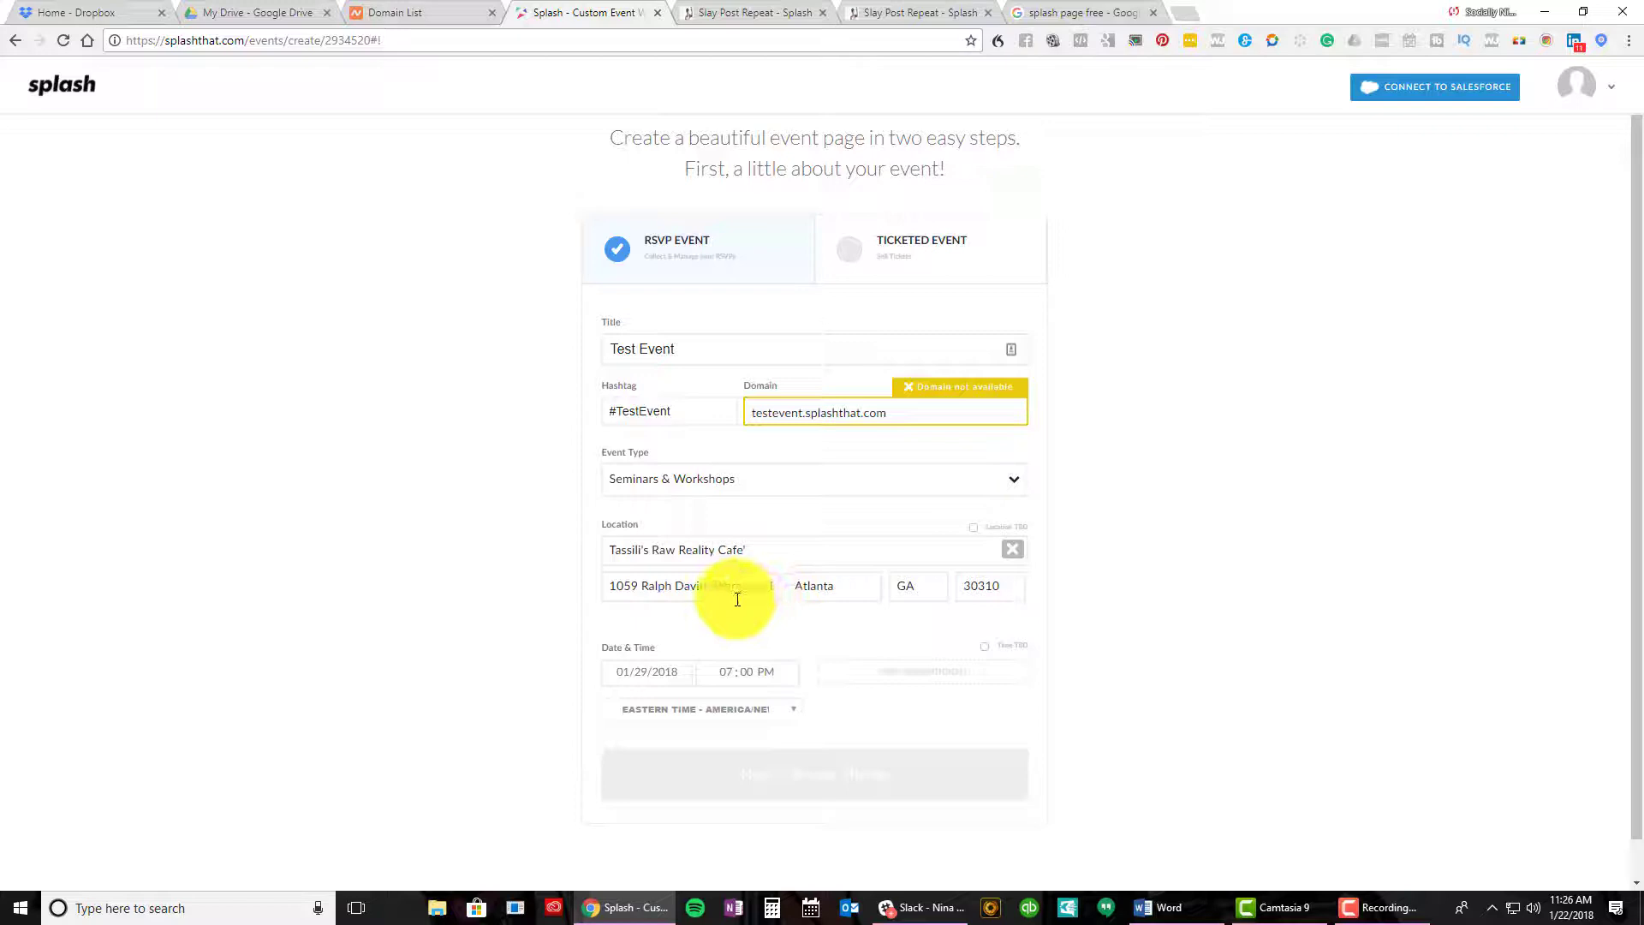
scroll(737, 599, down, 1)
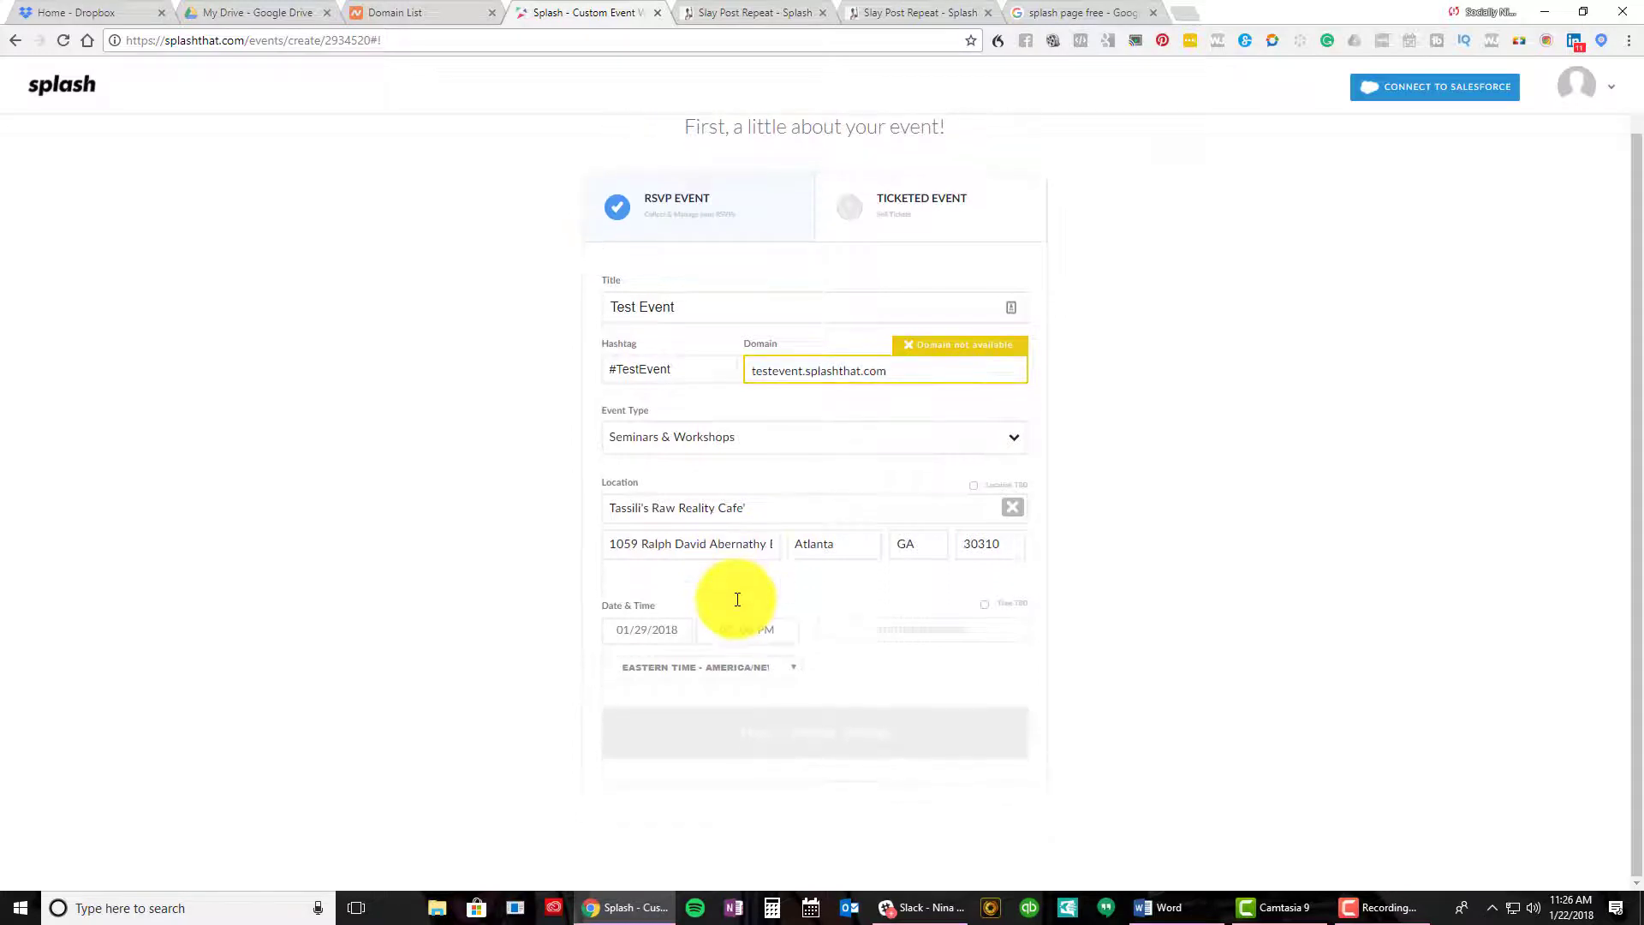
Set the start date to January 27, 2018 and the start hour to 10
click(658, 636)
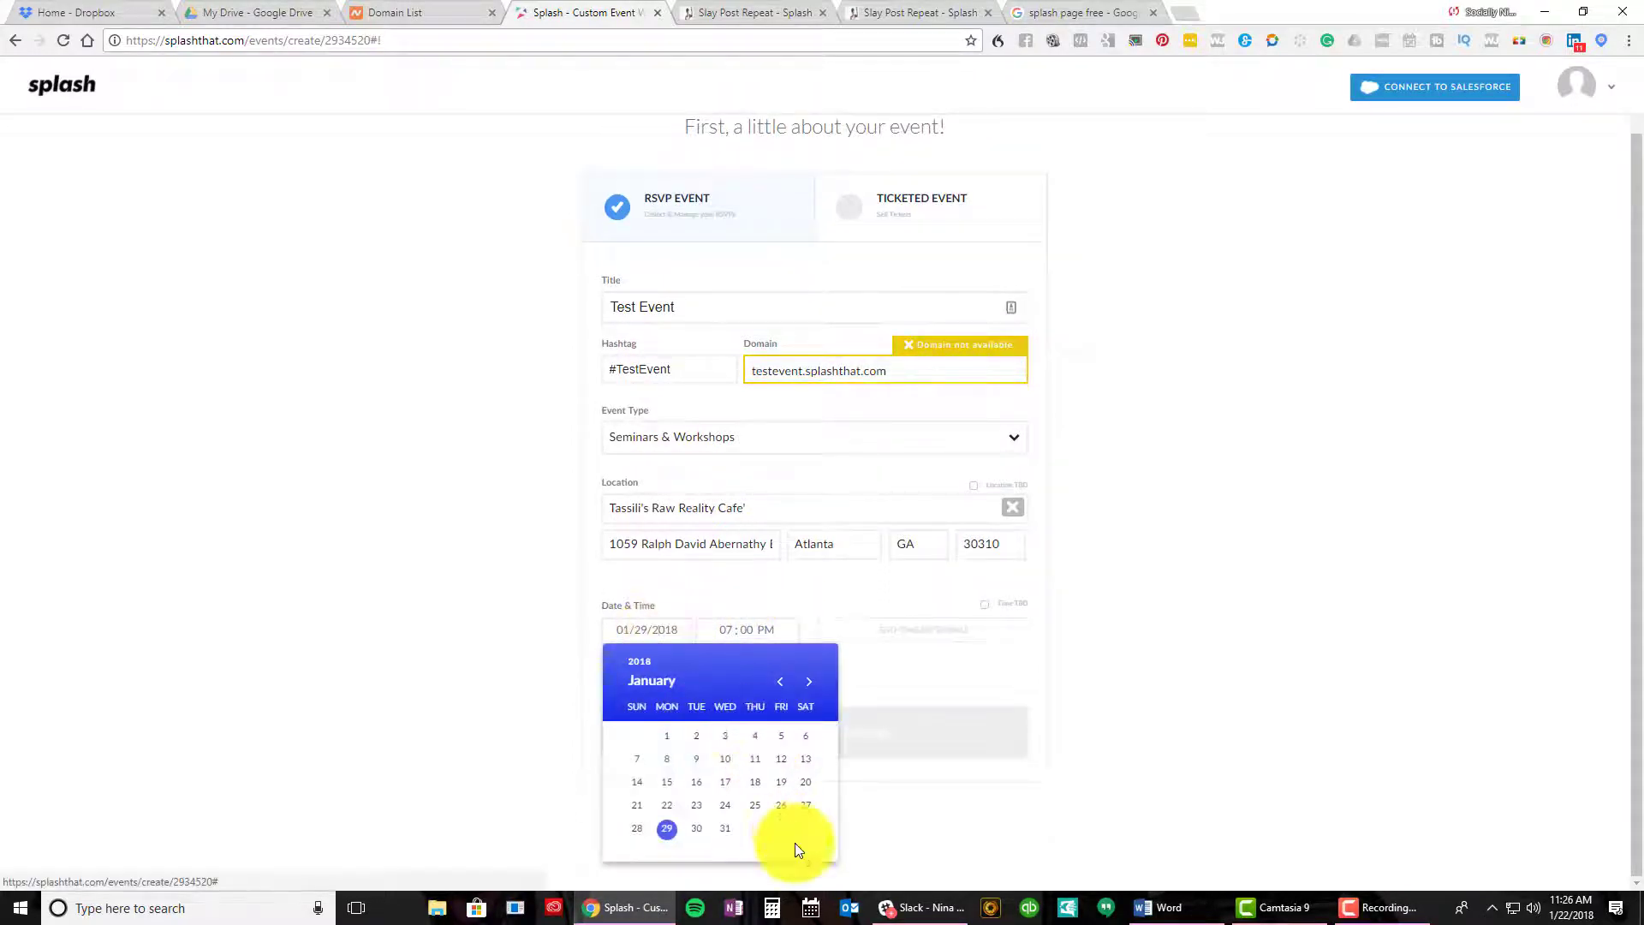
click(804, 690)
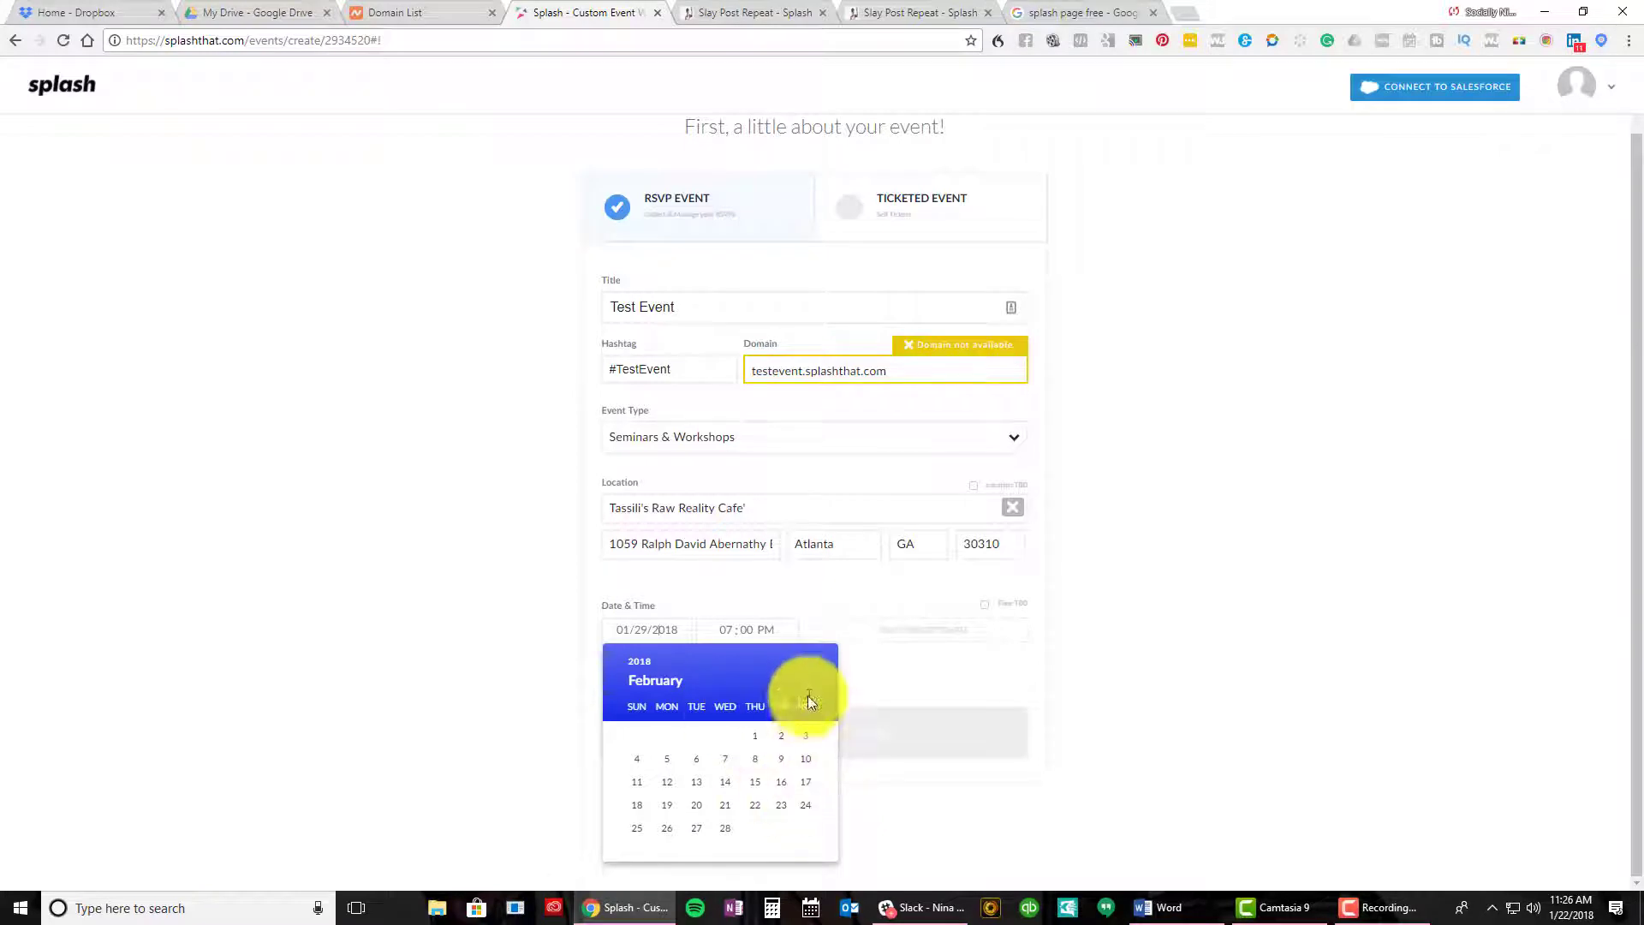
click(779, 690)
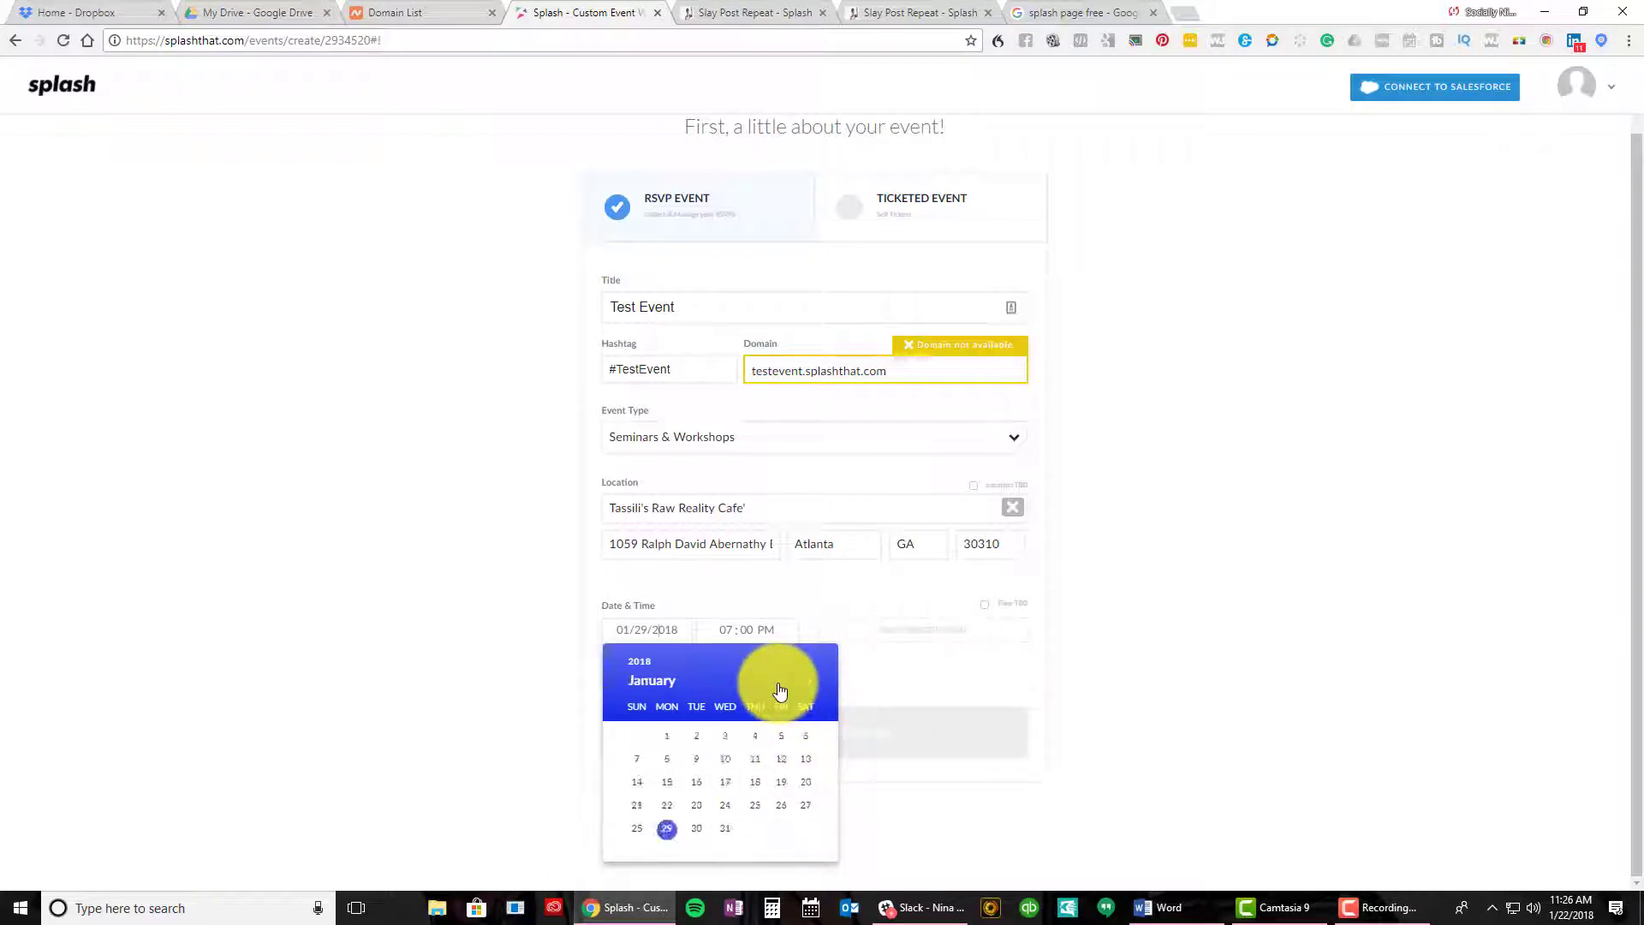
click(805, 807)
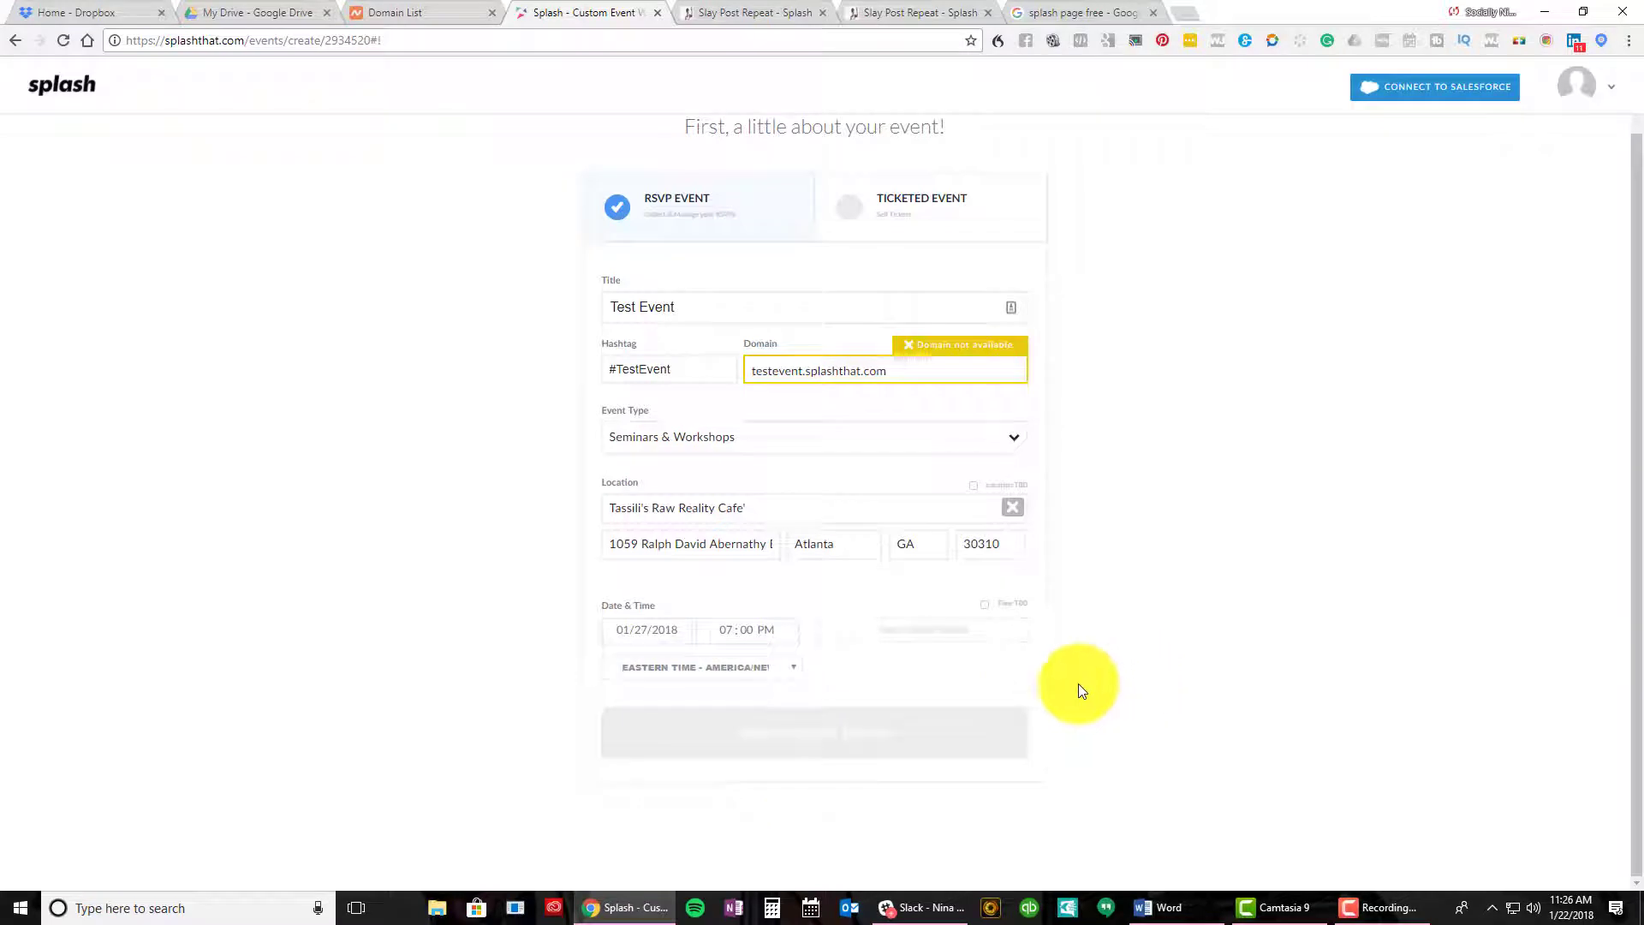
click(721, 636)
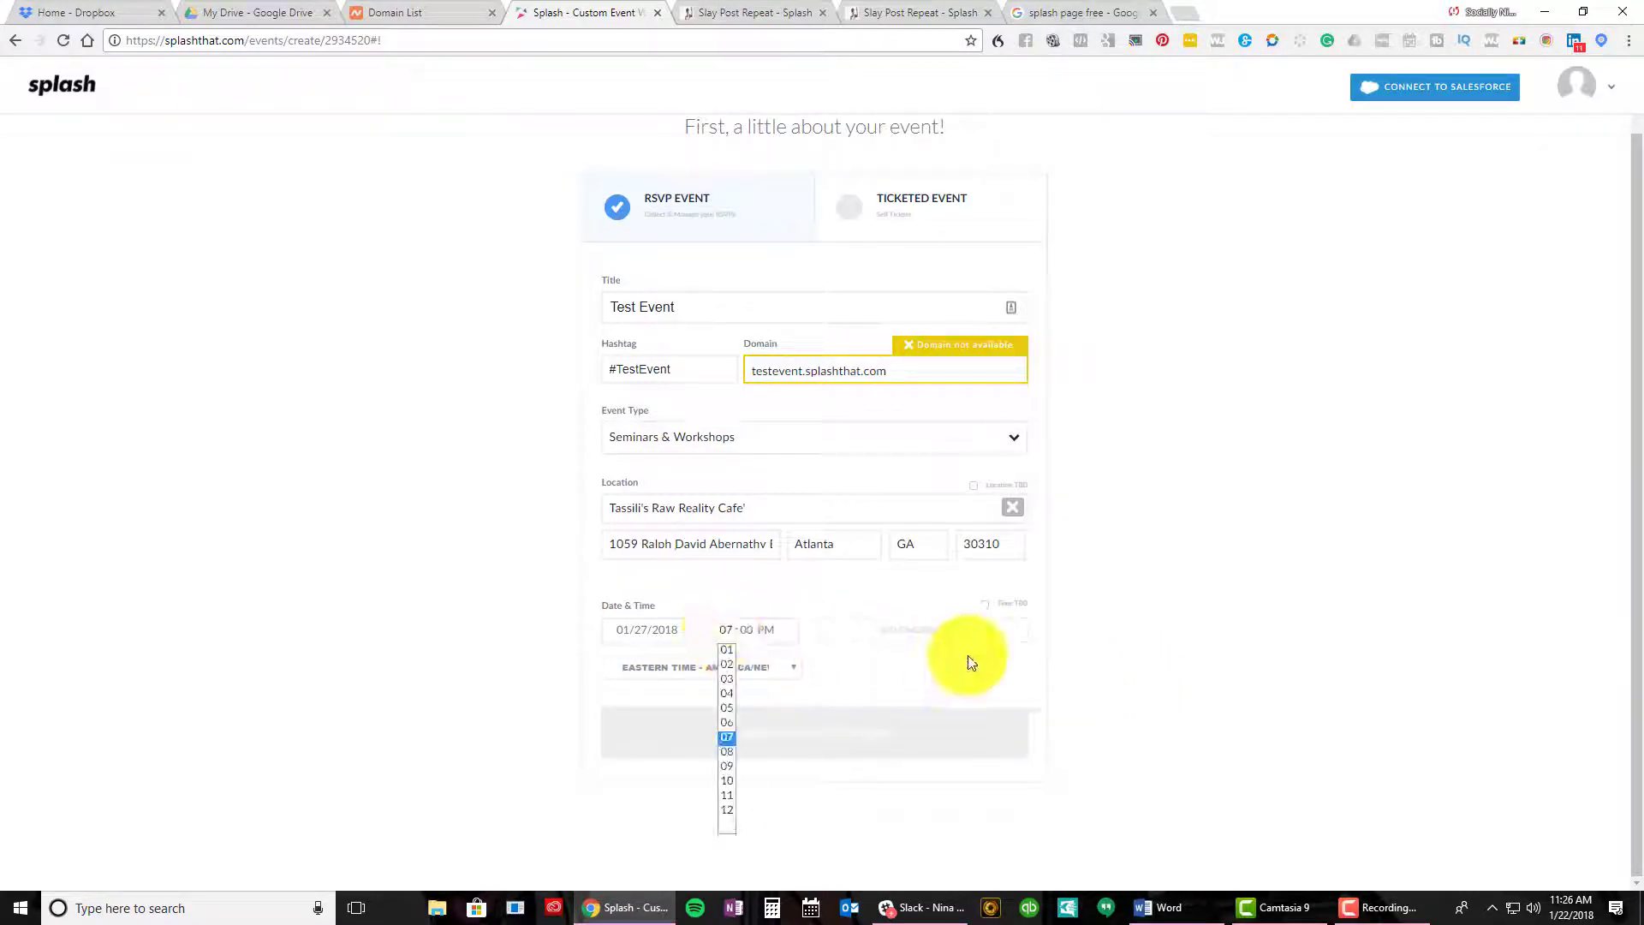
click(727, 781)
Retitle the event 'Learned It Live - Social Media for Small Businesses'
drag(678, 307, 468, 255)
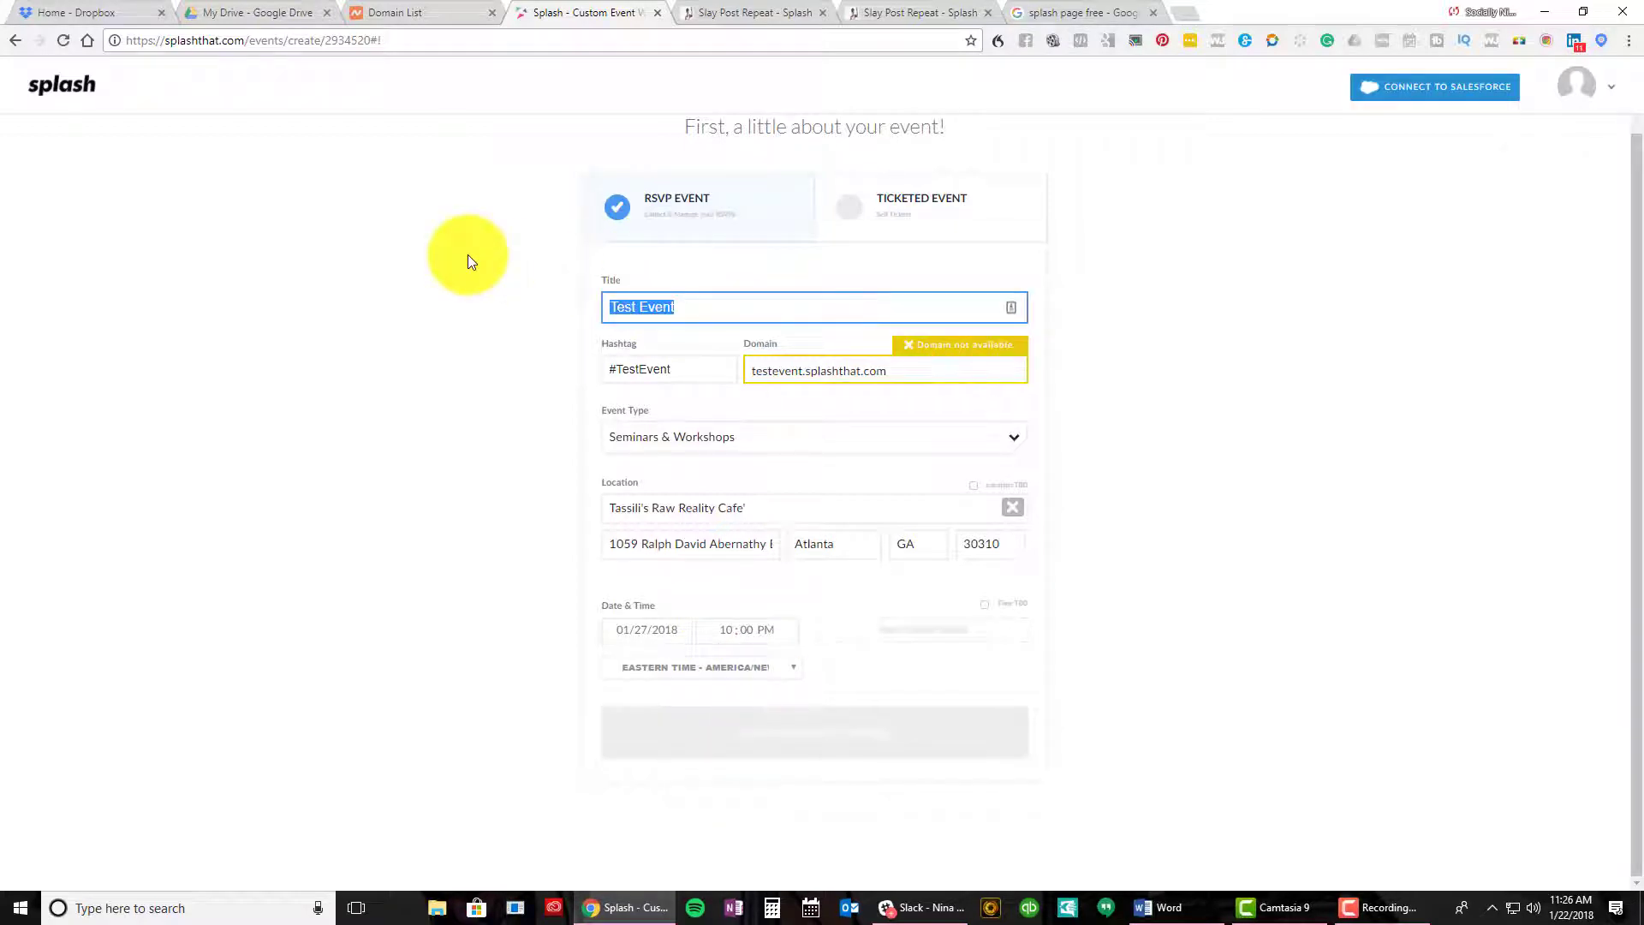
text(Social)
key(ctrl+a)
text(Learne)
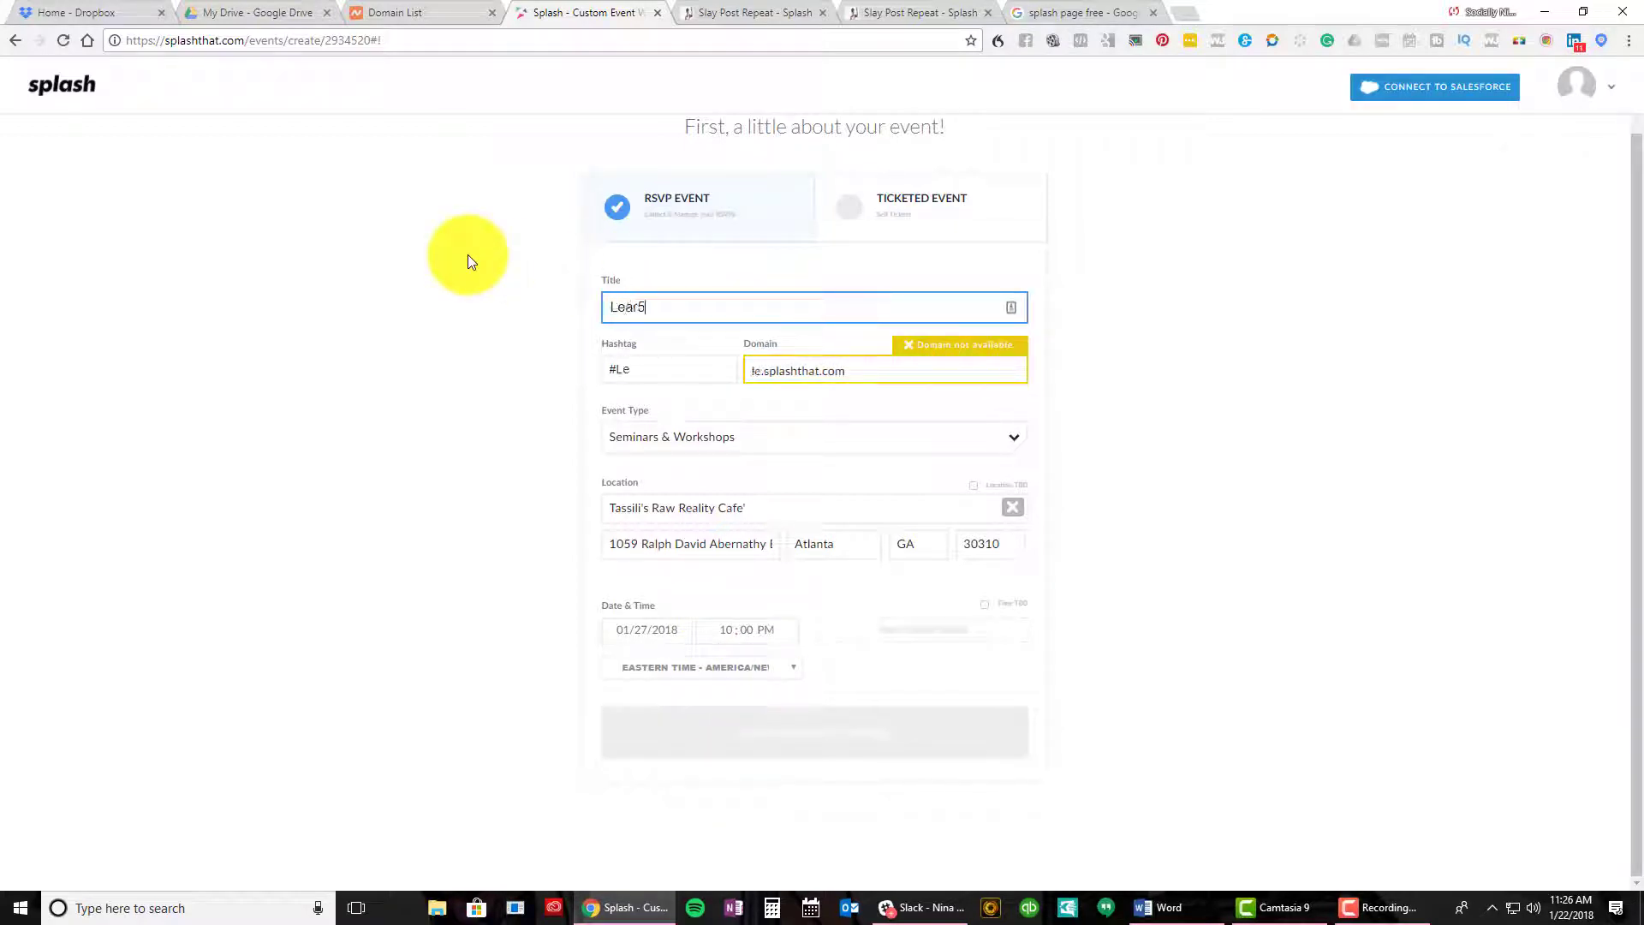
text(d It Live )
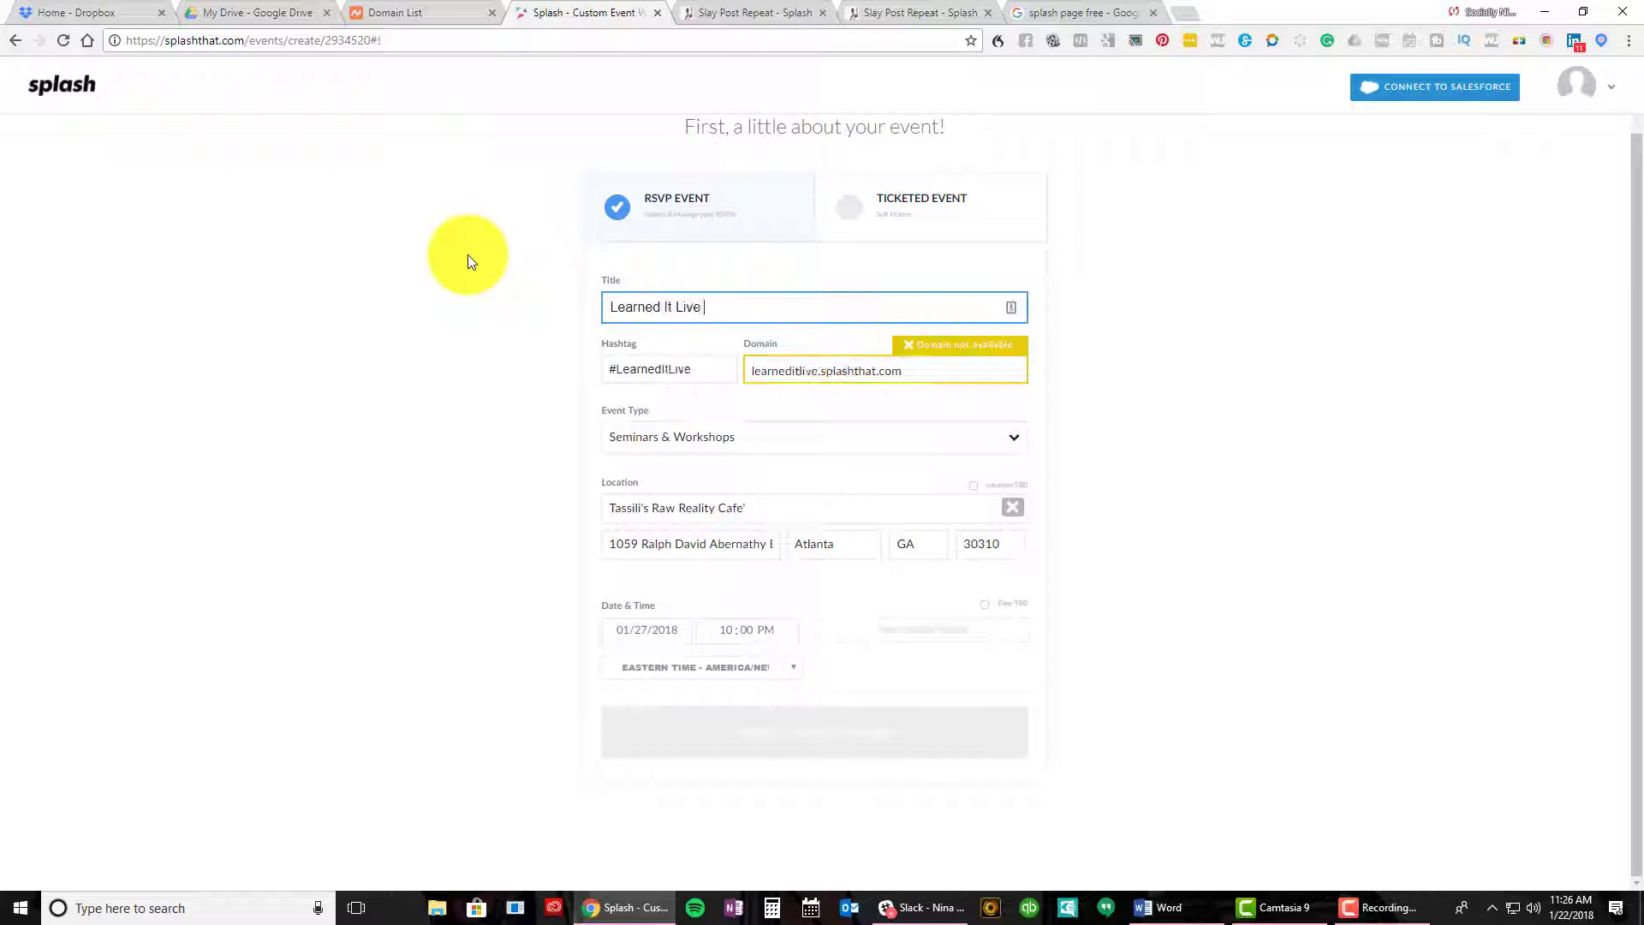
text(- Social )
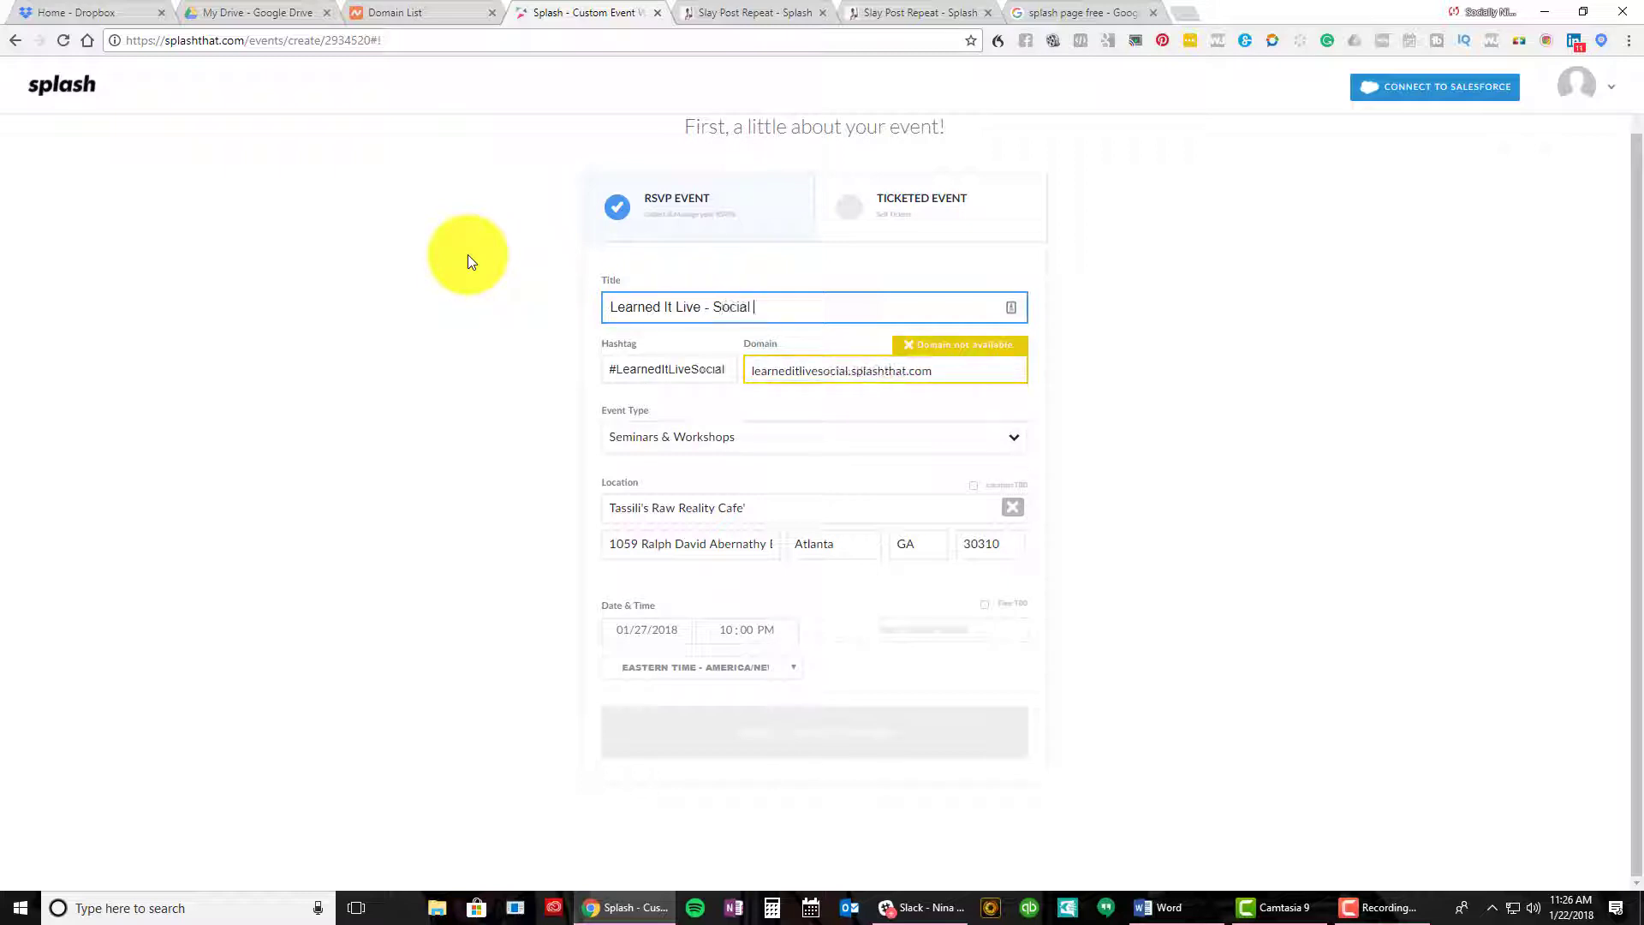
text(Media for Small Businesses)
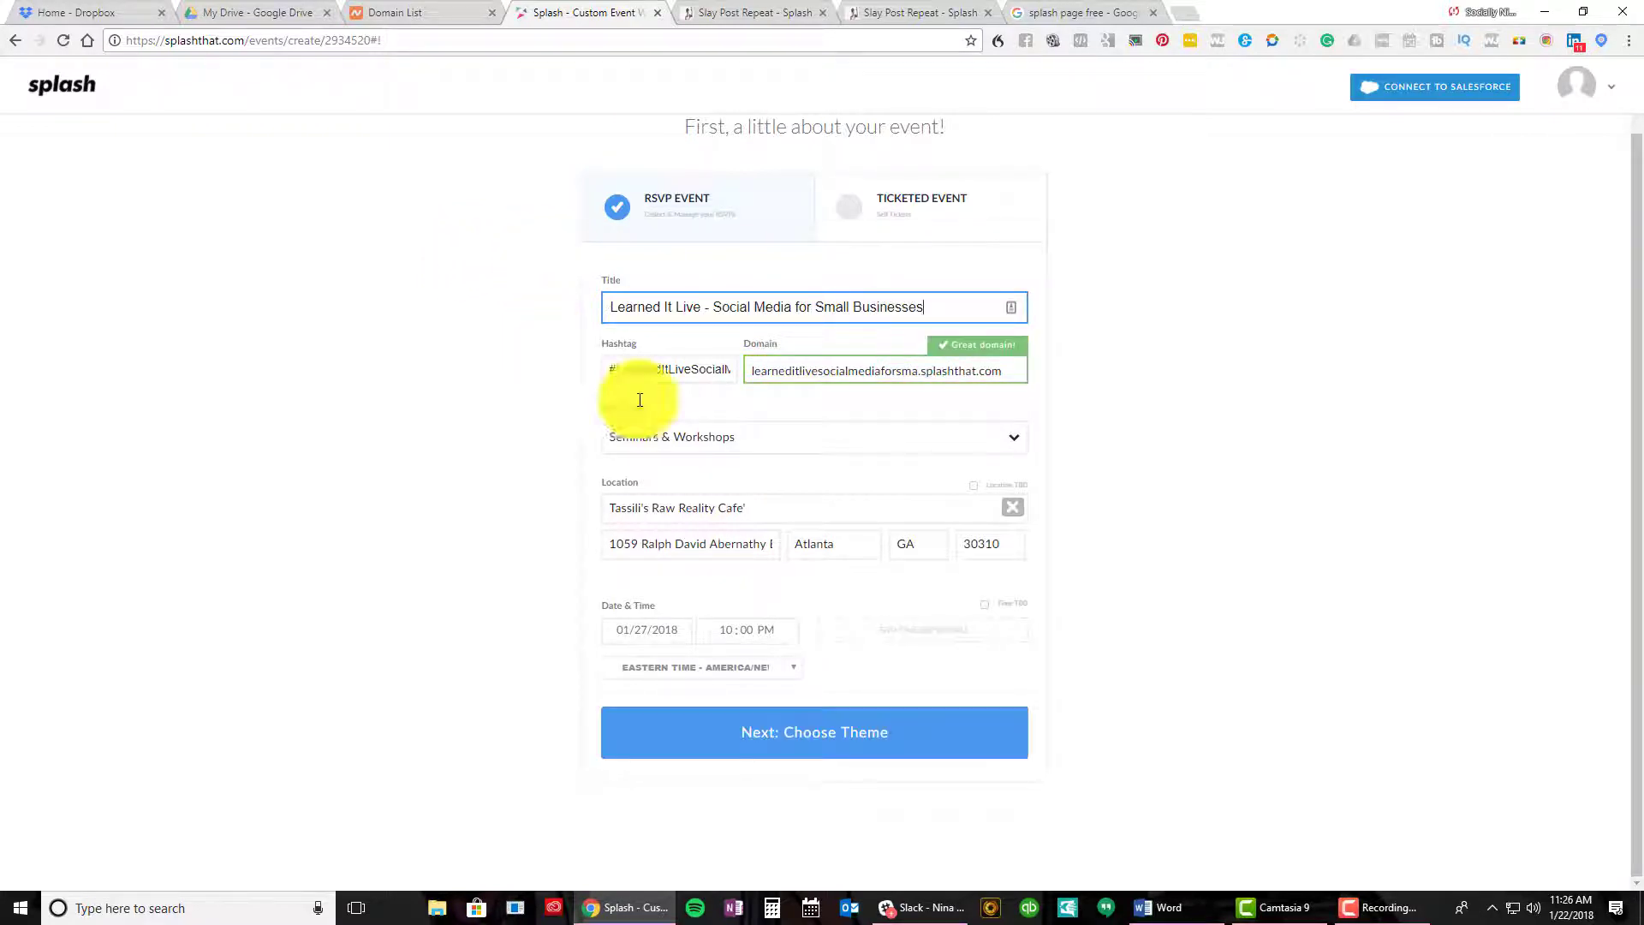
click(983, 608)
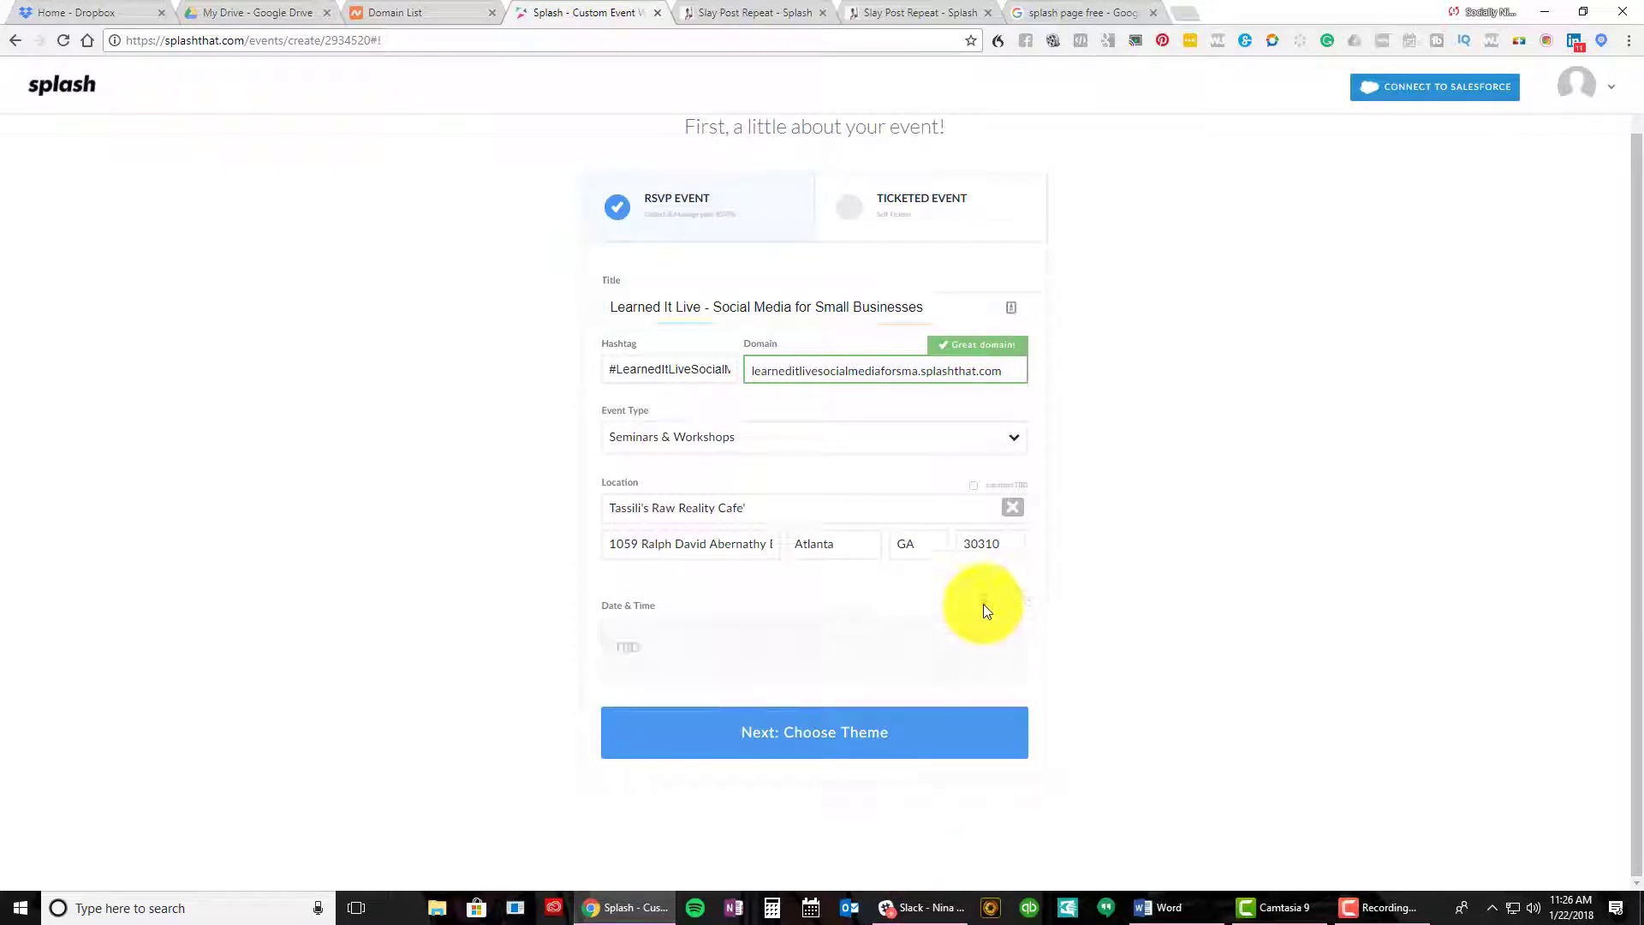
Add an end time and make the event run 10:00 AM 01/27/2018 to 1:00 PM 01/28/2018
click(939, 637)
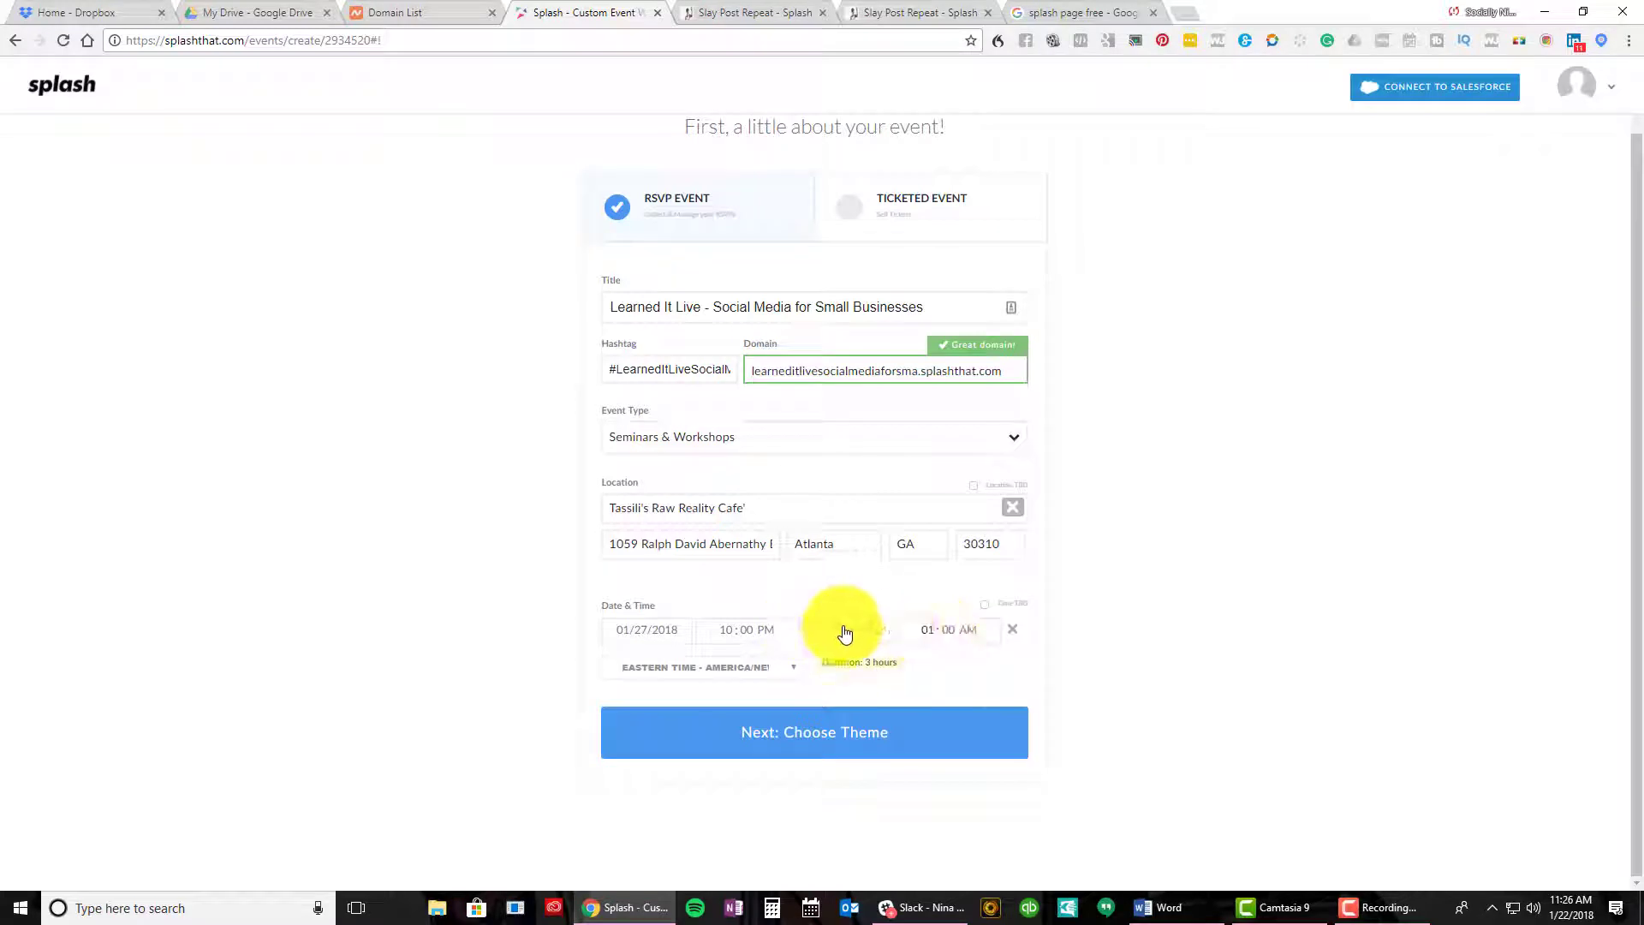
click(930, 638)
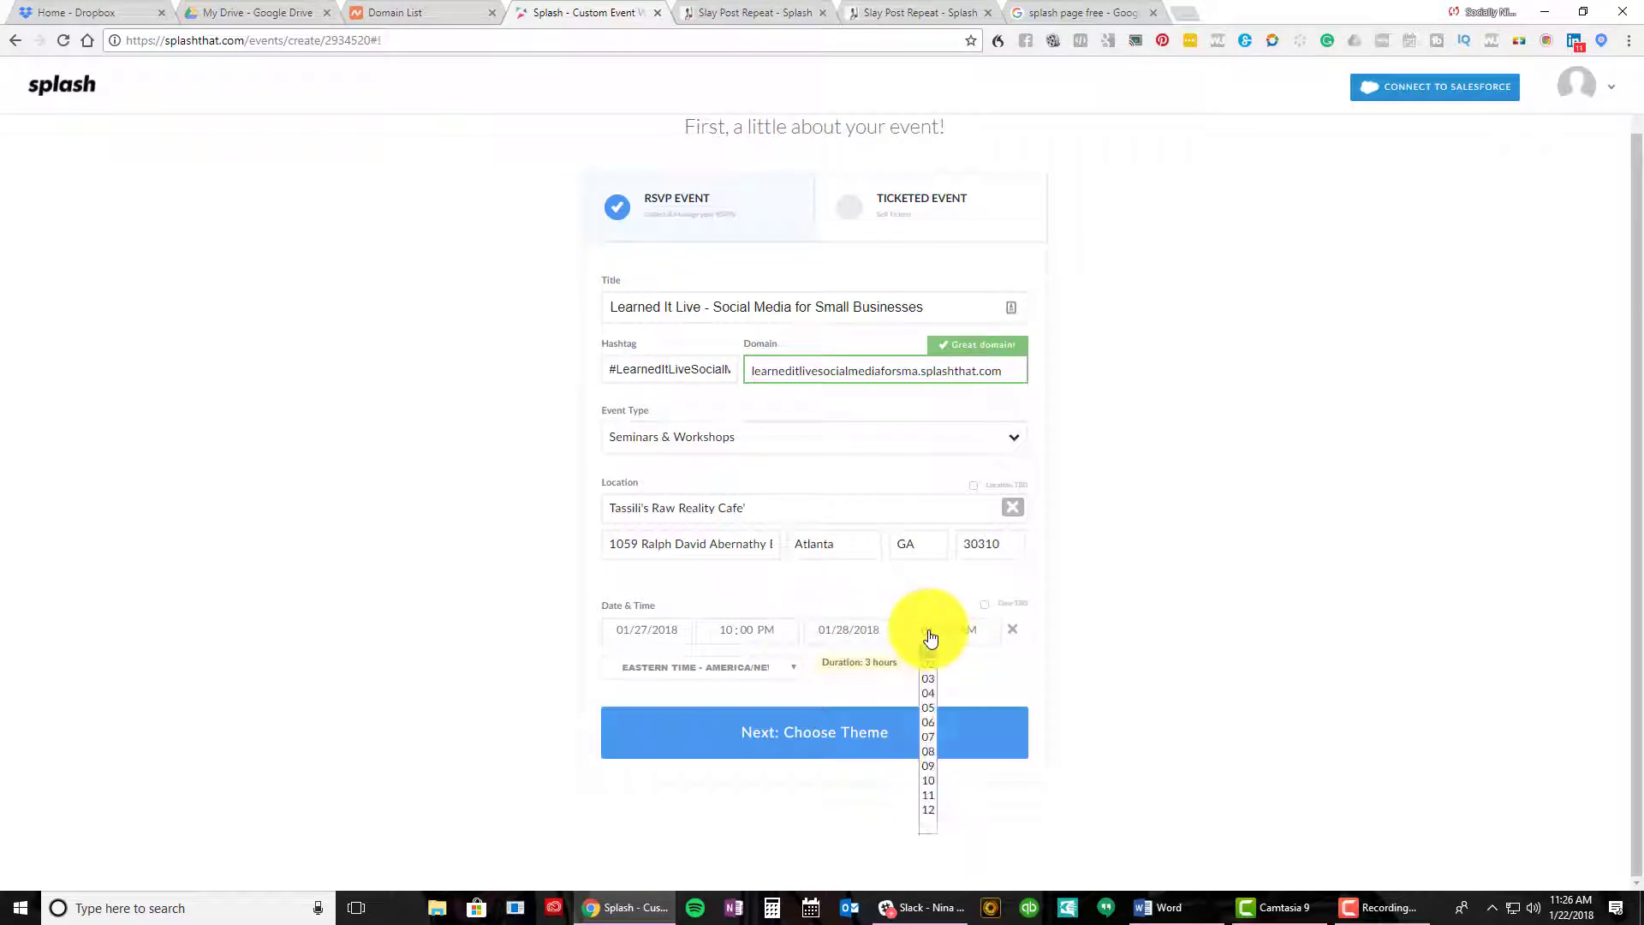
click(766, 634)
click(768, 657)
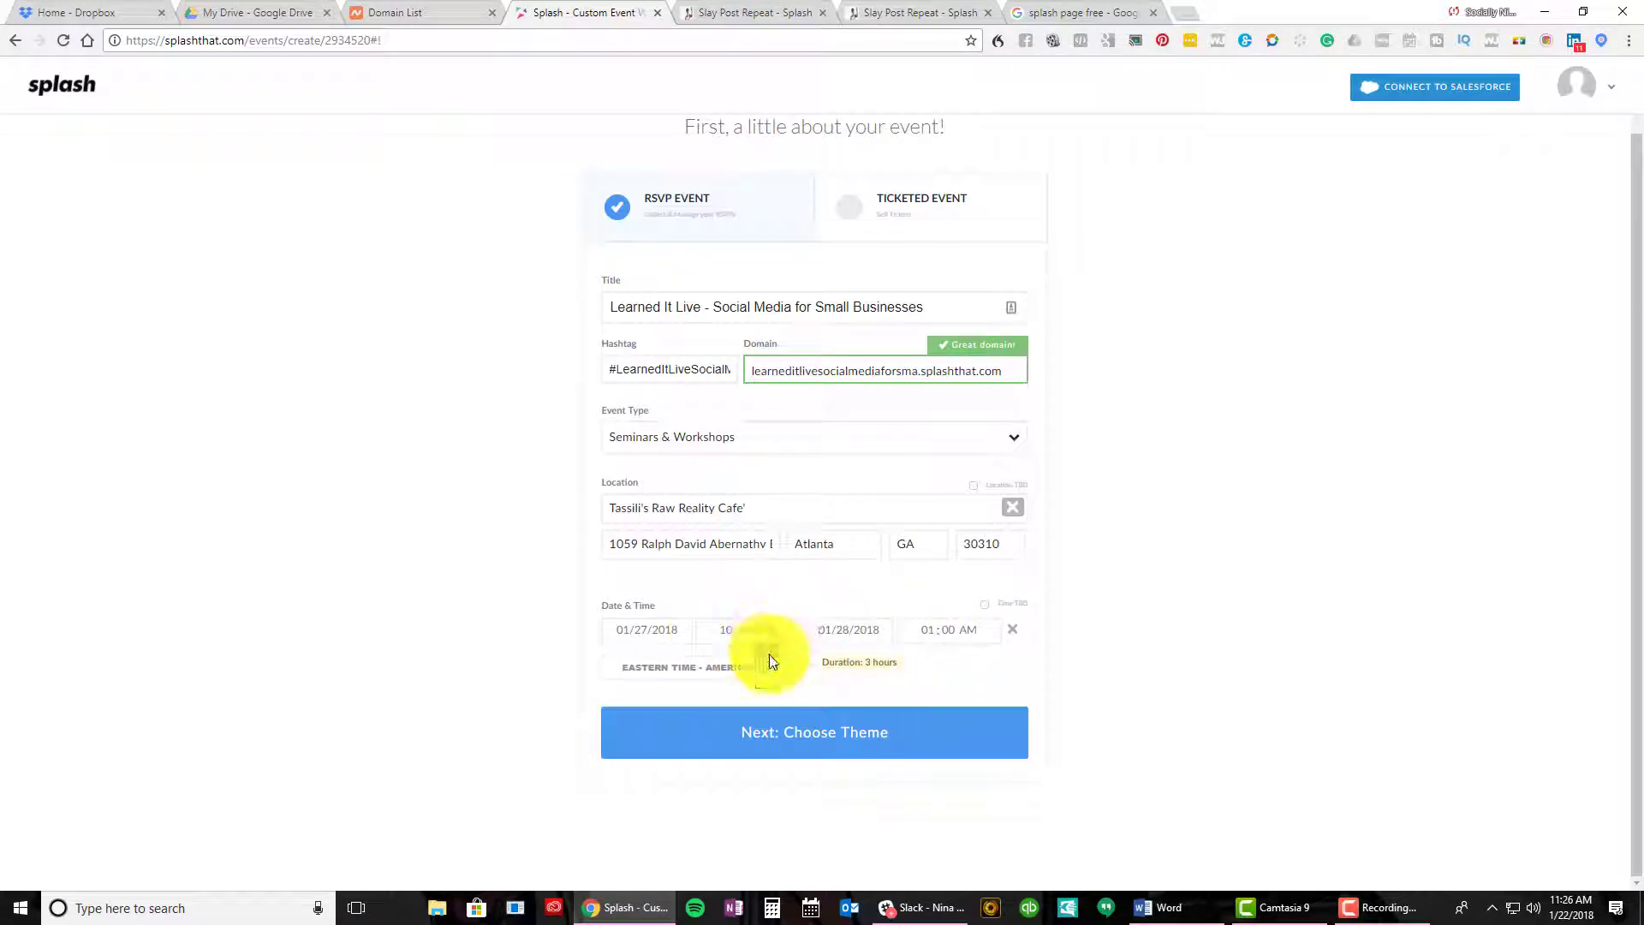
click(971, 673)
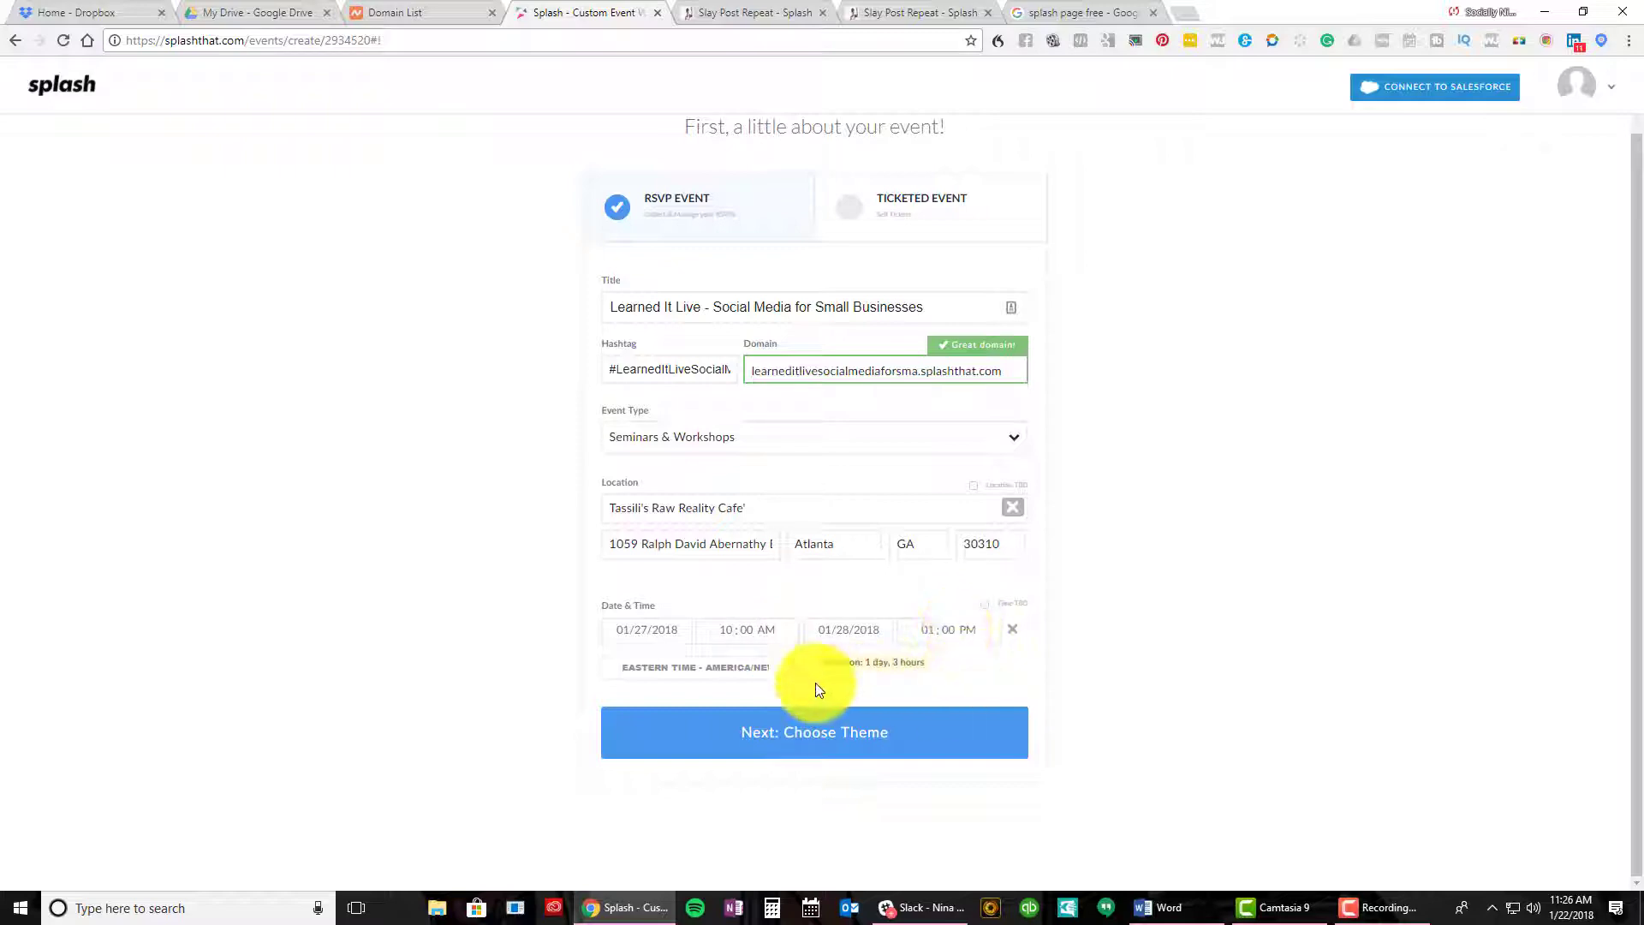
Submit the event details and try the Conference and Launch Event theme type filters
click(855, 723)
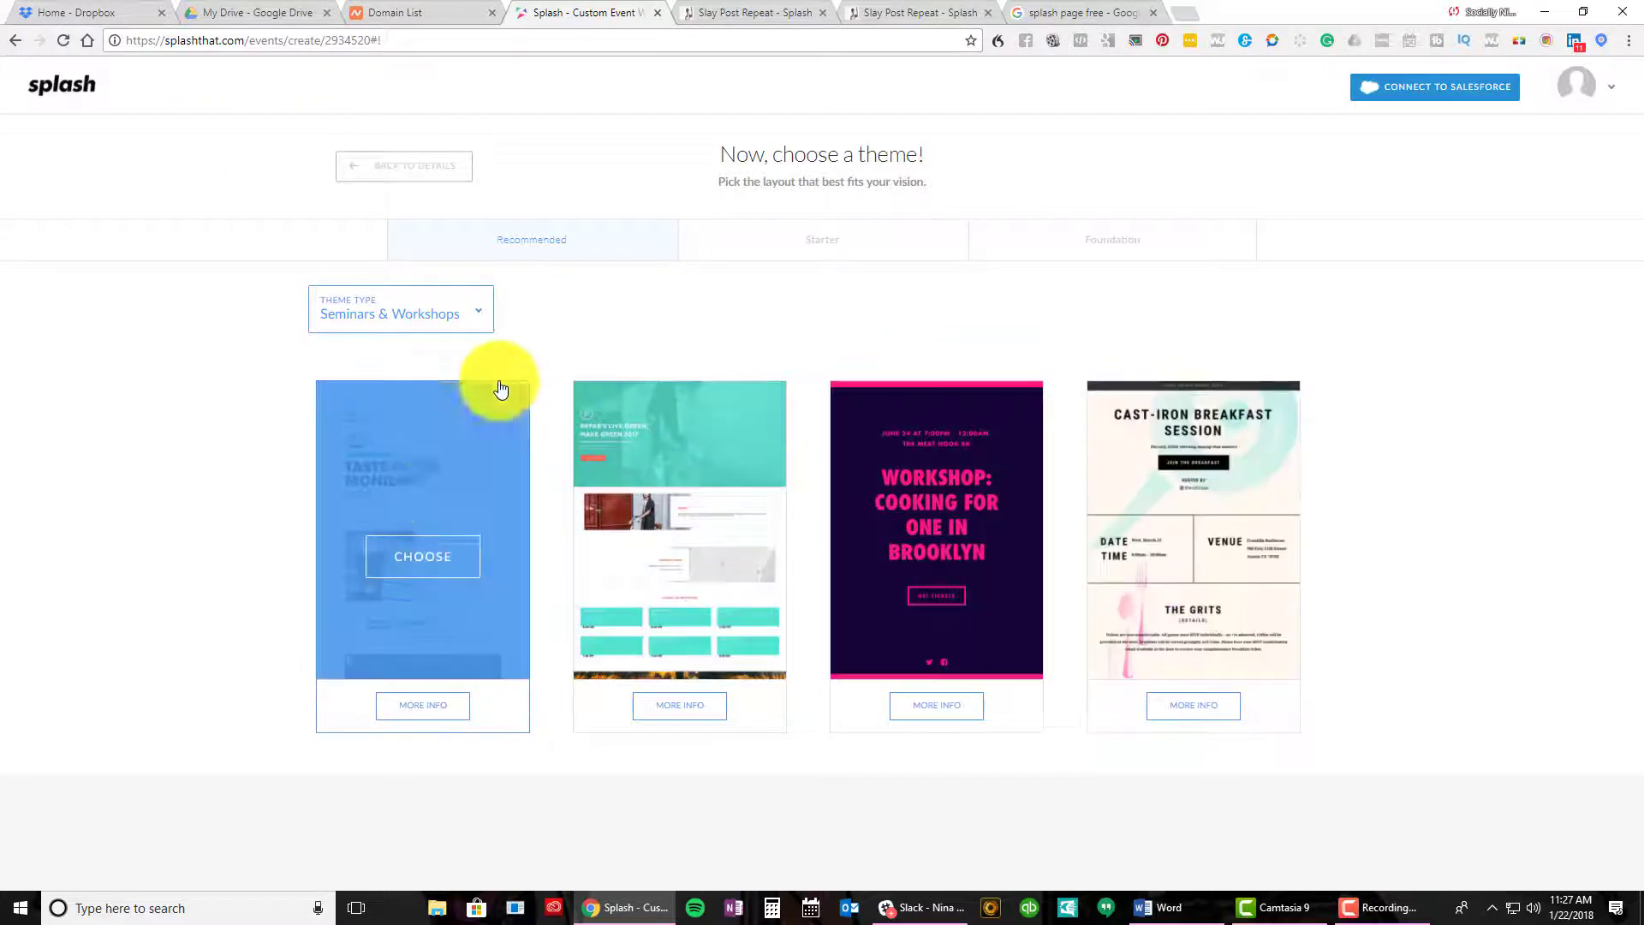
click(460, 297)
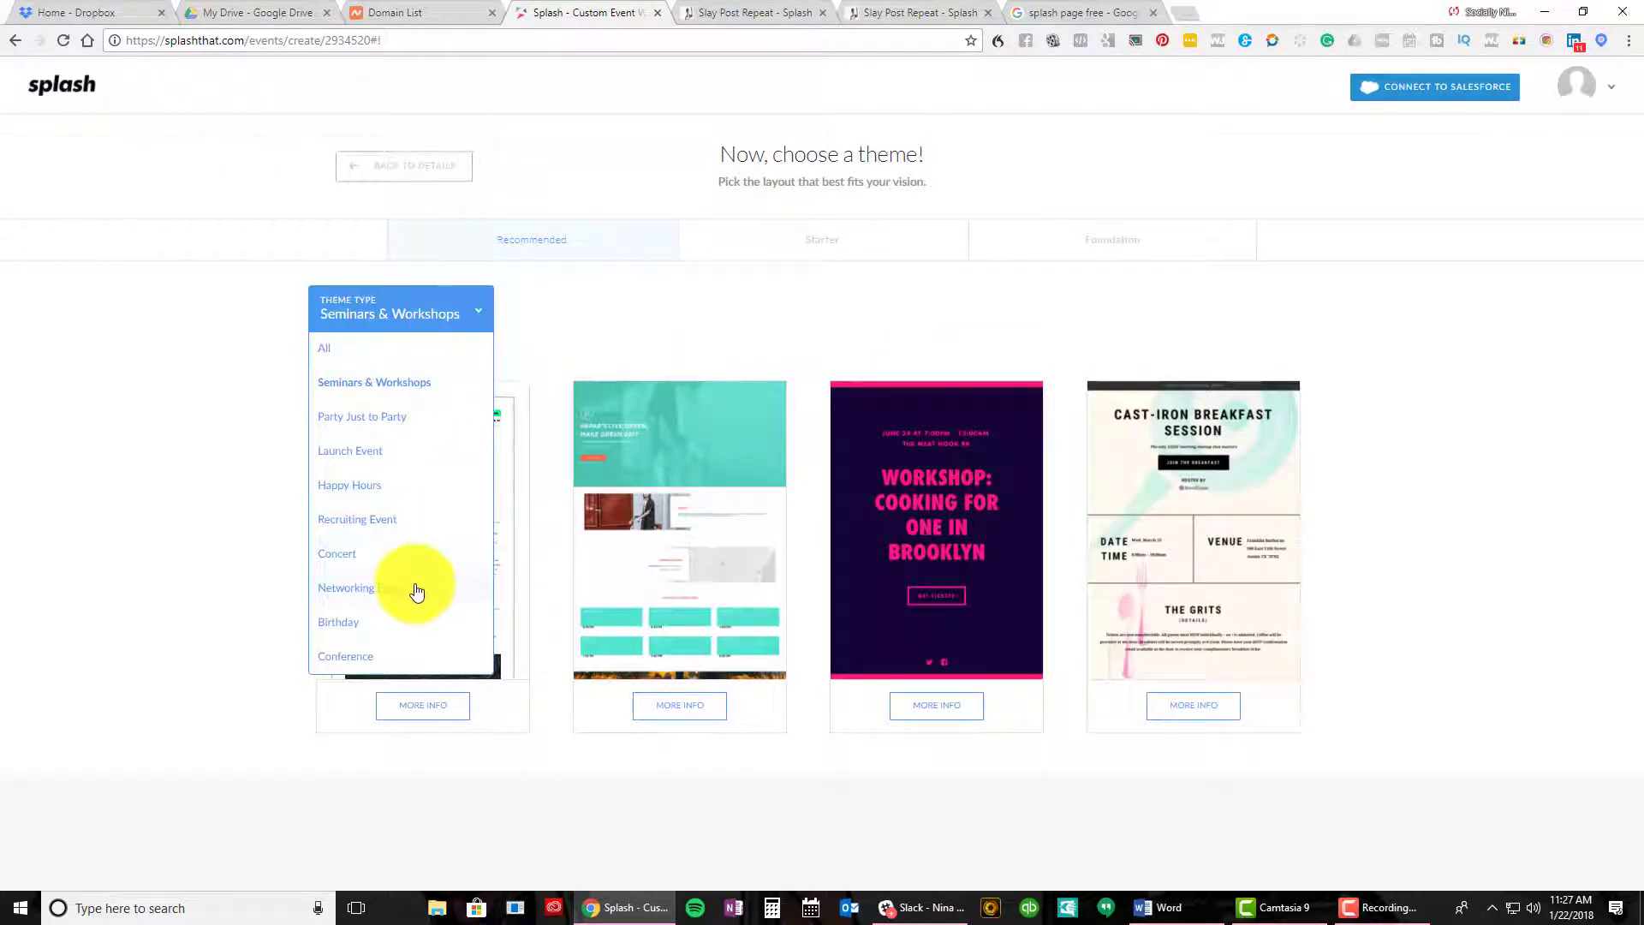
click(396, 657)
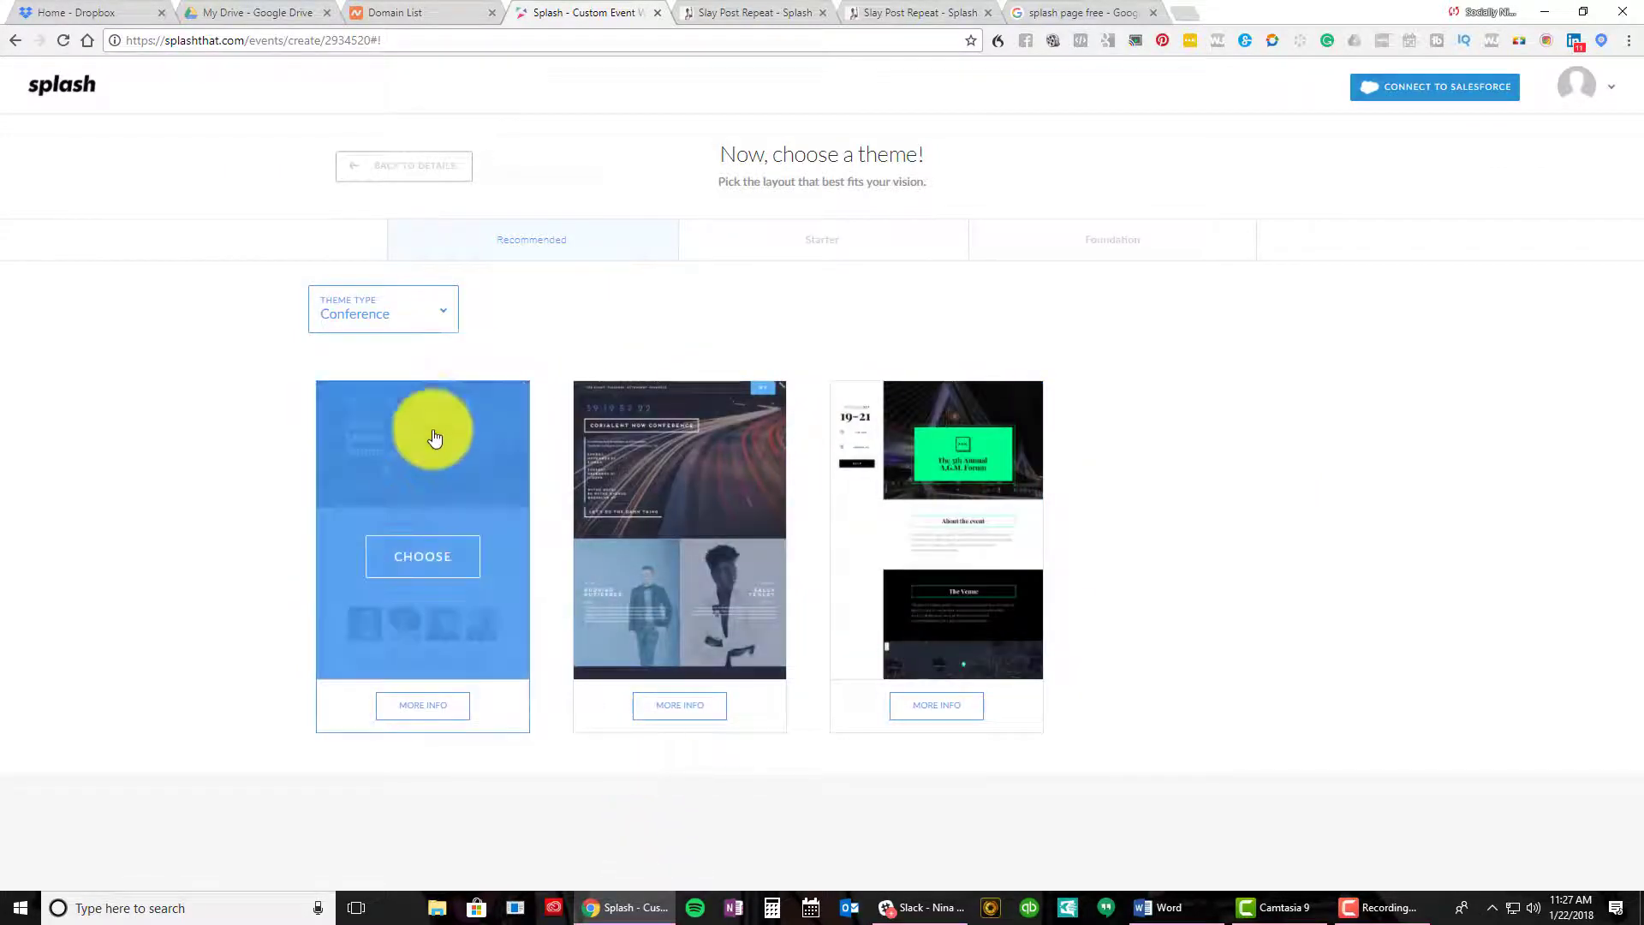
click(416, 320)
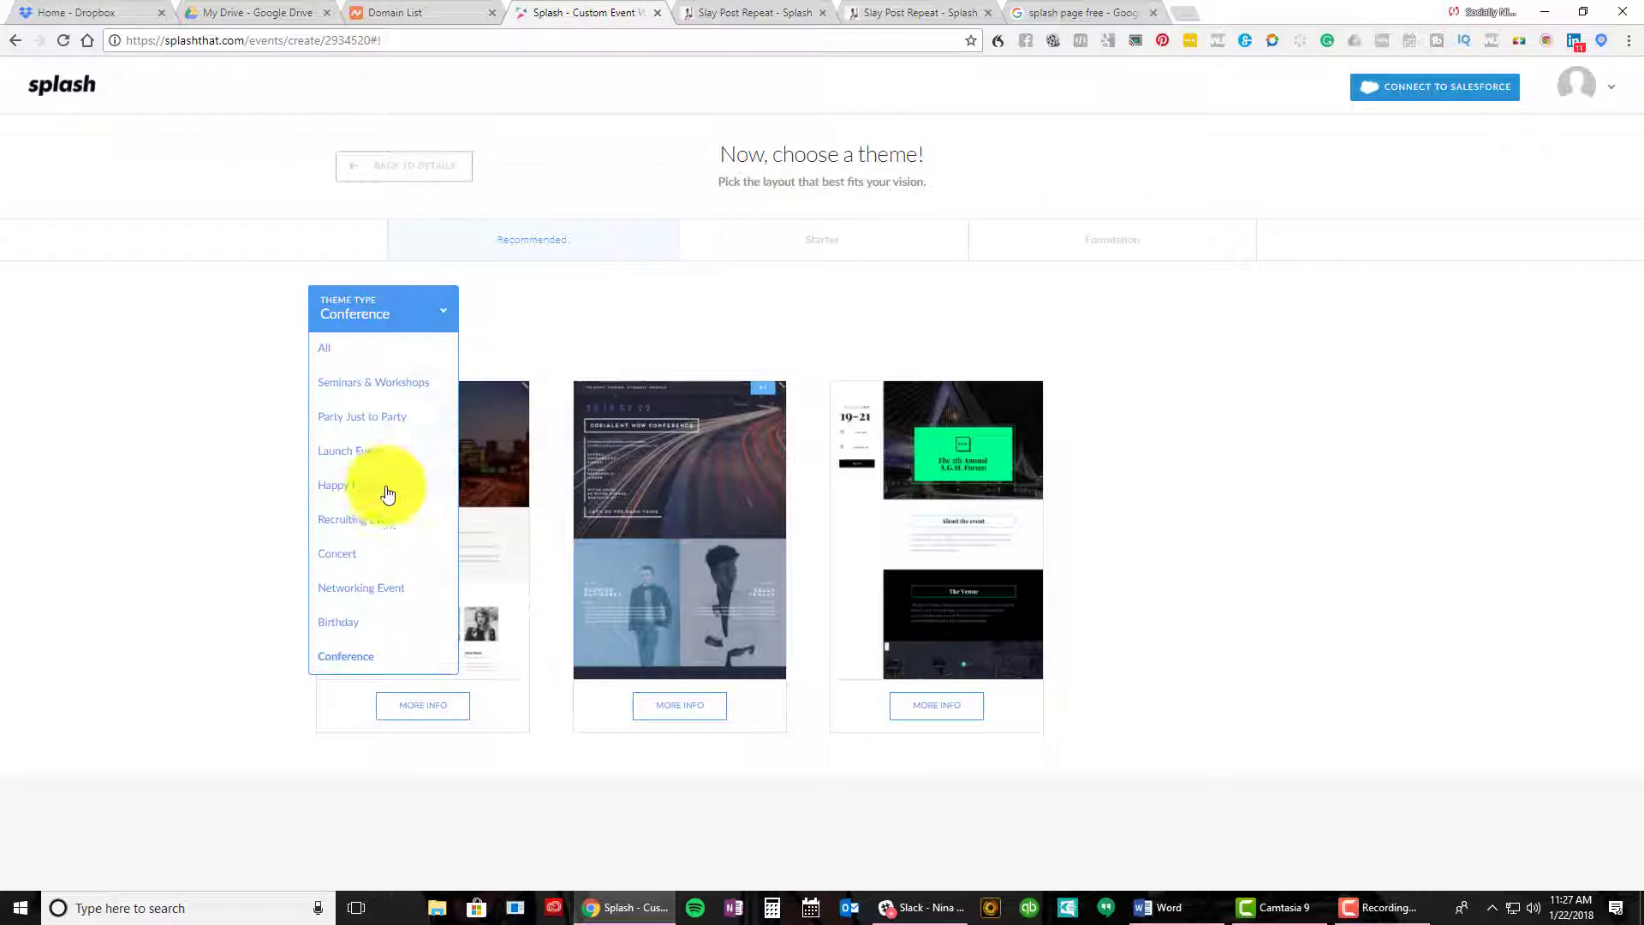
click(382, 454)
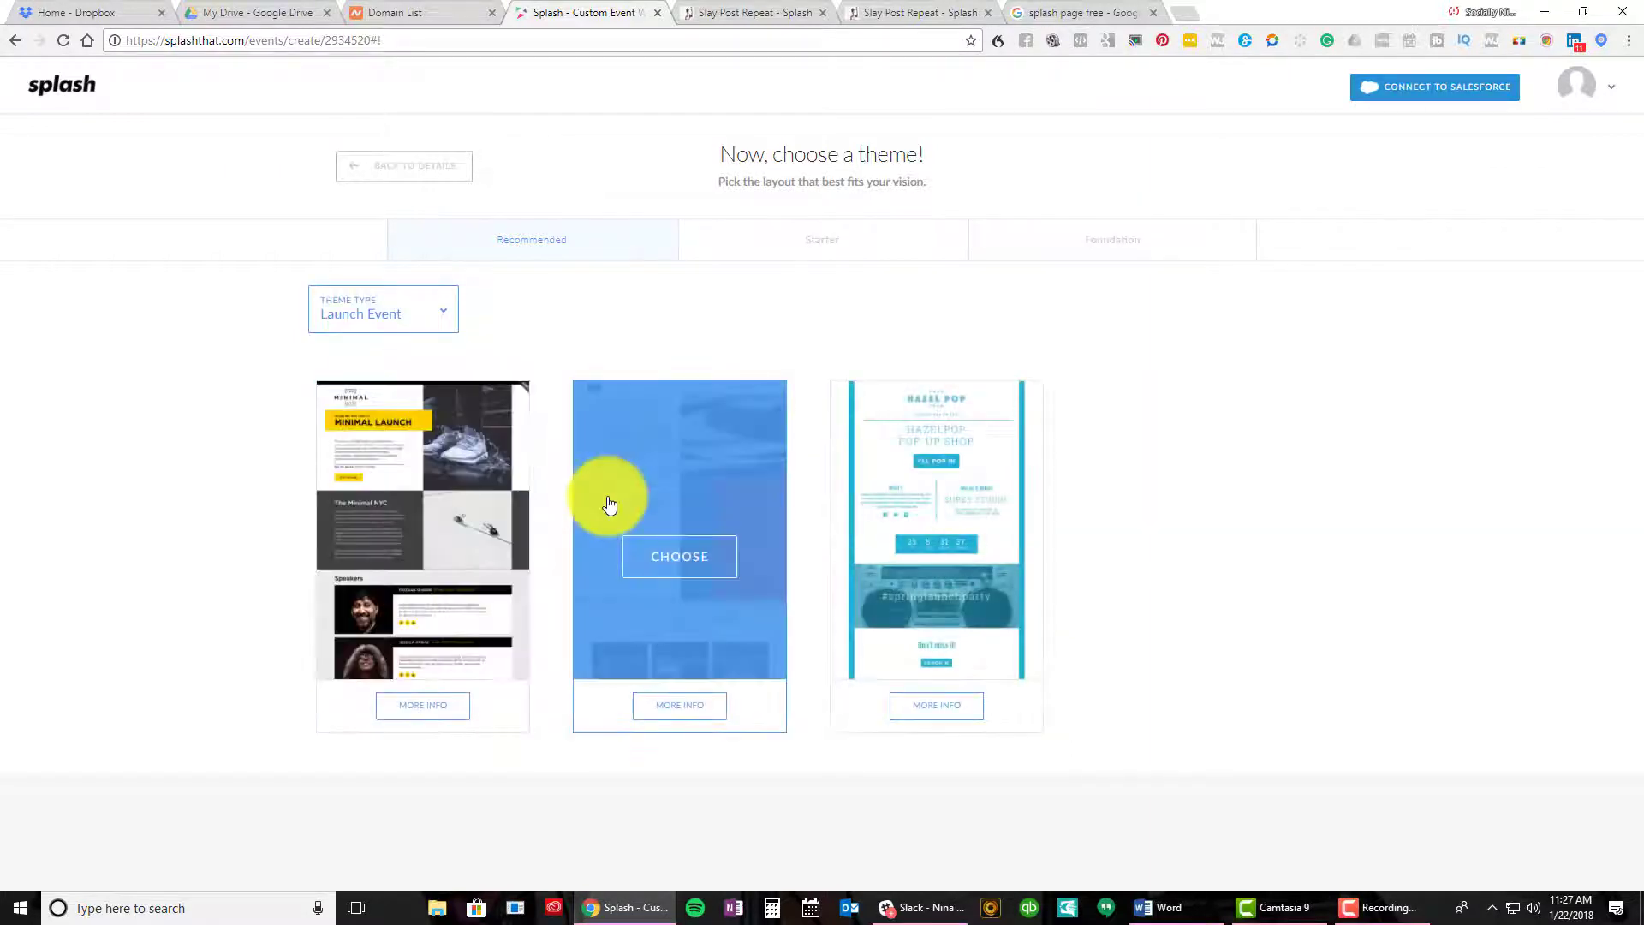
Set Theme Type to All and scroll through every recommended theme card
click(405, 323)
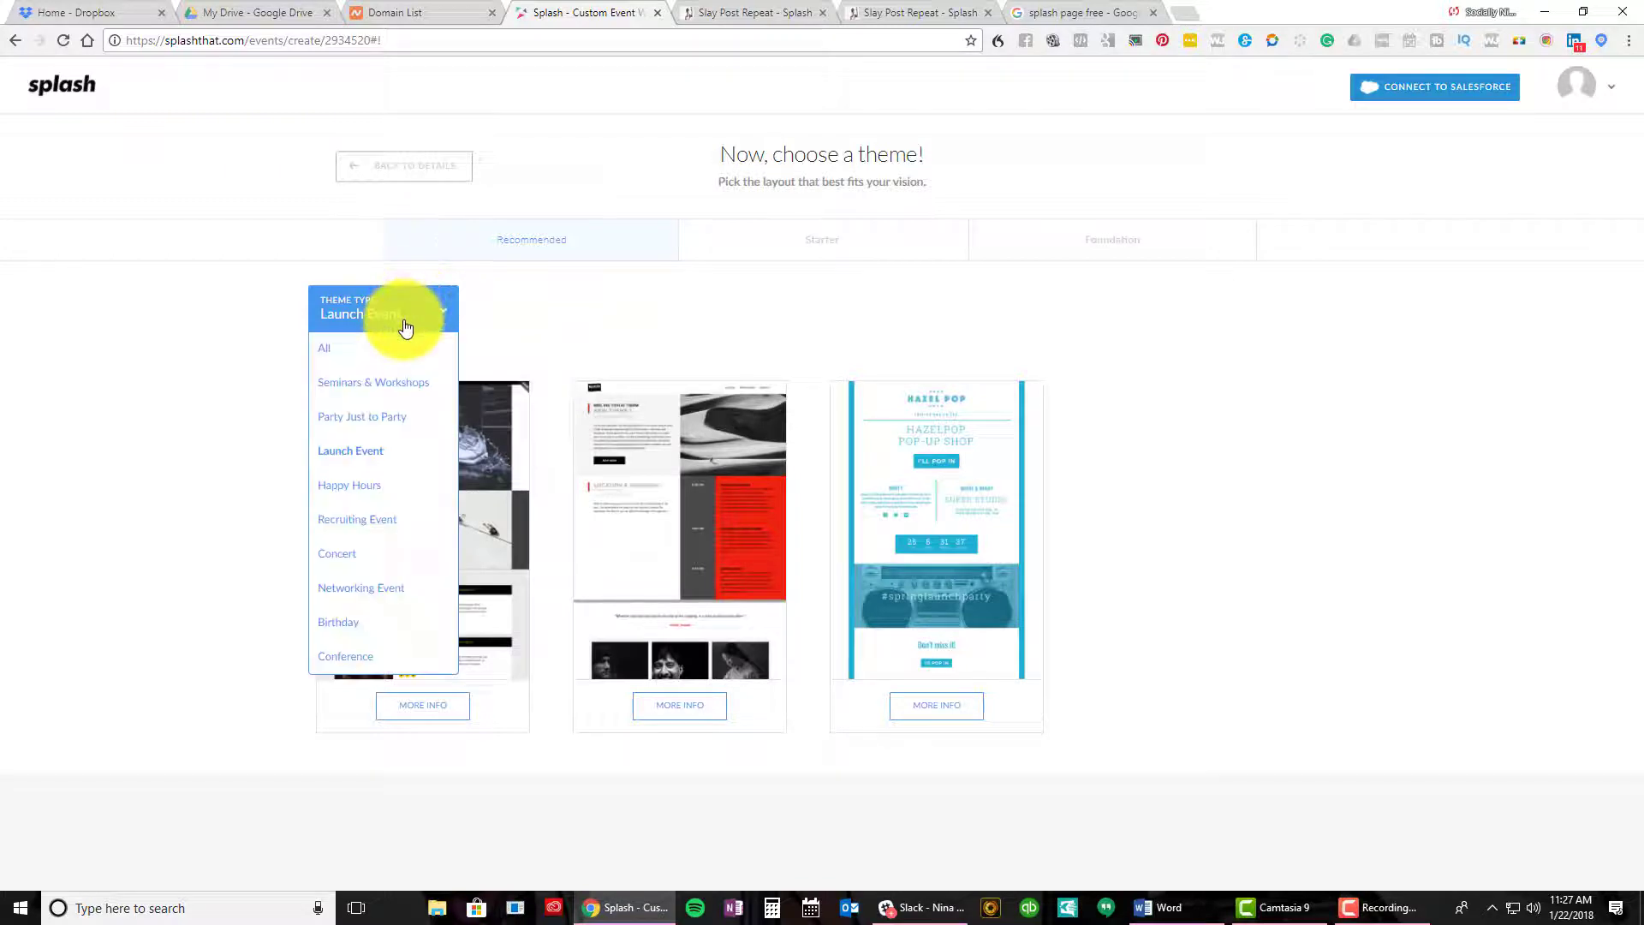
click(341, 349)
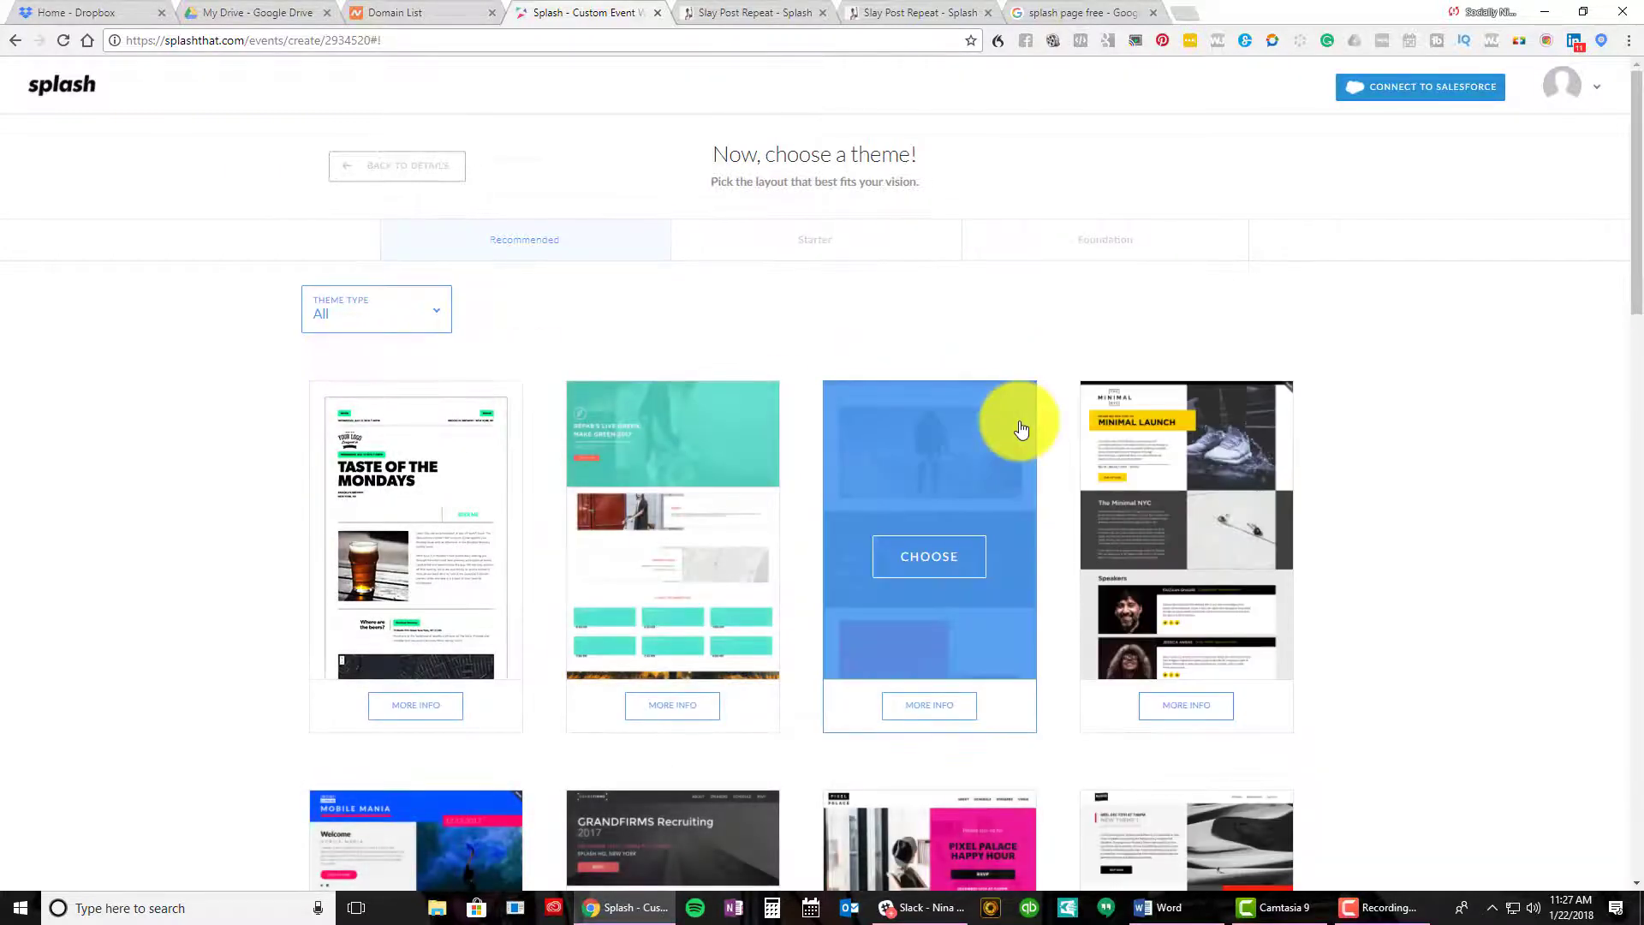
scroll(1020, 428, down, 2)
scroll(1444, 553, down, 5)
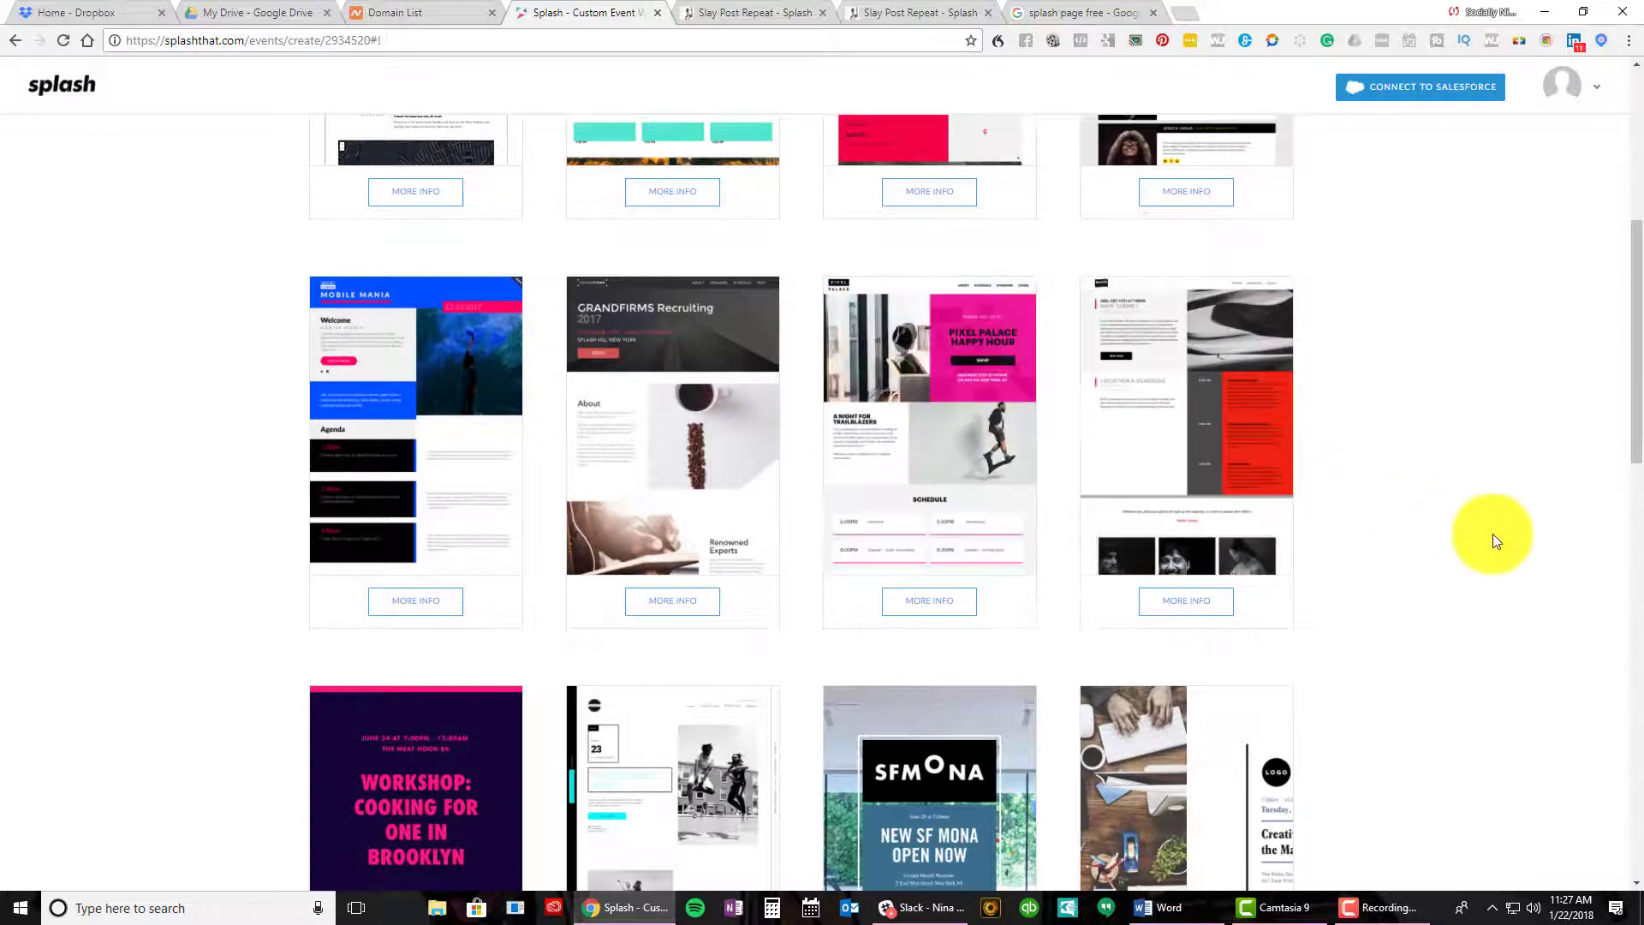
scroll(1495, 538, down, 2)
scroll(1493, 536, down, 4)
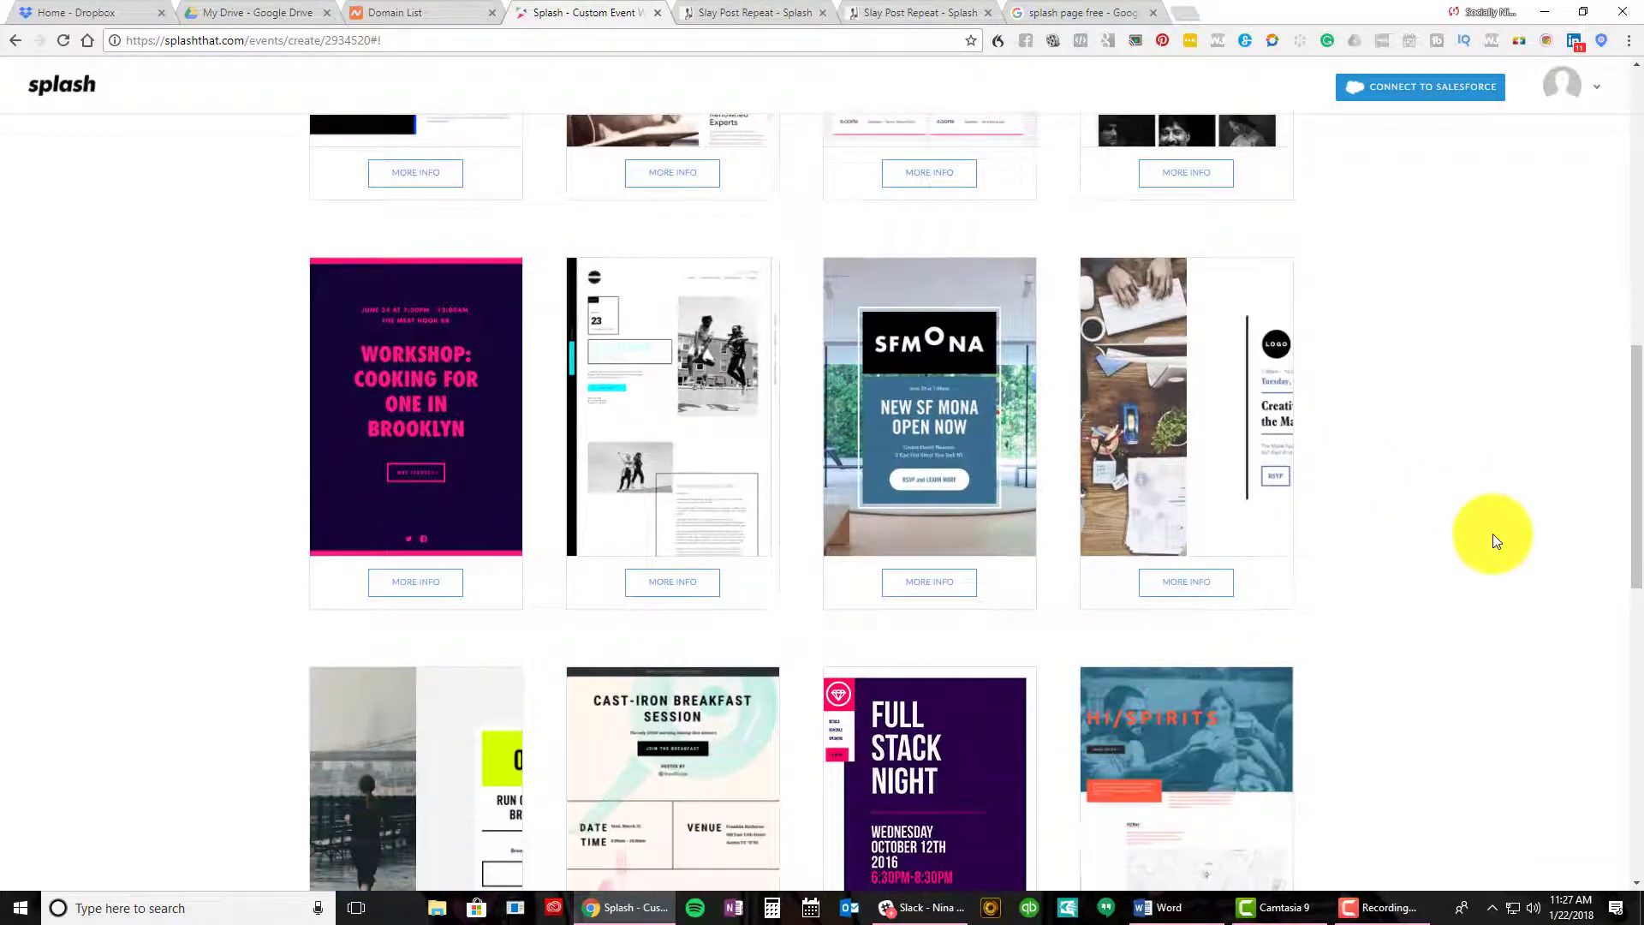
scroll(1493, 535, down, 6)
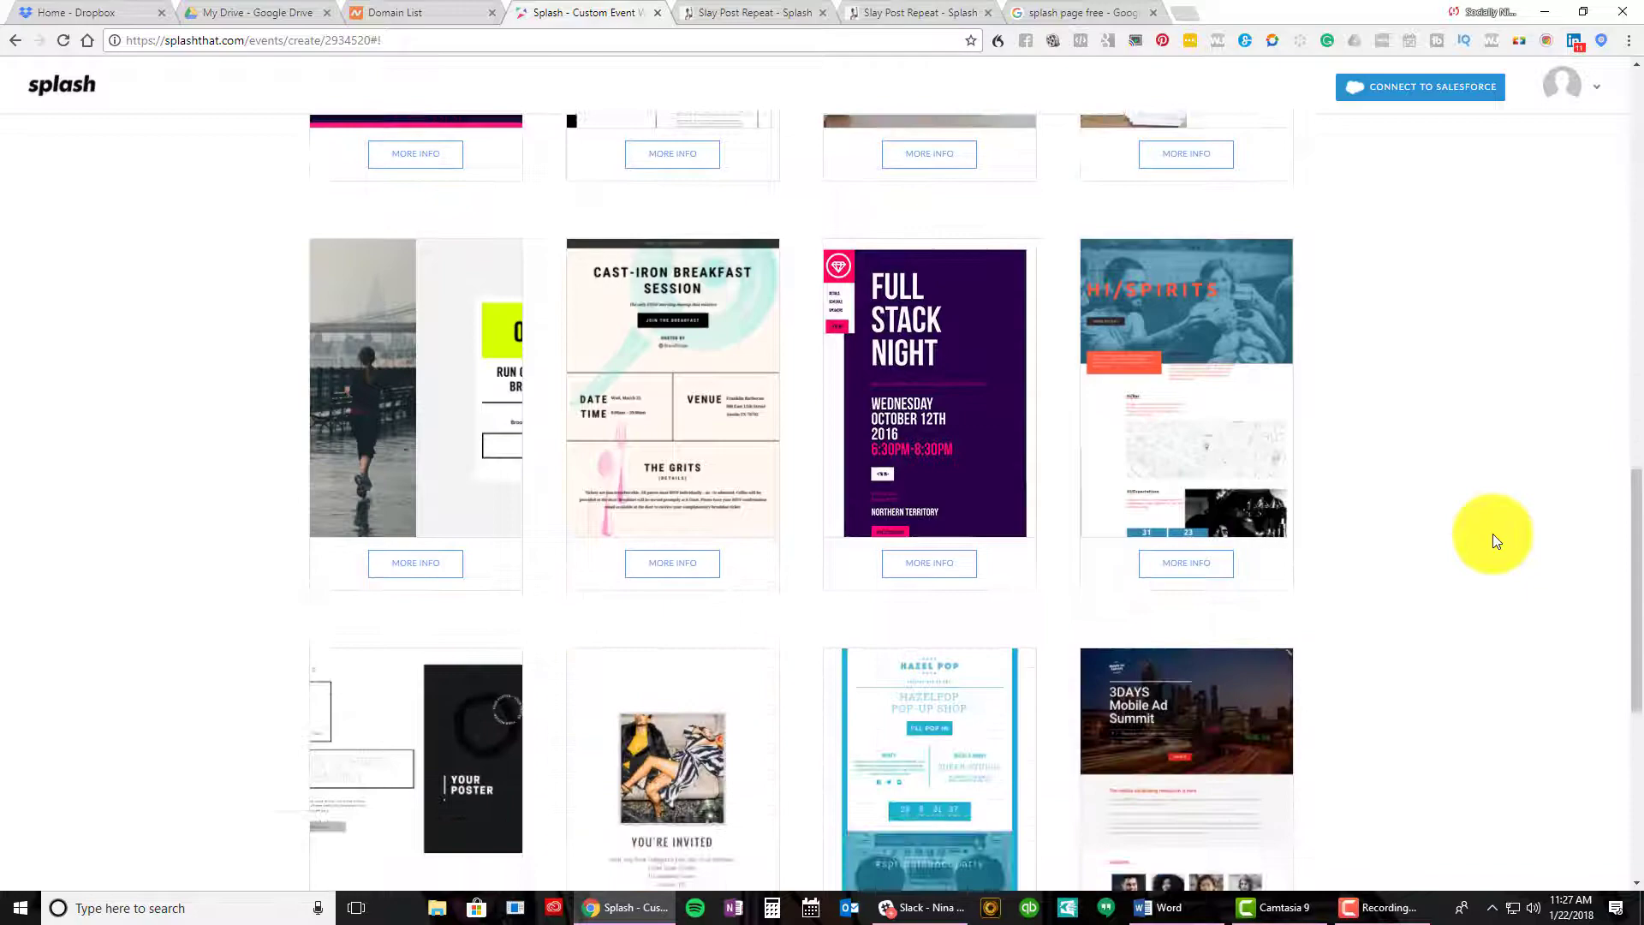
scroll(1493, 538, down, 4)
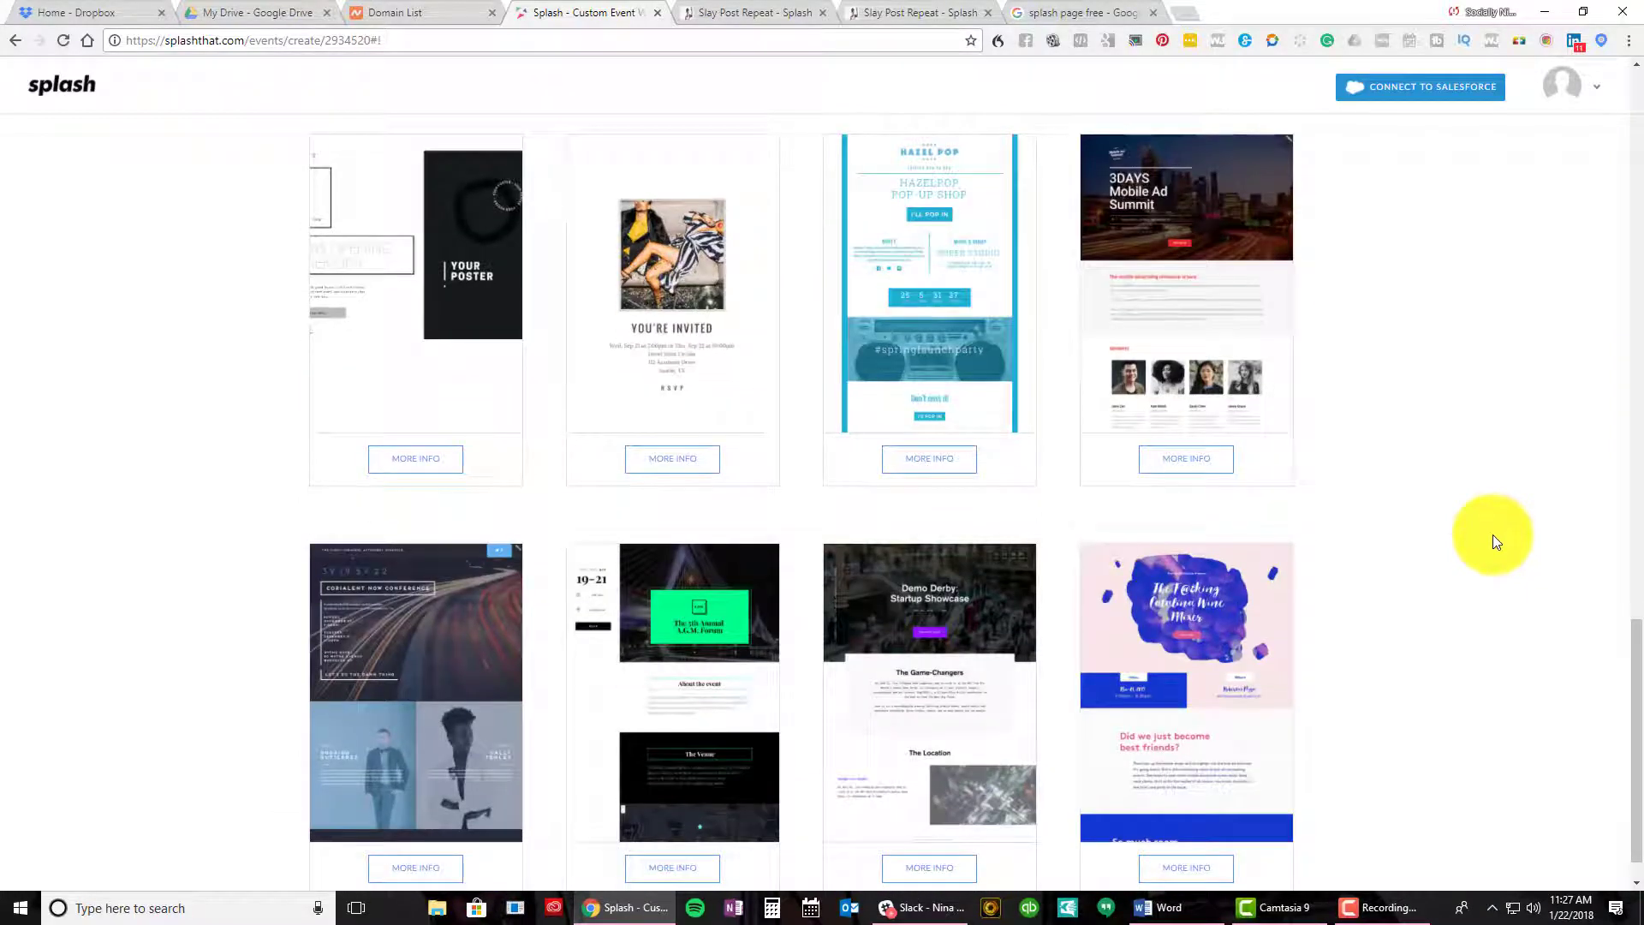
scroll(1492, 541, up, 14)
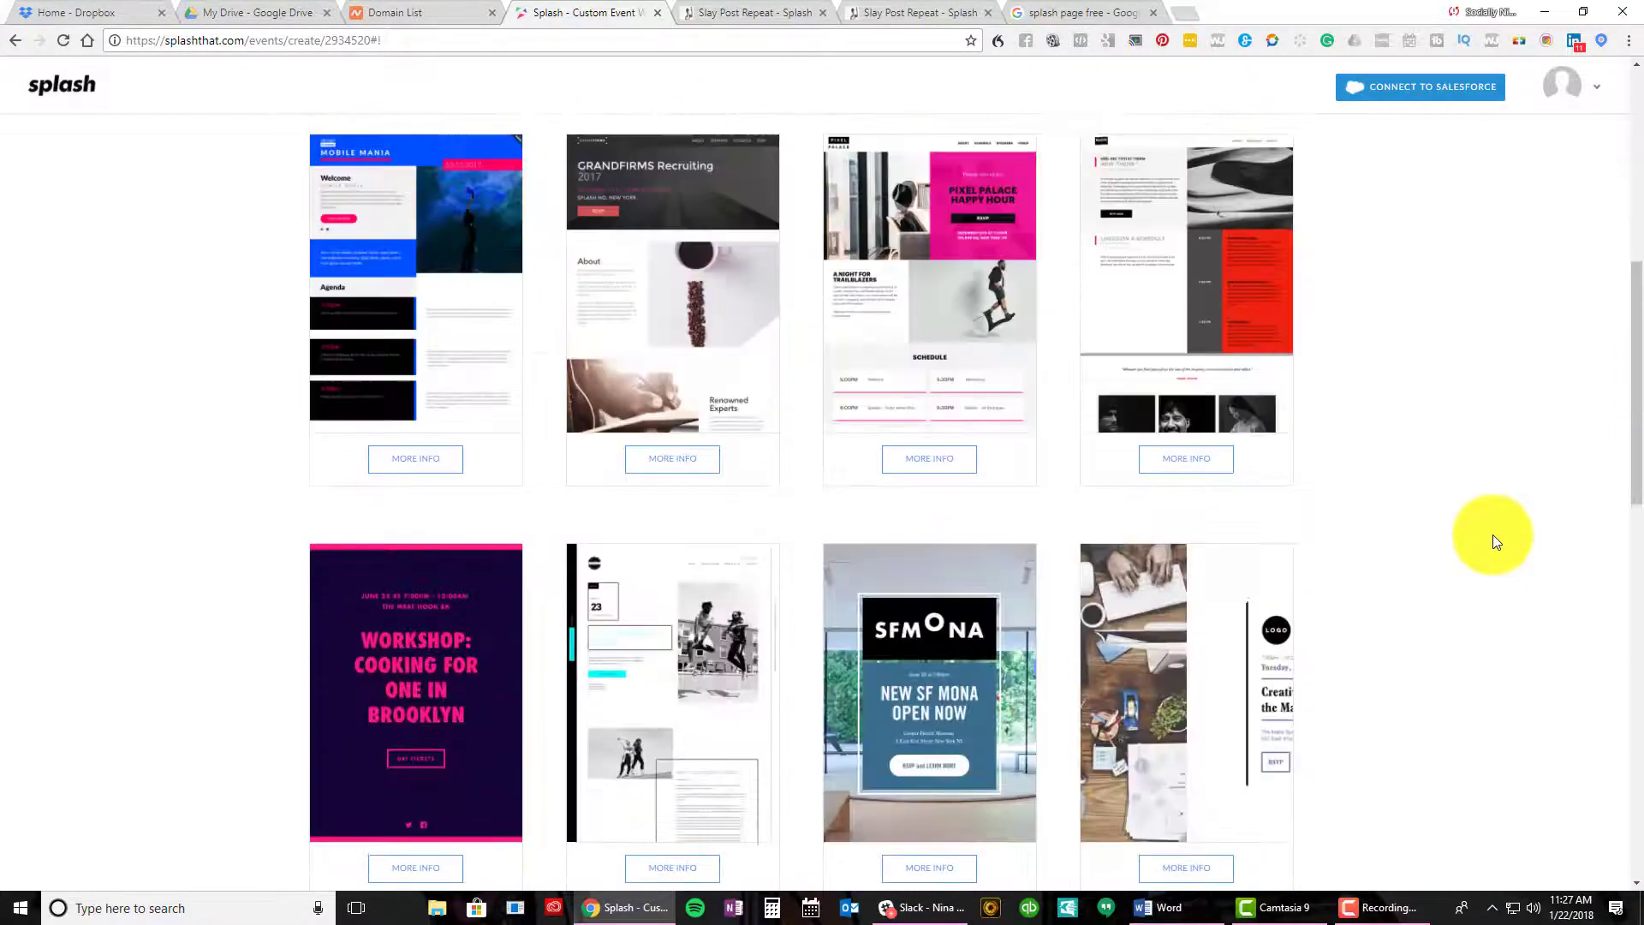
scroll(1493, 534, up, 7)
Browse the Starter and Foundation theme tabs
click(806, 246)
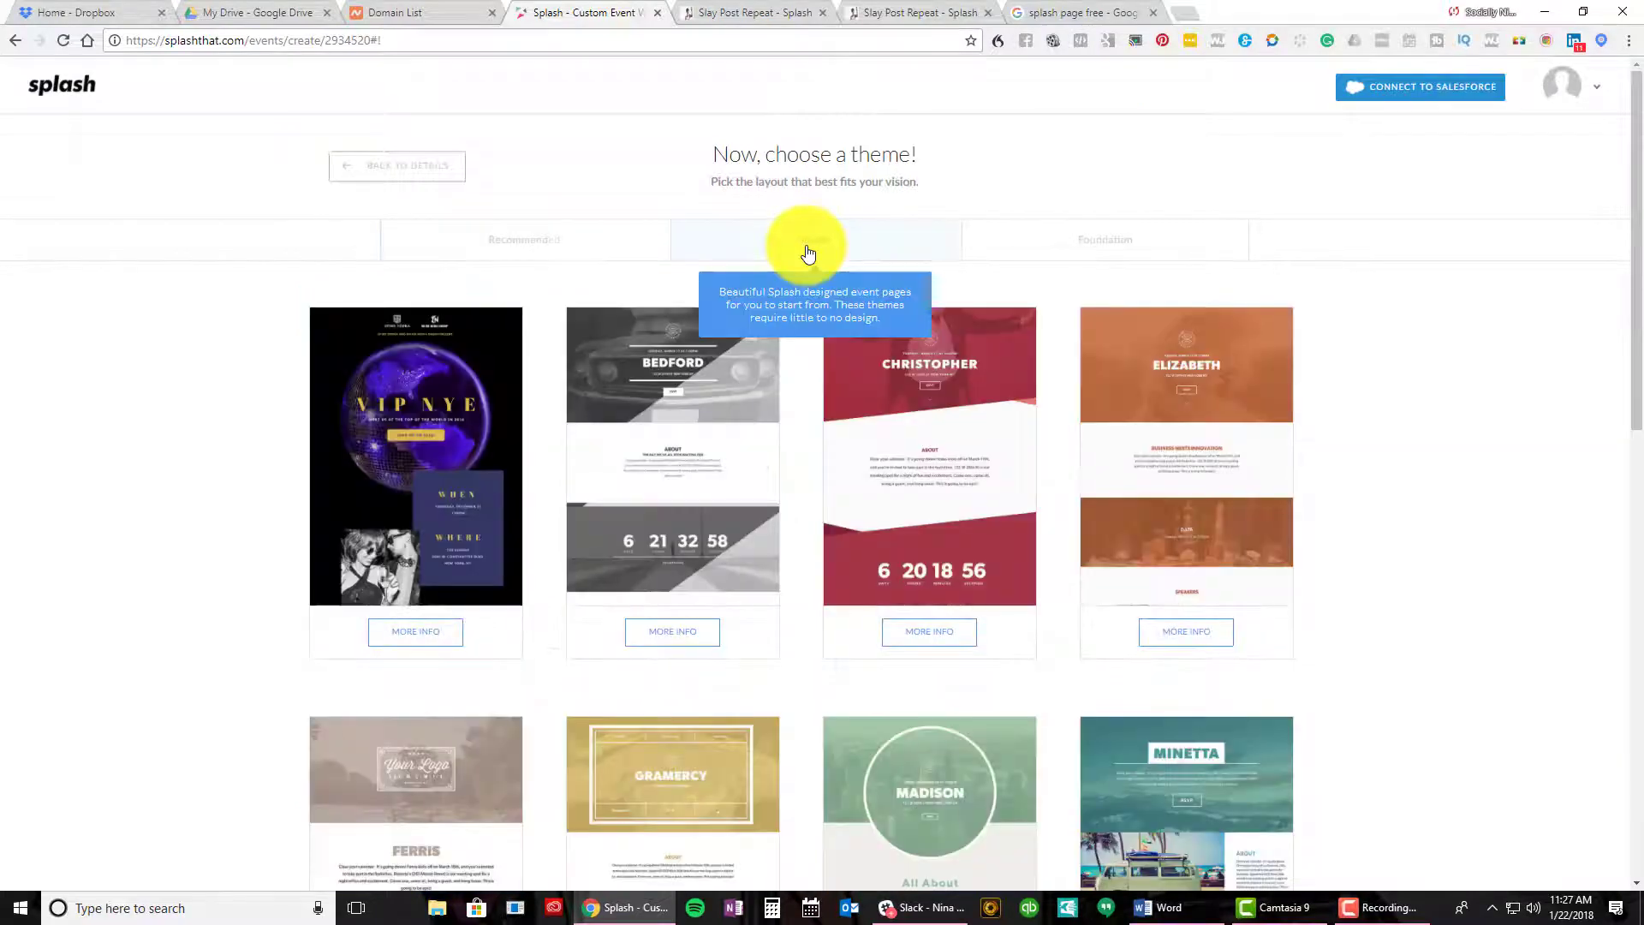
mouse_move(946, 563)
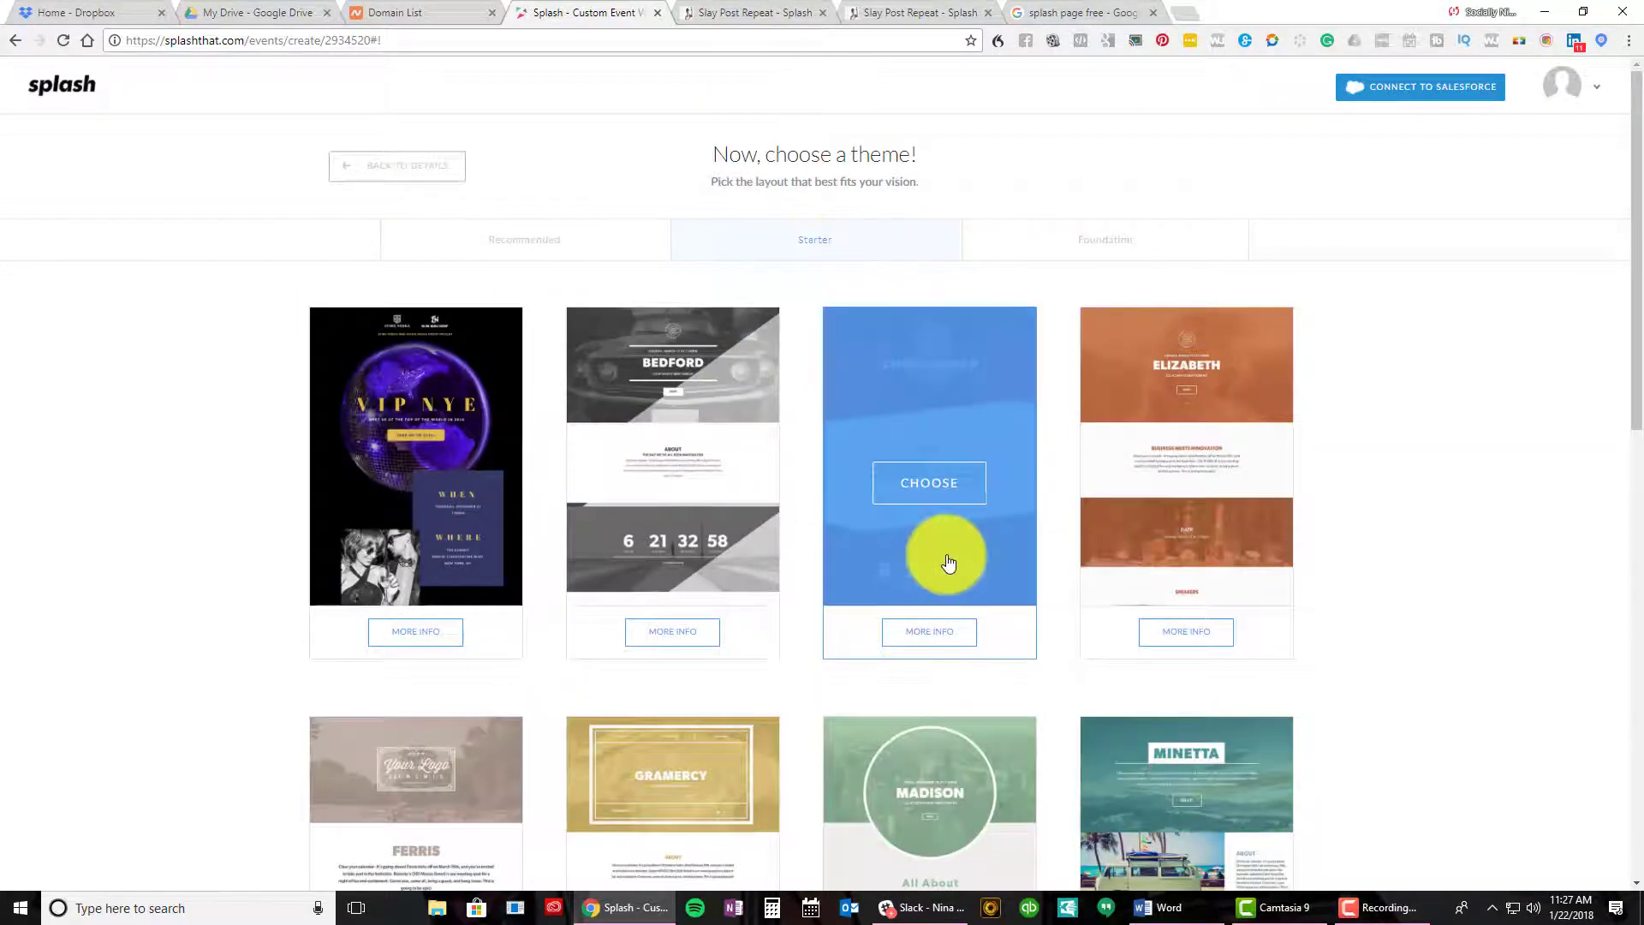
scroll(947, 562, down, 10)
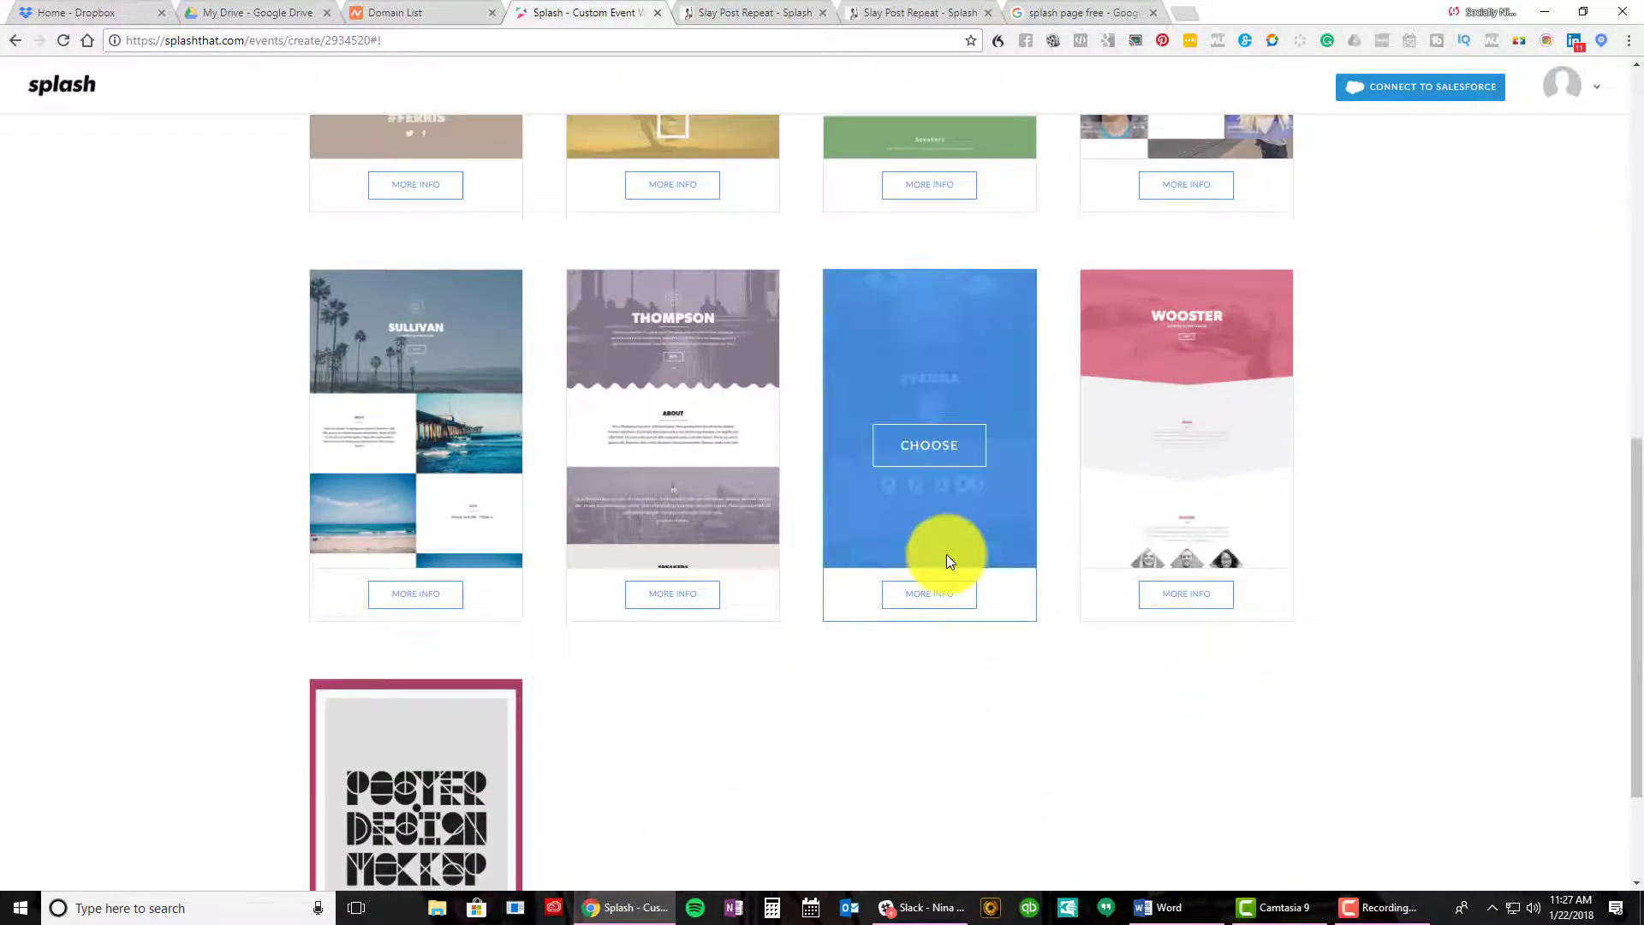
scroll(948, 563, up, 10)
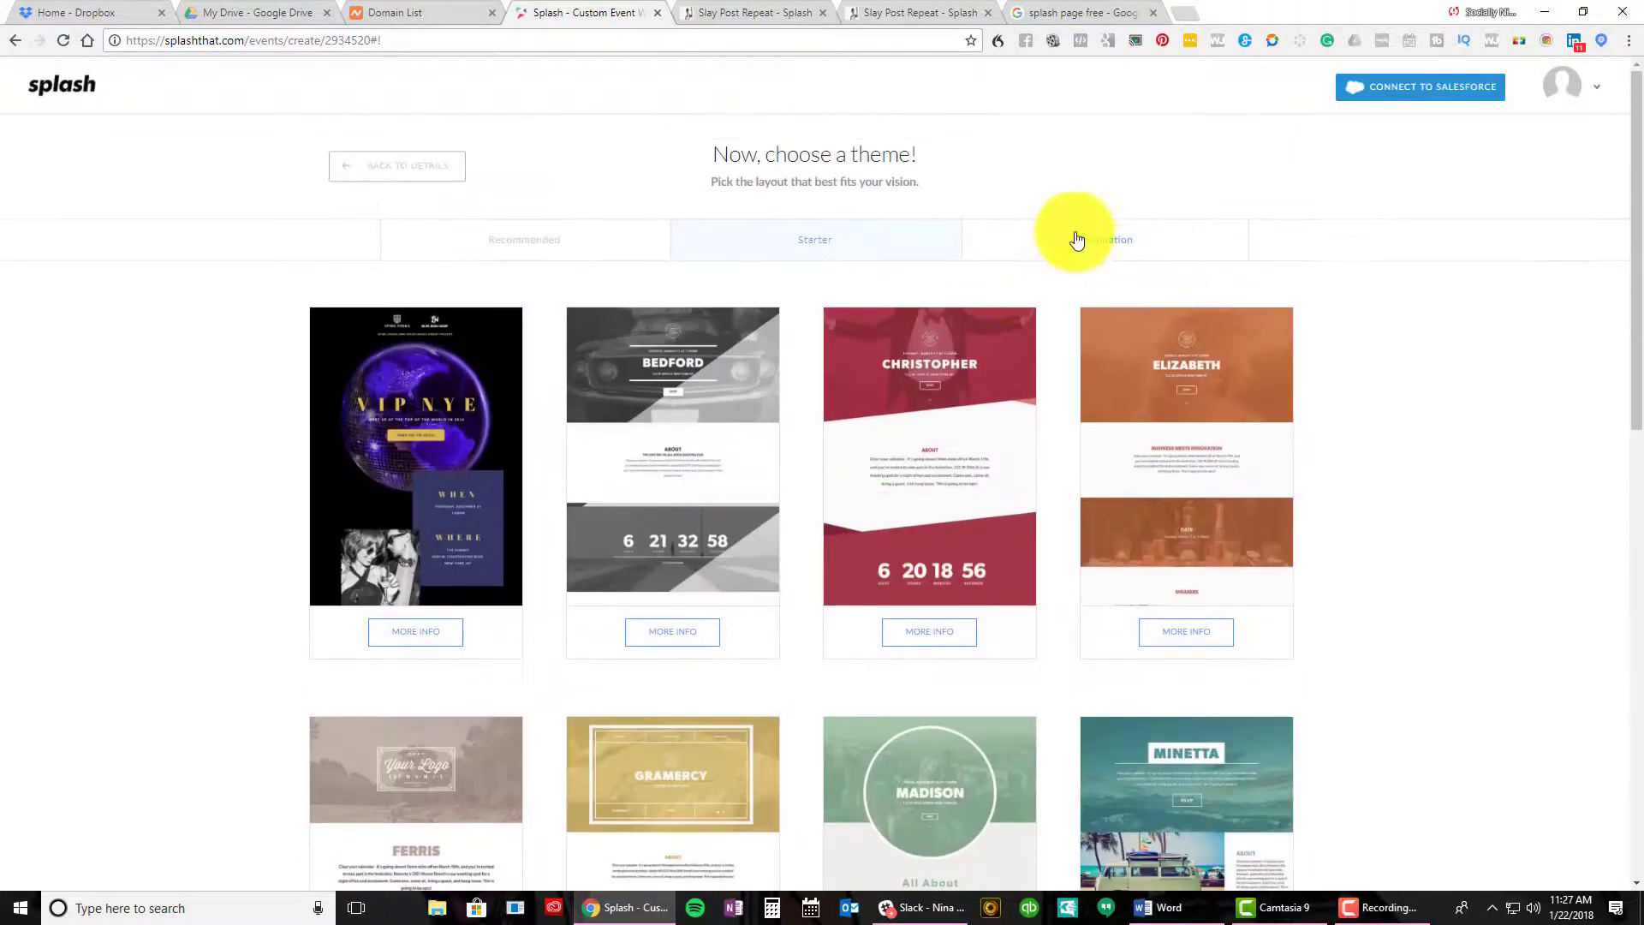
click(1076, 239)
scroll(1114, 556, down, 3)
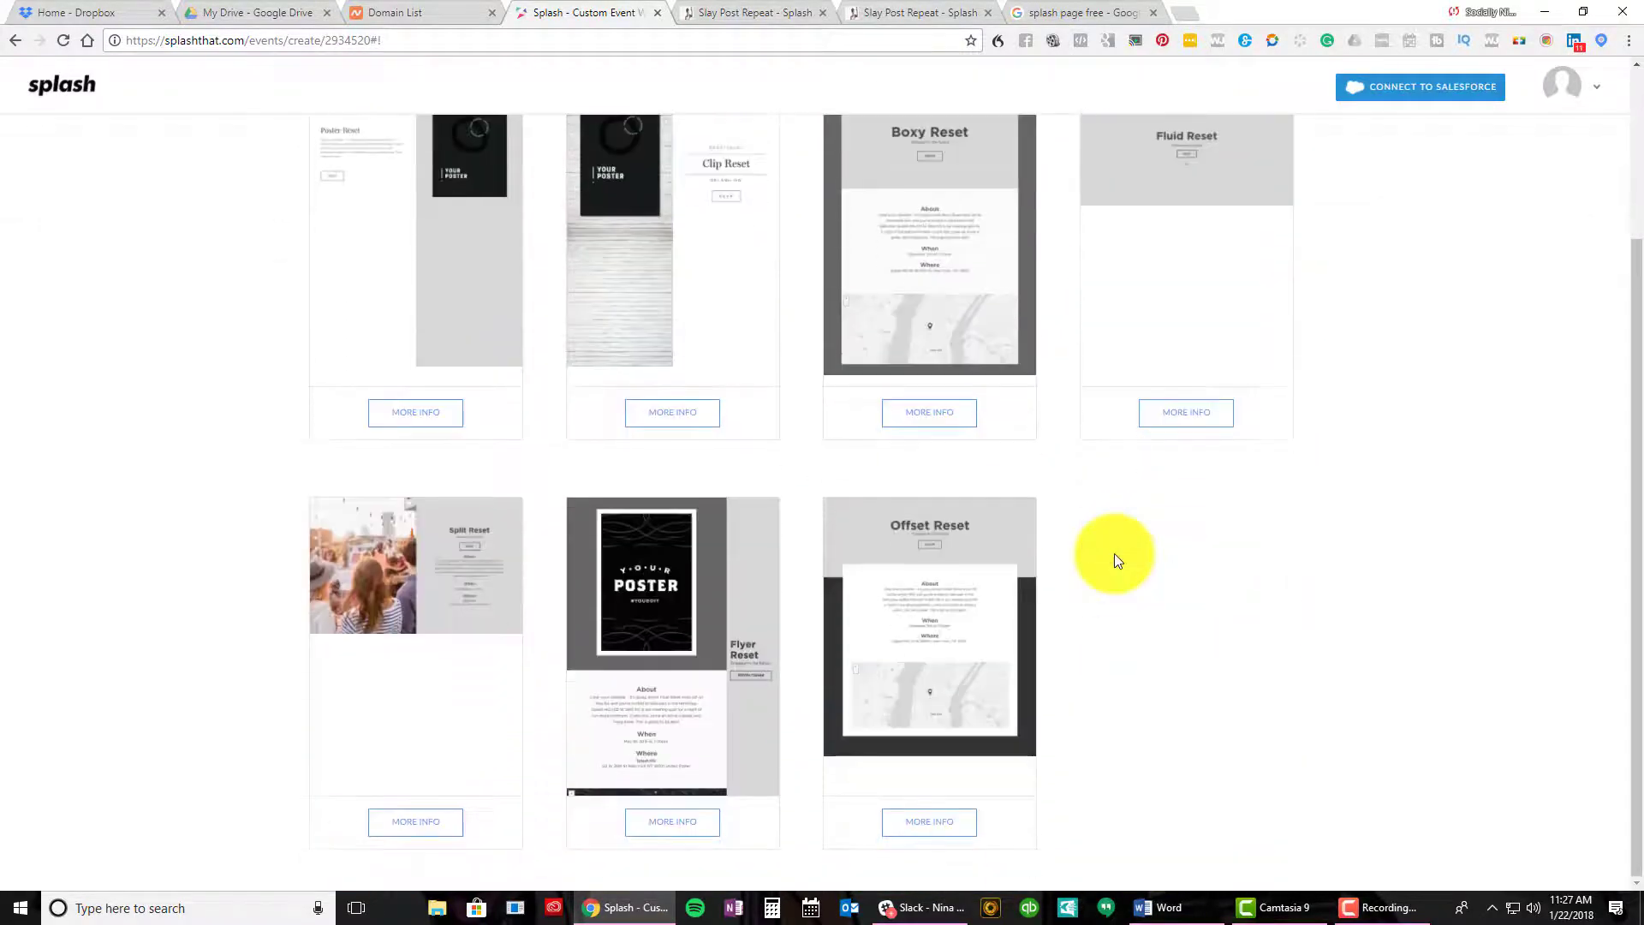
scroll(1113, 553, up, 3)
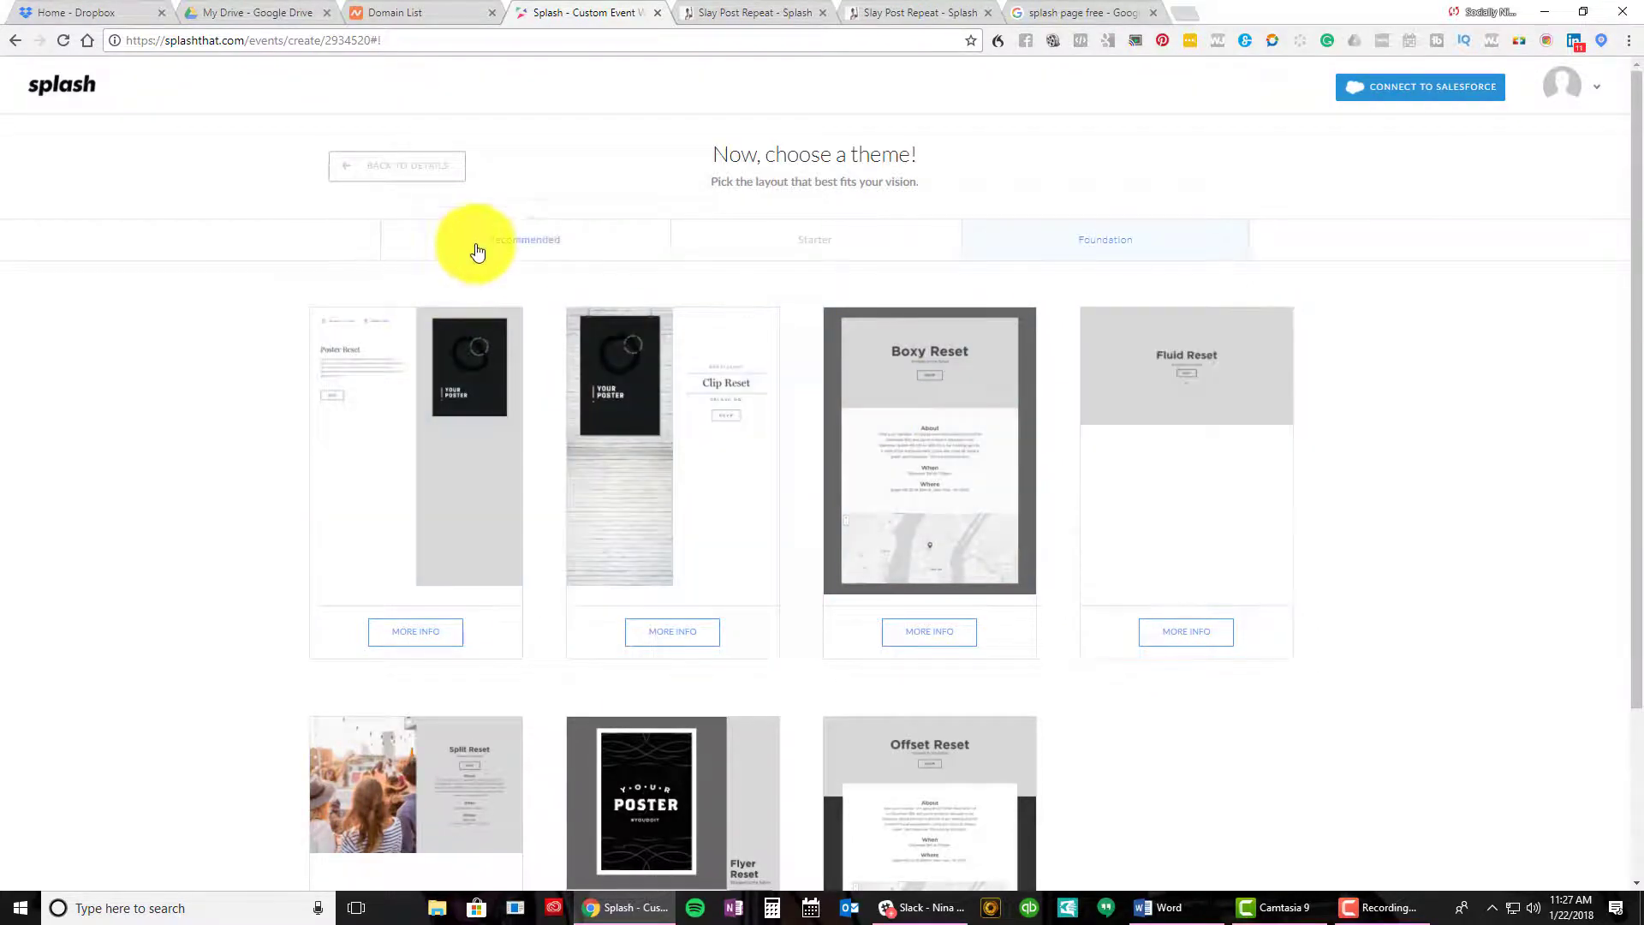
Back on Recommended, filter to Networking Event themes and choose the second card
click(477, 247)
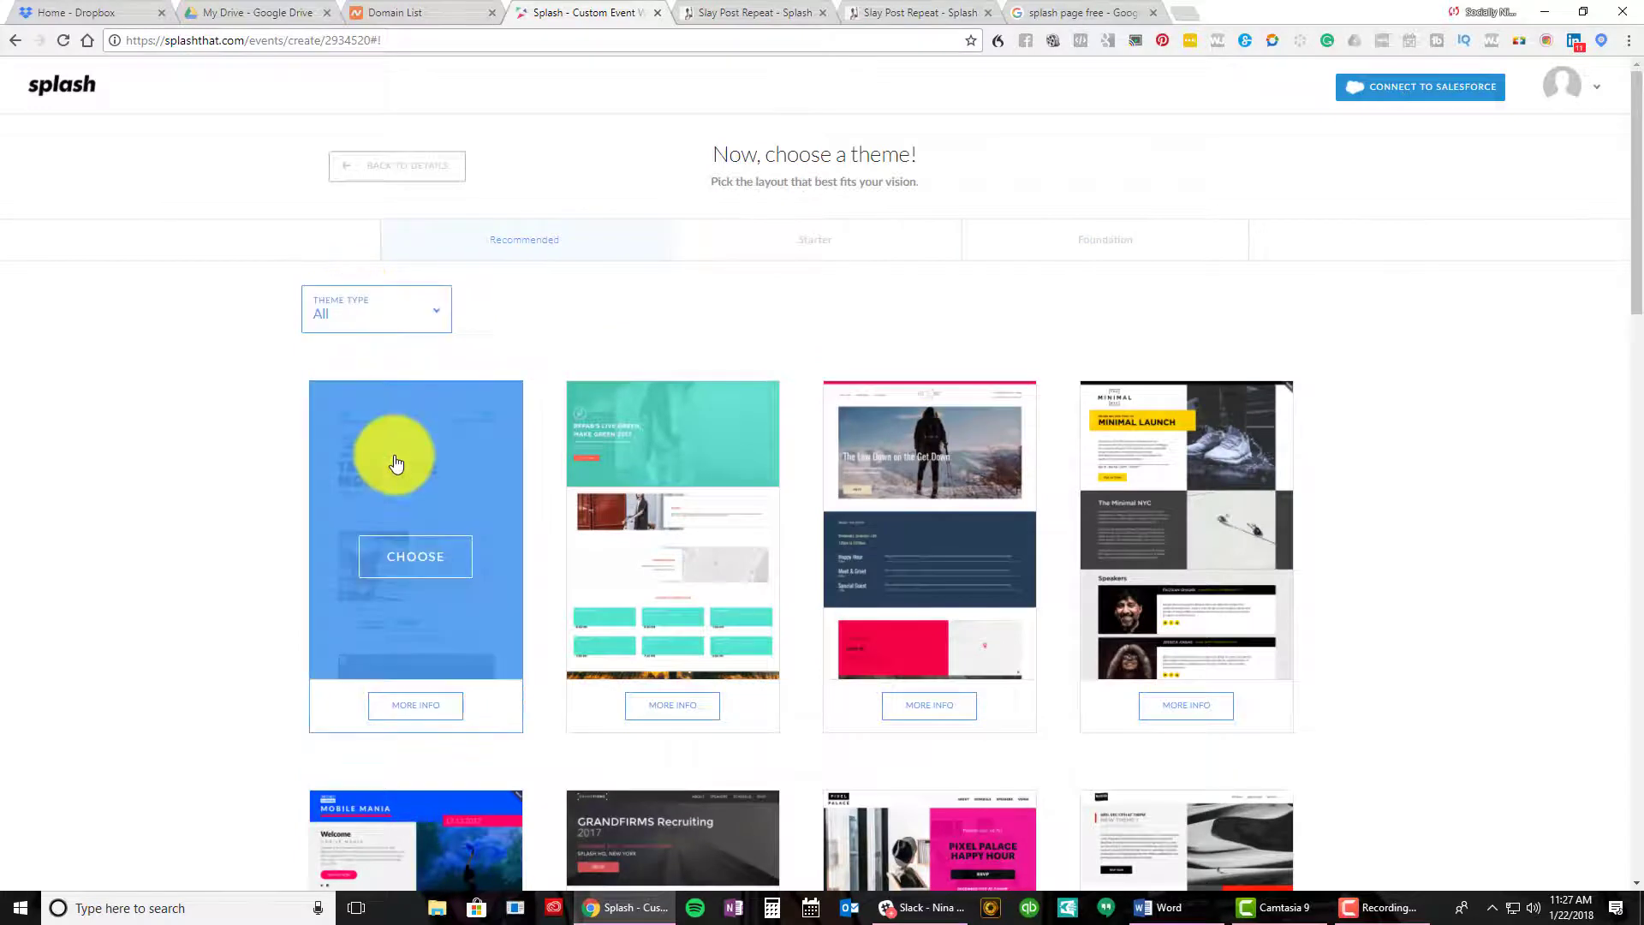
click(397, 326)
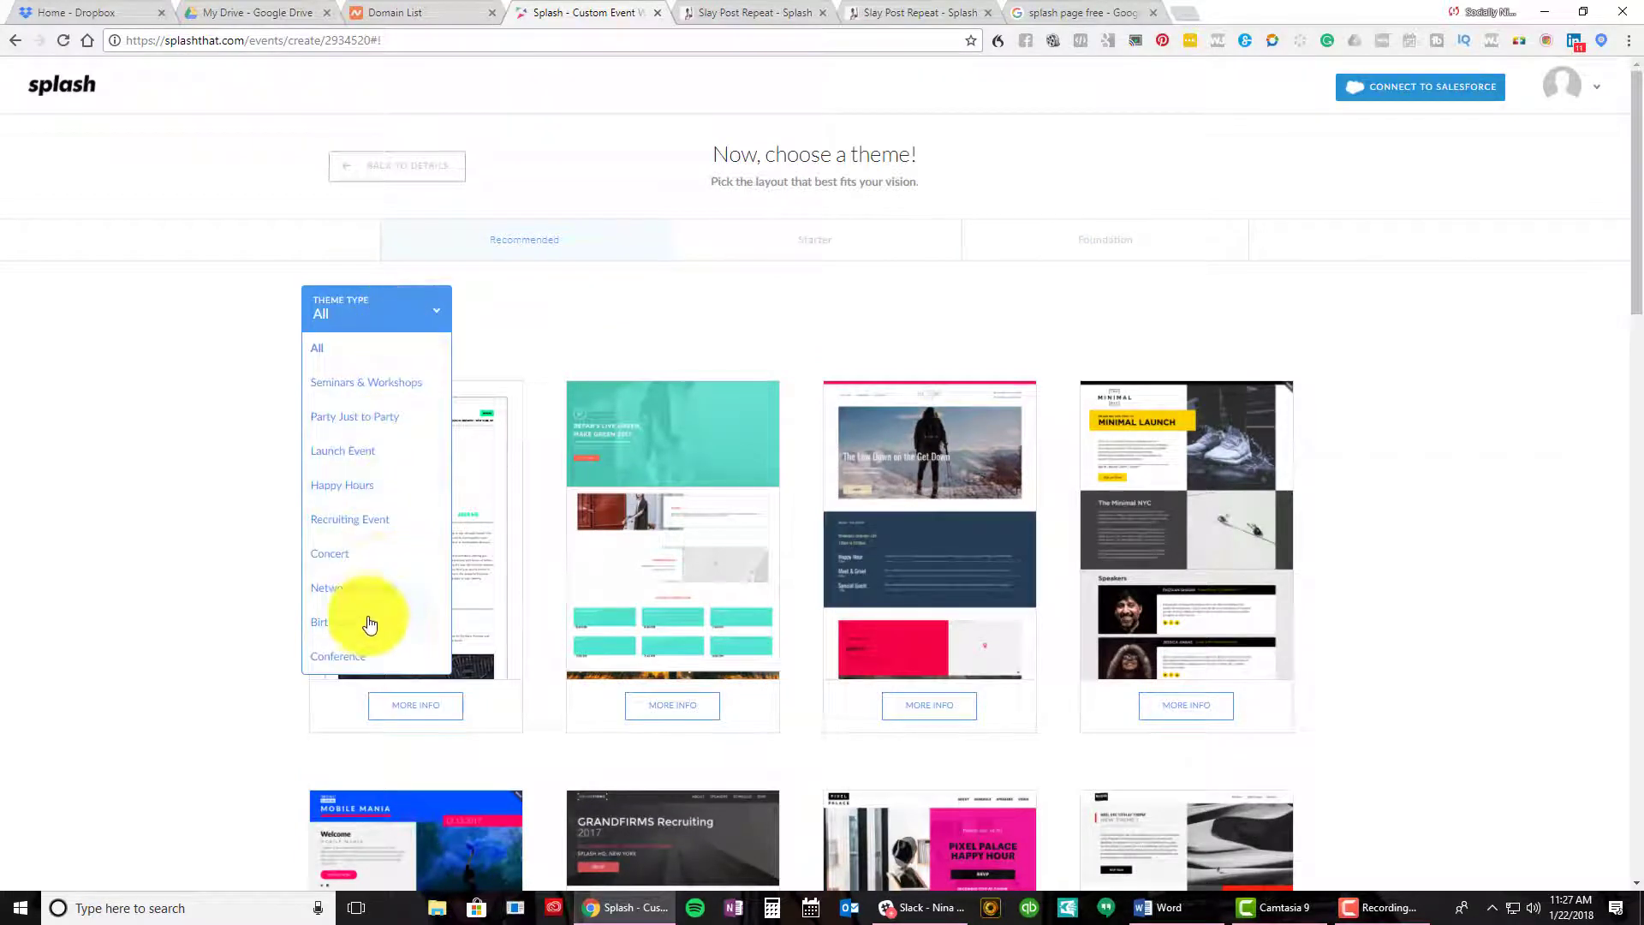
click(364, 589)
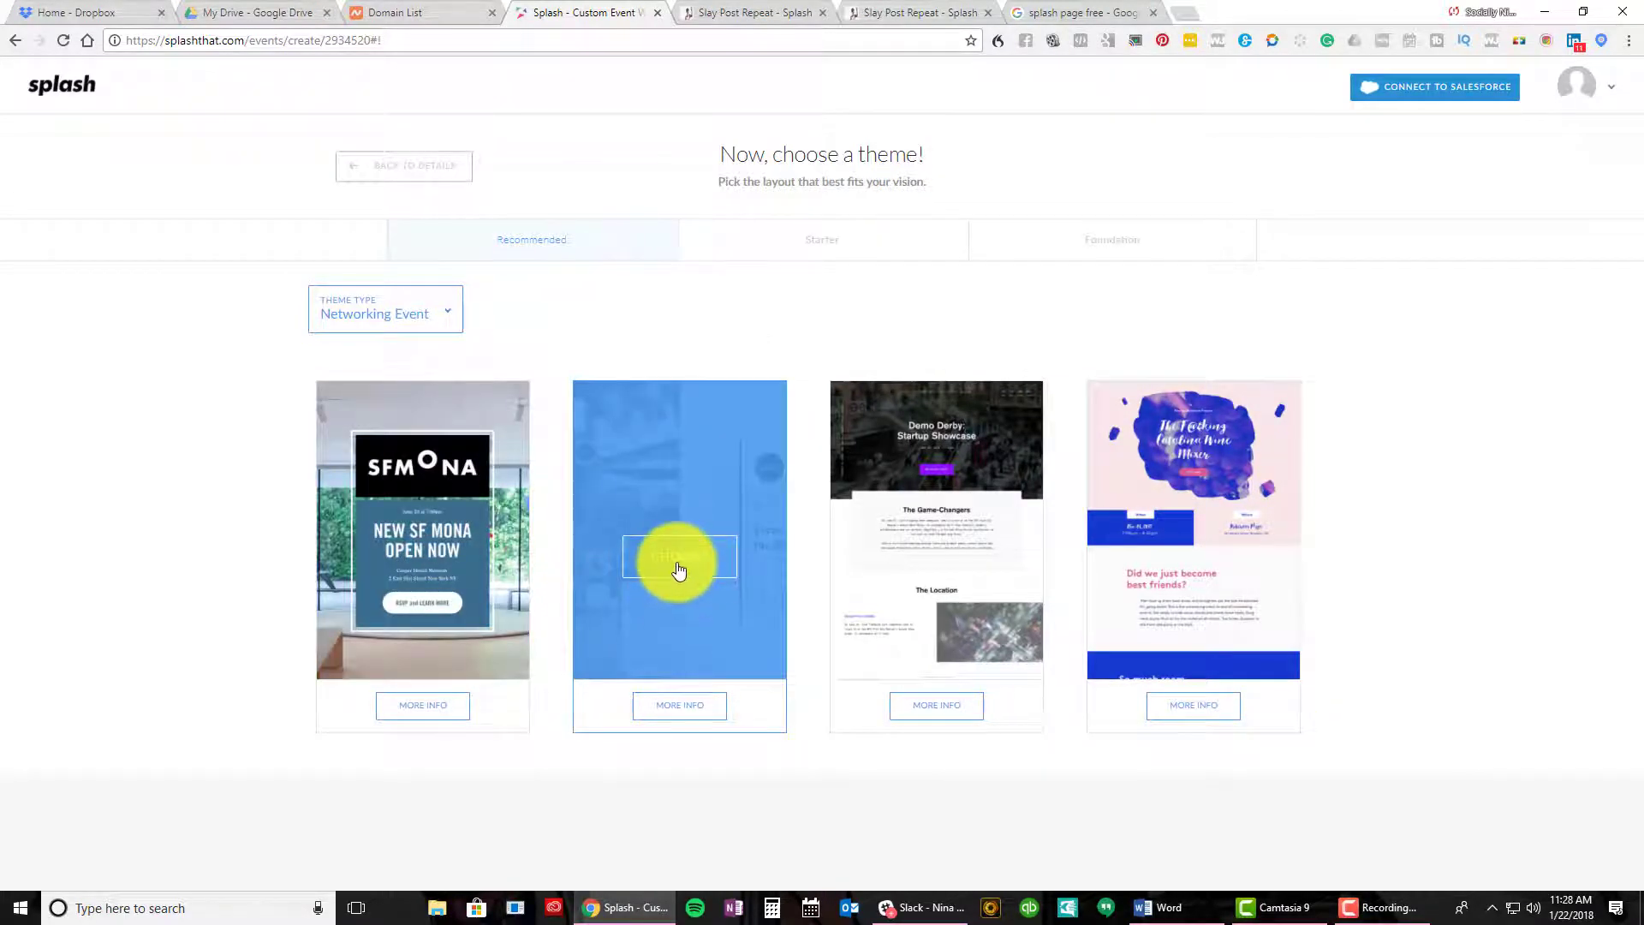
click(679, 565)
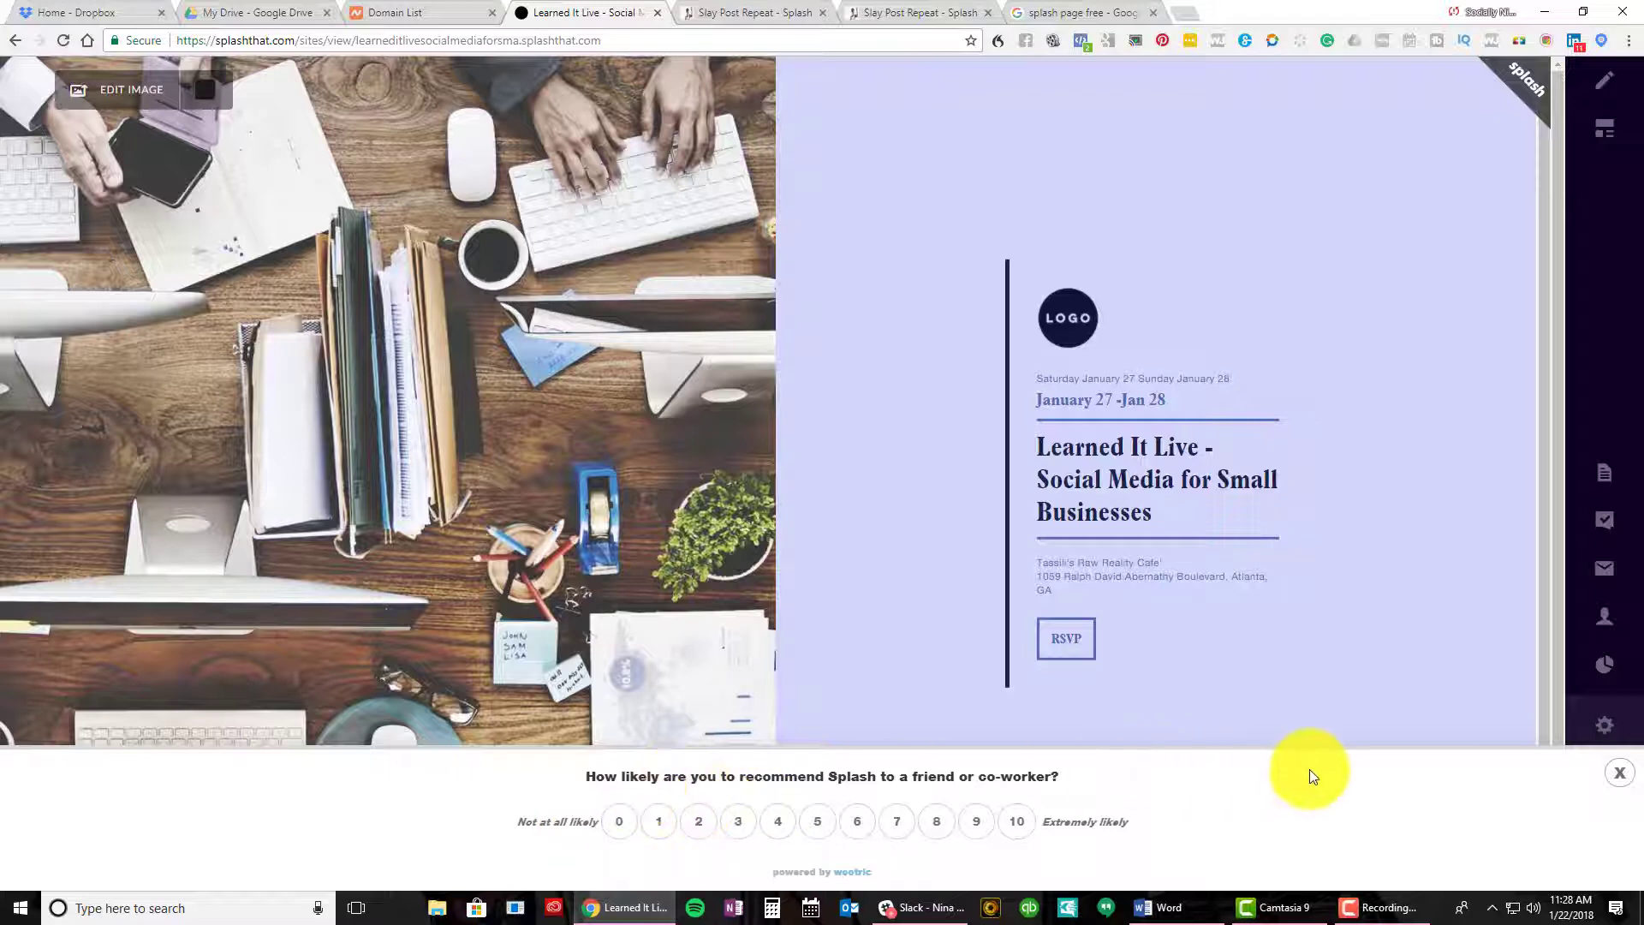
Dismiss the survey bar and start replacing the cover background from Stock photos
click(1615, 779)
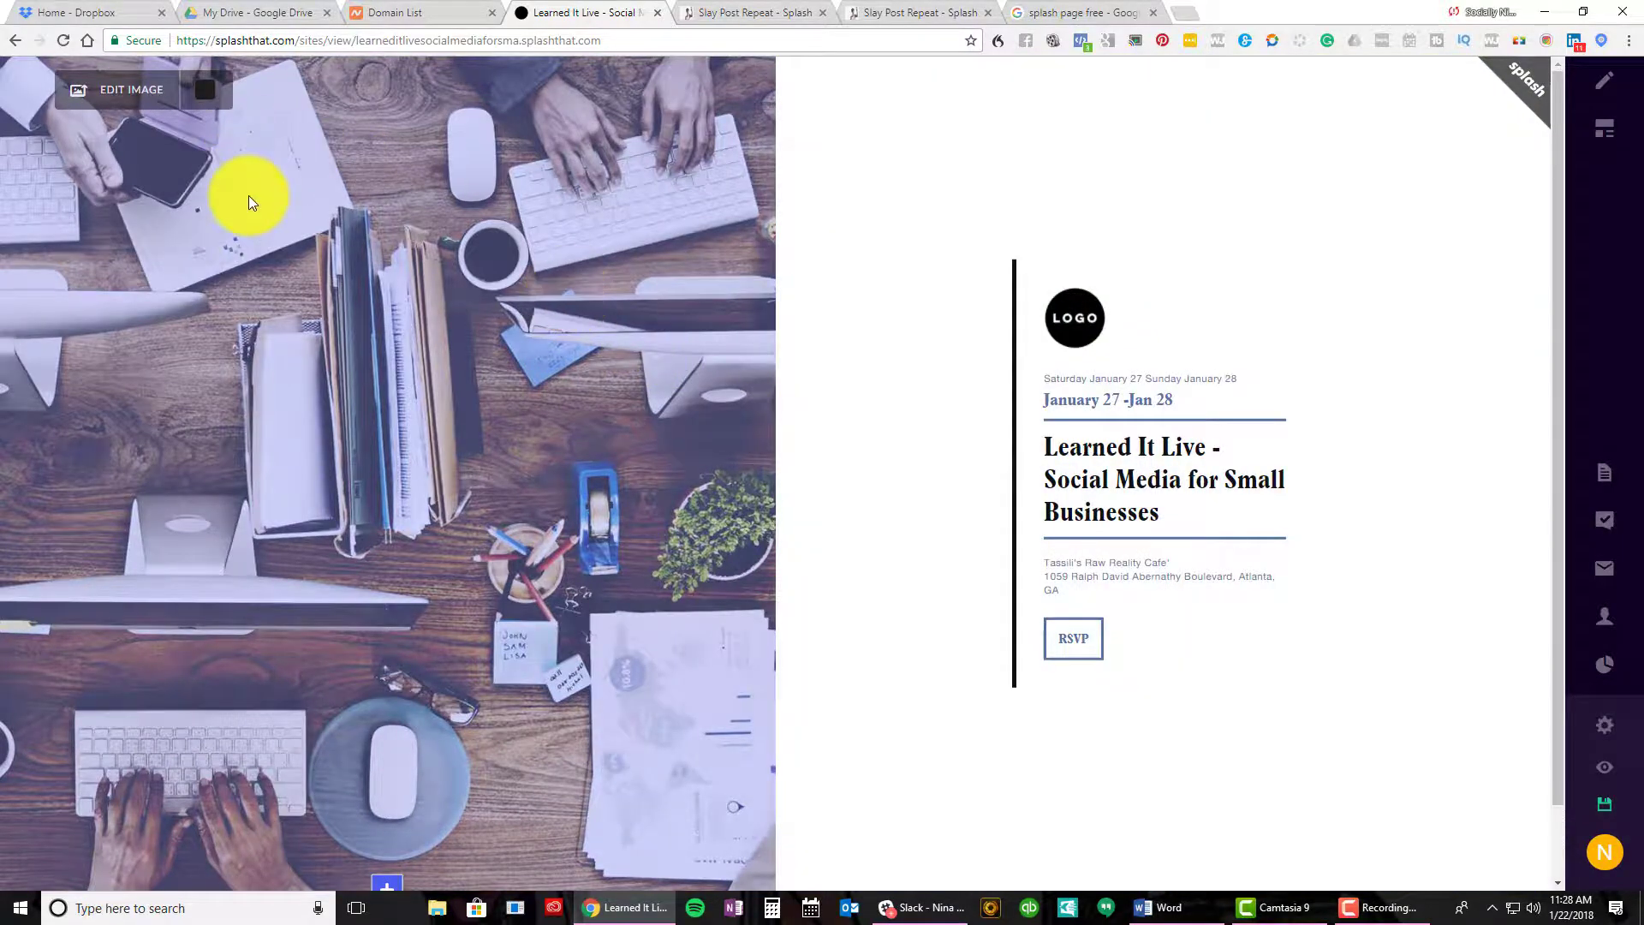
click(249, 196)
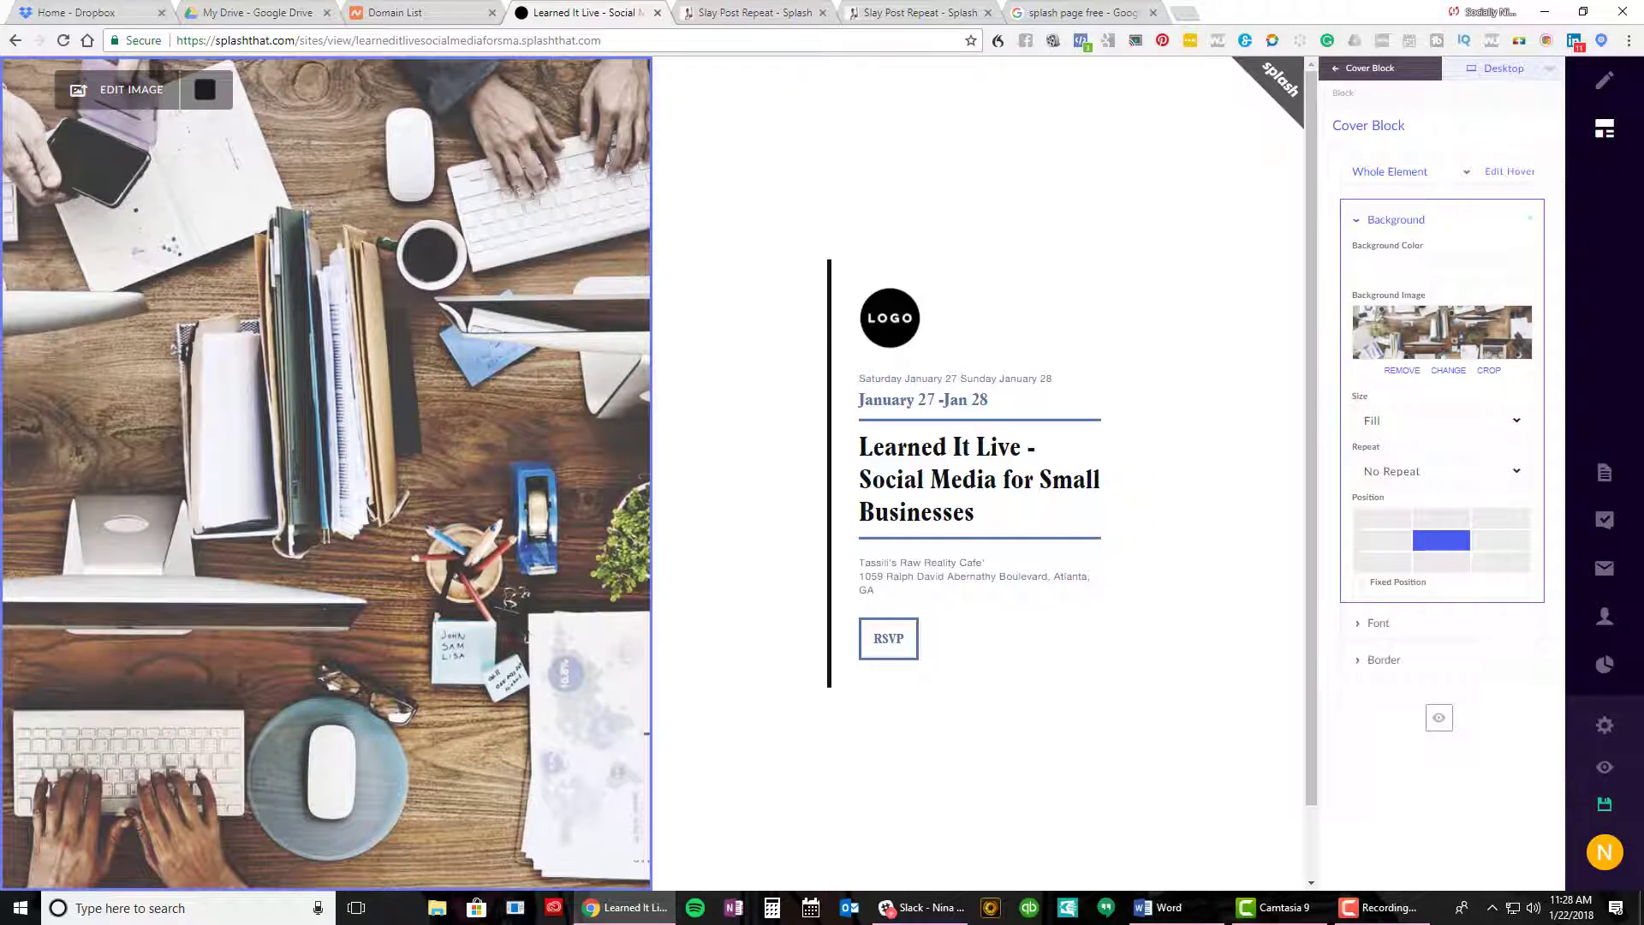
click(1448, 370)
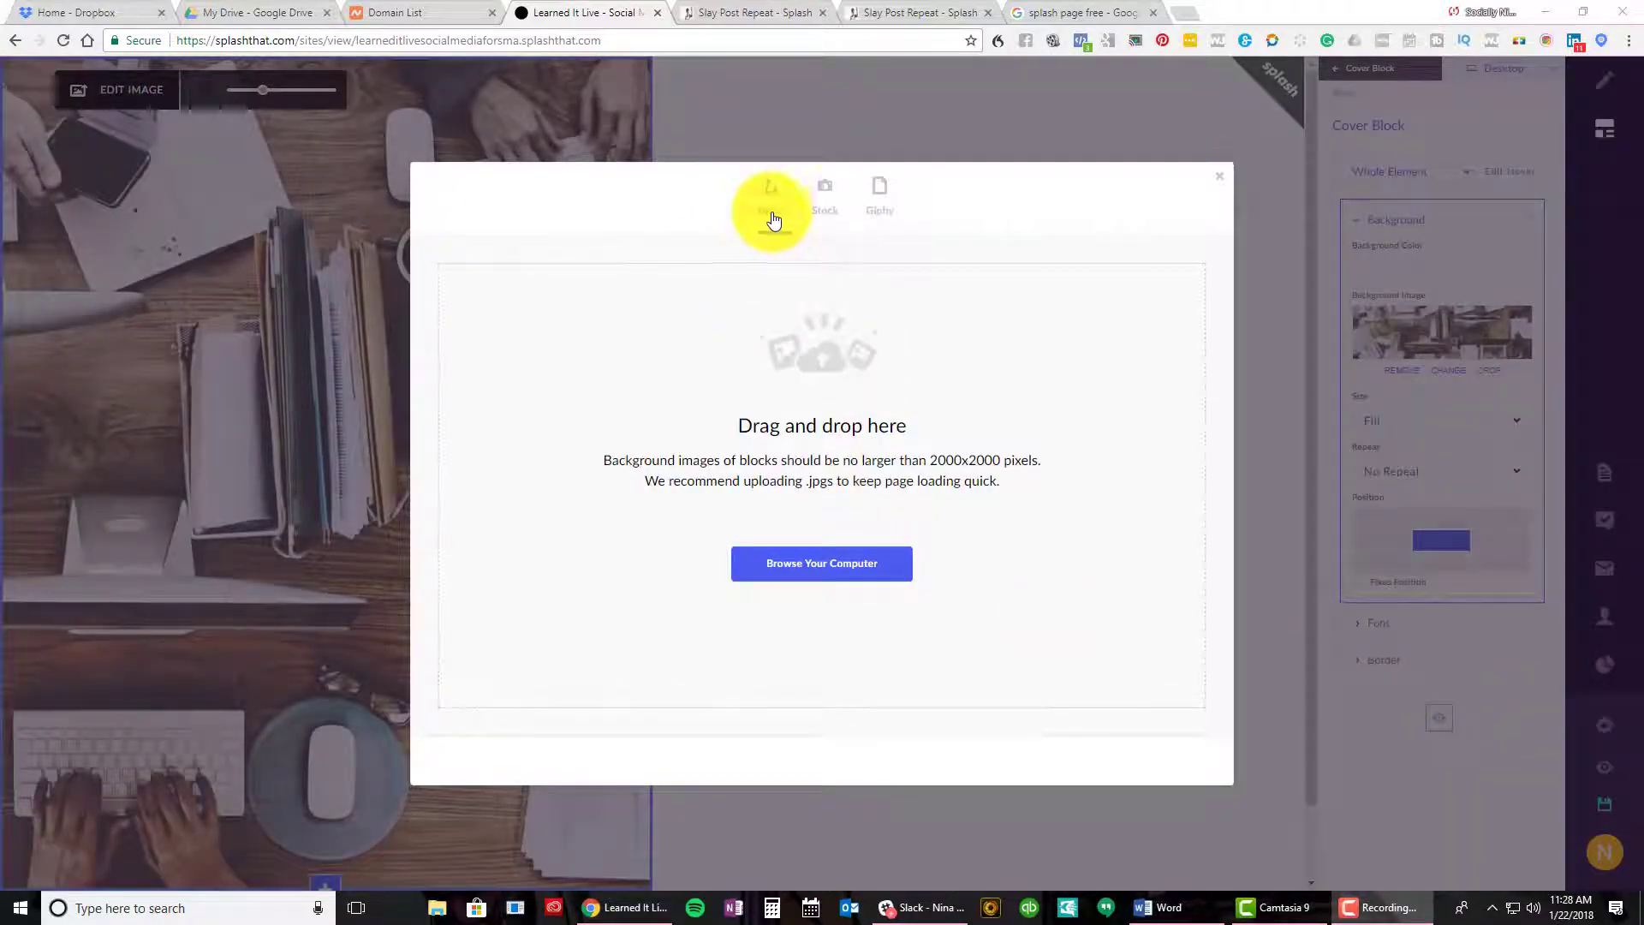
click(837, 200)
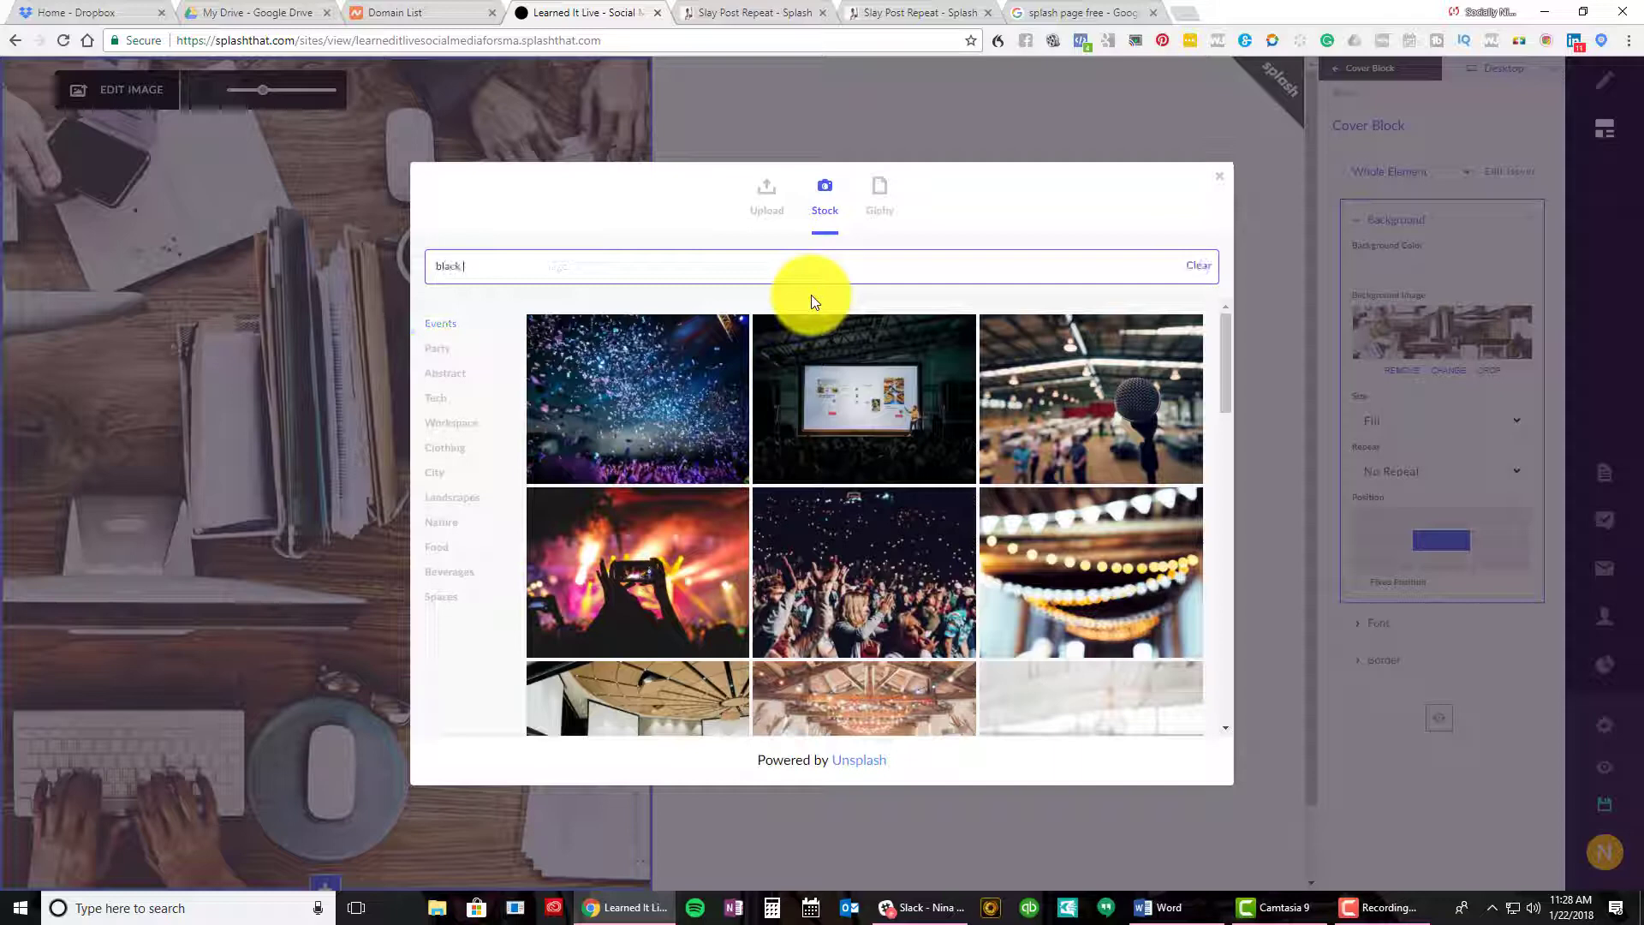
Search stock photos for 'black woman' and use the hoop-earring portrait as the cover
text(black woman)
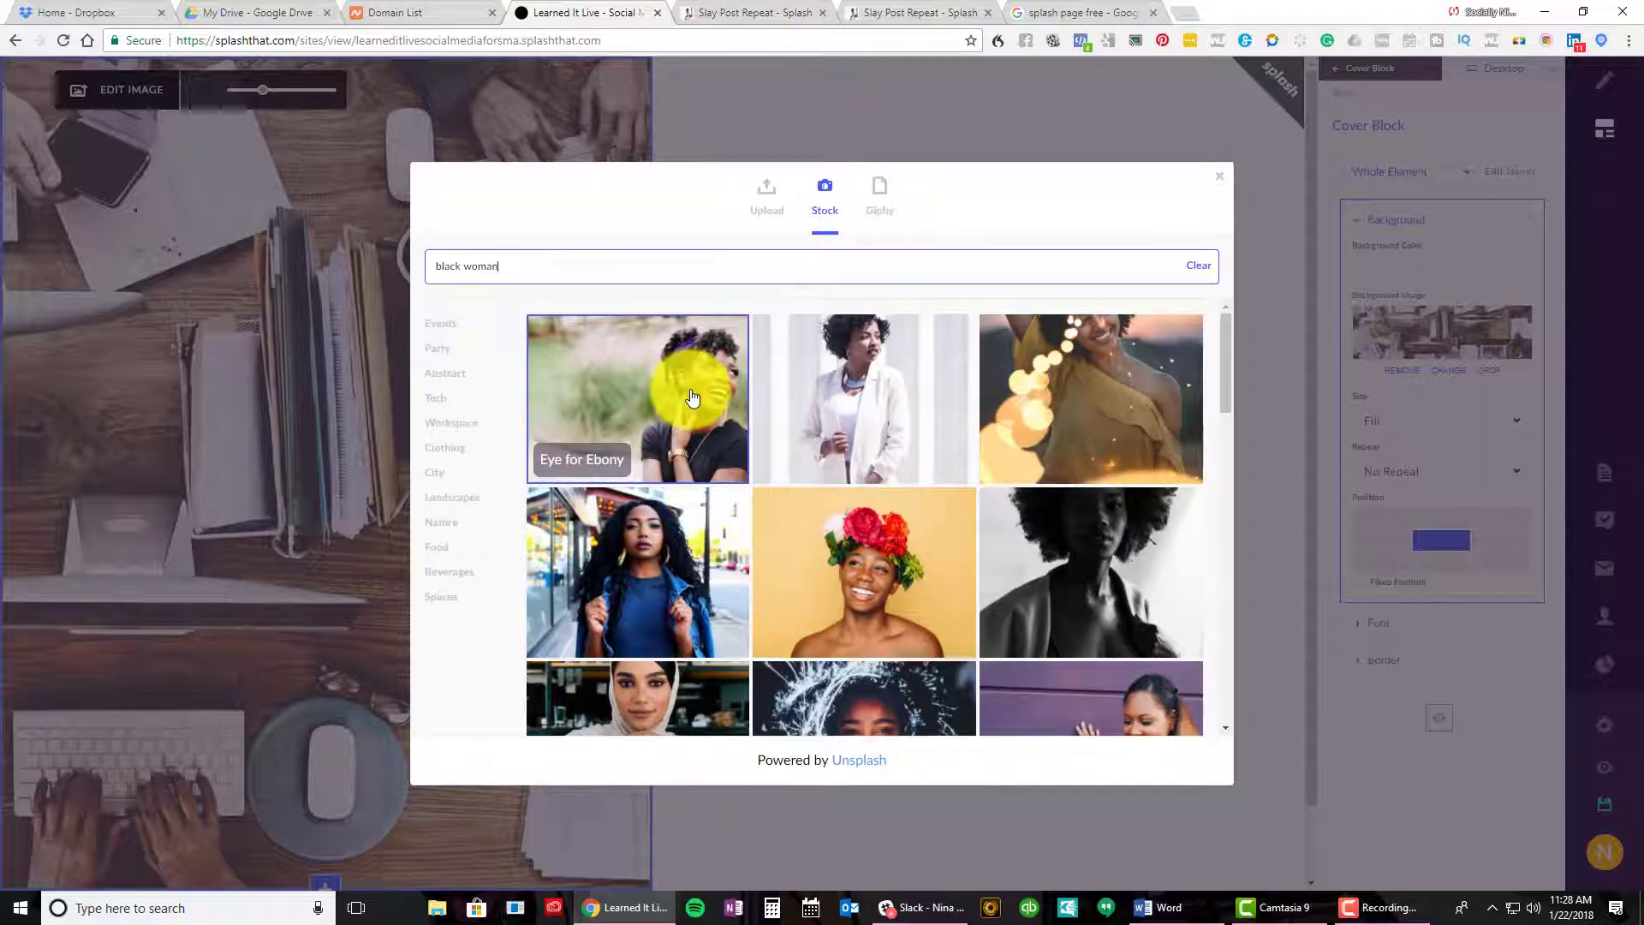
scroll(692, 396, down, 5)
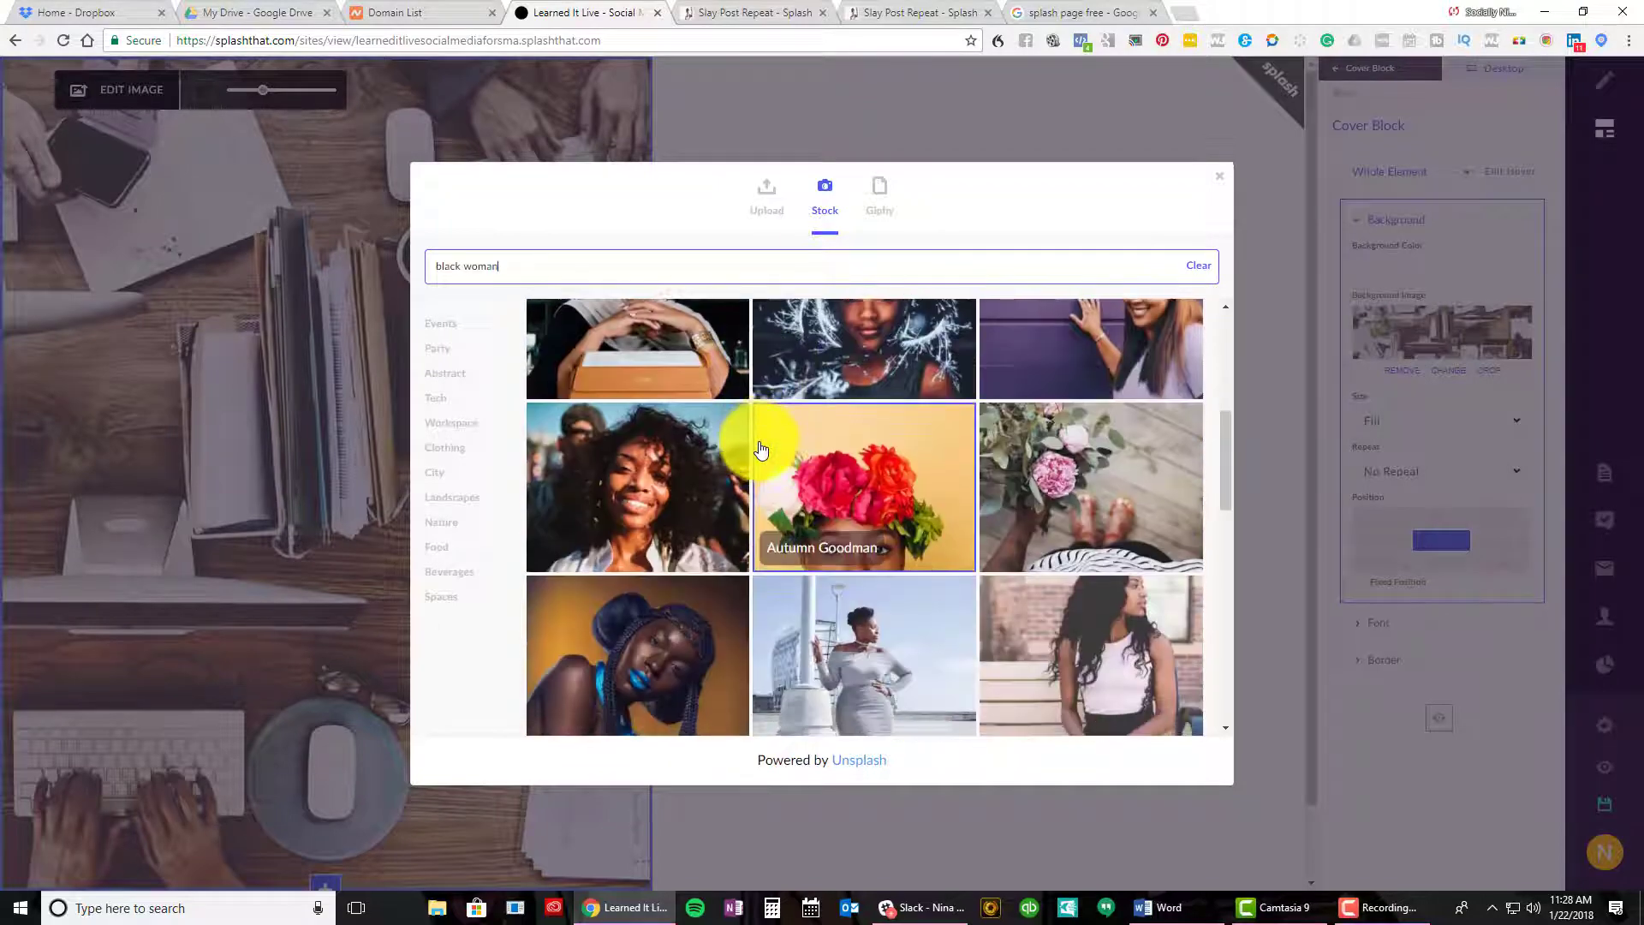
scroll(760, 445, down, 4)
scroll(745, 440, up, 2)
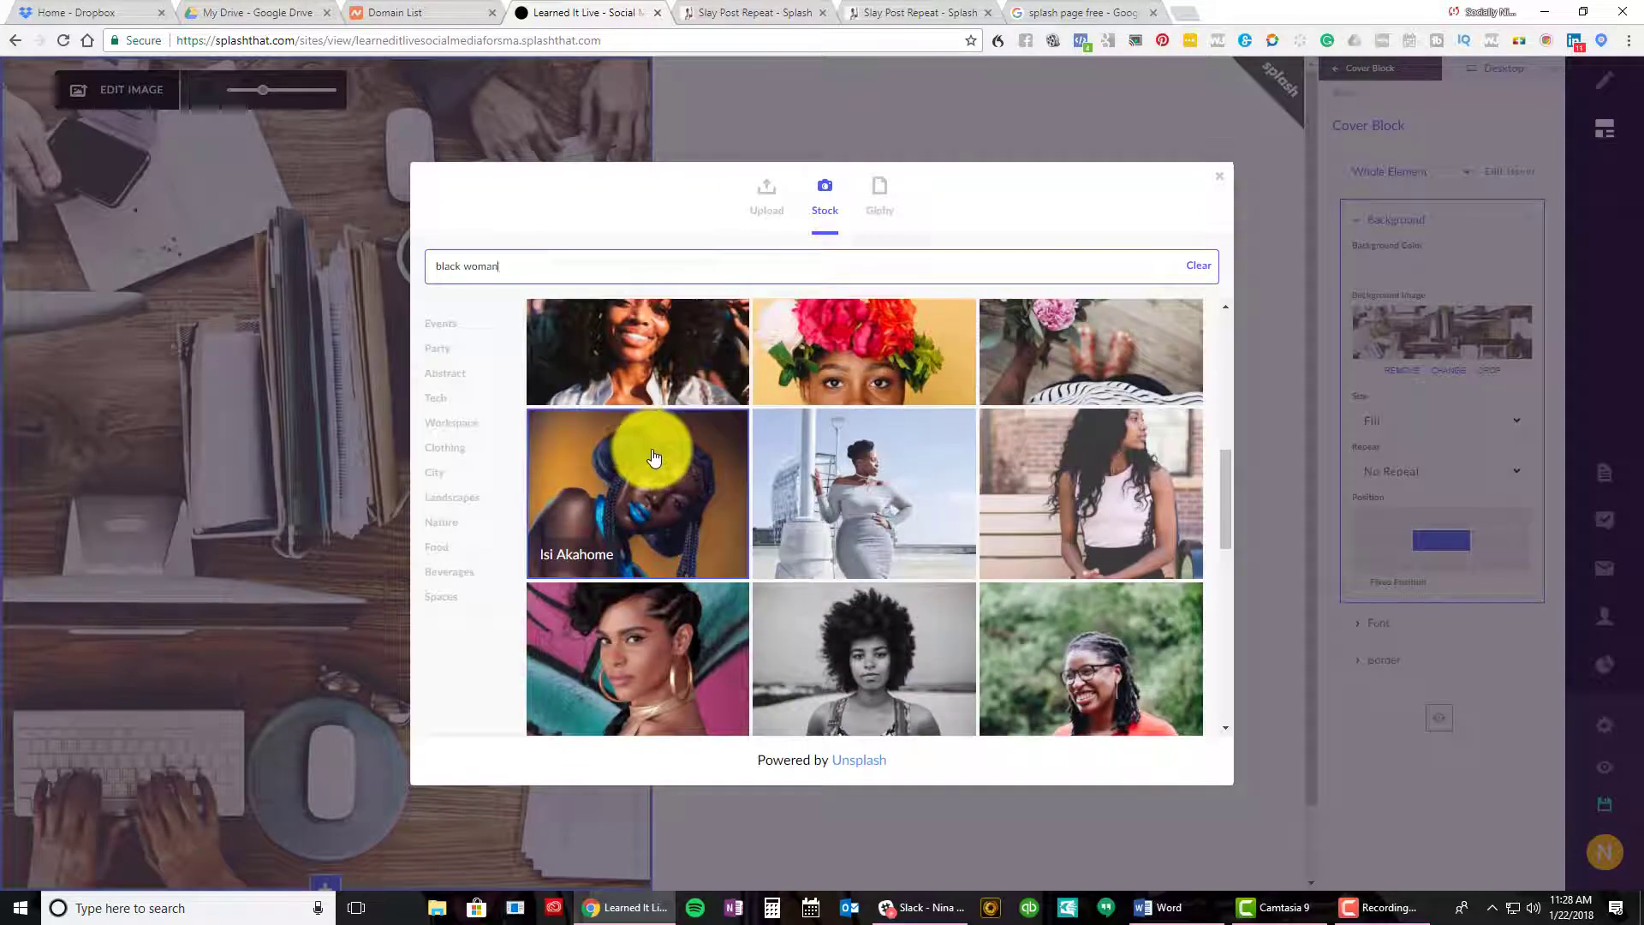
scroll(659, 459, down, 10)
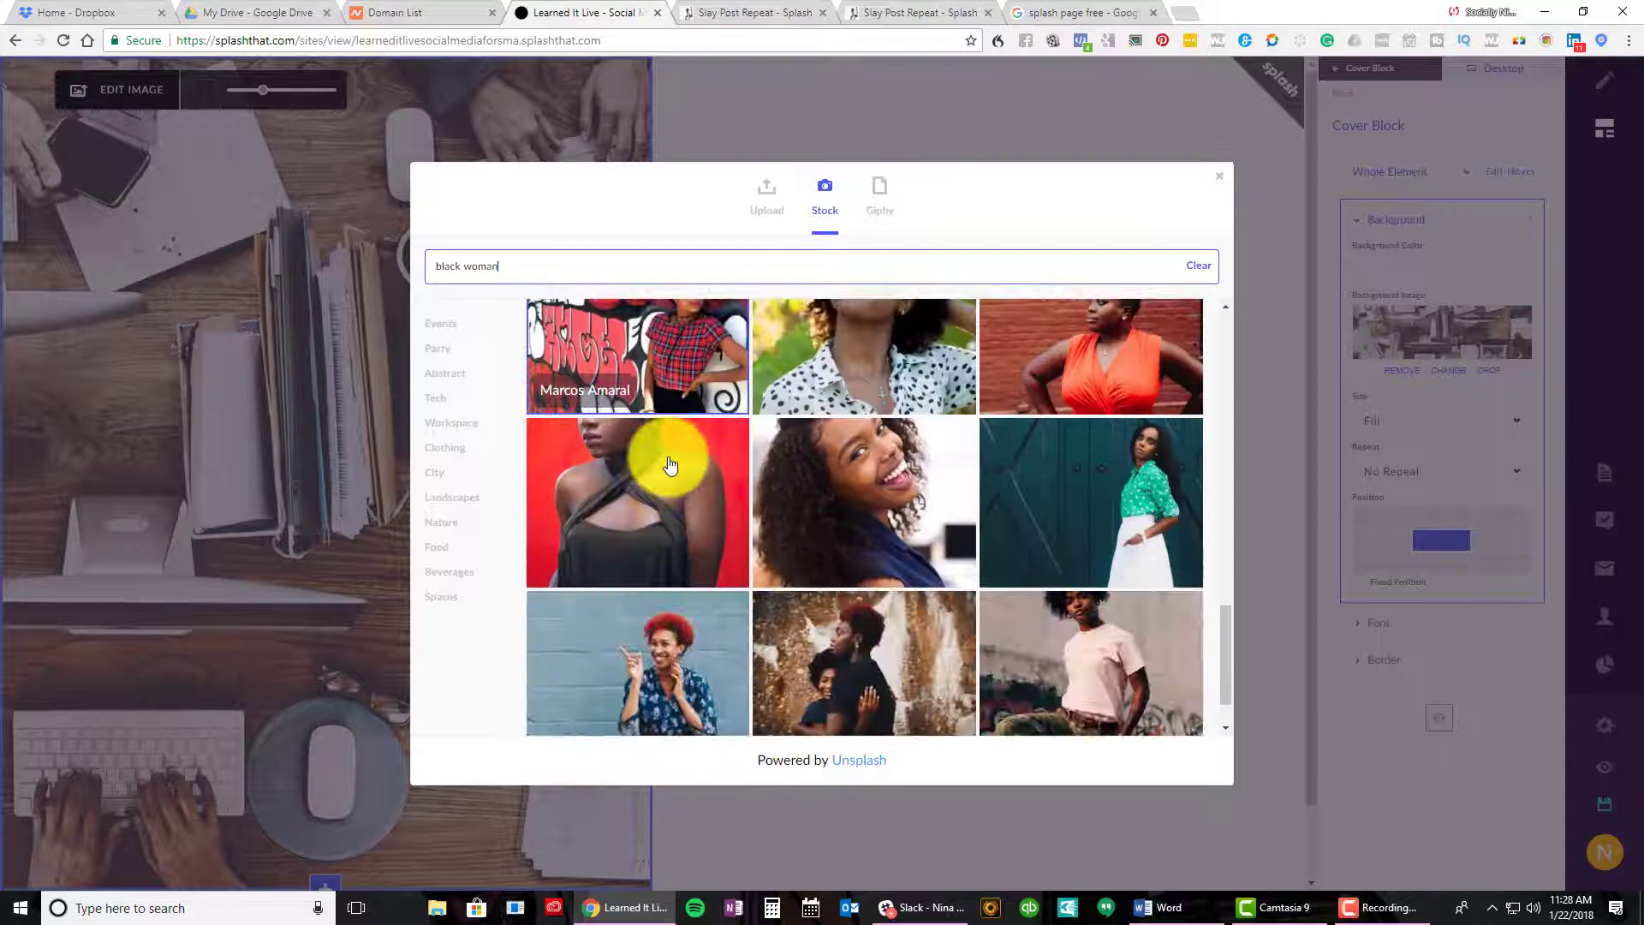
scroll(670, 465, up, 2)
scroll(669, 466, down, 5)
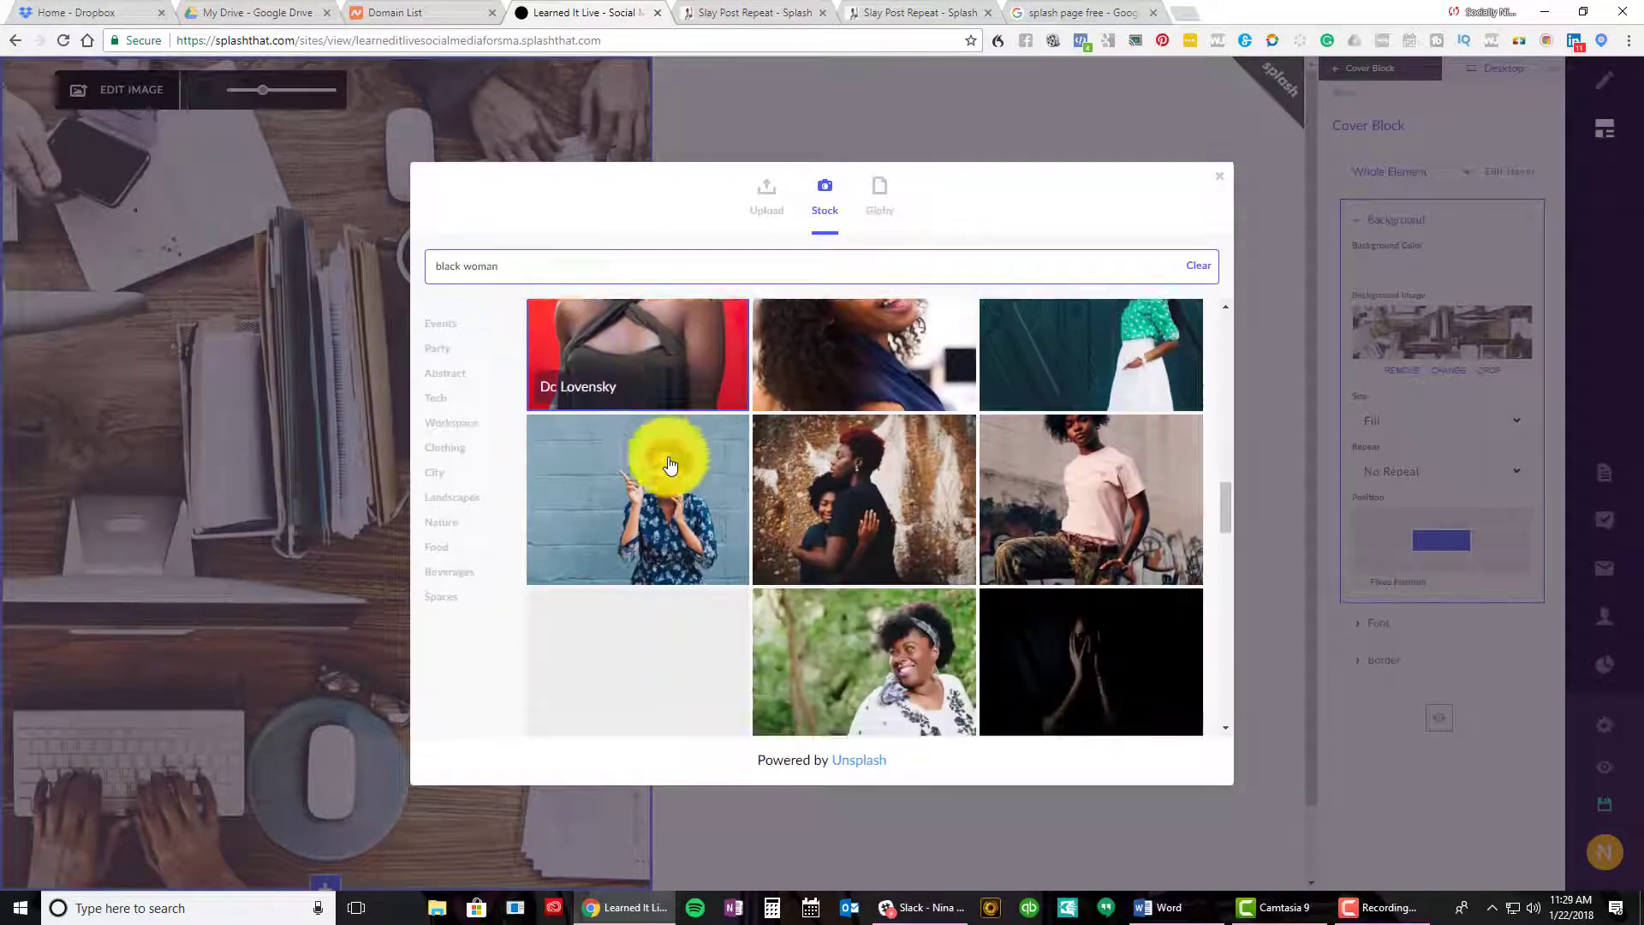
scroll(670, 465, down, 10)
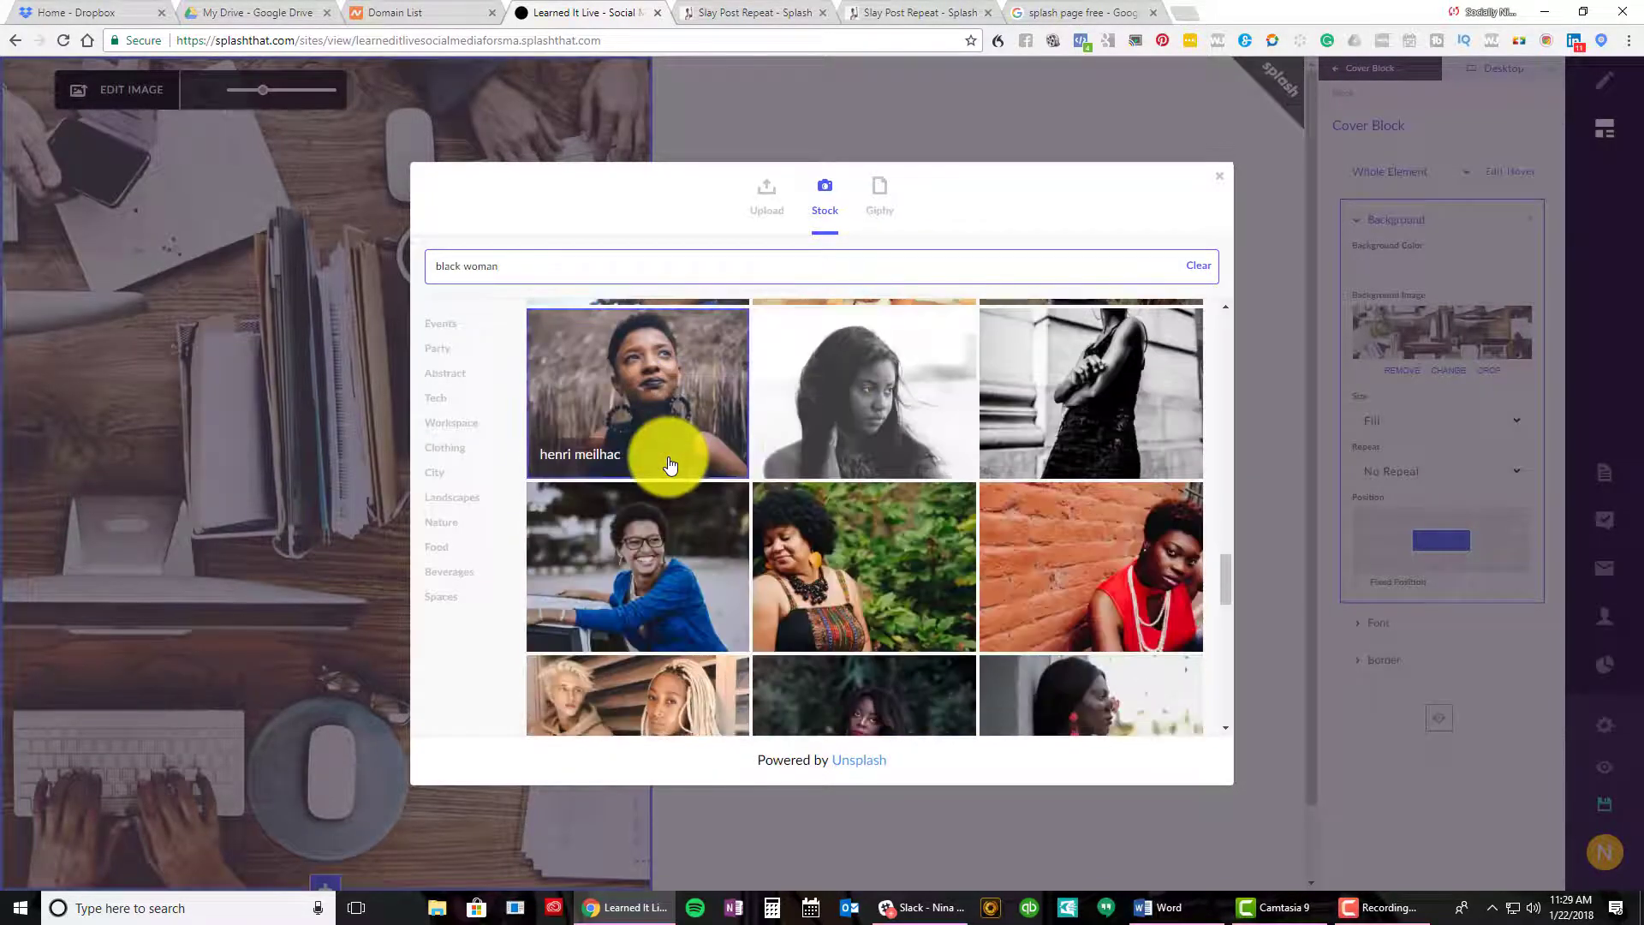
click(673, 416)
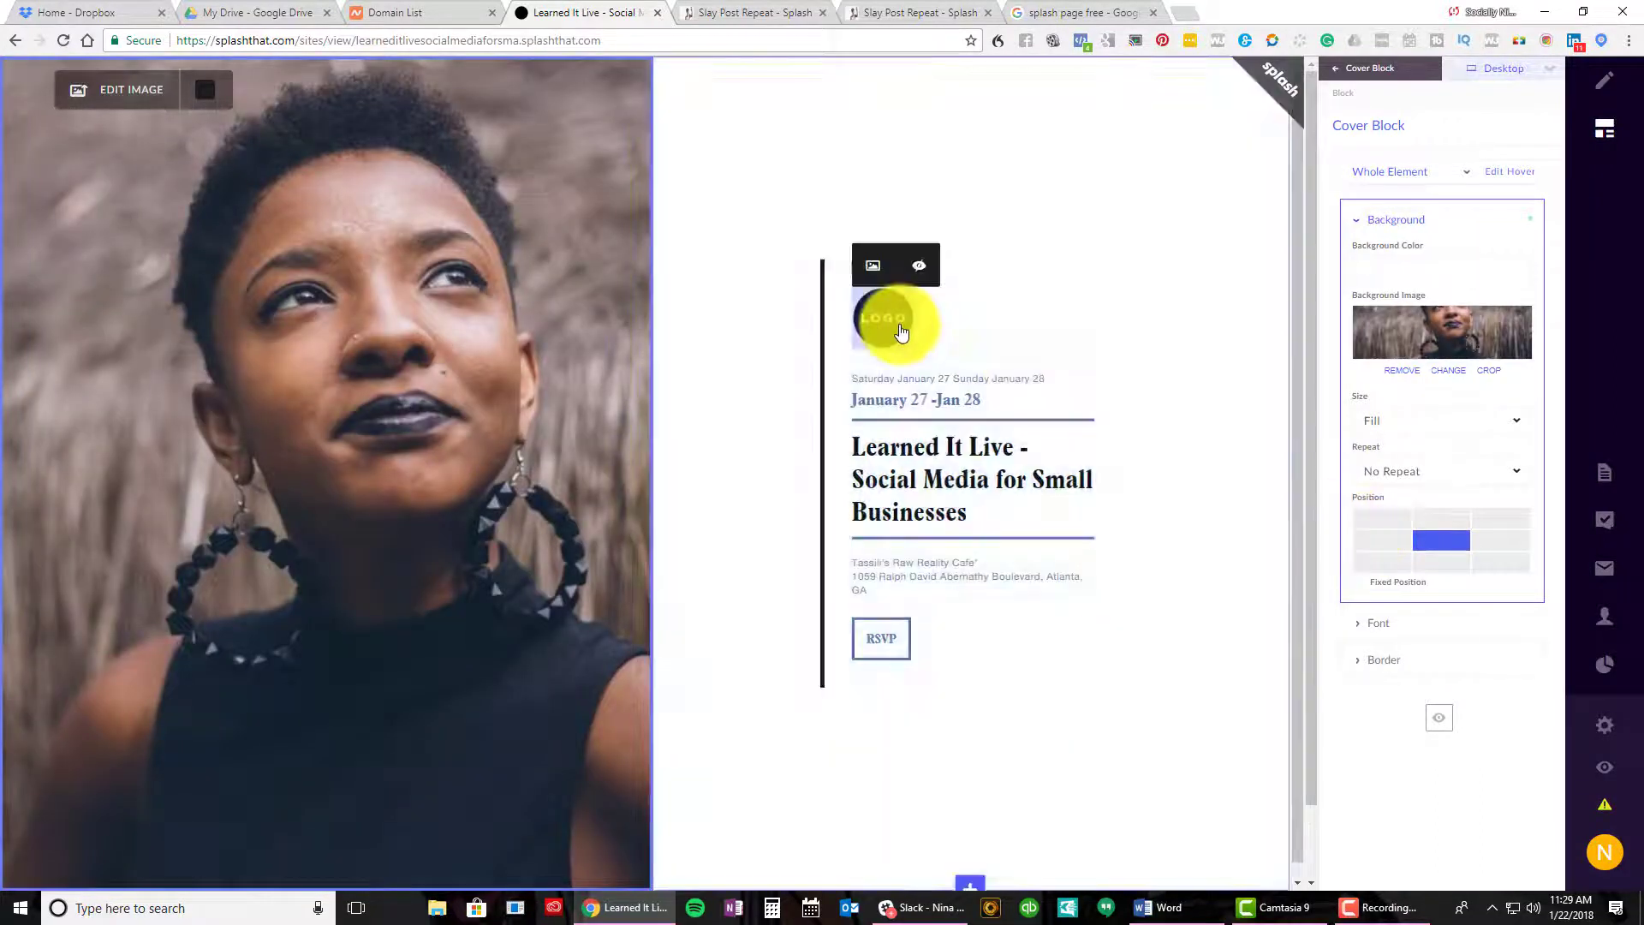
Replace the logo with the LIT - Learned it Logo Black file from the computer
click(901, 332)
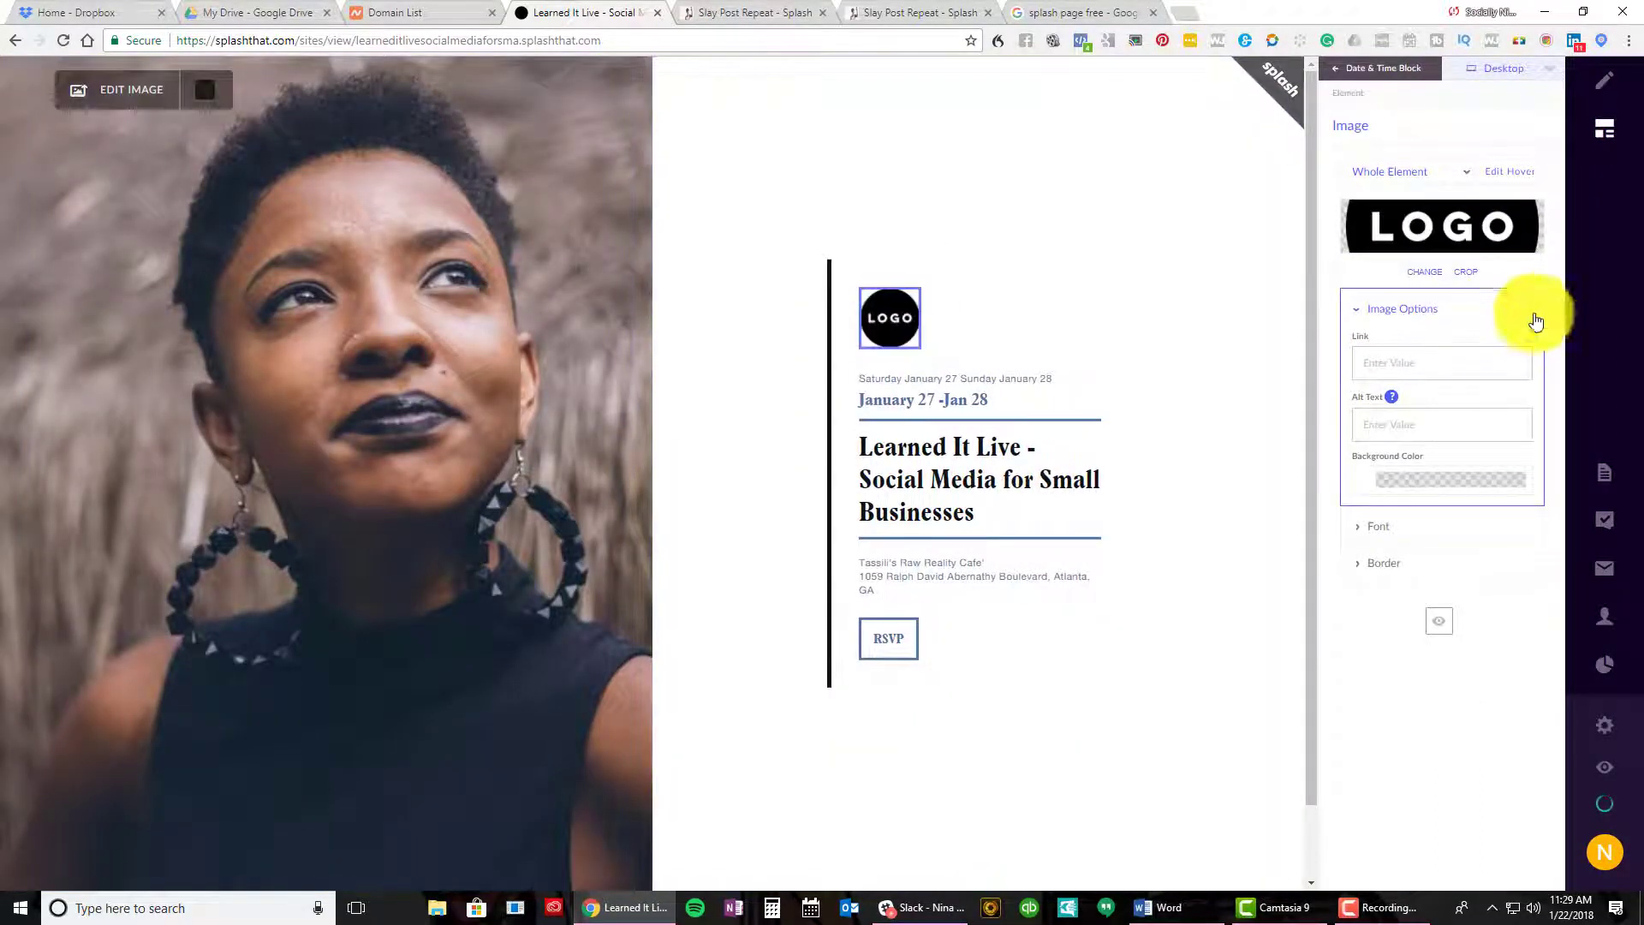
click(1421, 271)
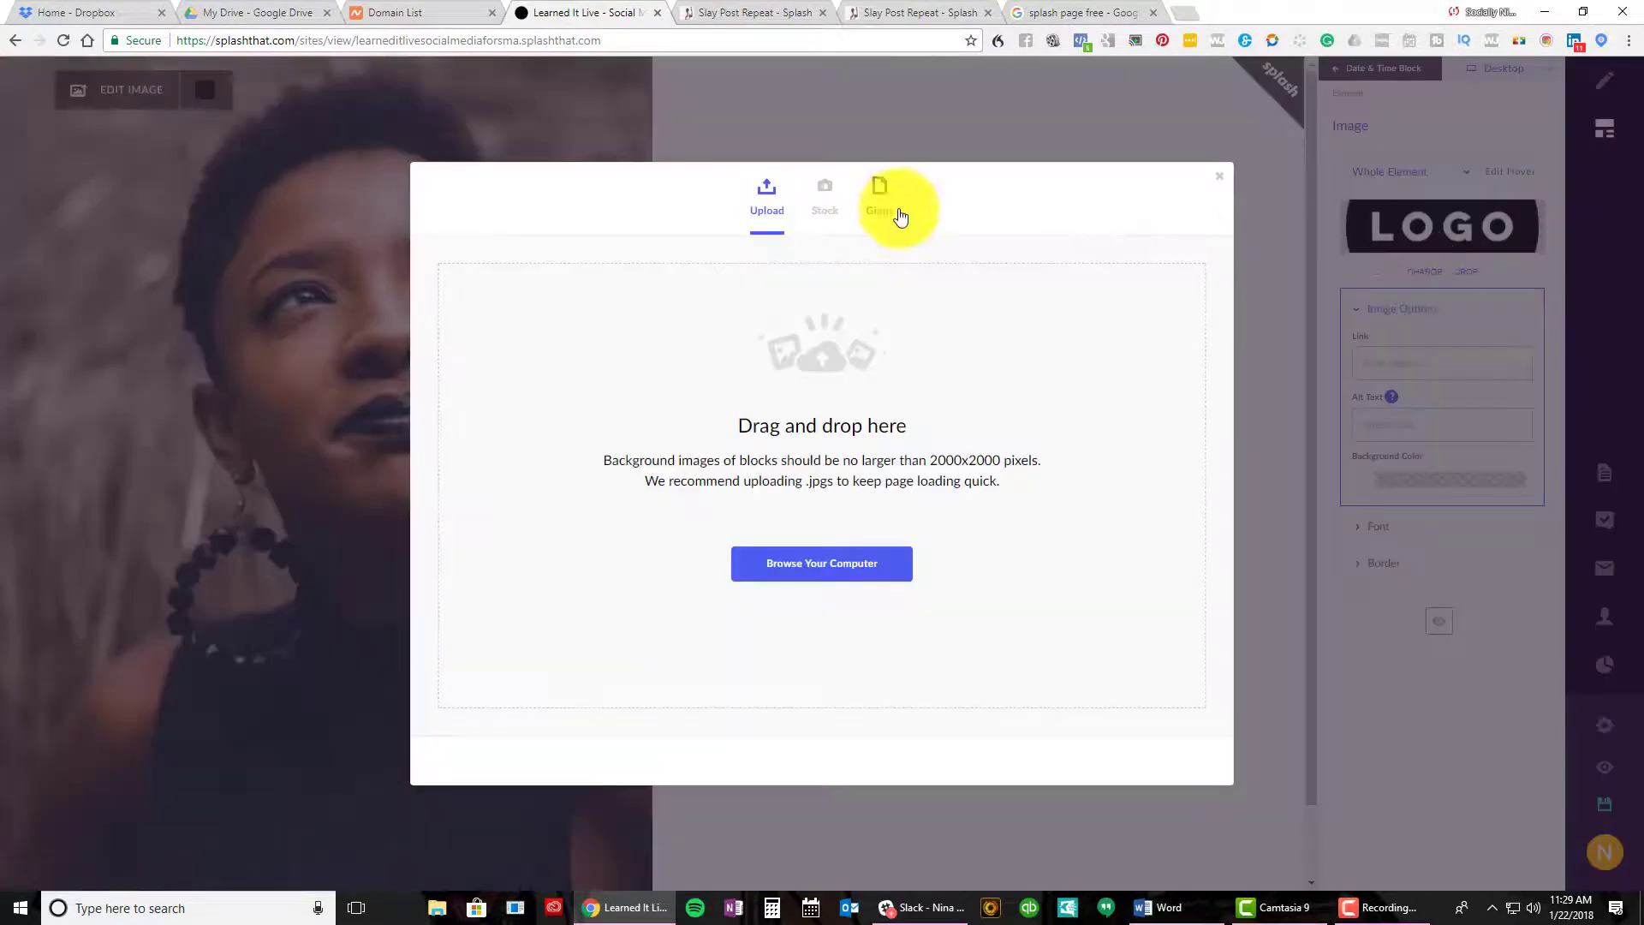
click(818, 582)
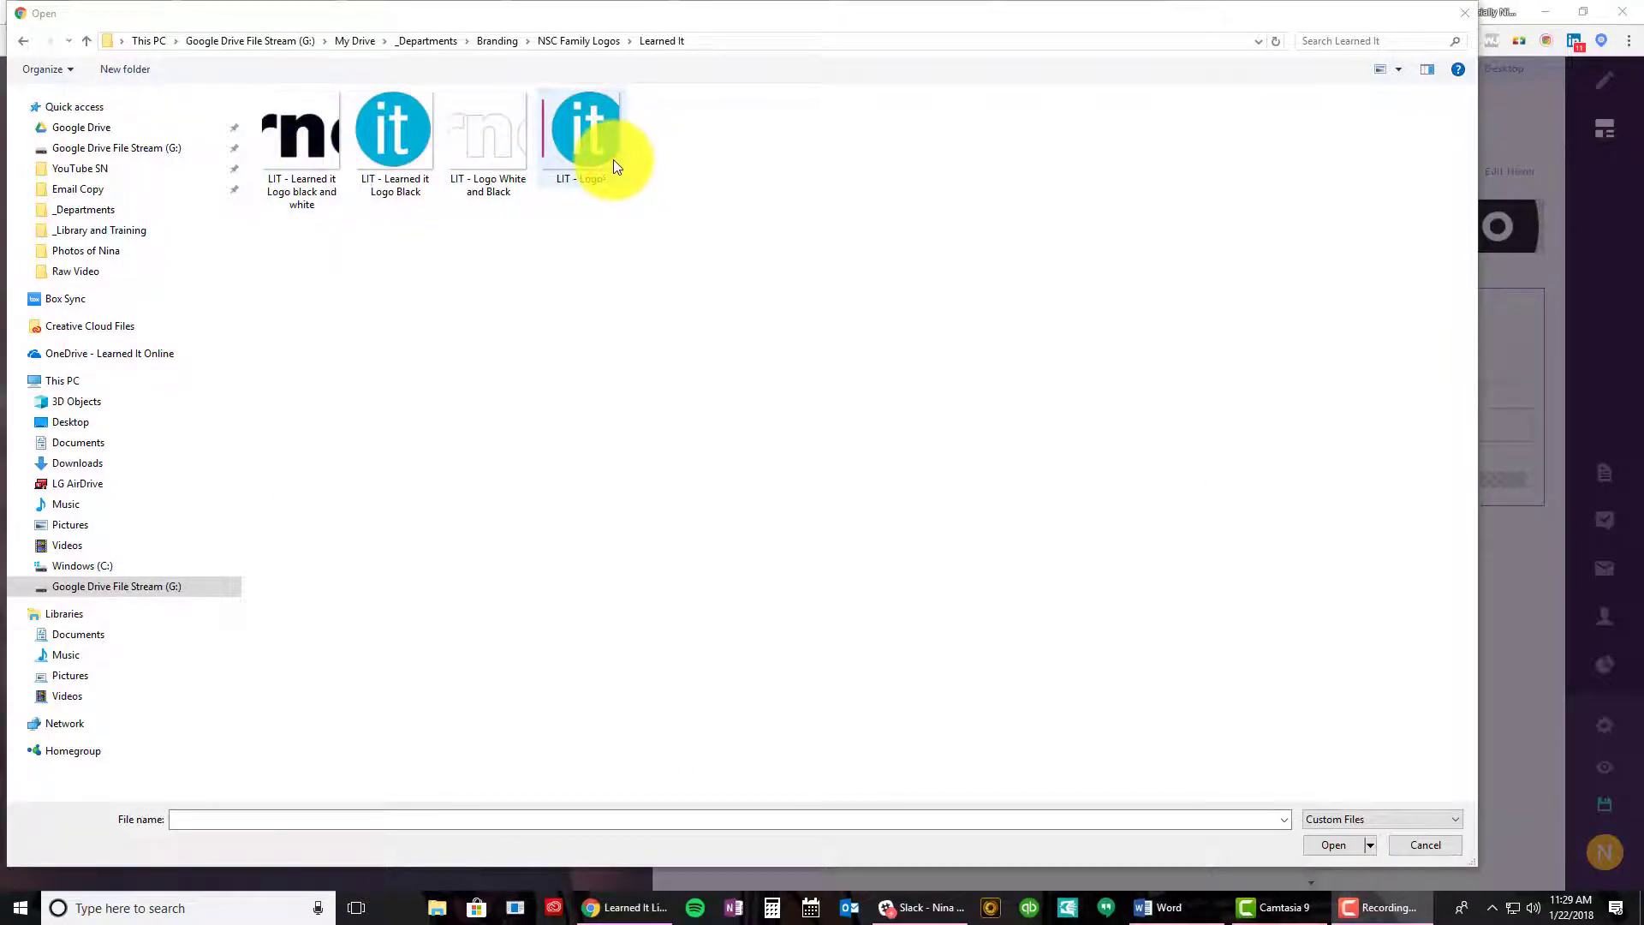
double_click(570, 151)
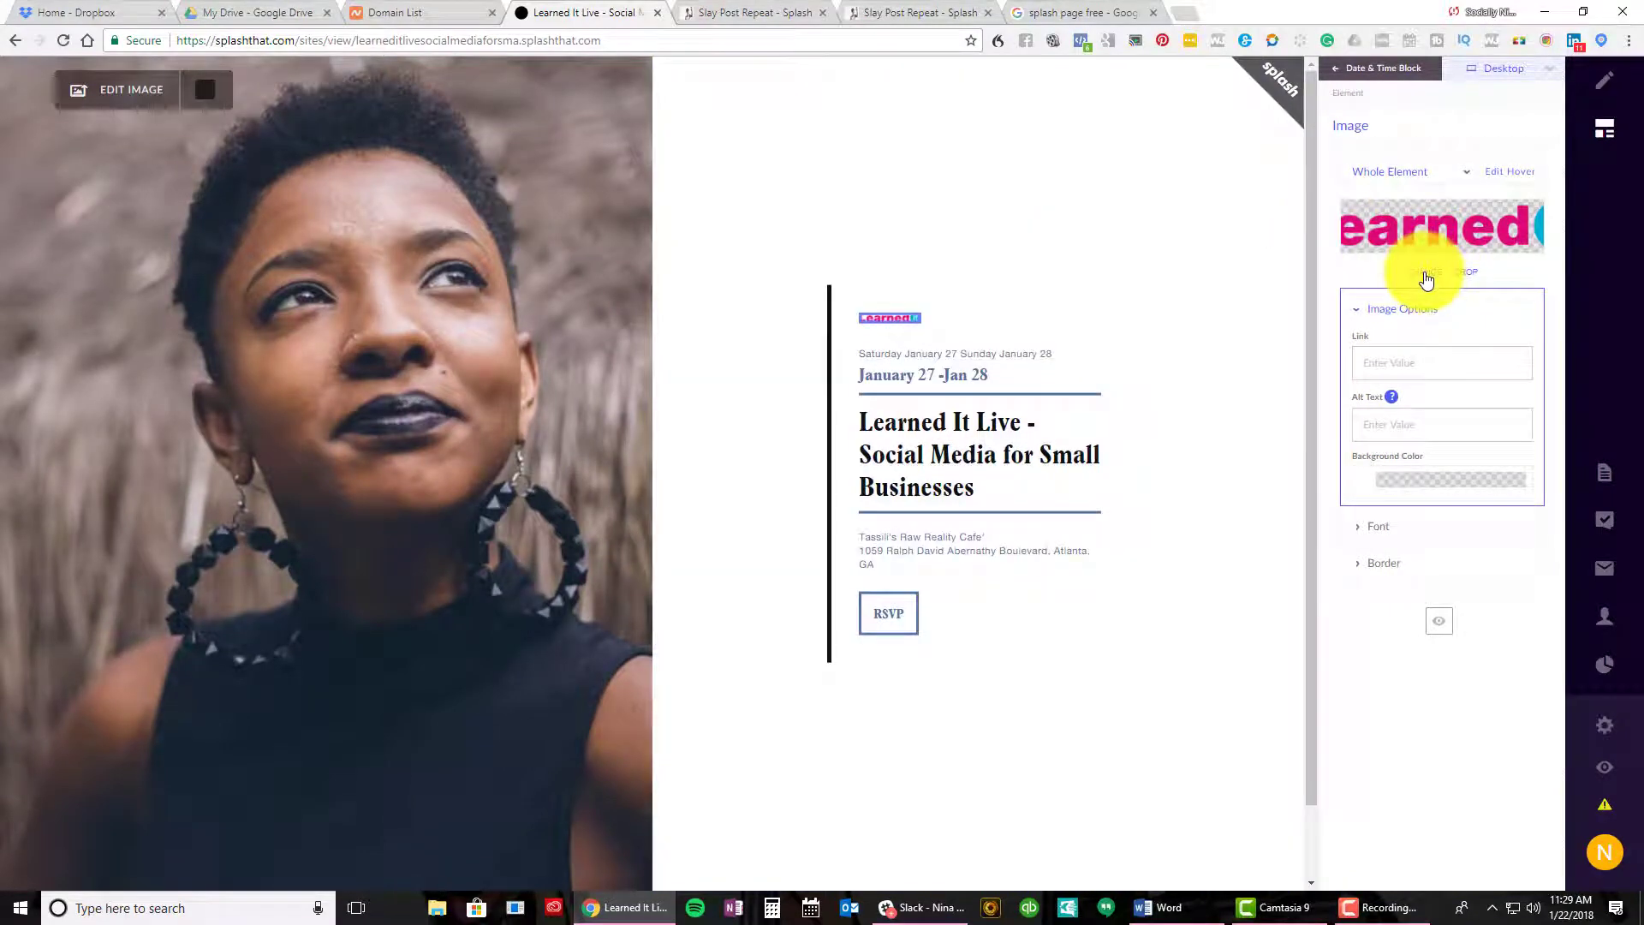
click(1425, 276)
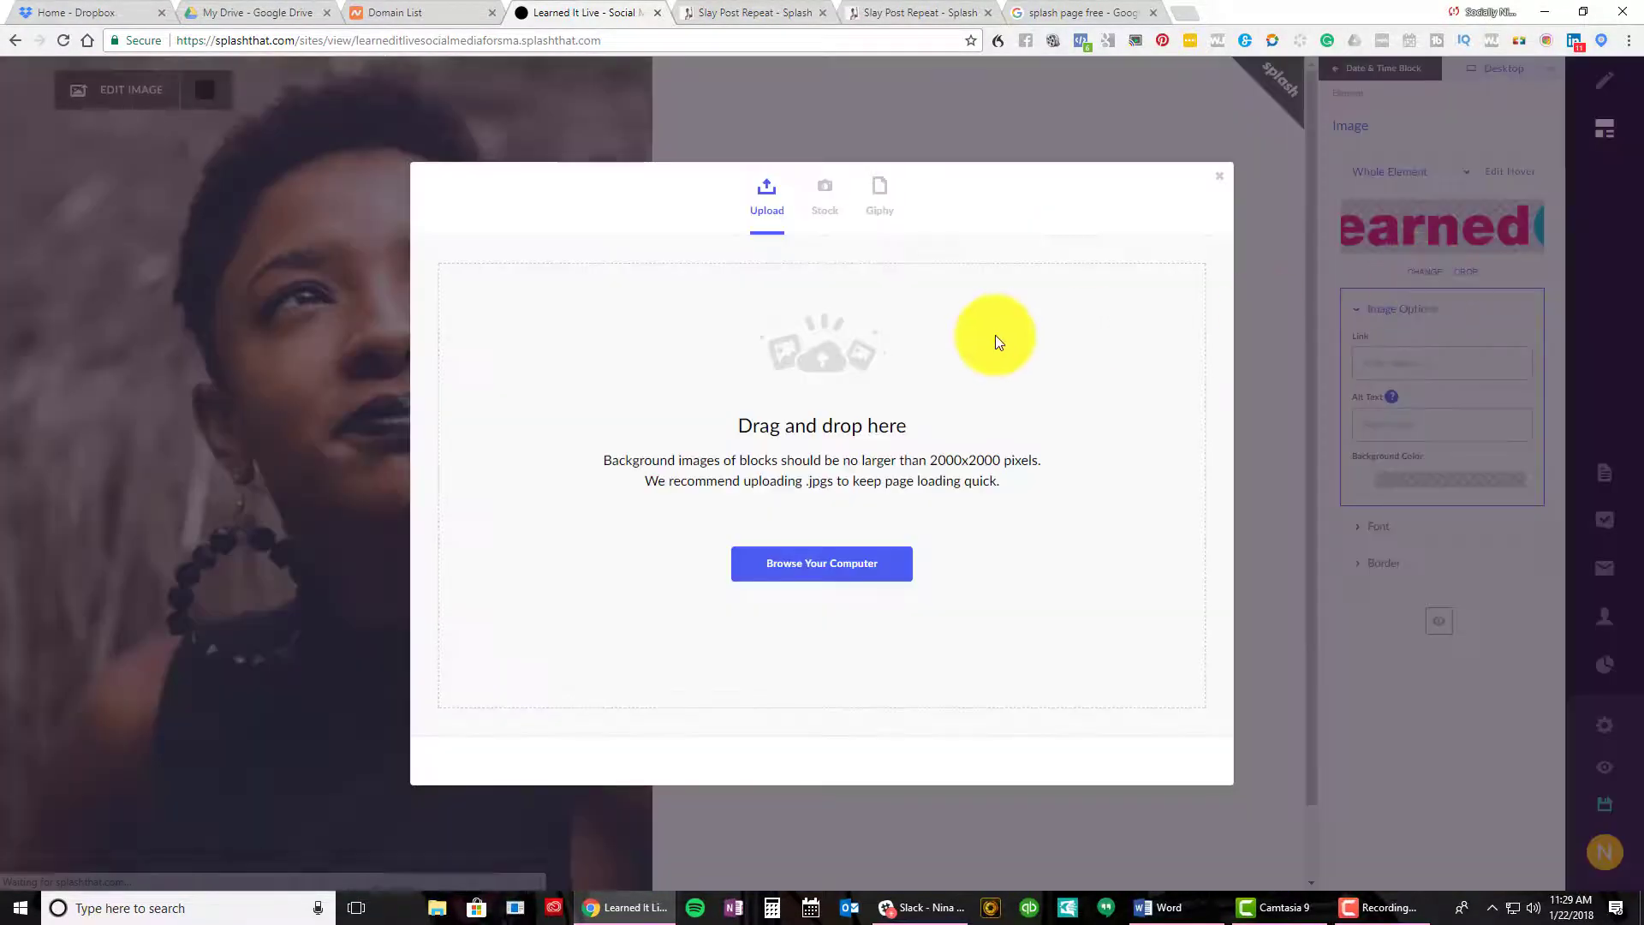
click(821, 575)
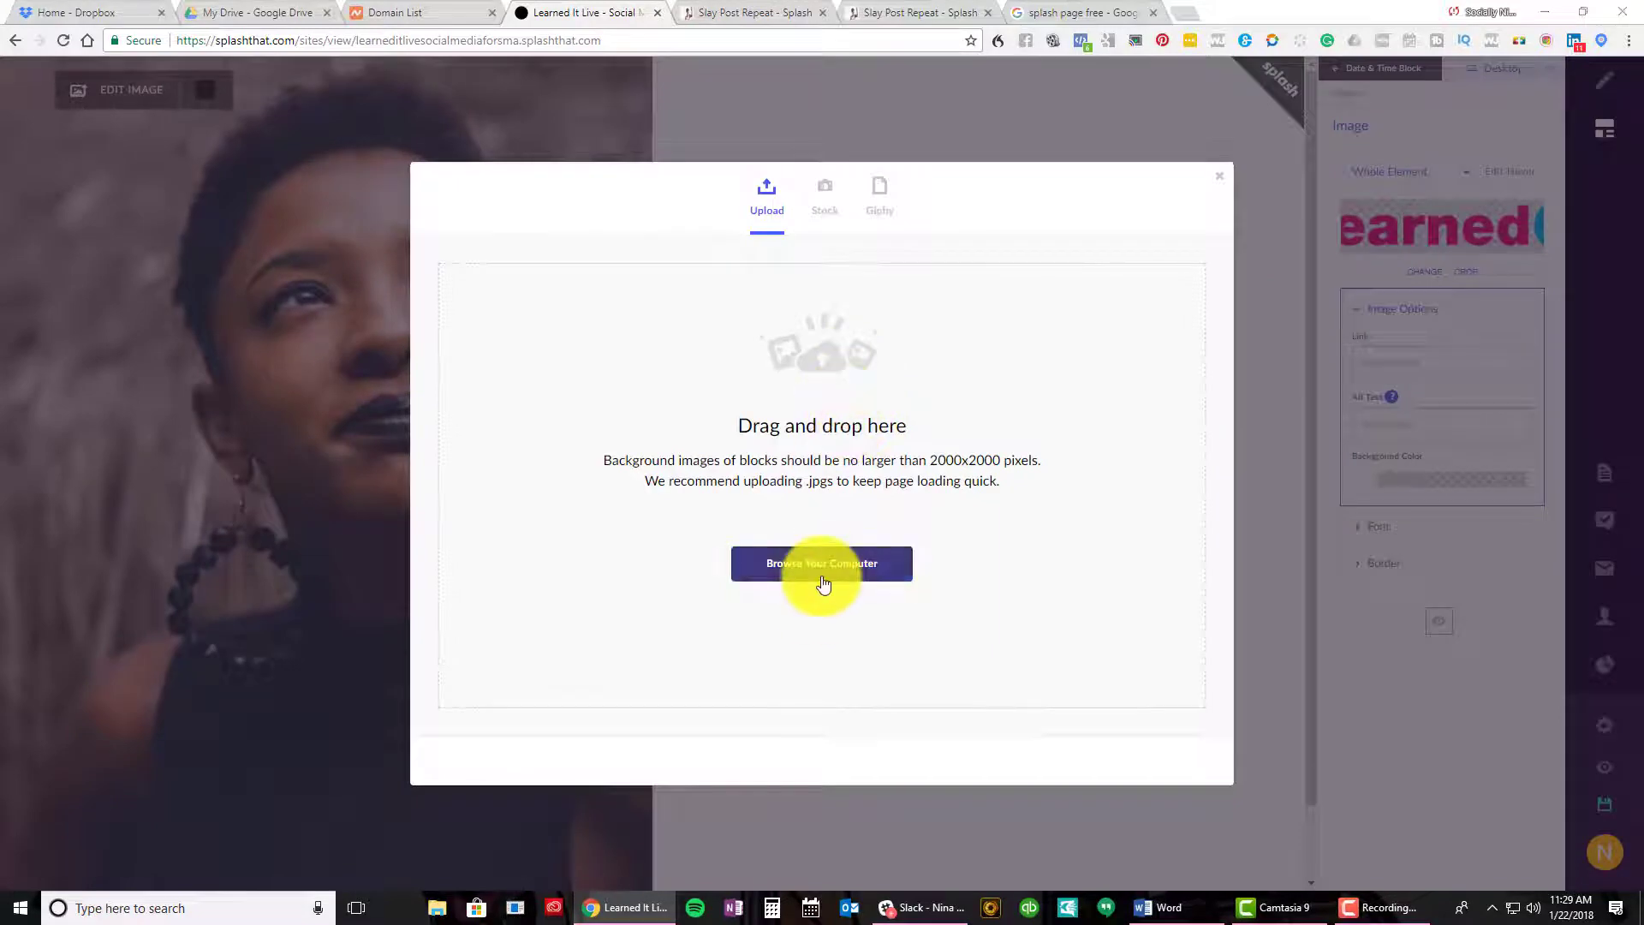
double_click(402, 130)
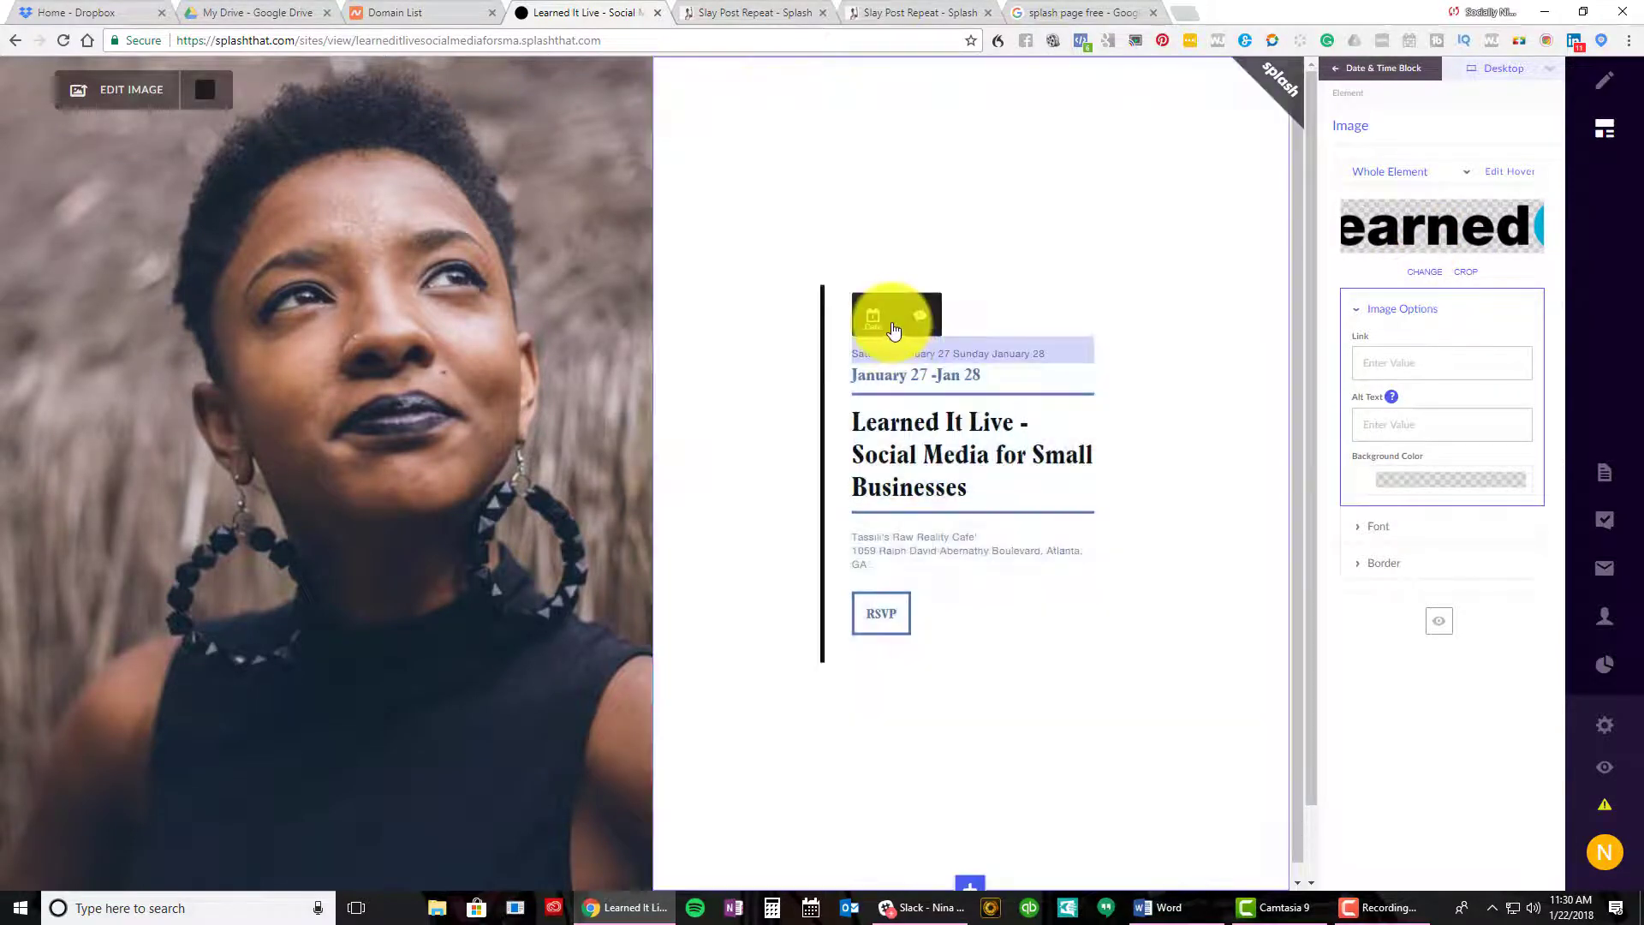
mouse_move(916, 344)
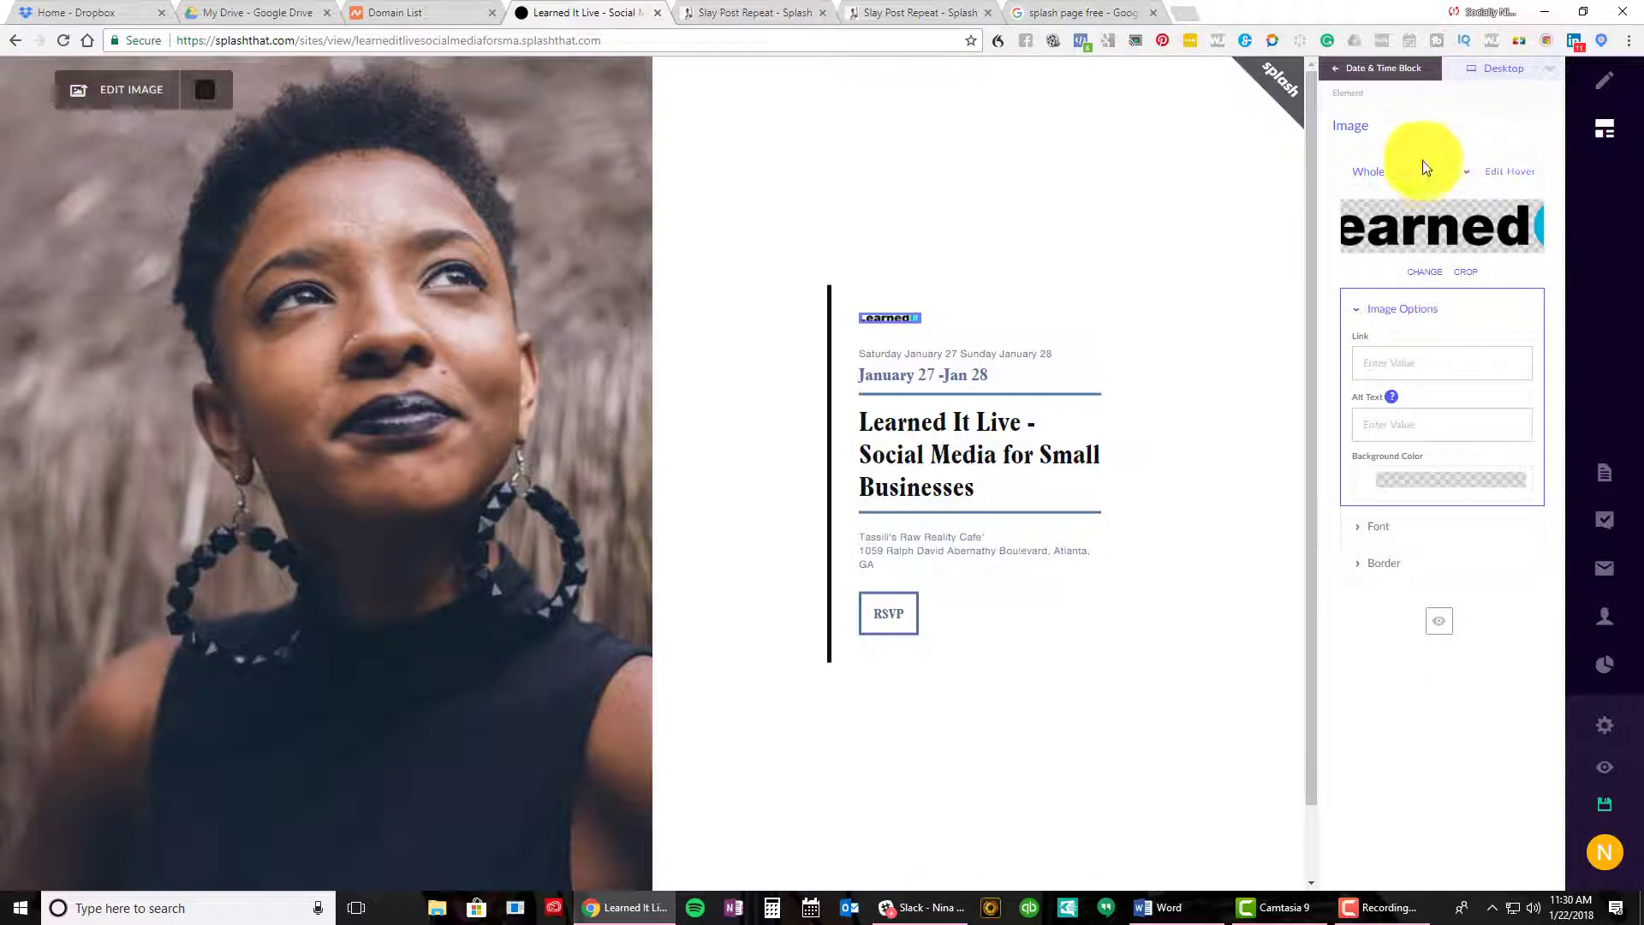
click(1417, 172)
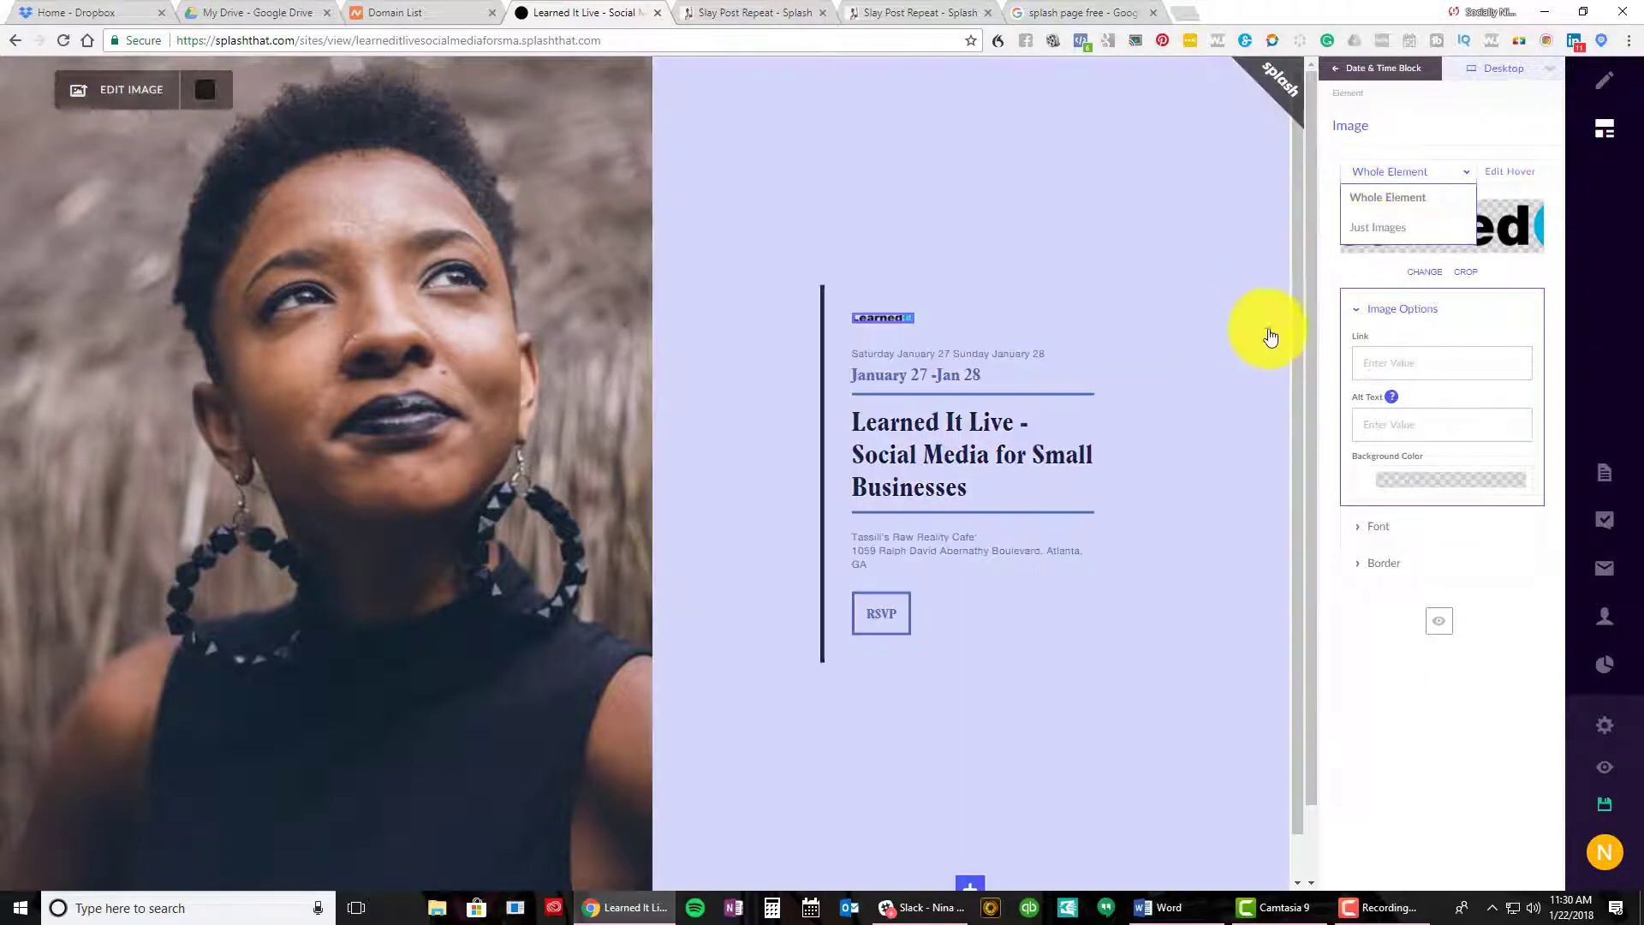
click(1521, 291)
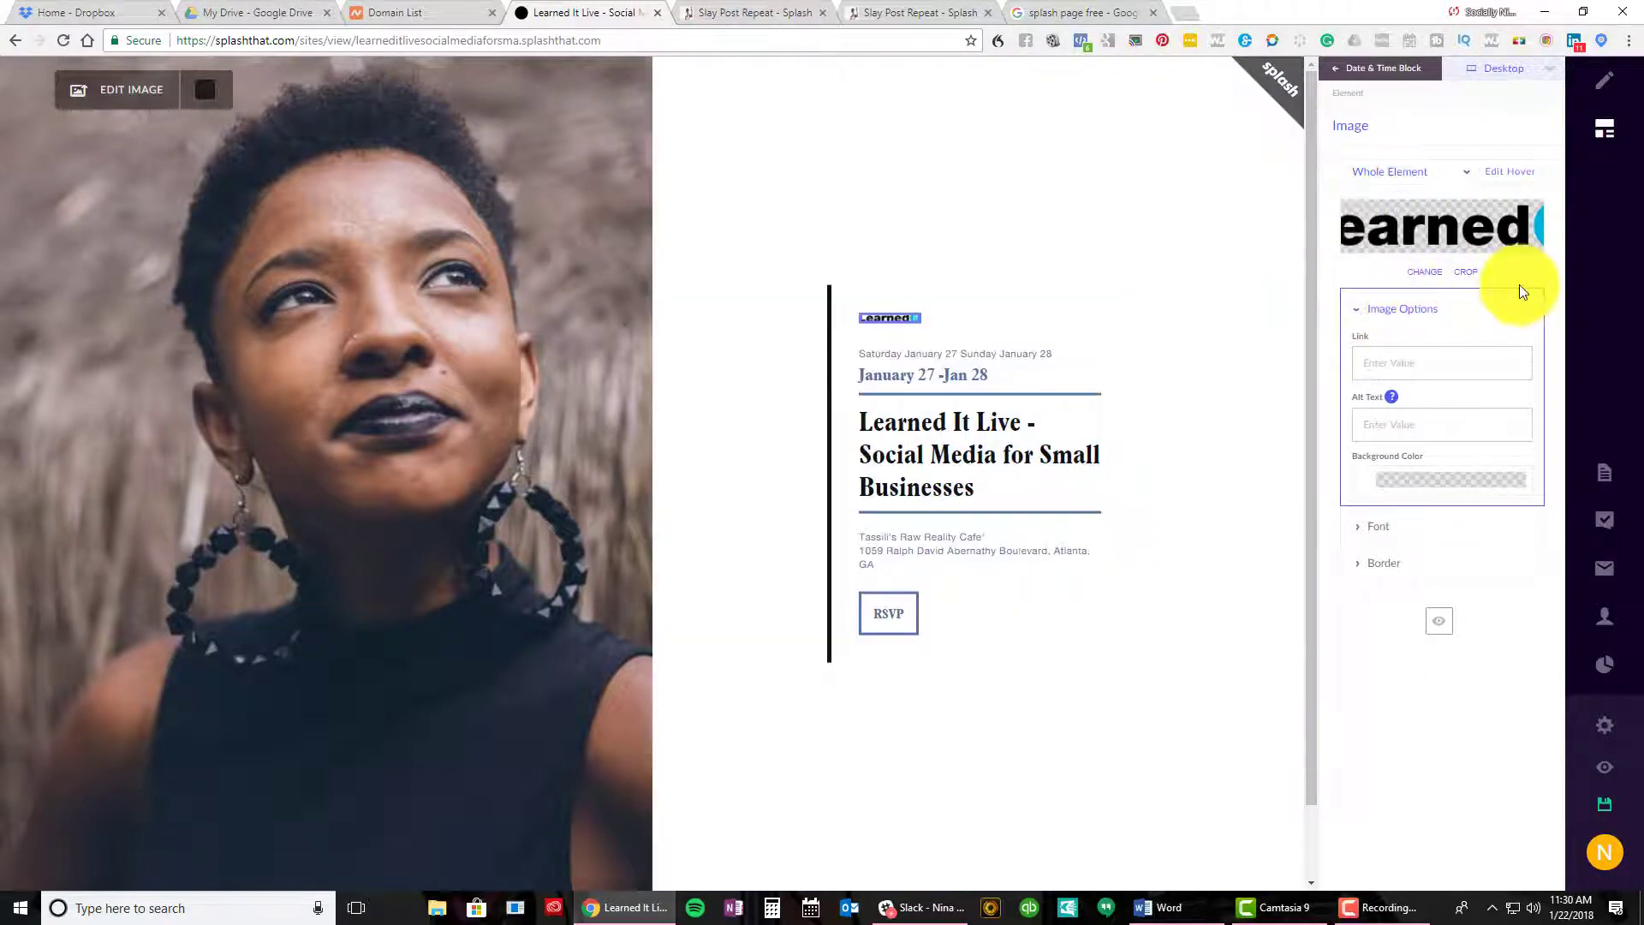
click(1388, 362)
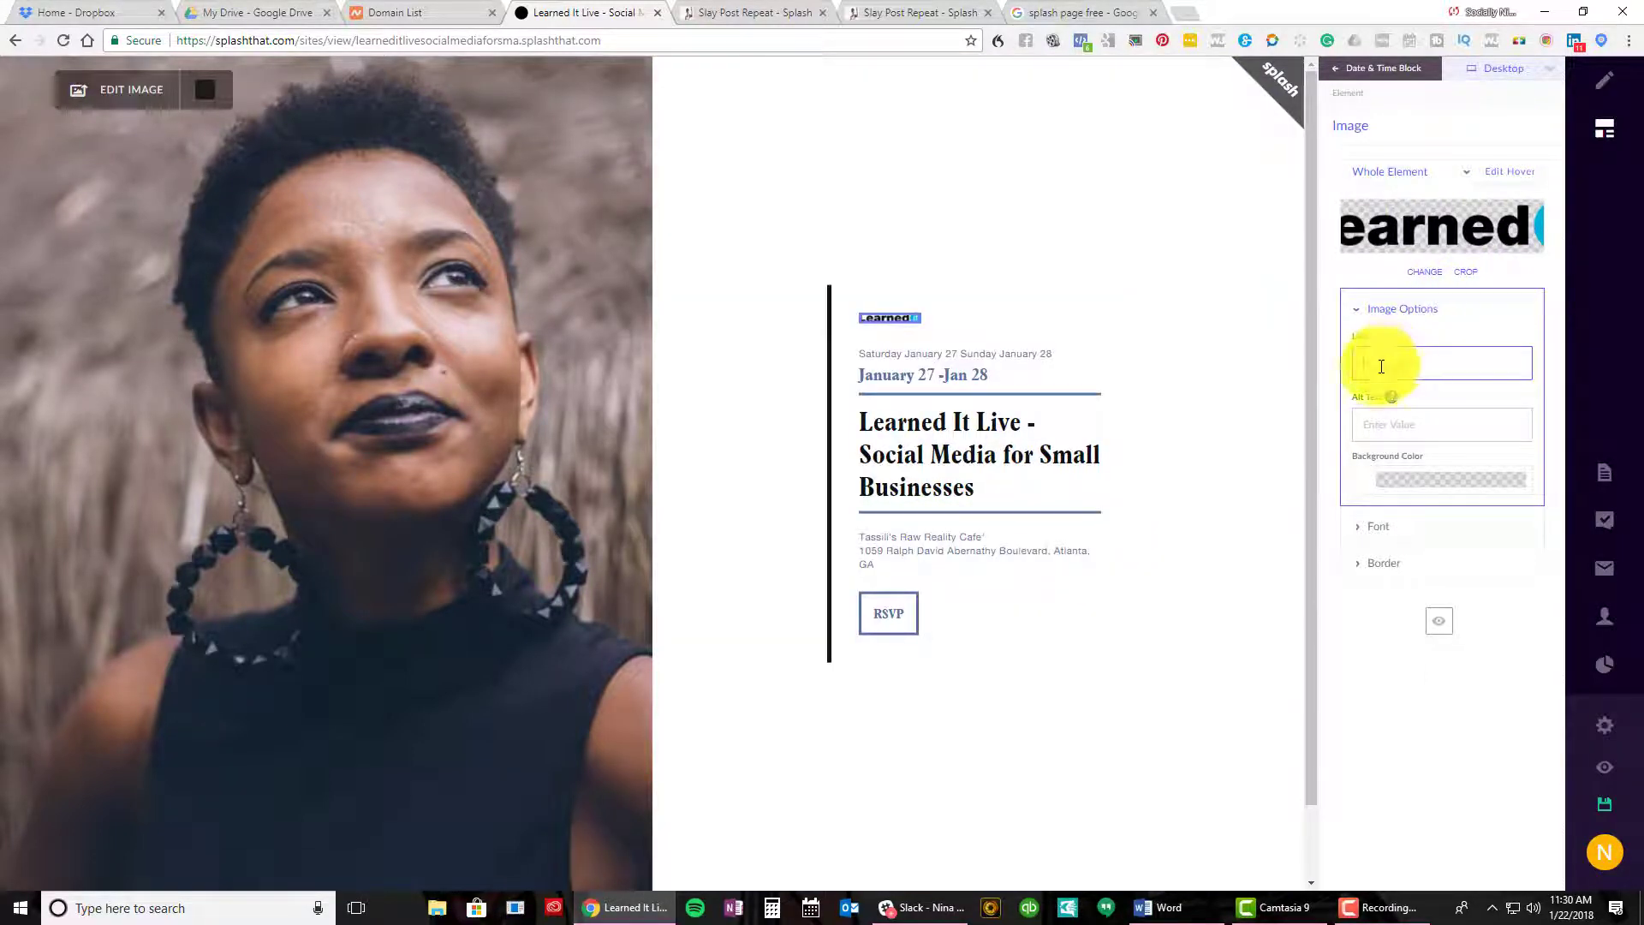
click(904, 318)
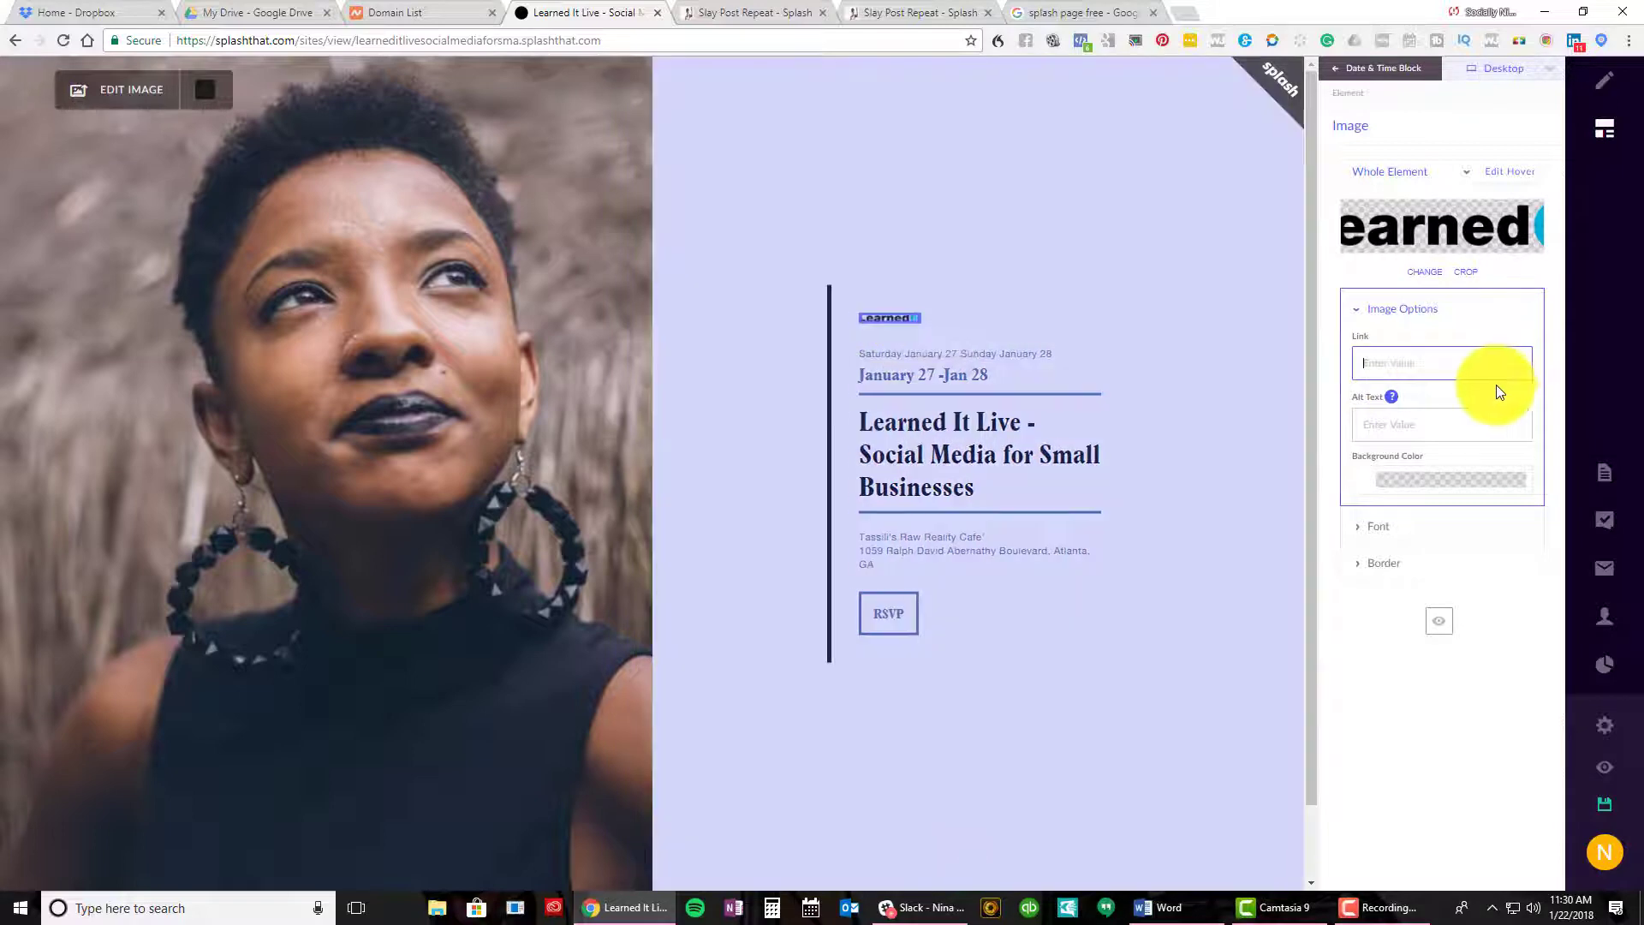
text(http://www.learneditonline.com)
key(Tab)
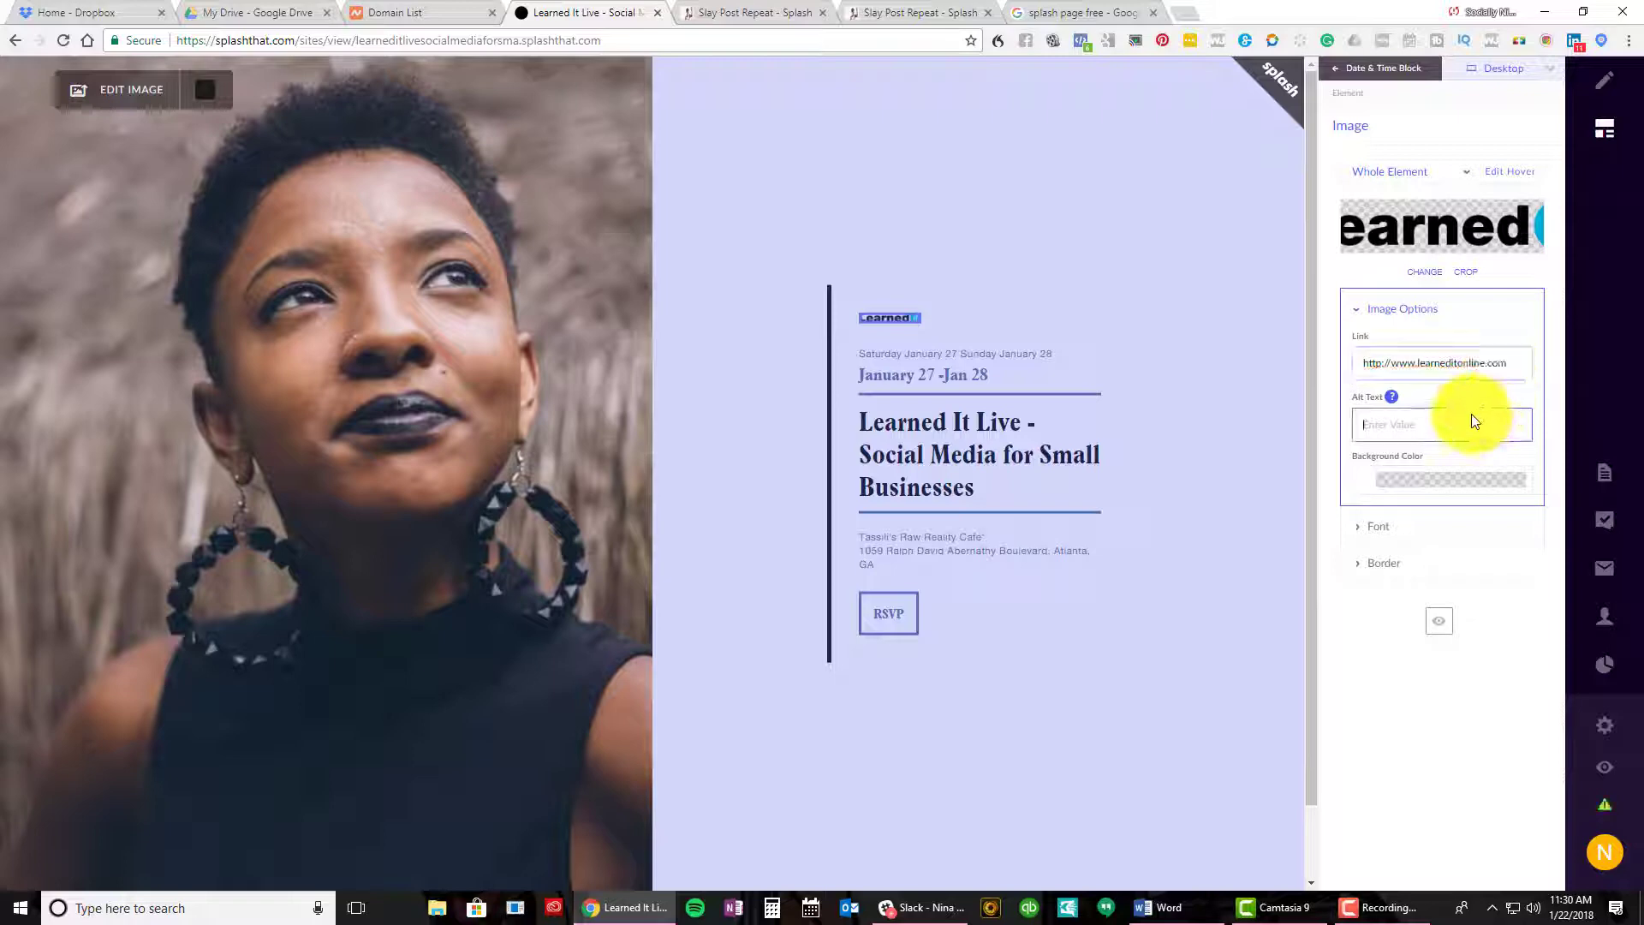
text(Small Business Training Hub)
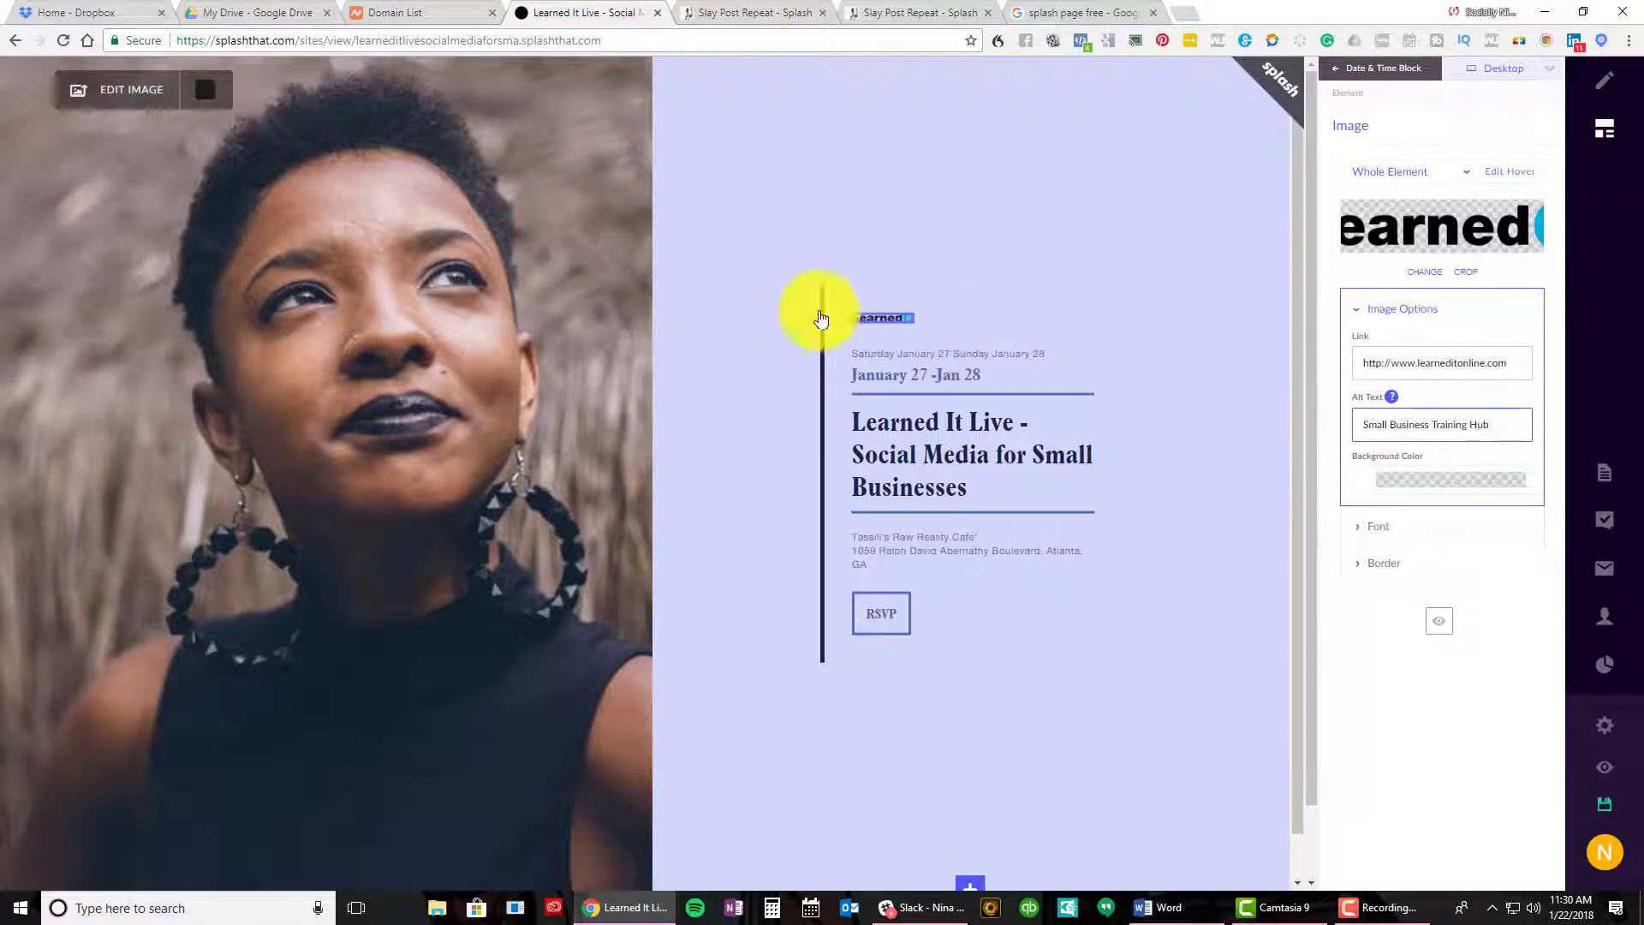
Delete the space and hyphen after 'Live' and break the headline onto a new line
click(908, 329)
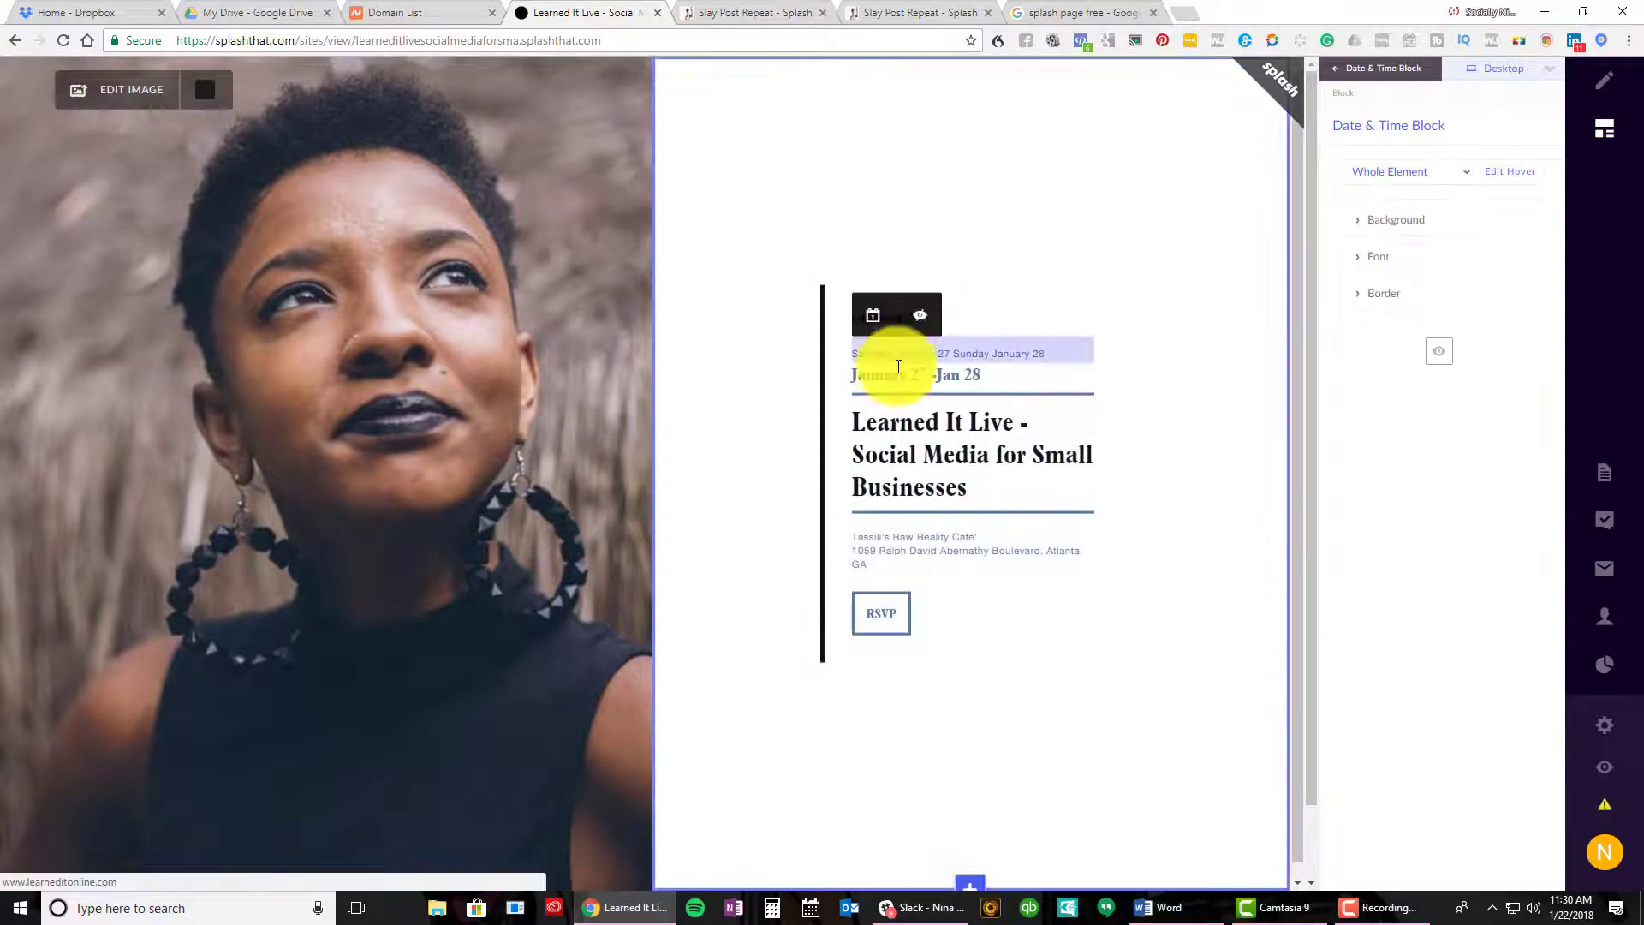
click(971, 454)
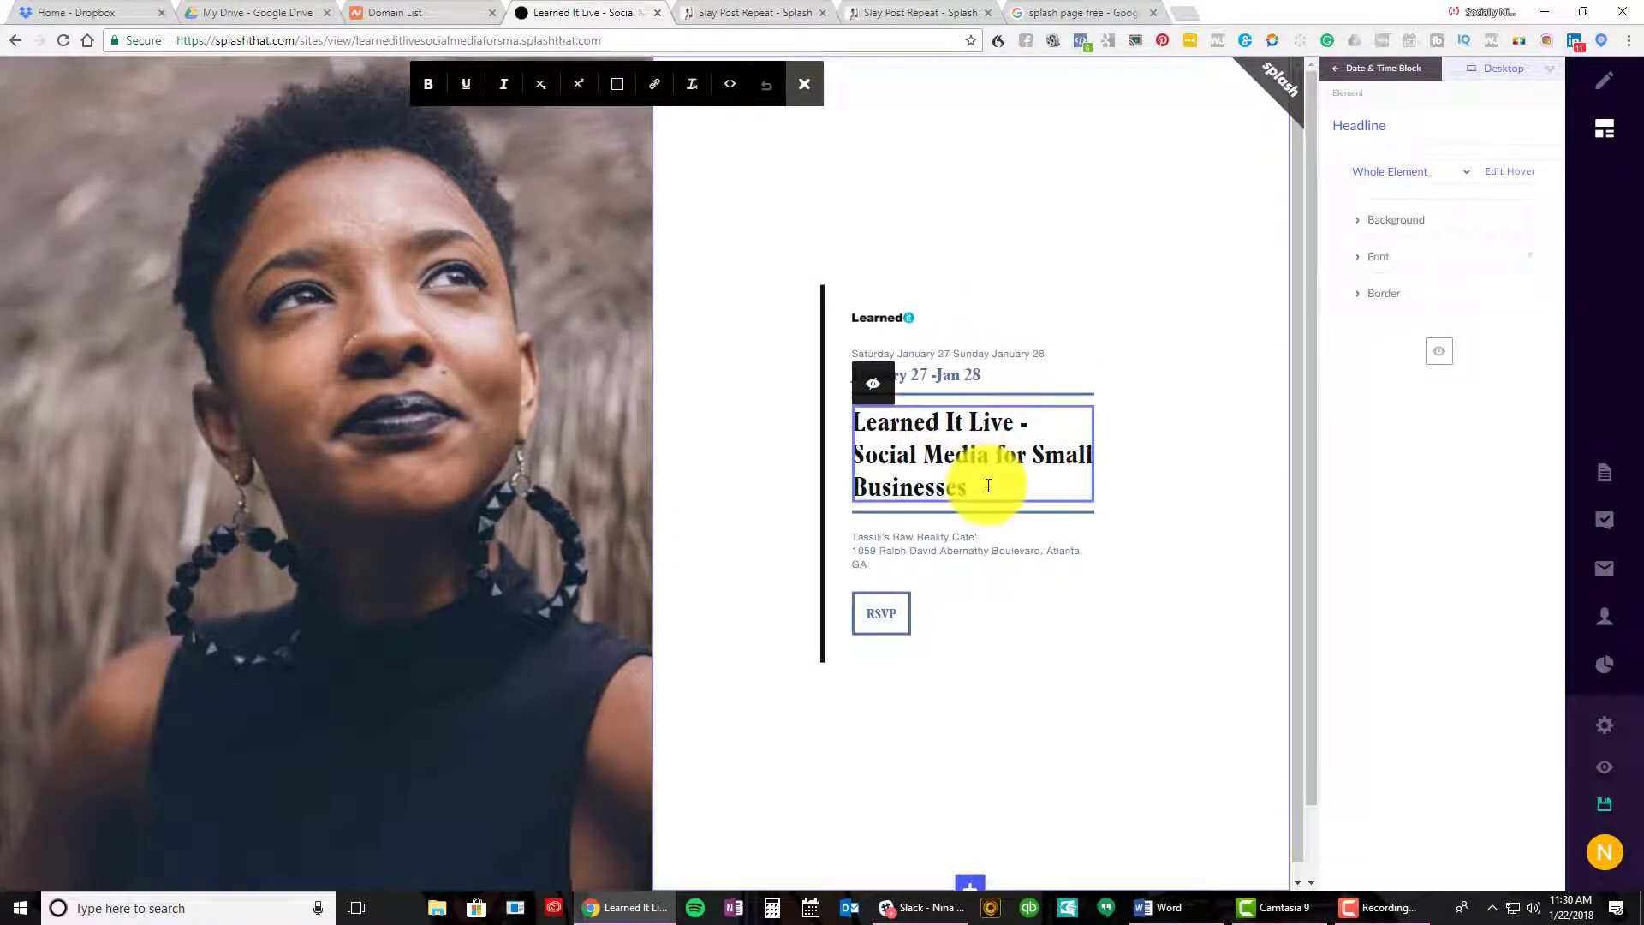
triple_click(859, 427)
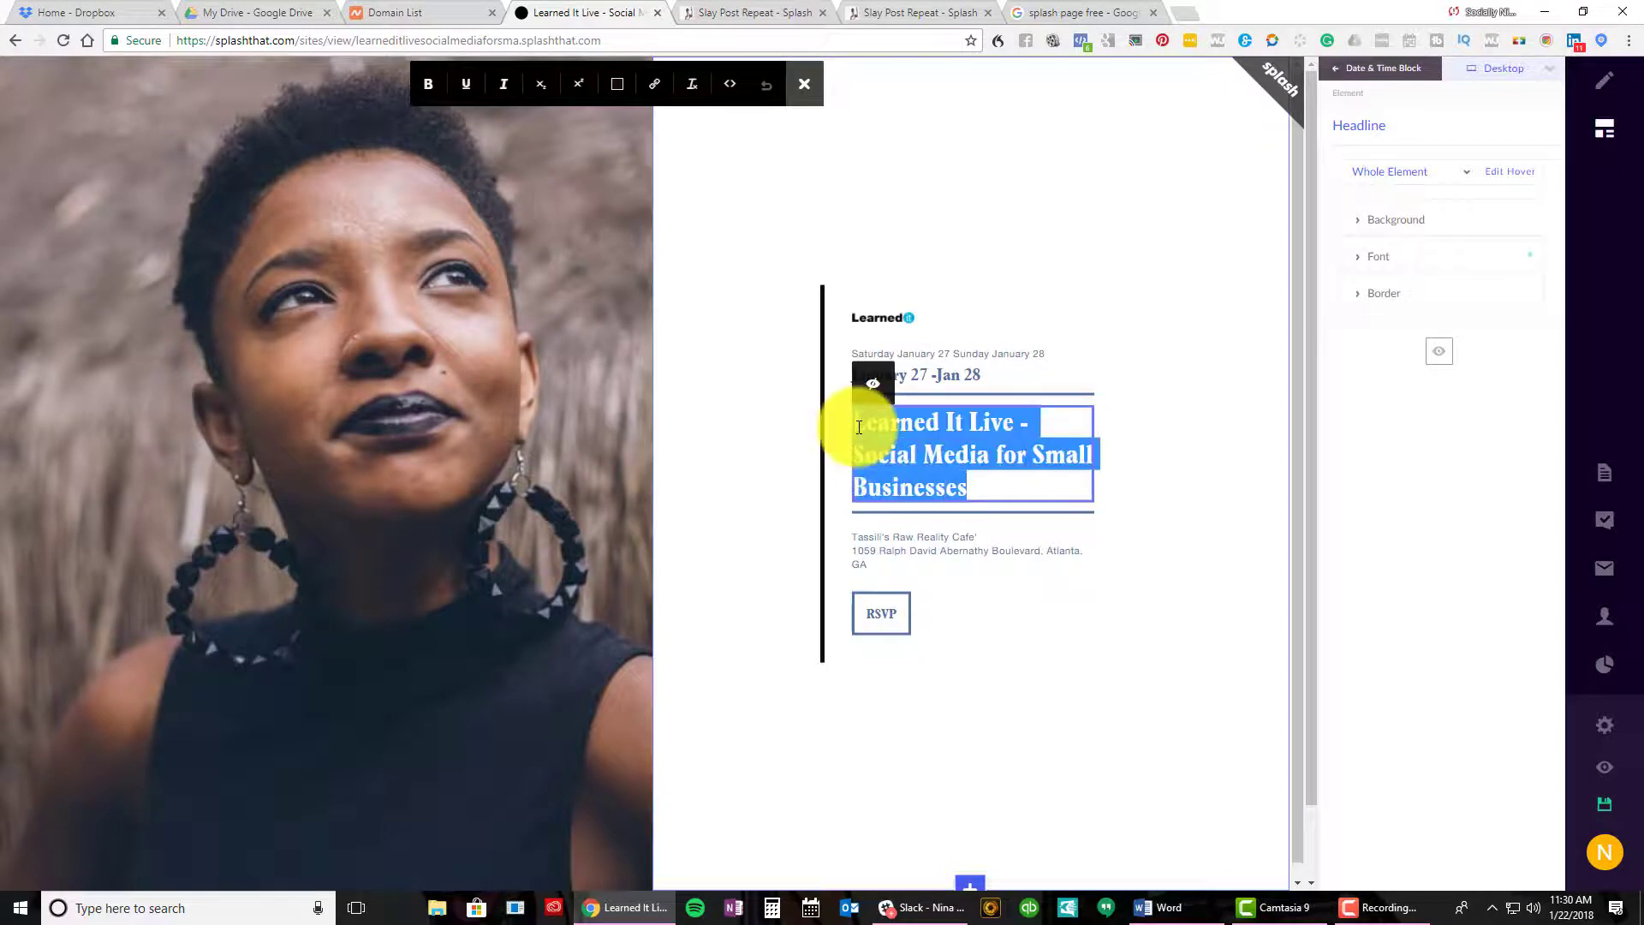
click(1046, 434)
key(BackSpace)
key(BackSpace)
key(BackSpace)
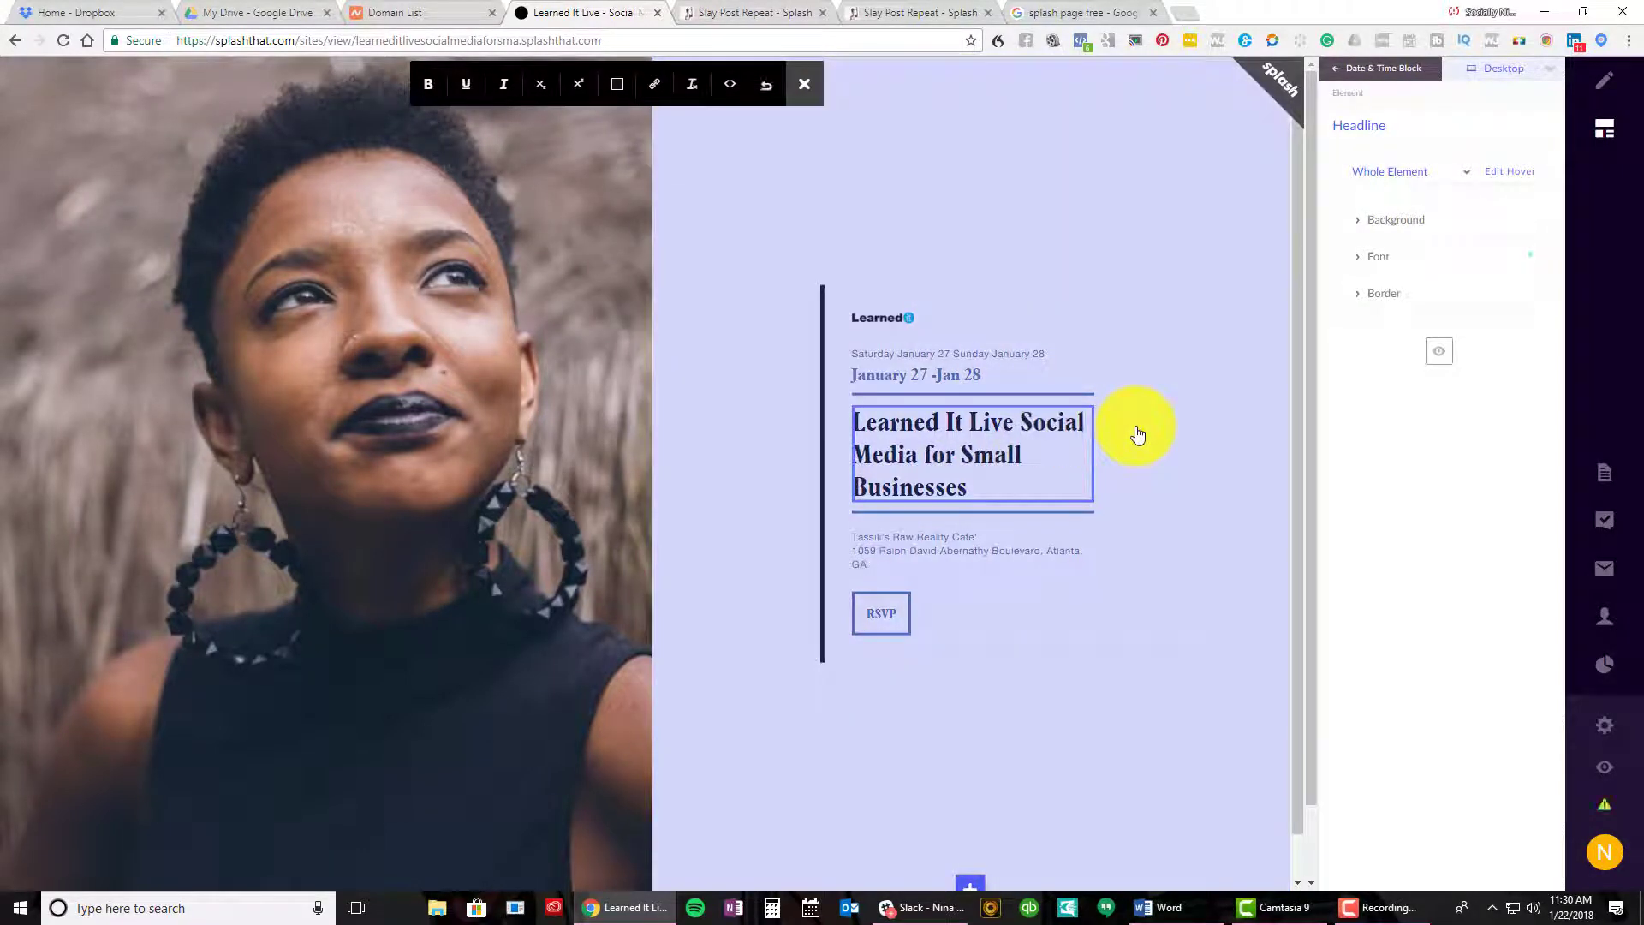
key(Return)
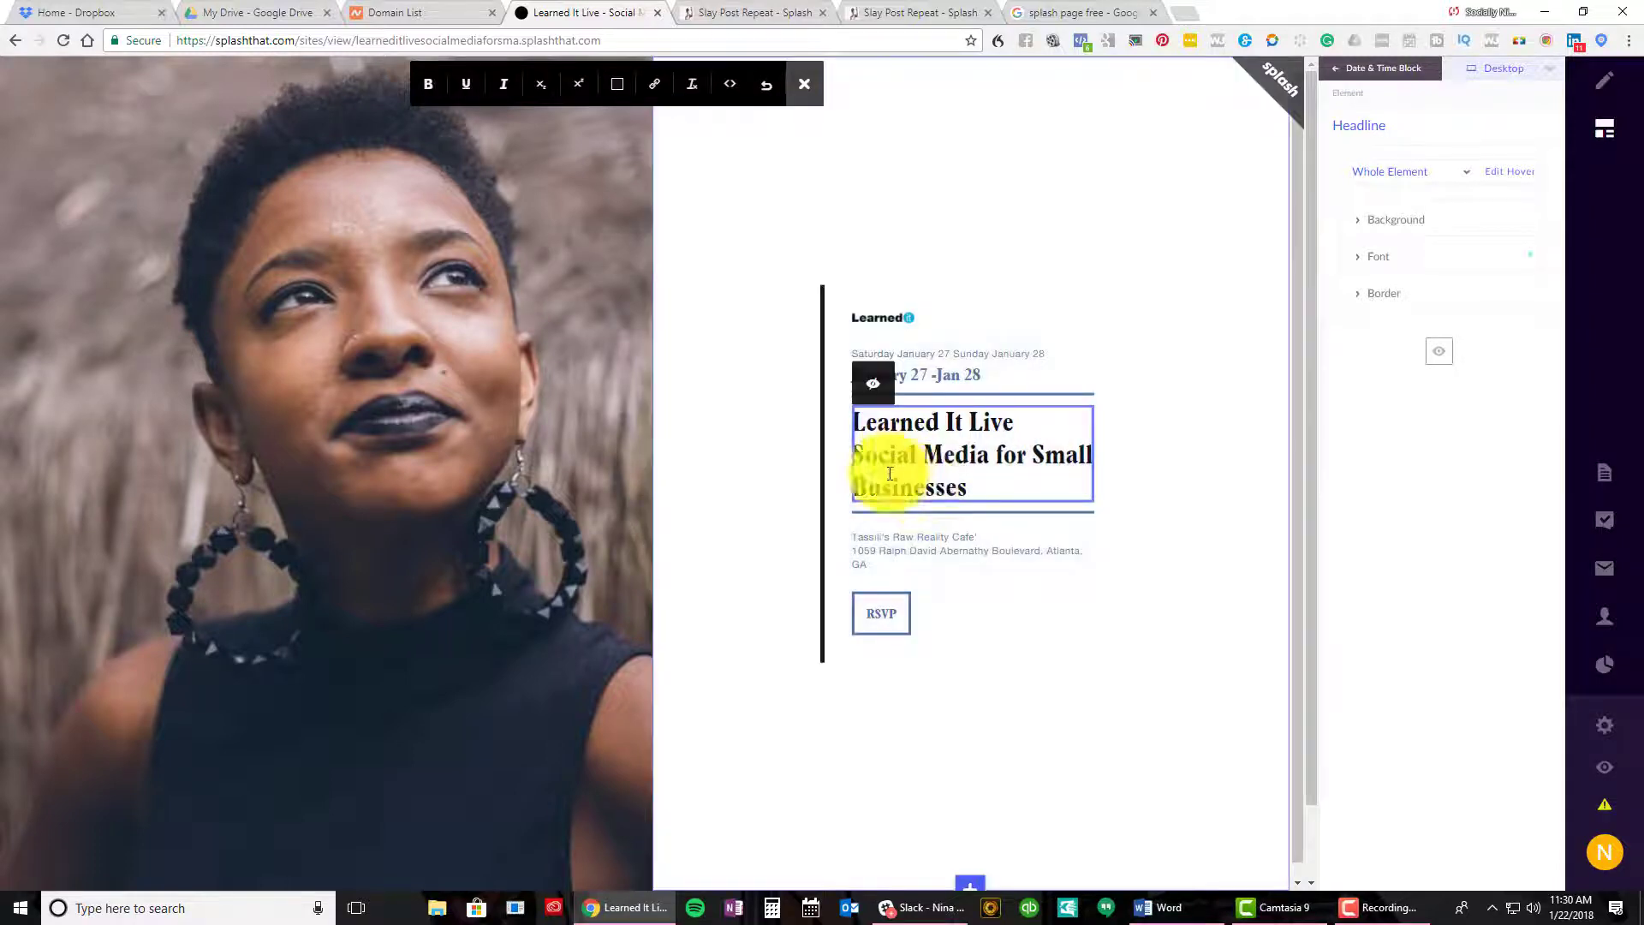
Check the headline's font settings: PlantinBoldCondensed, 2 REM size and its line height
drag(977, 482, 853, 463)
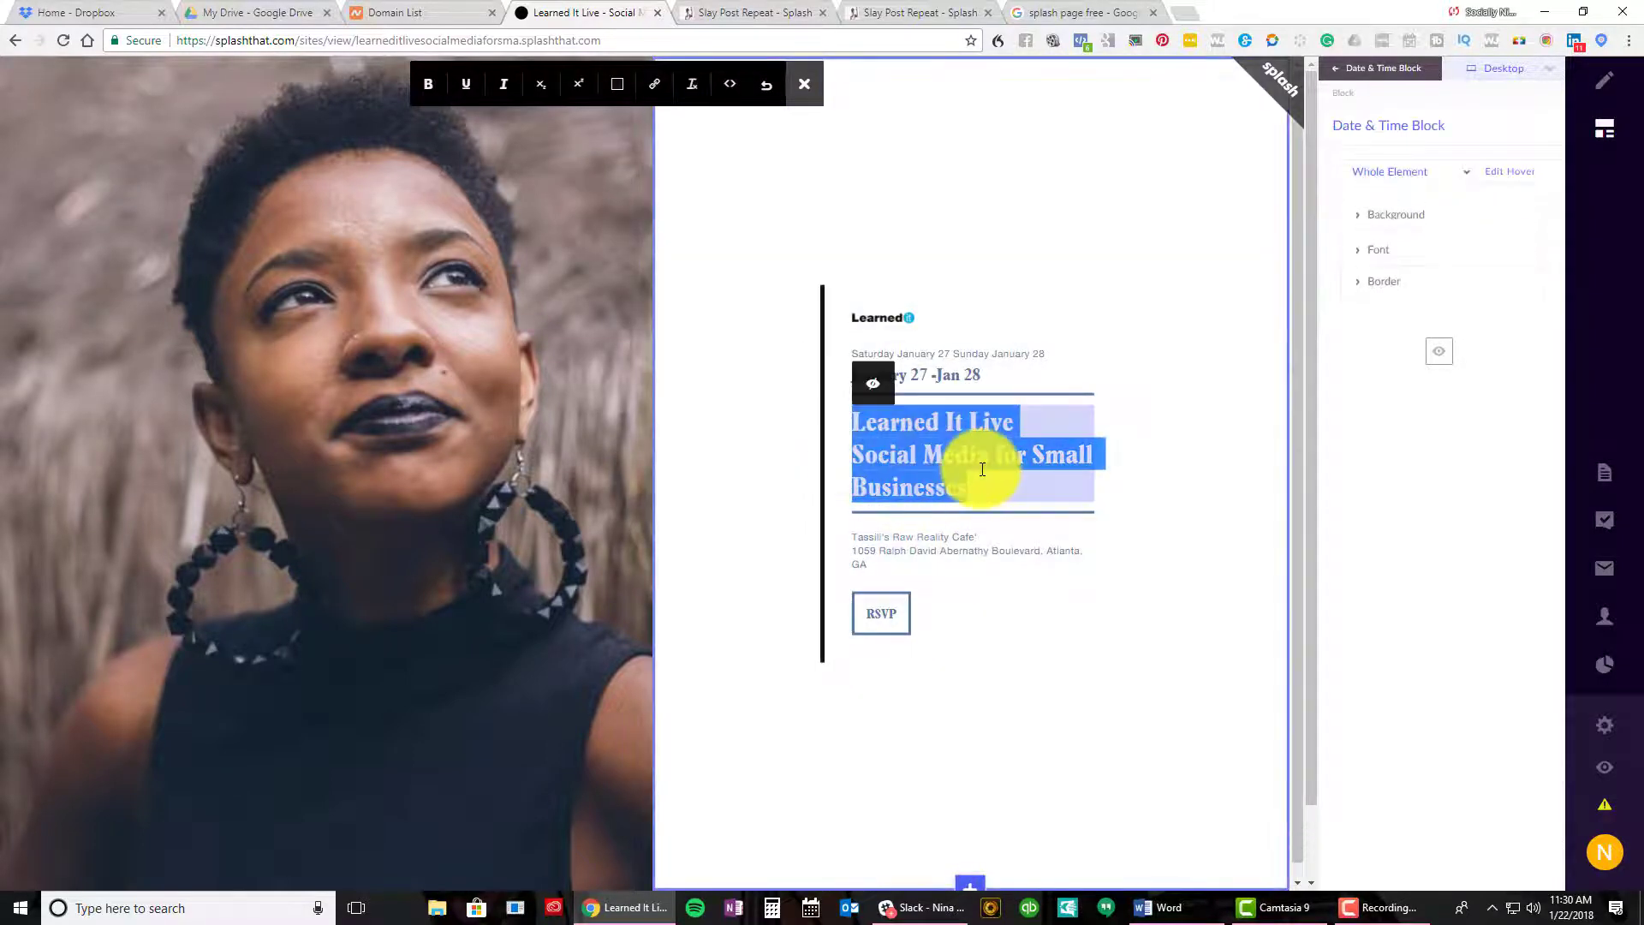
drag(974, 482, 859, 462)
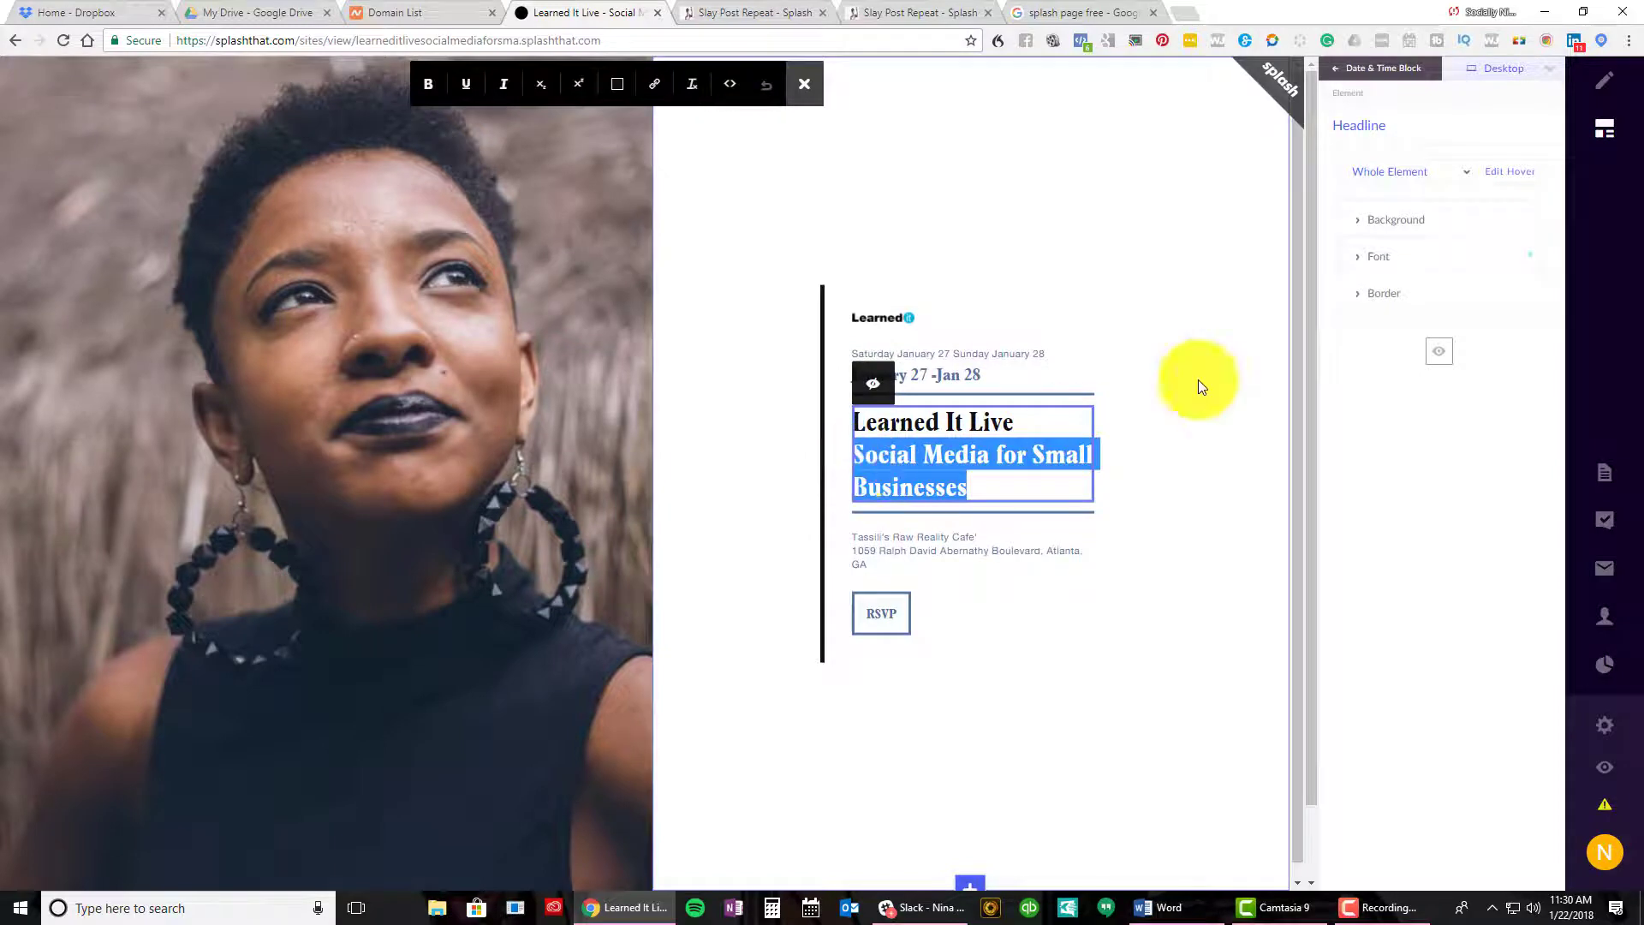
click(1399, 261)
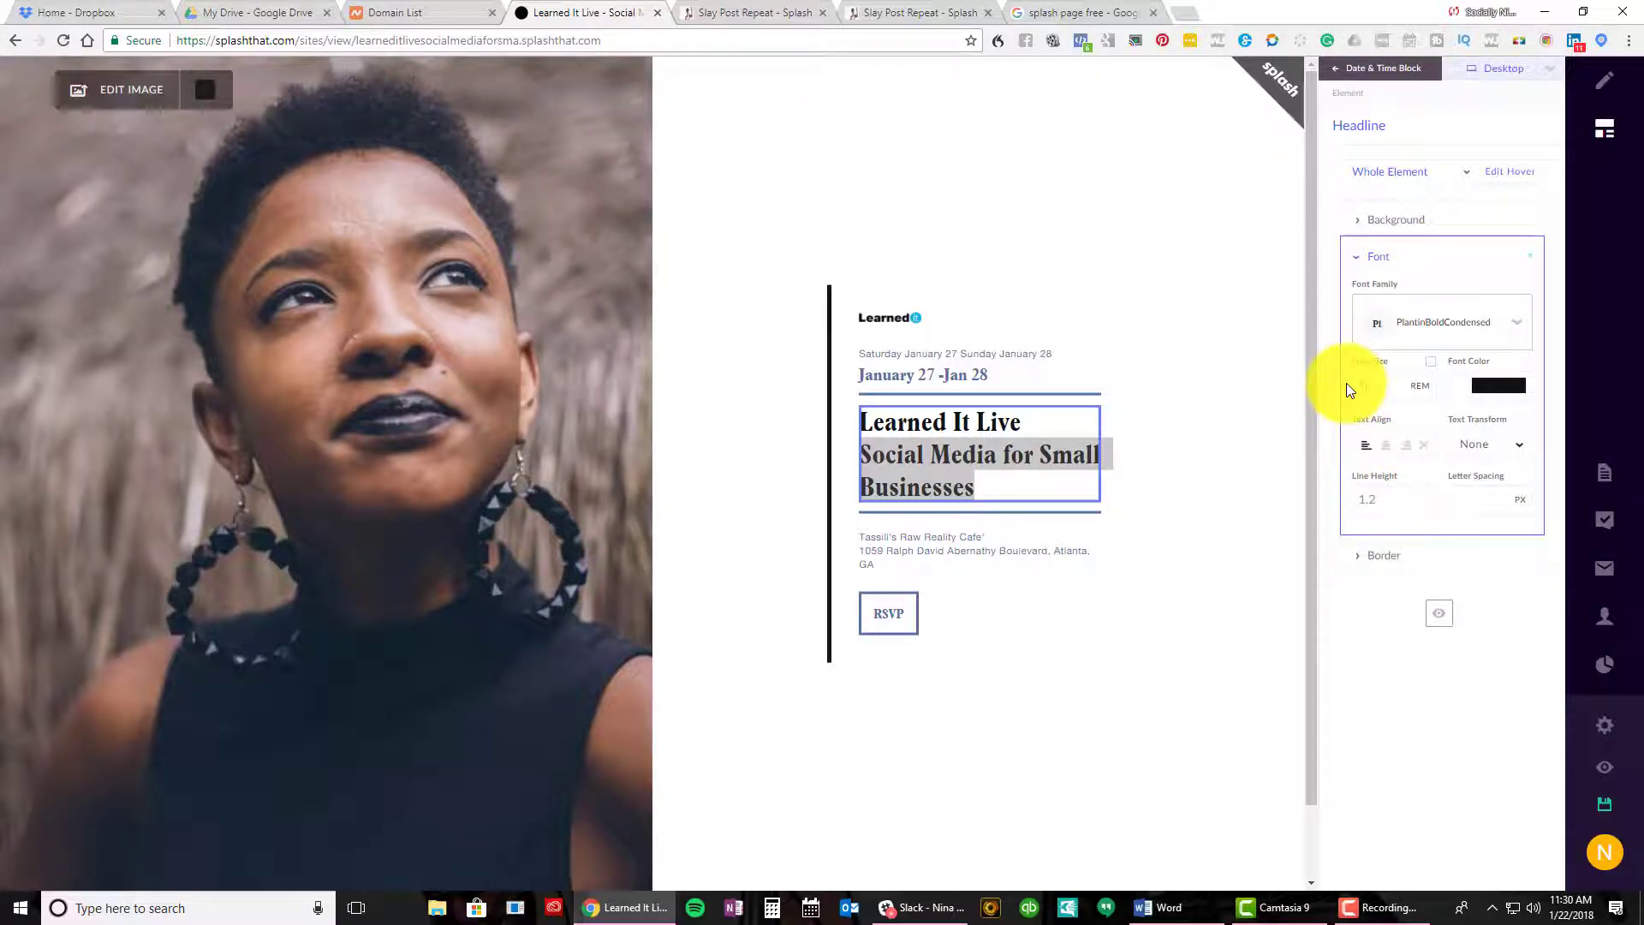
click(1386, 502)
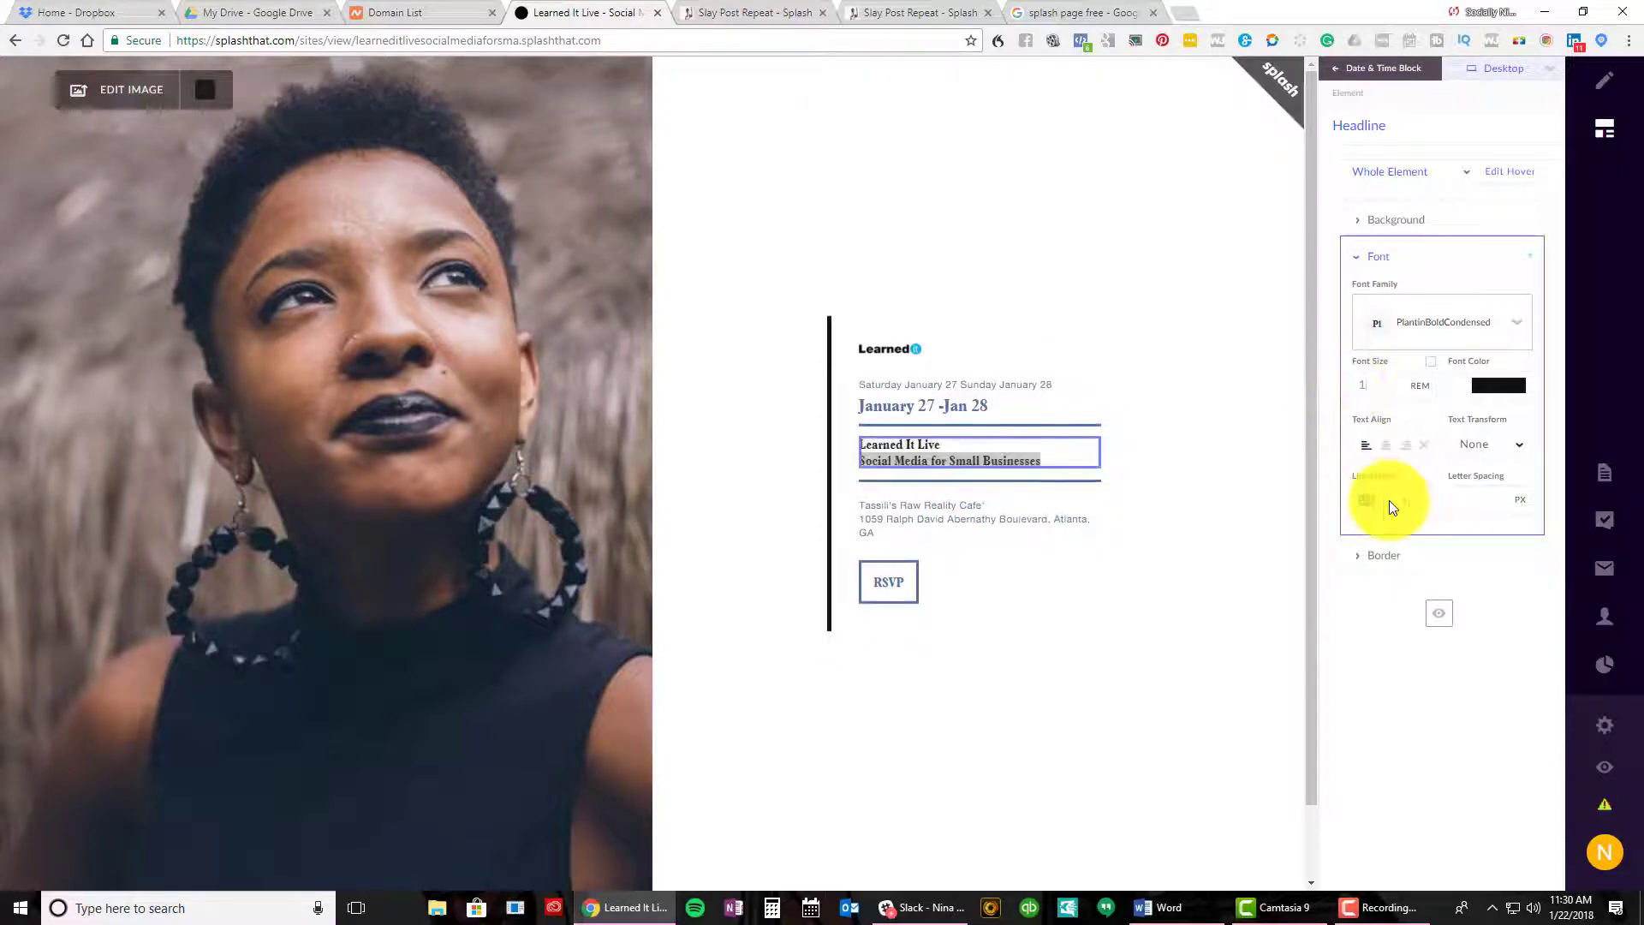
click(1381, 382)
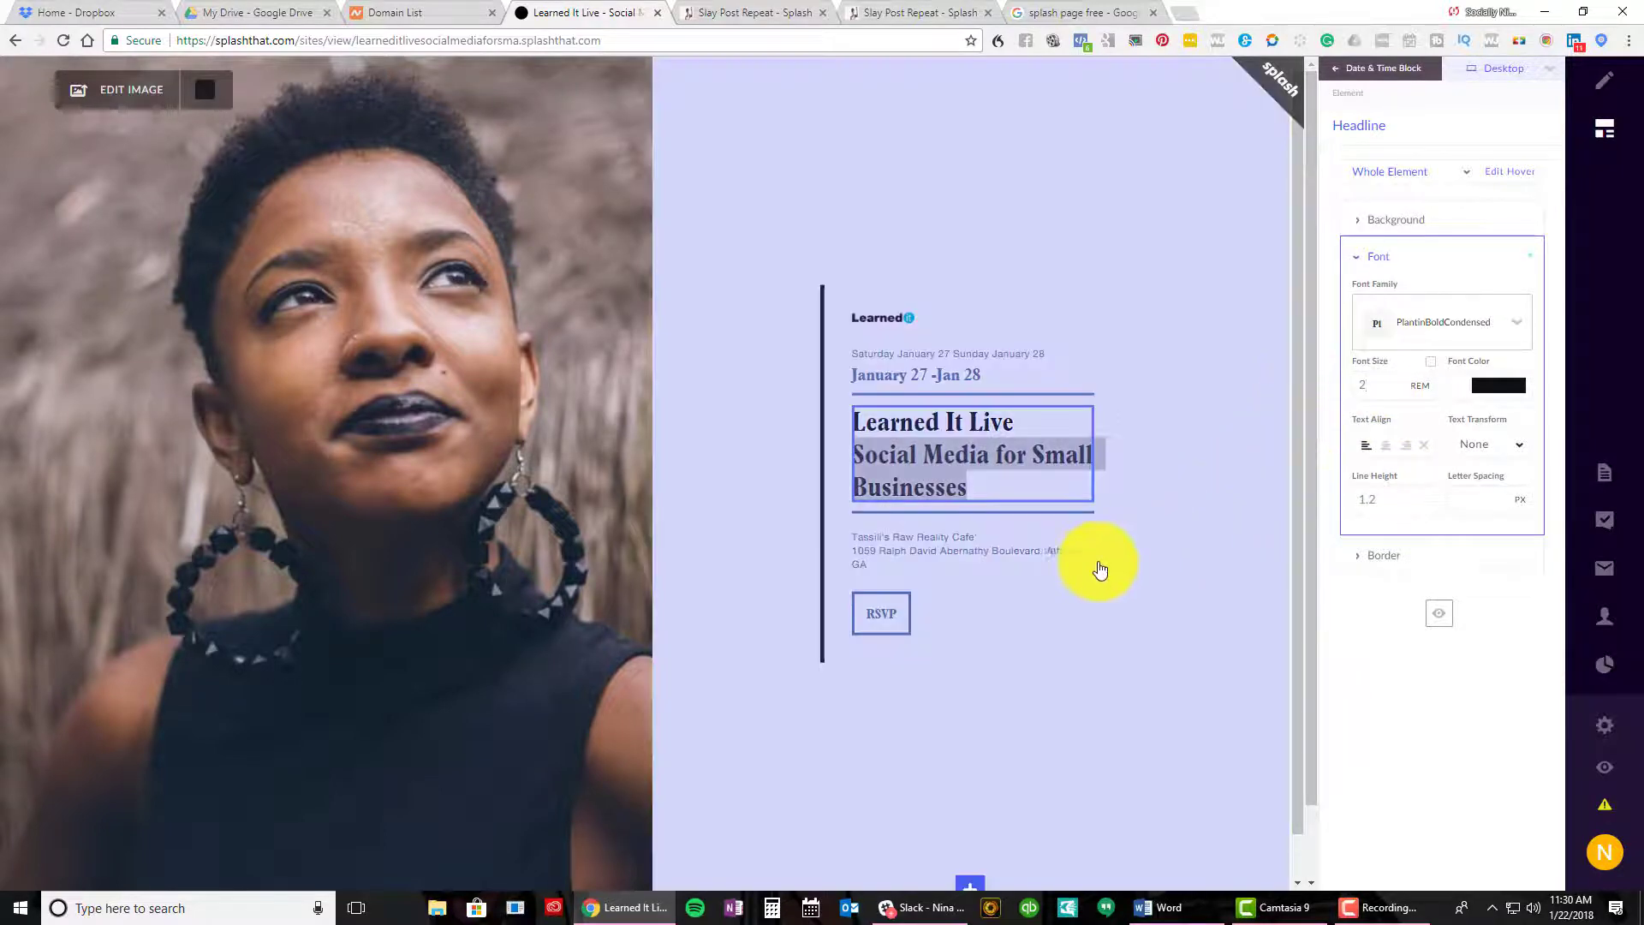
click(1098, 567)
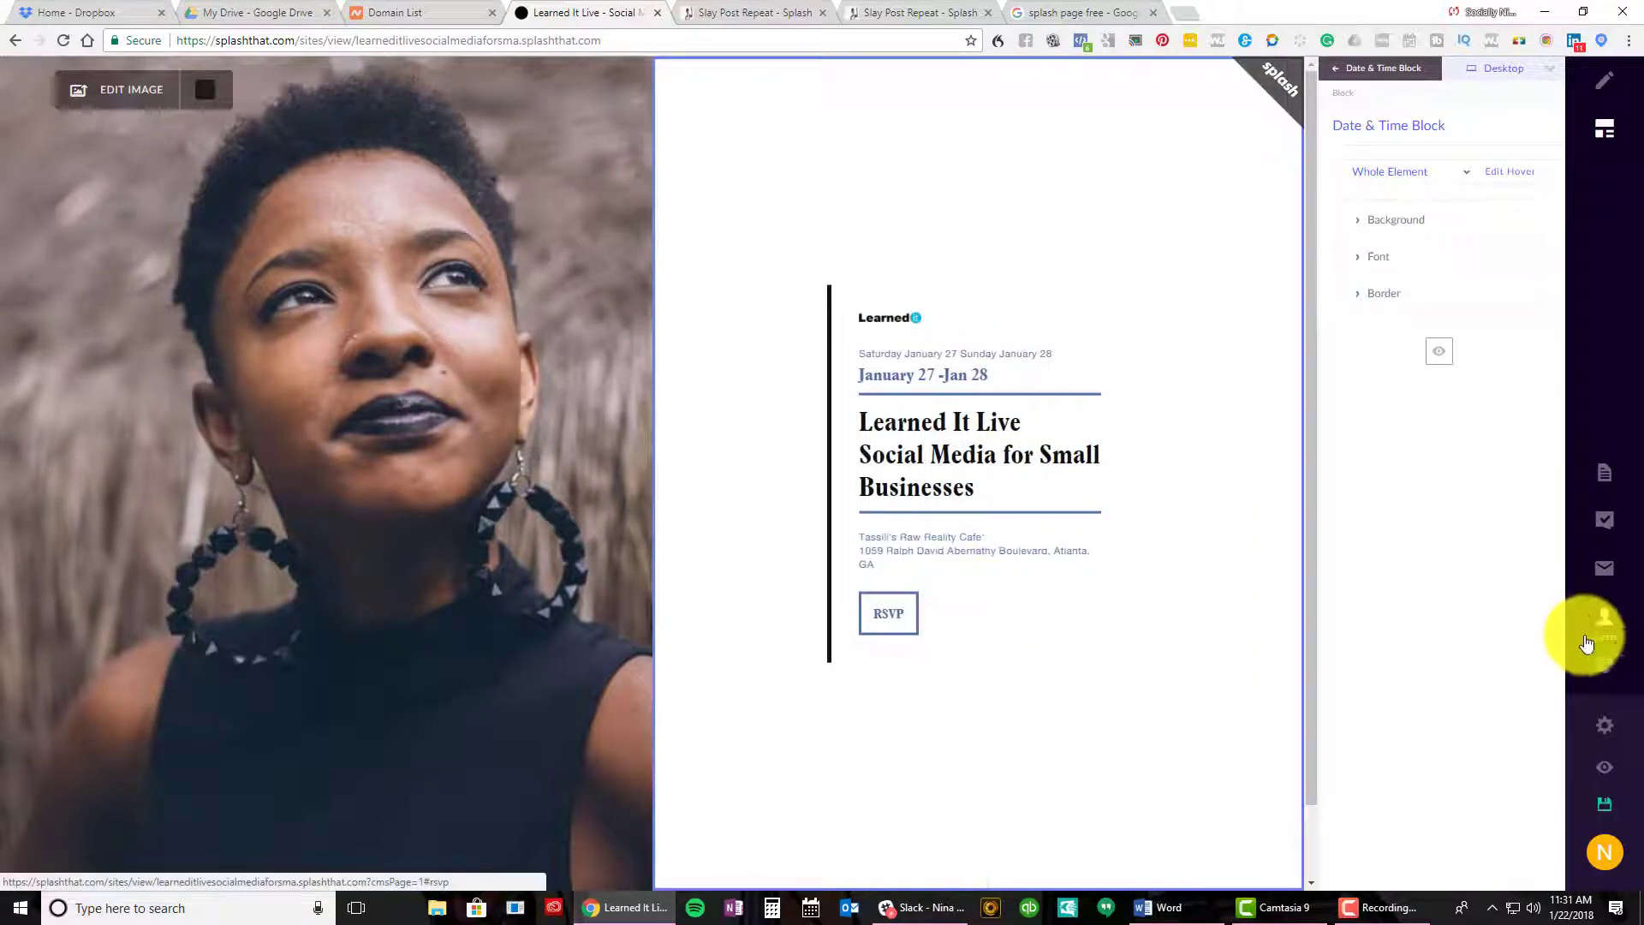
Close the block settings and scroll down the Learned It Live page toward the footer
click(1607, 126)
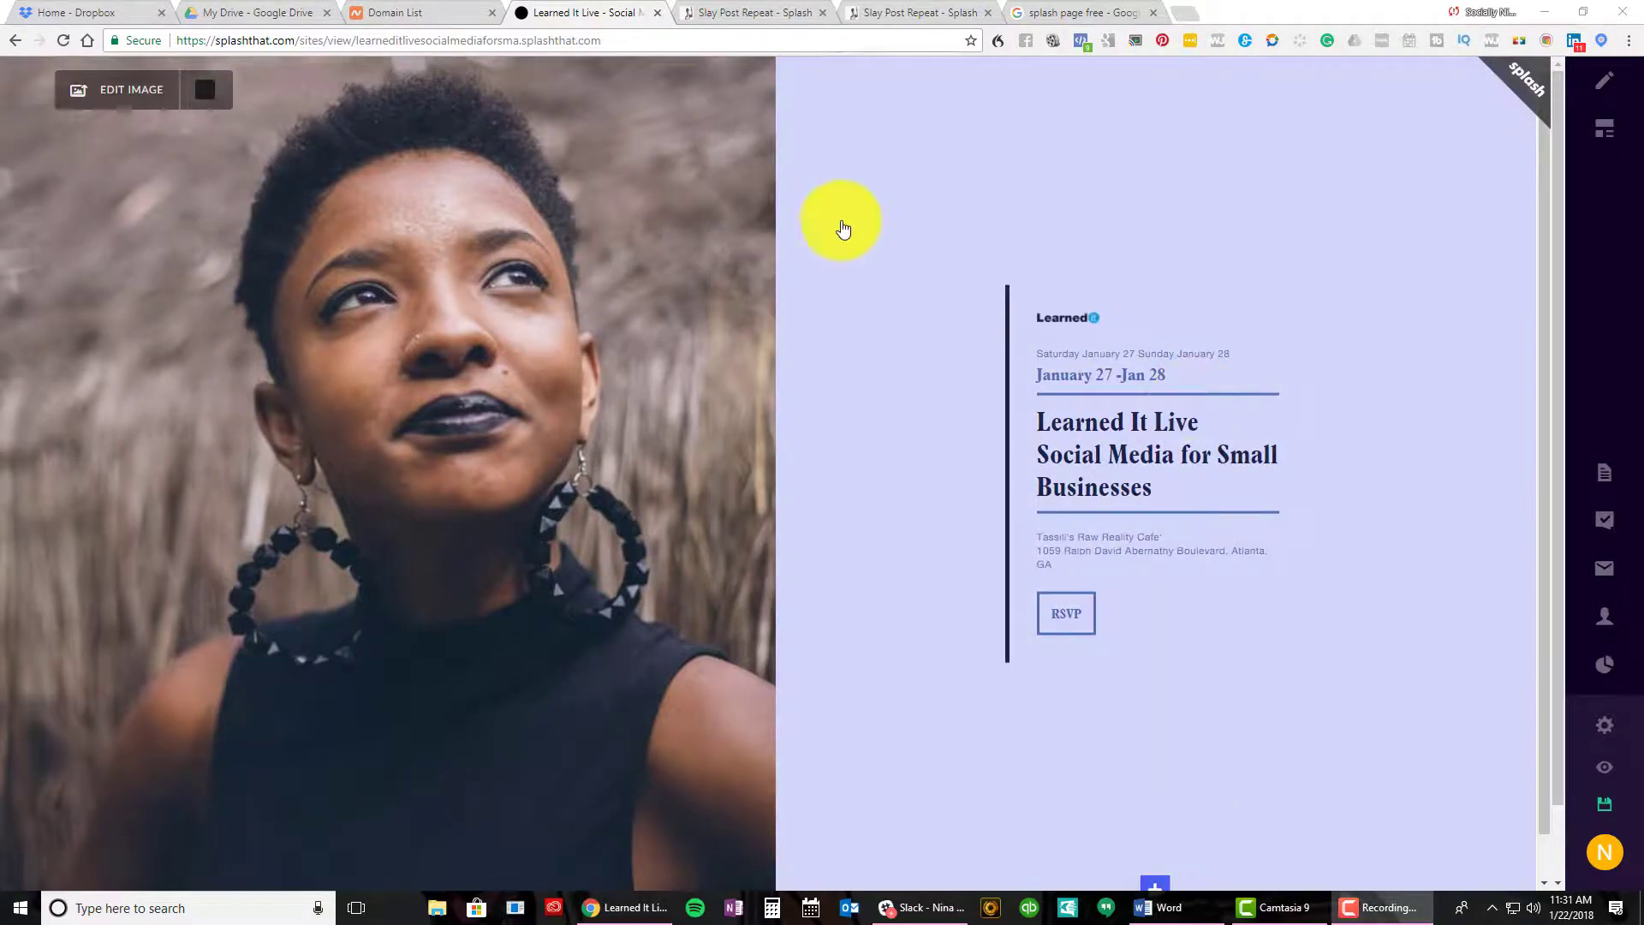
scroll(895, 396, down, 2)
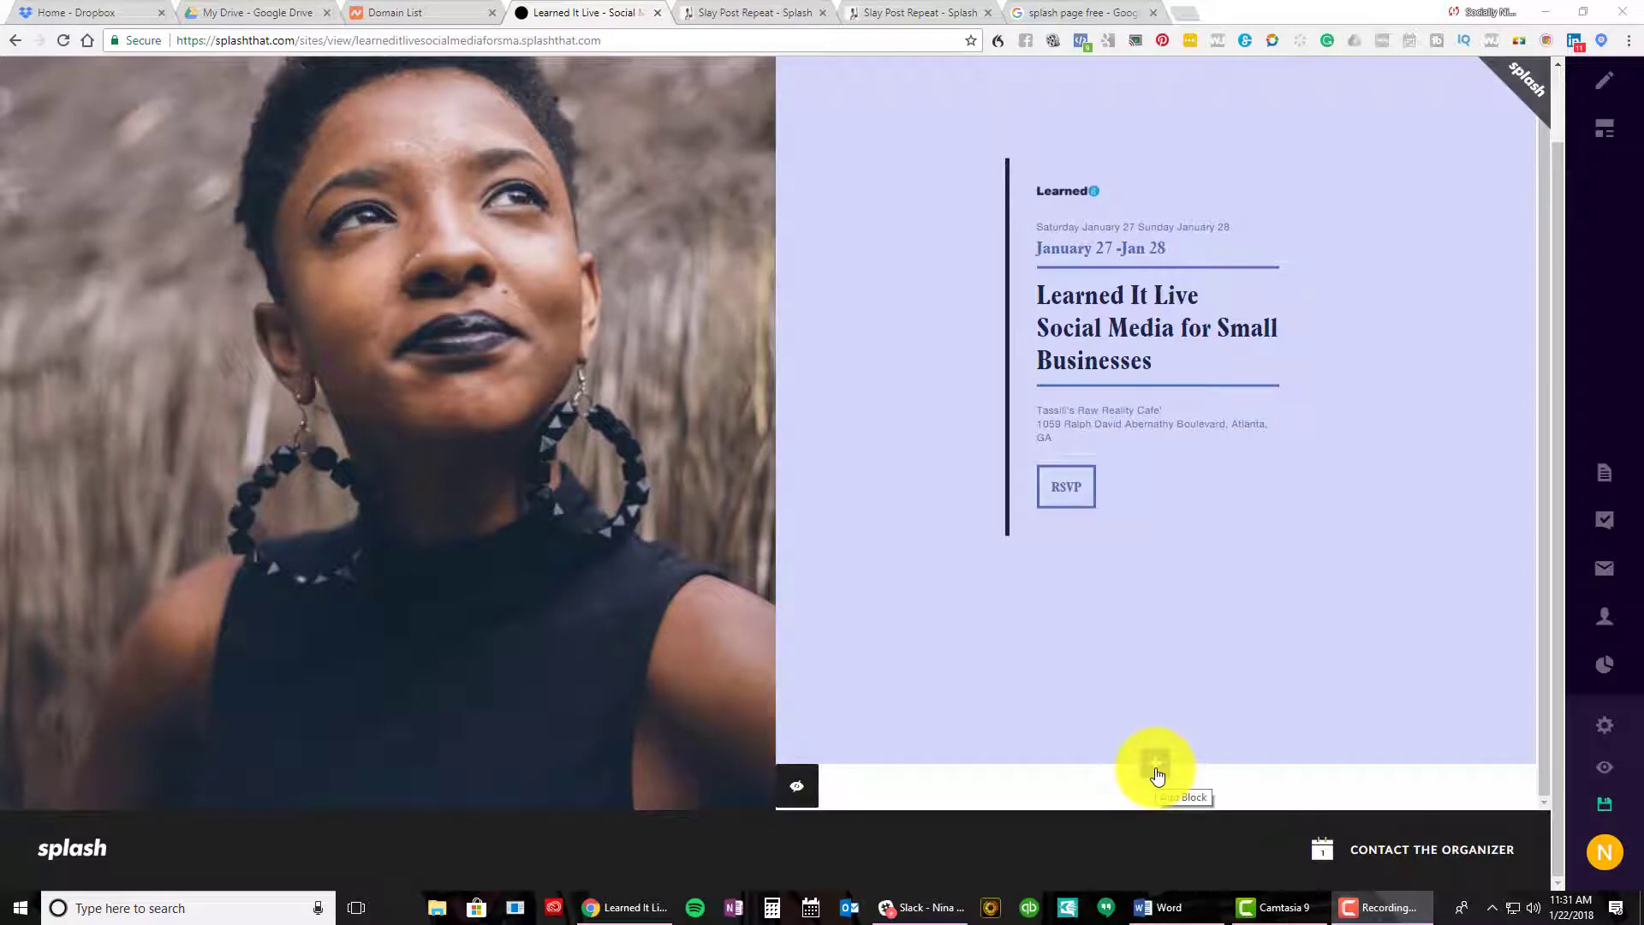
From the + under Date & Time, look at Attendees, then add Speaker Block #2 from Speakers
click(1156, 774)
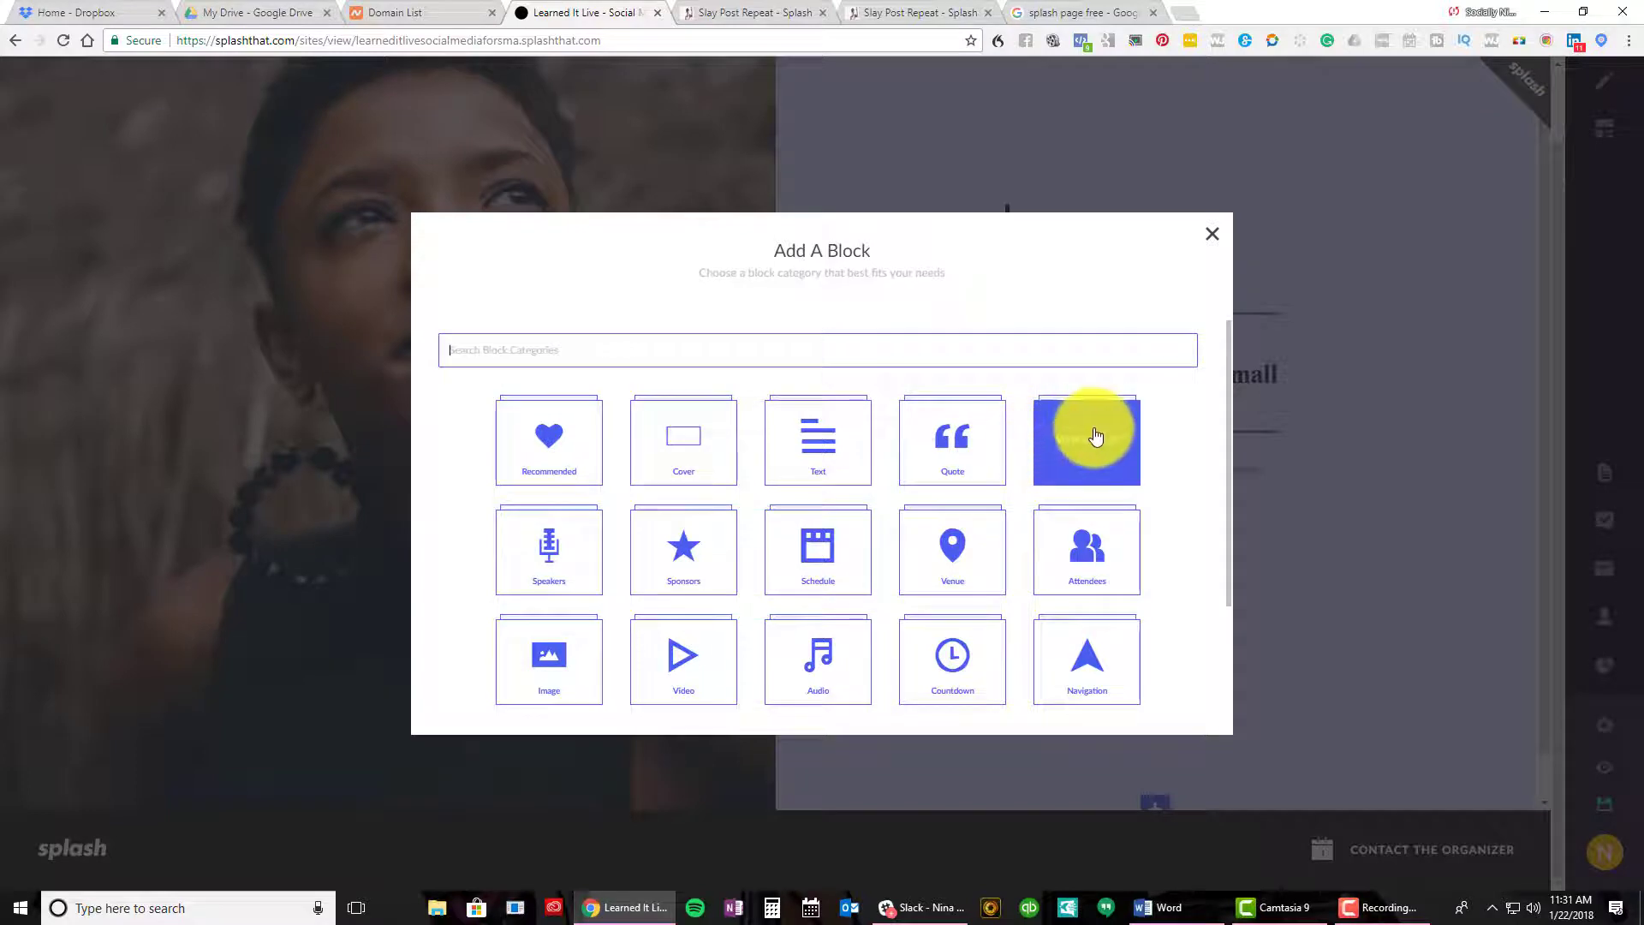
scroll(1096, 436, down, 1)
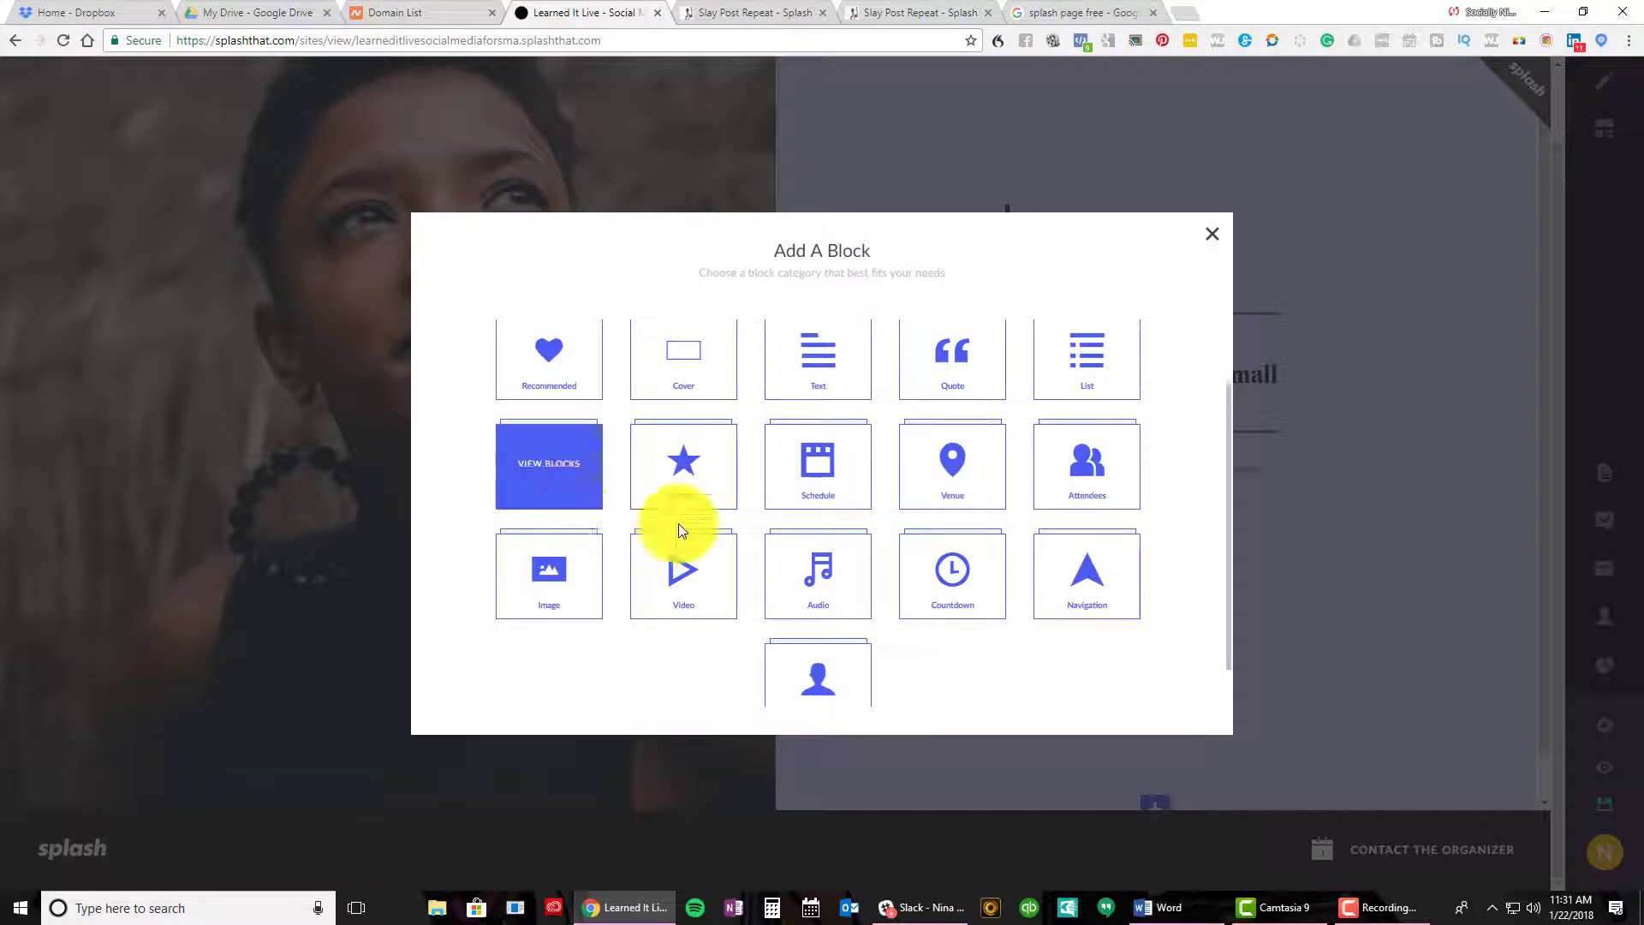
scroll(918, 551, down, 1)
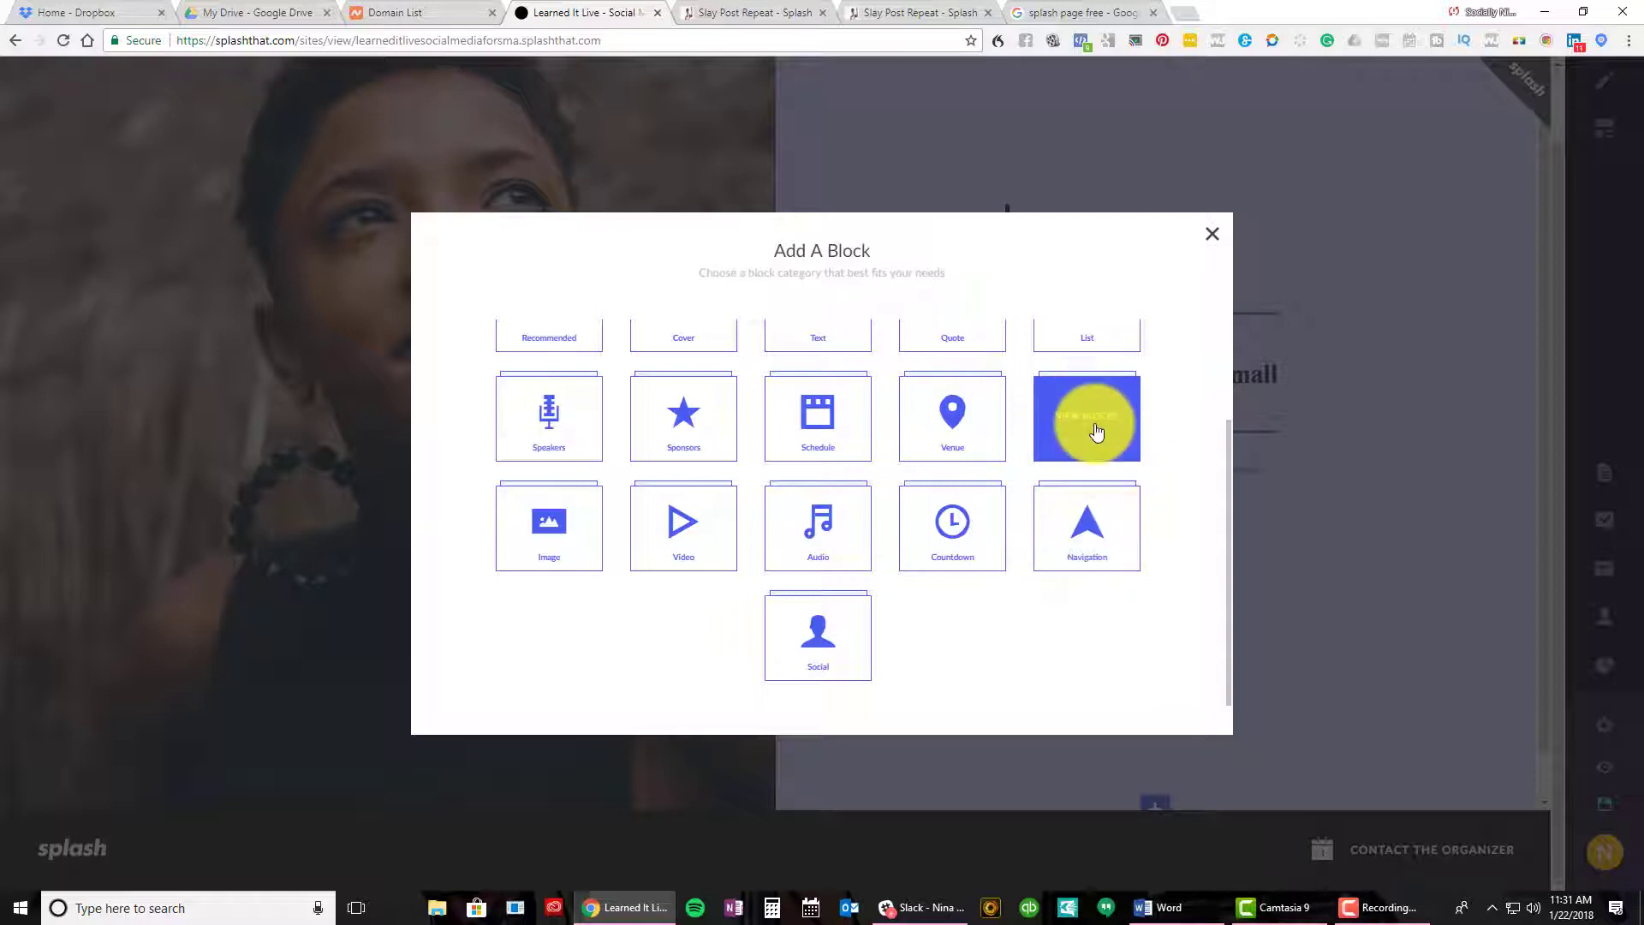
click(1097, 431)
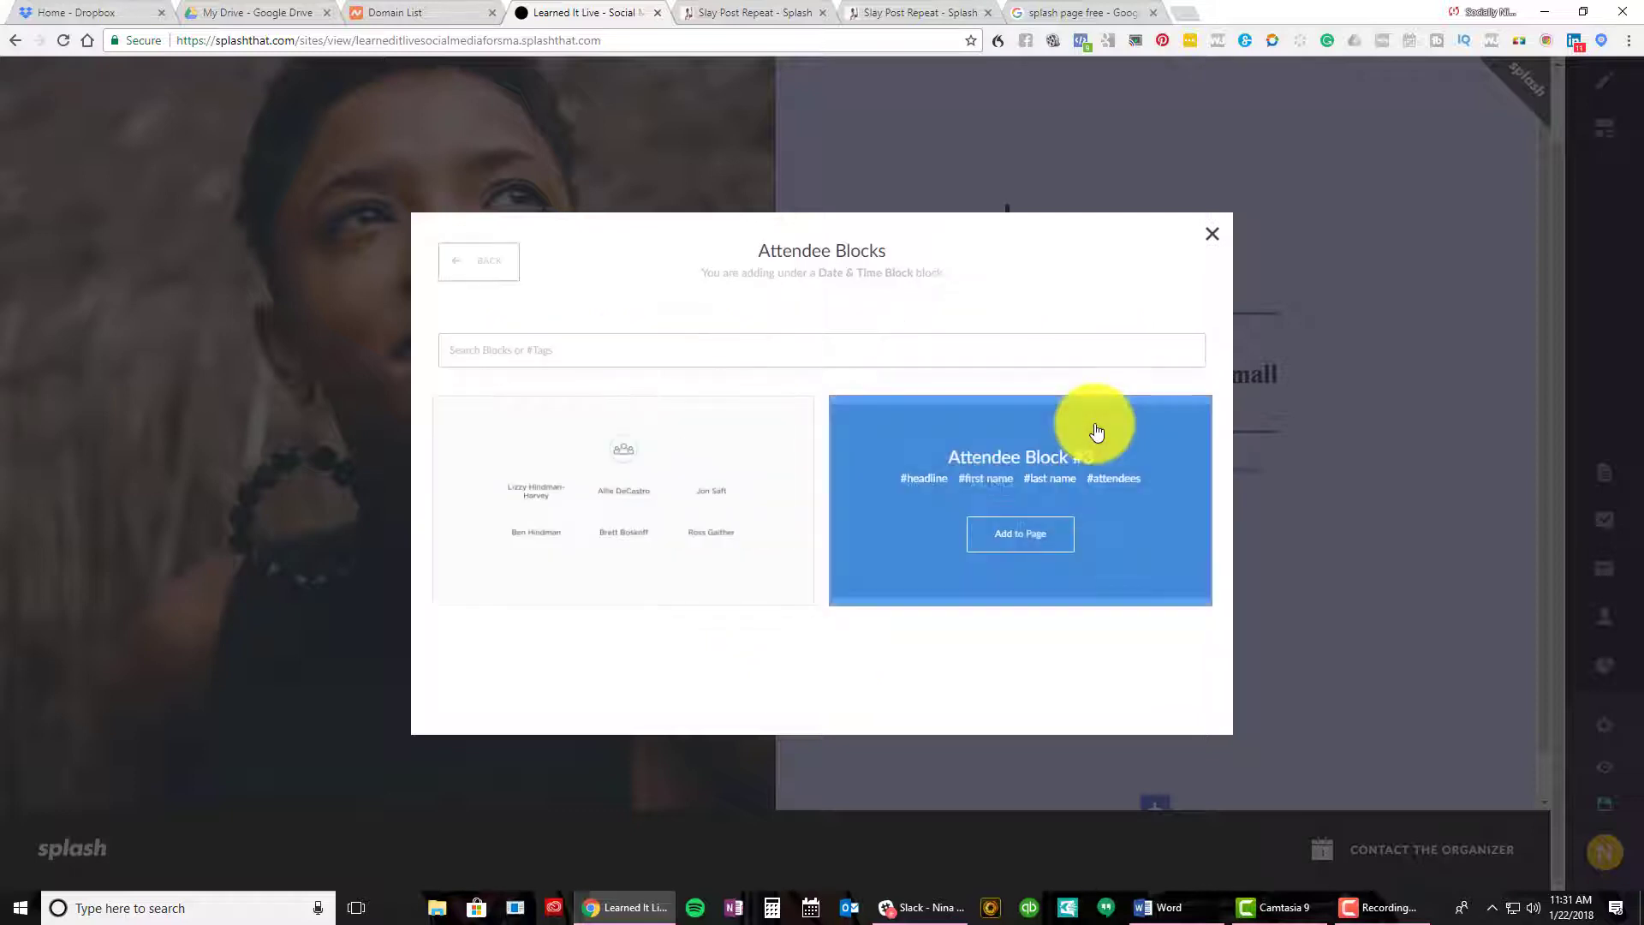
click(466, 268)
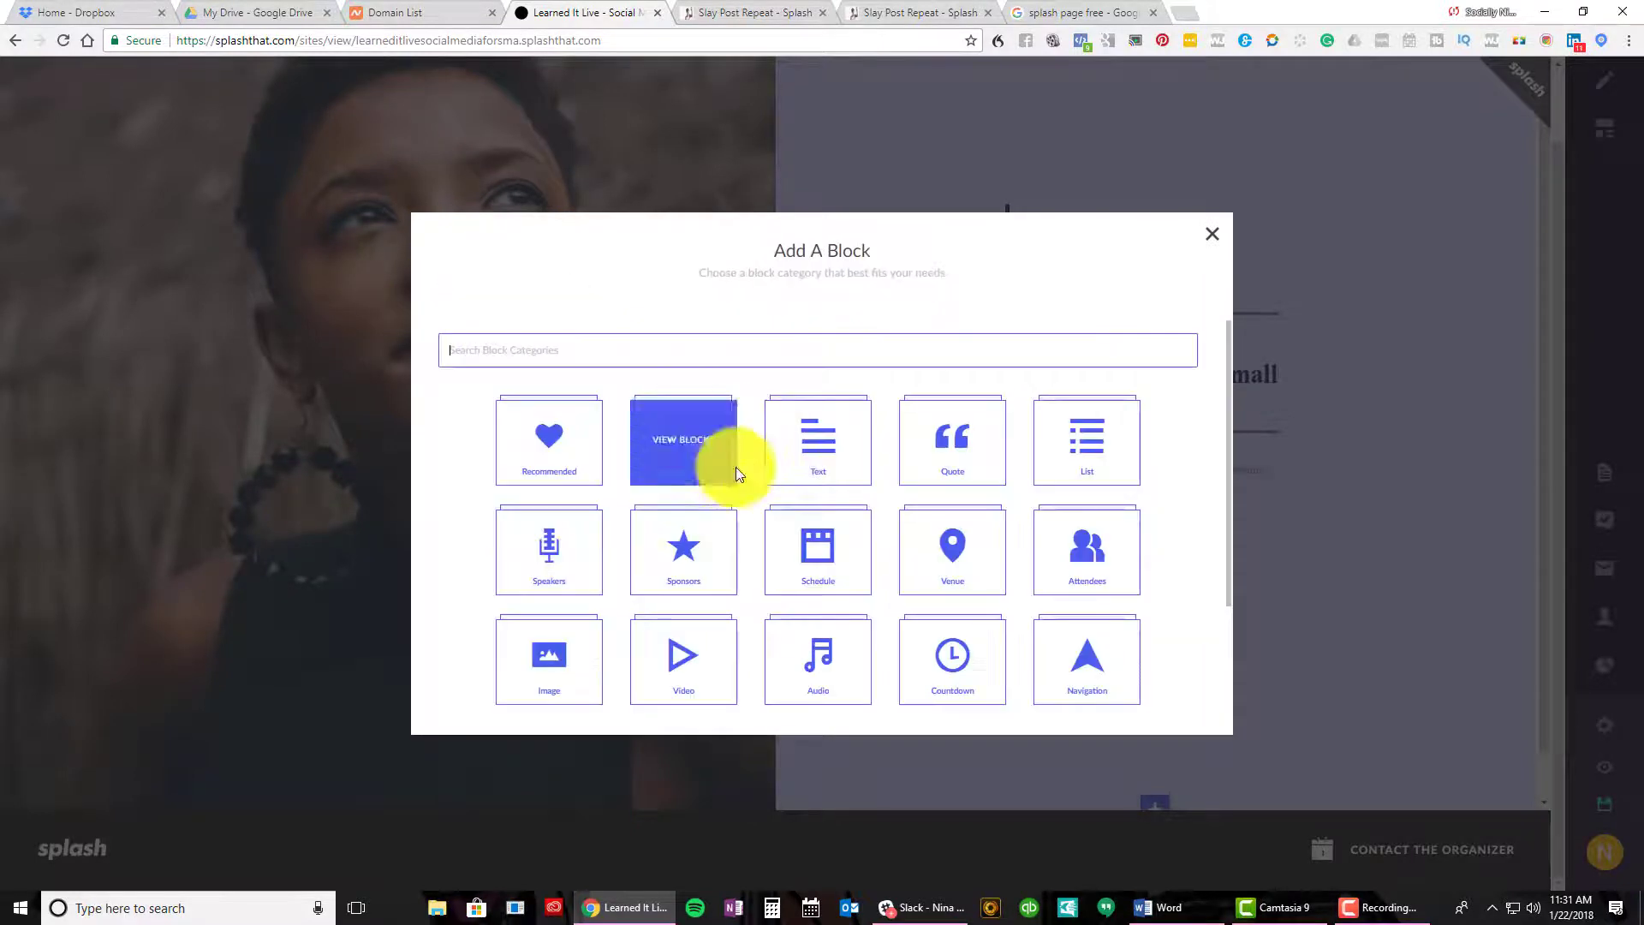
click(570, 562)
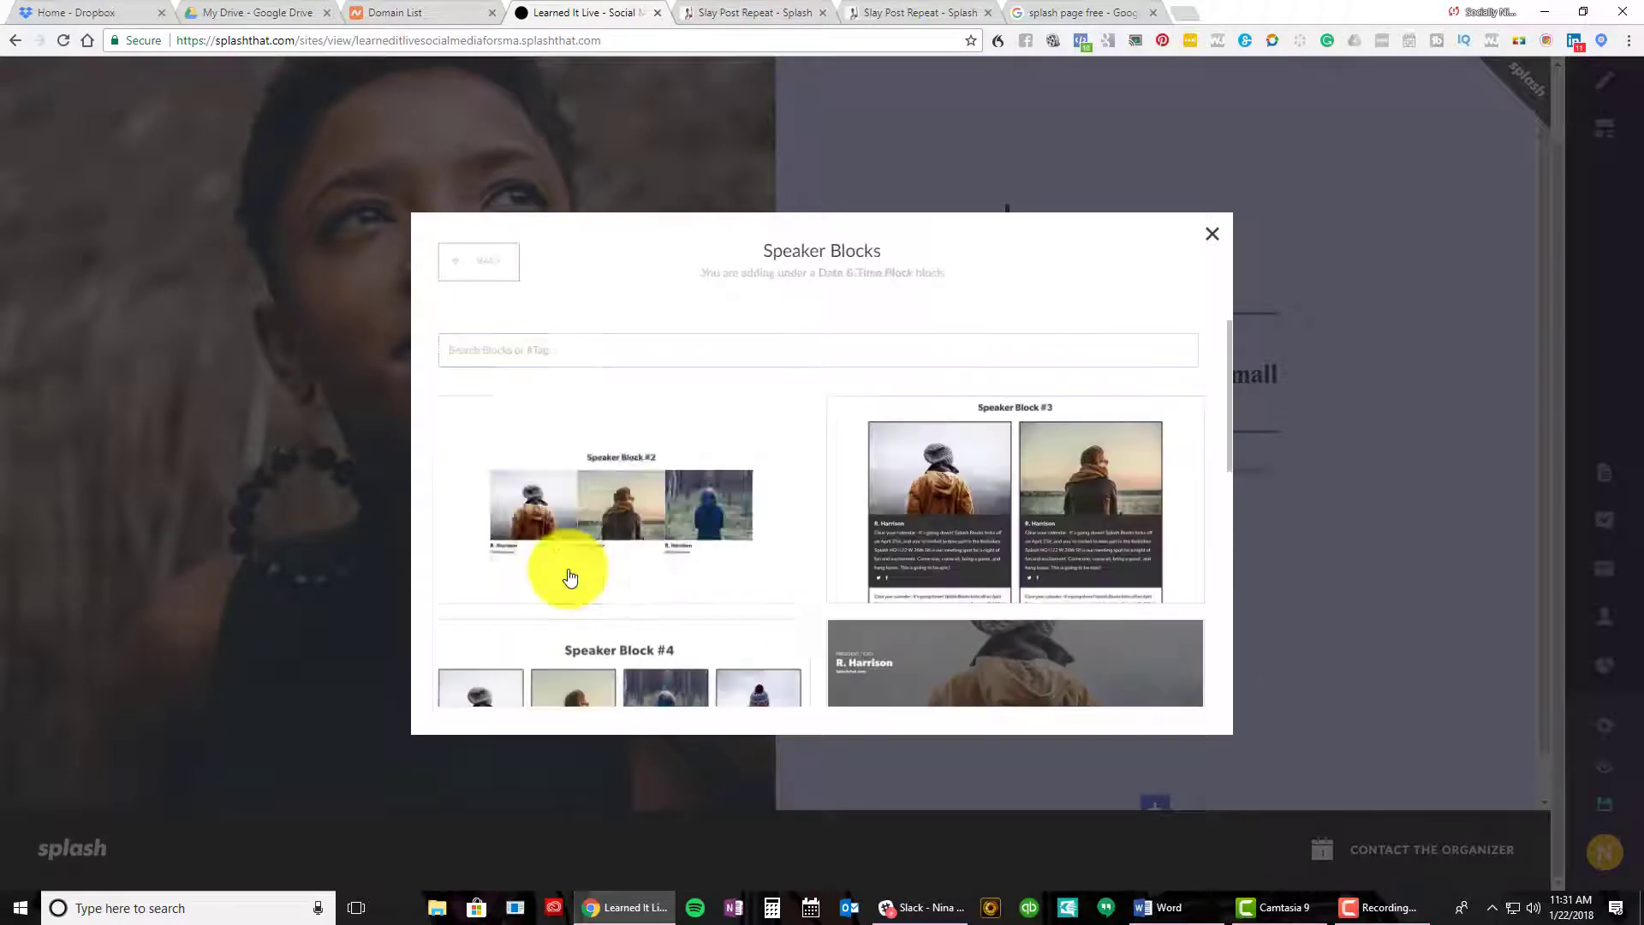
scroll(1054, 518, down, 3)
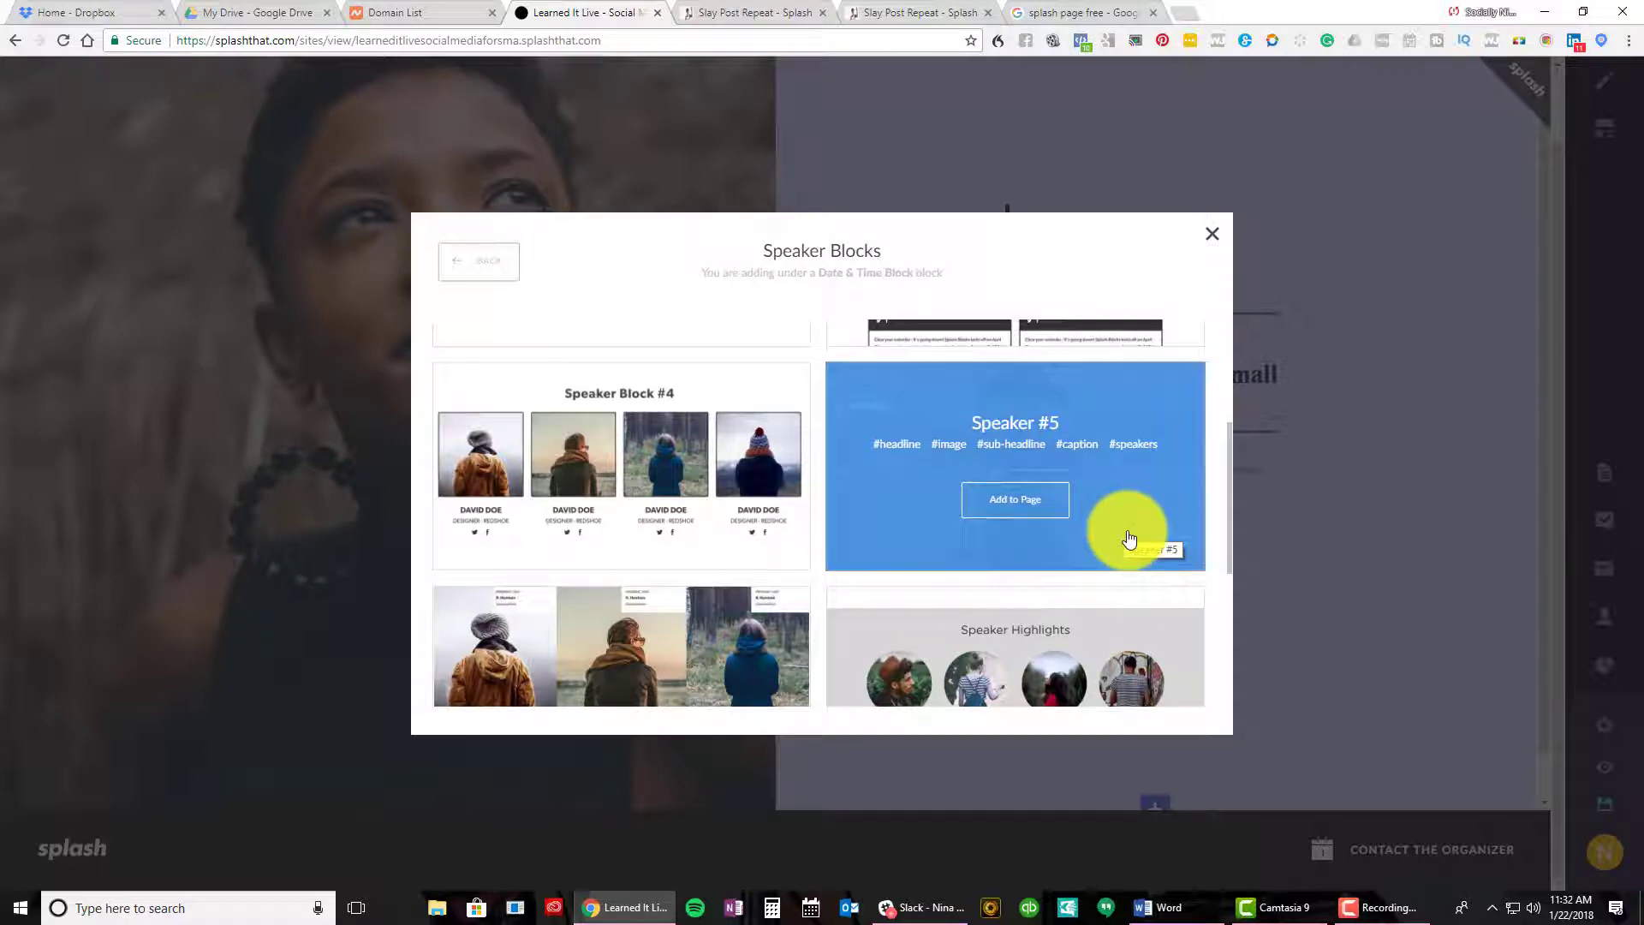
scroll(1090, 544, down, 5)
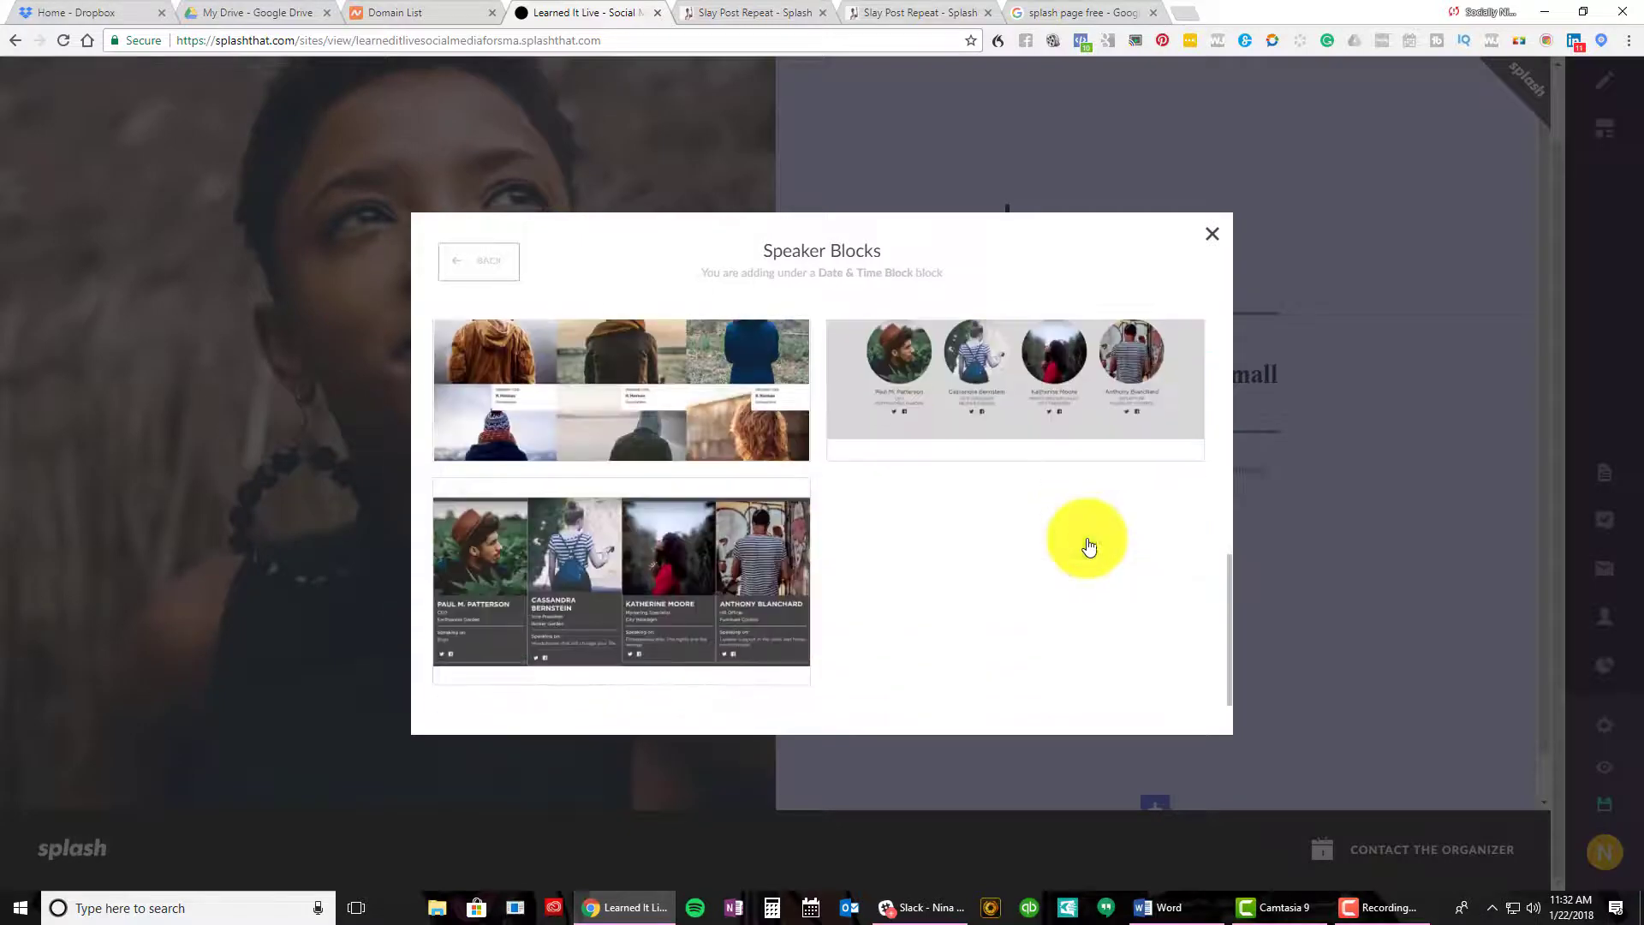
scroll(1086, 538, up, 10)
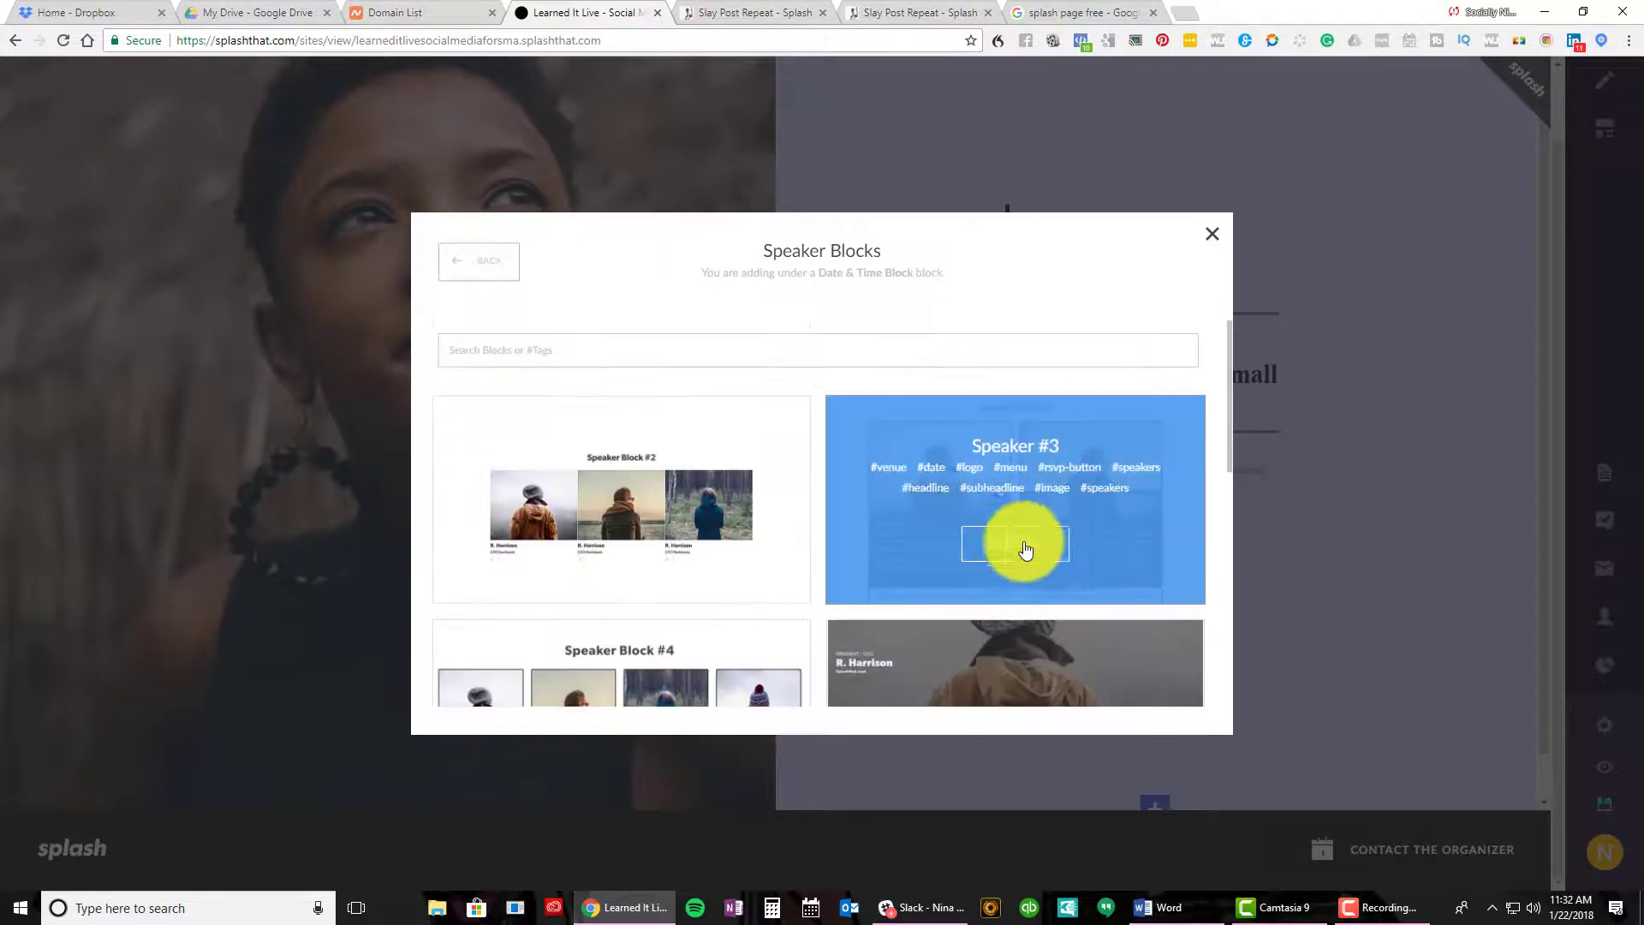
click(636, 539)
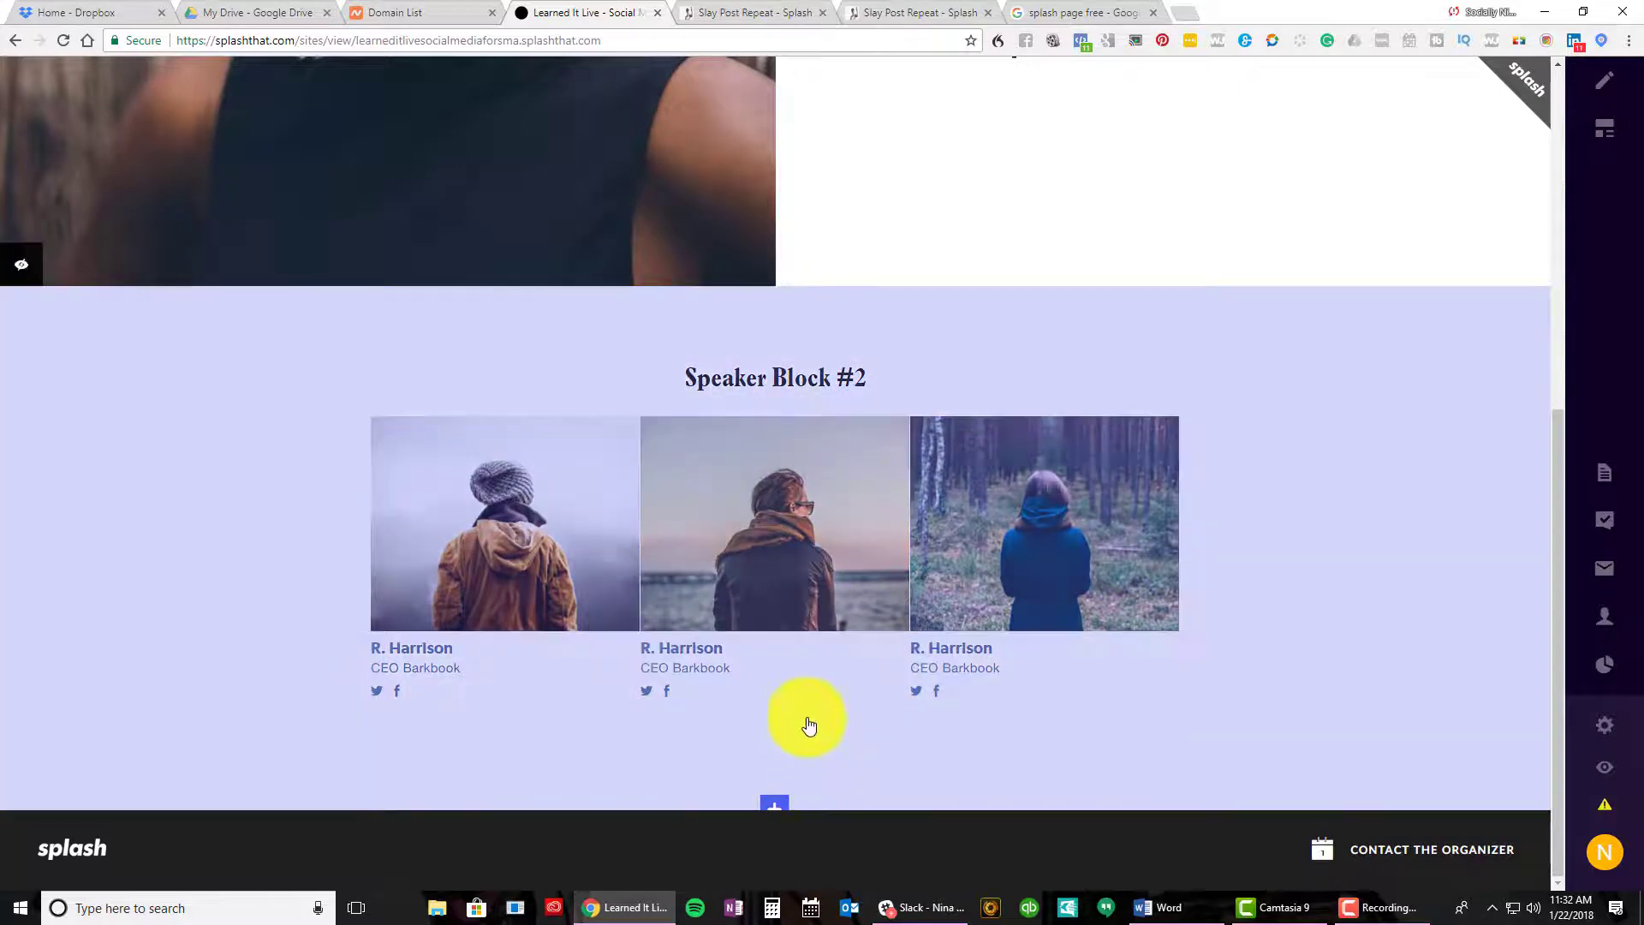
Add three more speaker cards for two rows of three, then select the Speaker Block #2
mouse_move(777, 500)
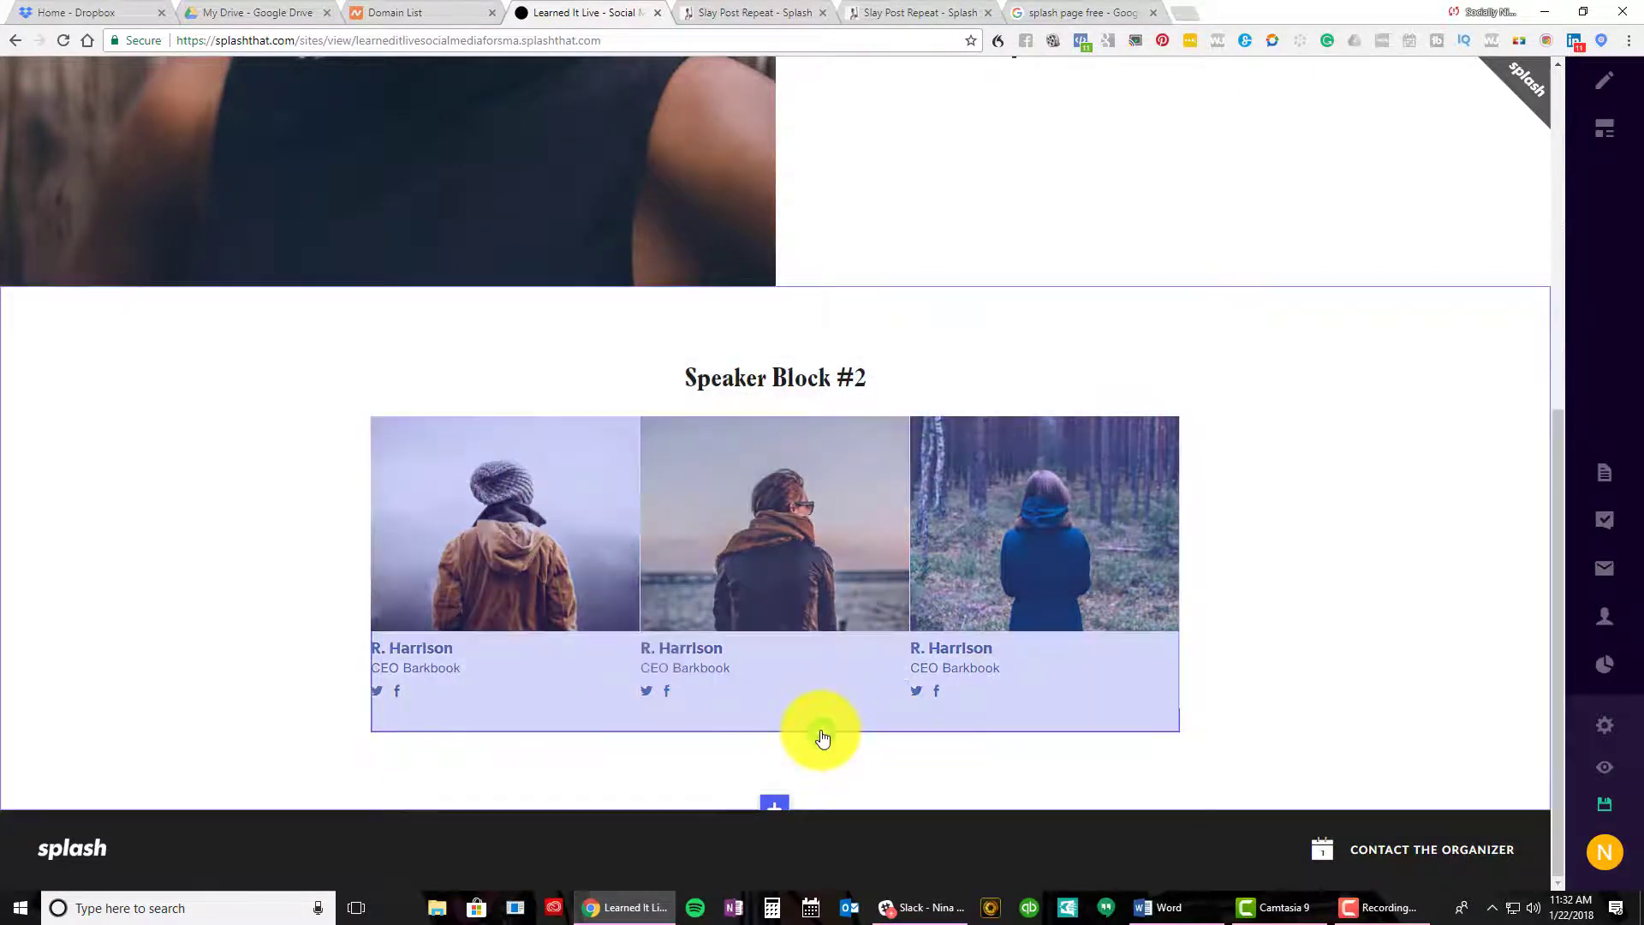
click(821, 739)
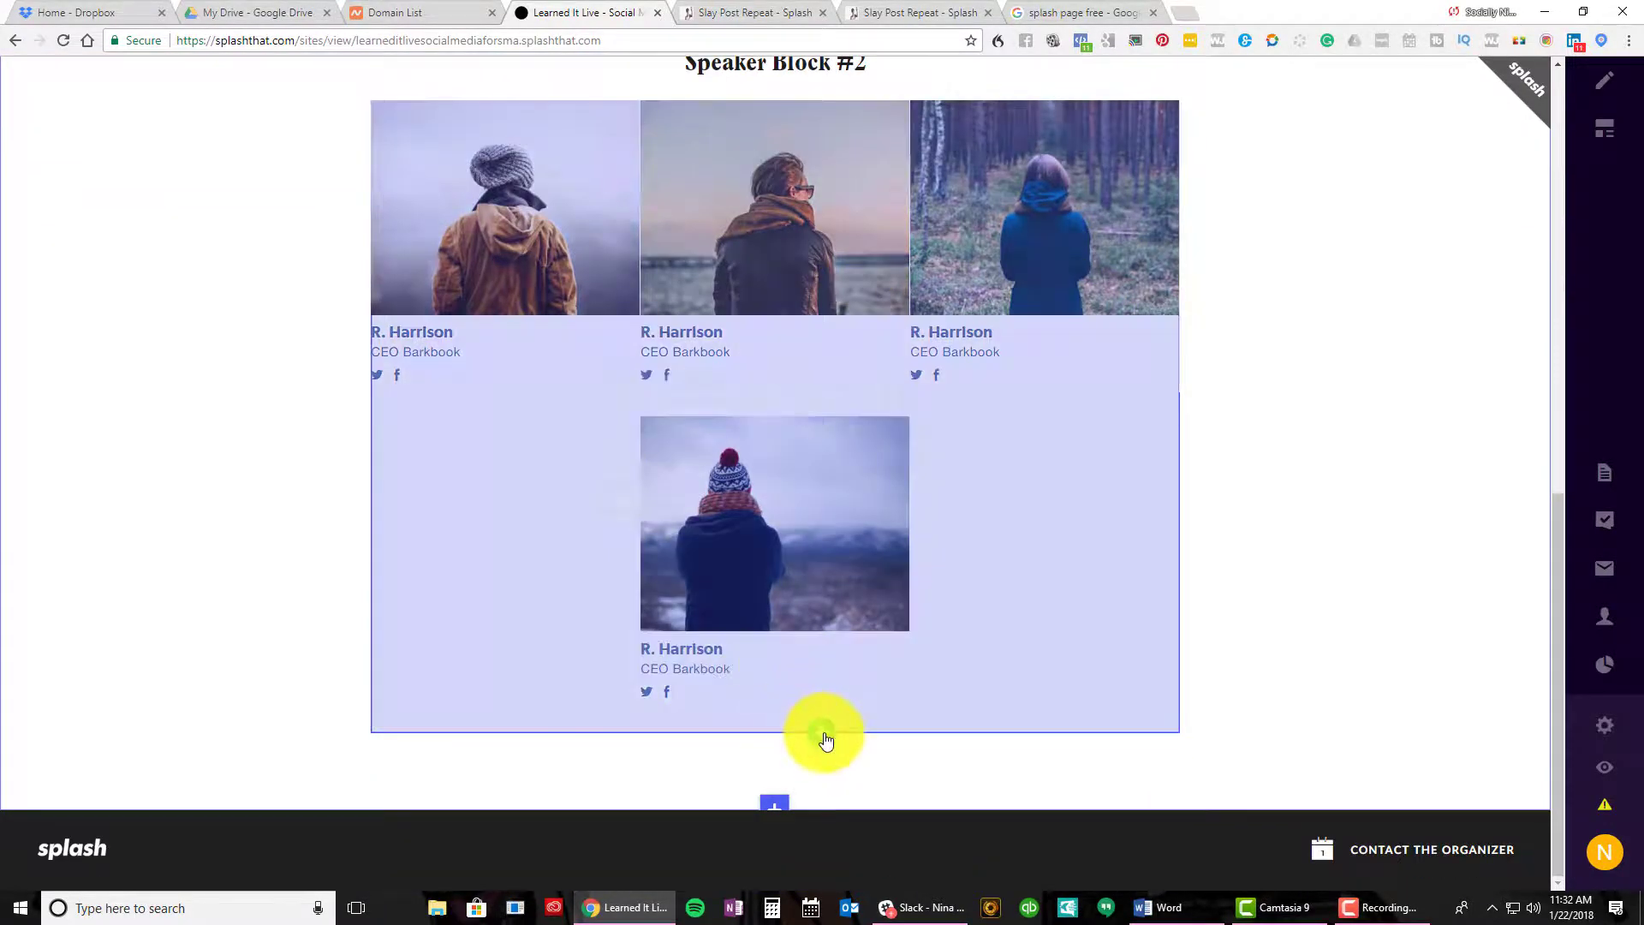
click(824, 738)
click(822, 734)
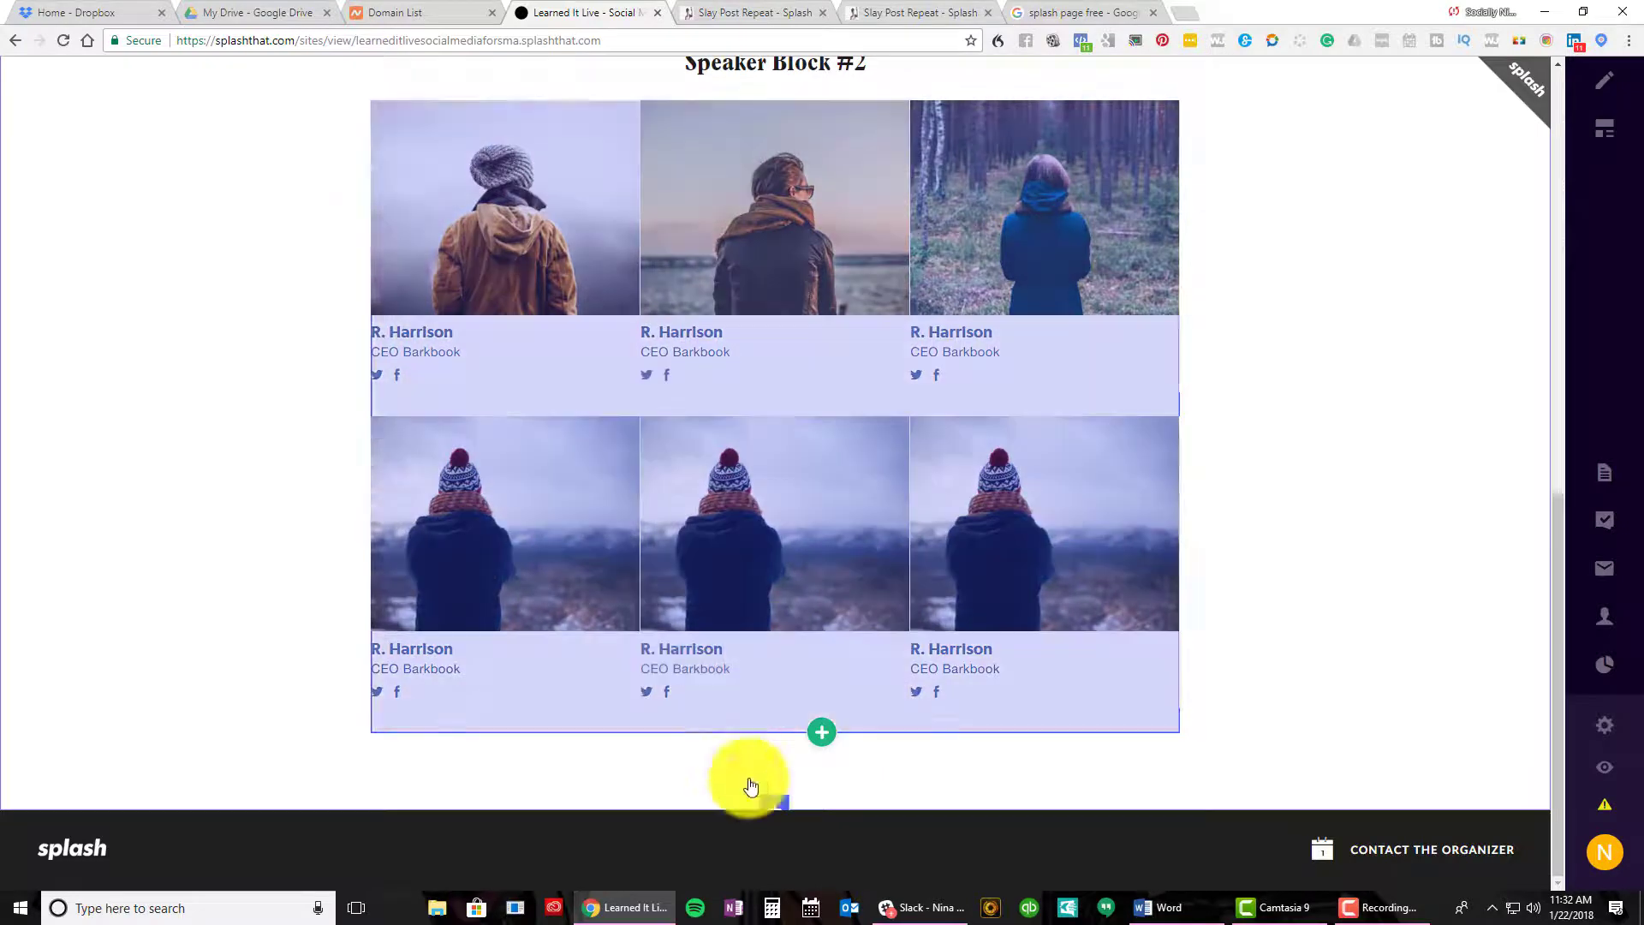
click(751, 786)
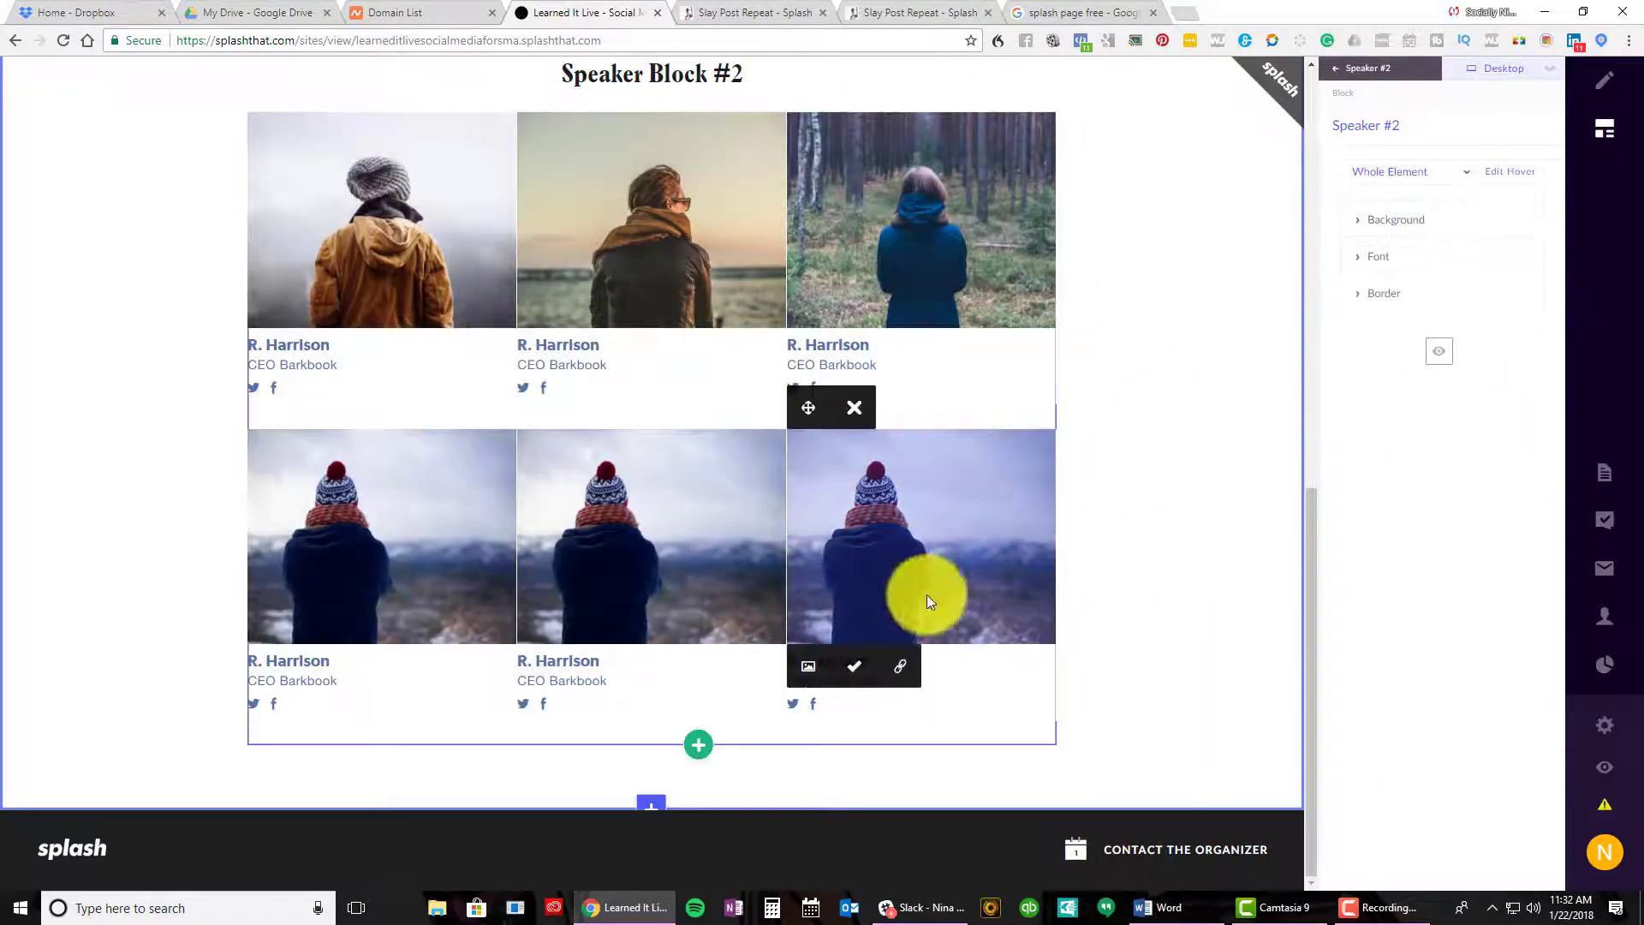
Open the Add A Block picker and close it without adding anything
click(658, 805)
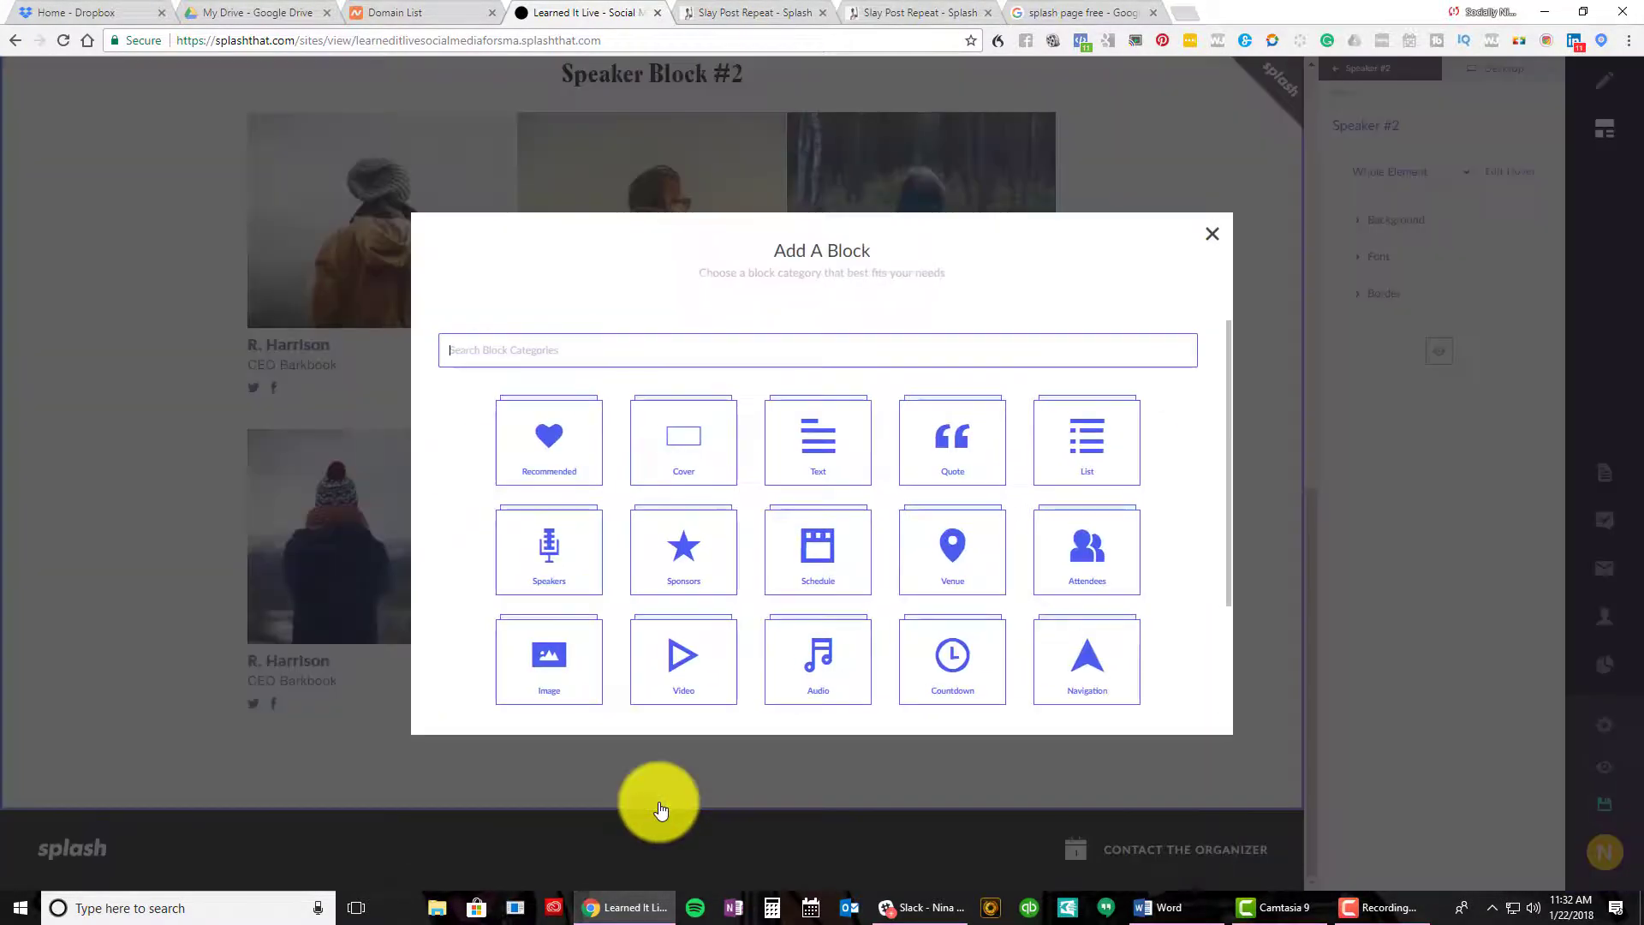
scroll(690, 577, down, 2)
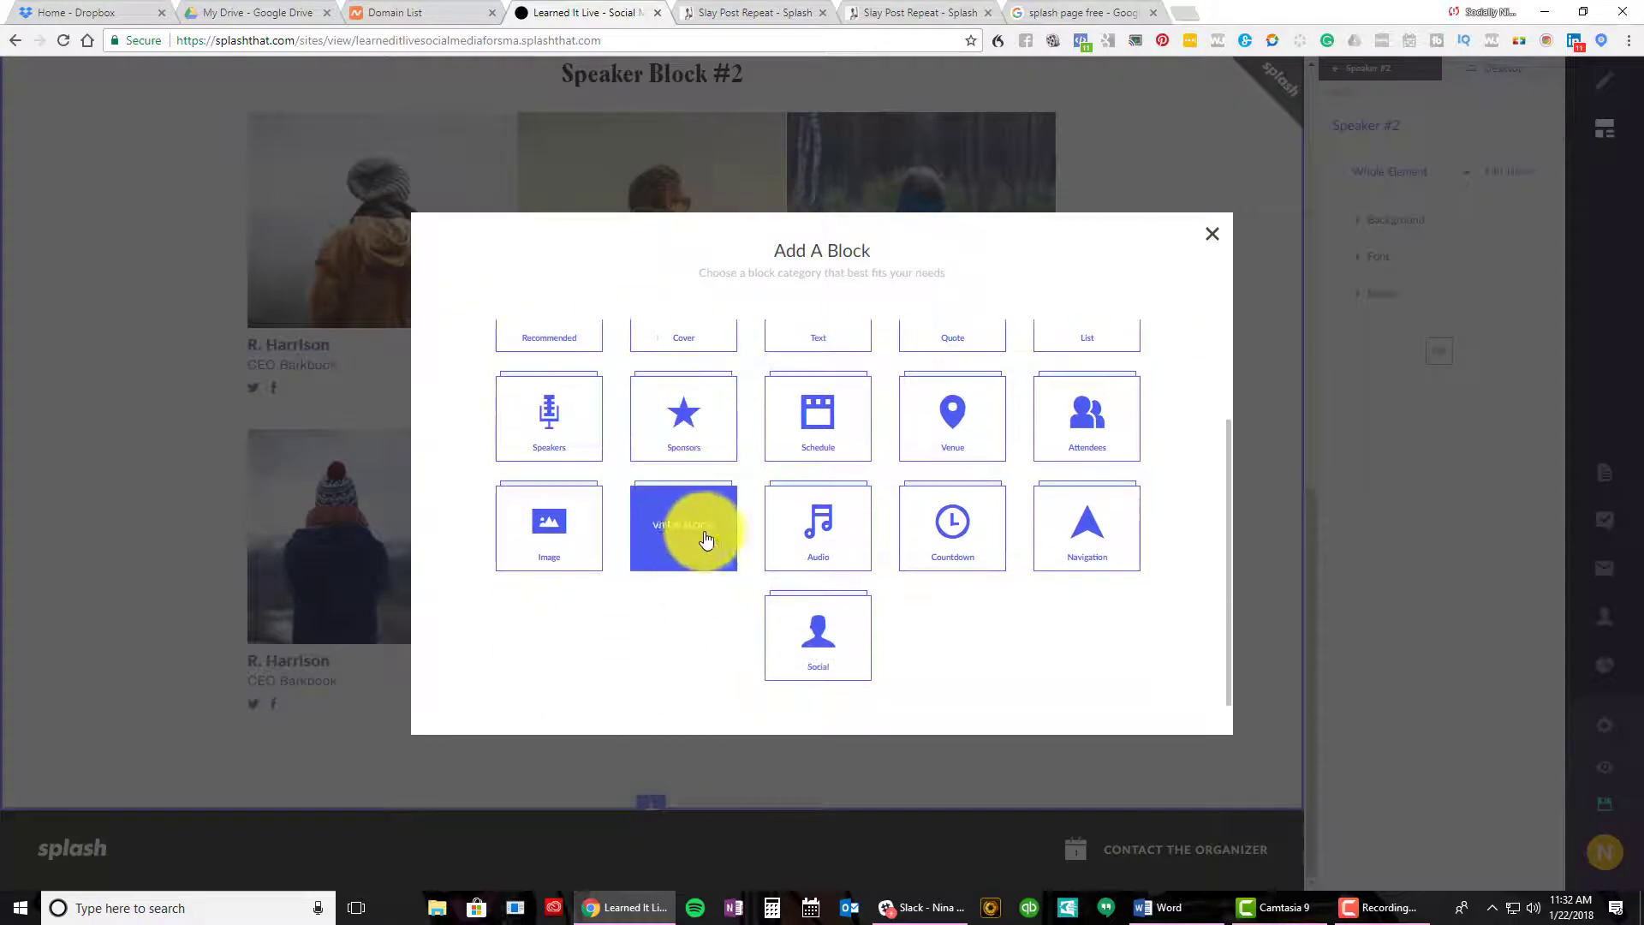
scroll(706, 538, up, 2)
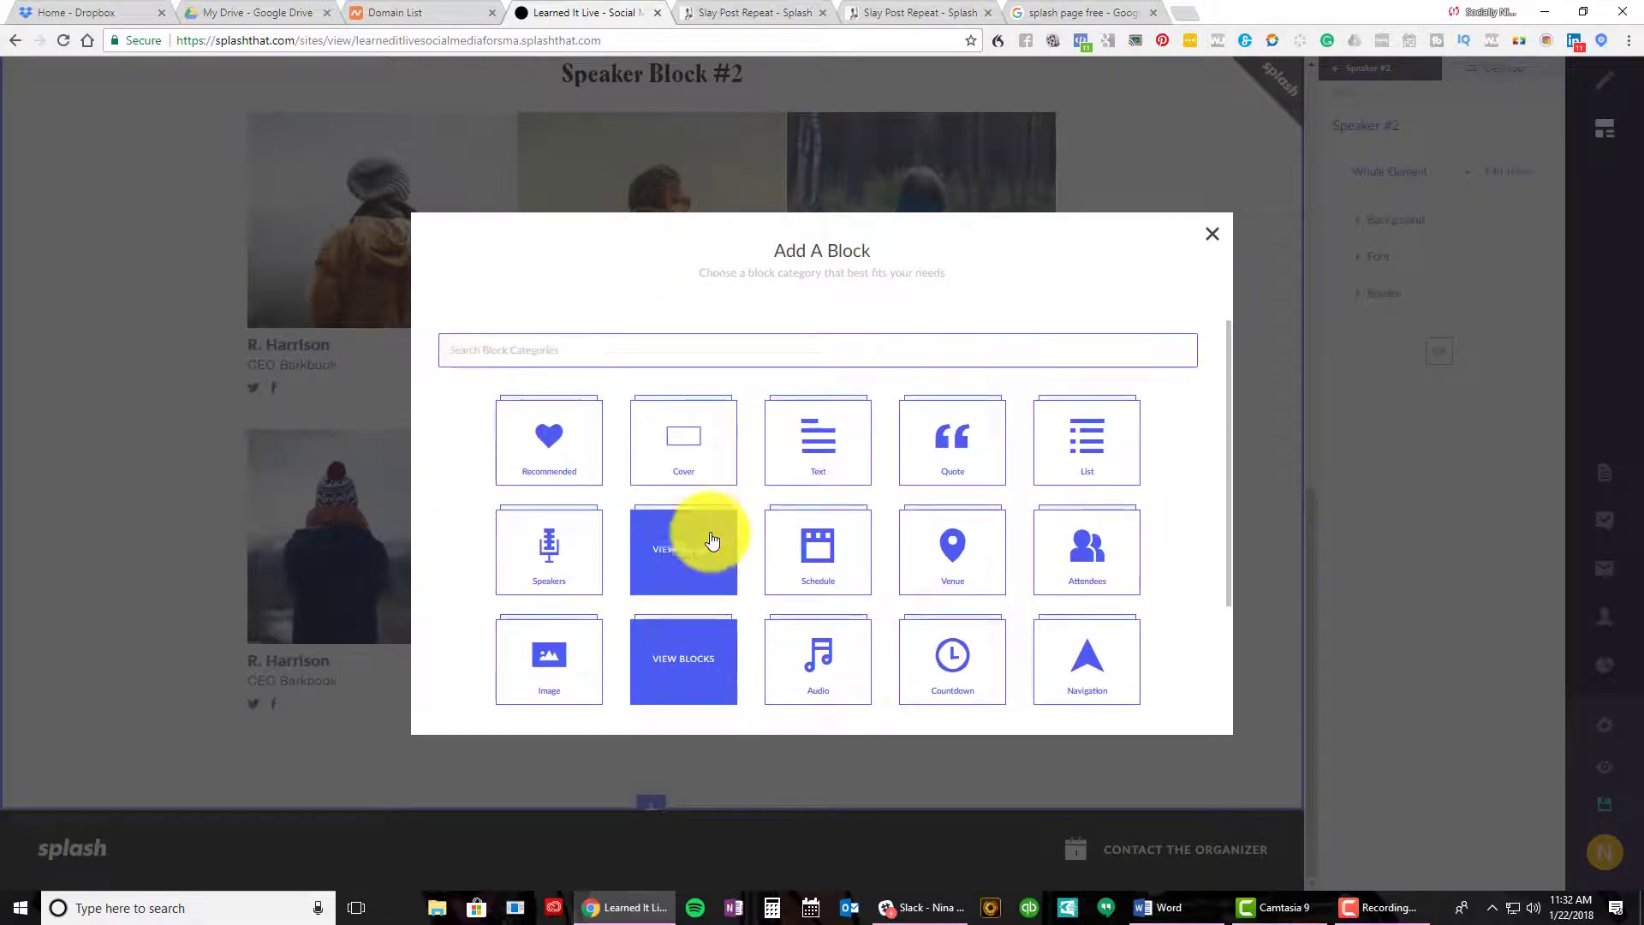
click(1213, 238)
scroll(1026, 403, up, 10)
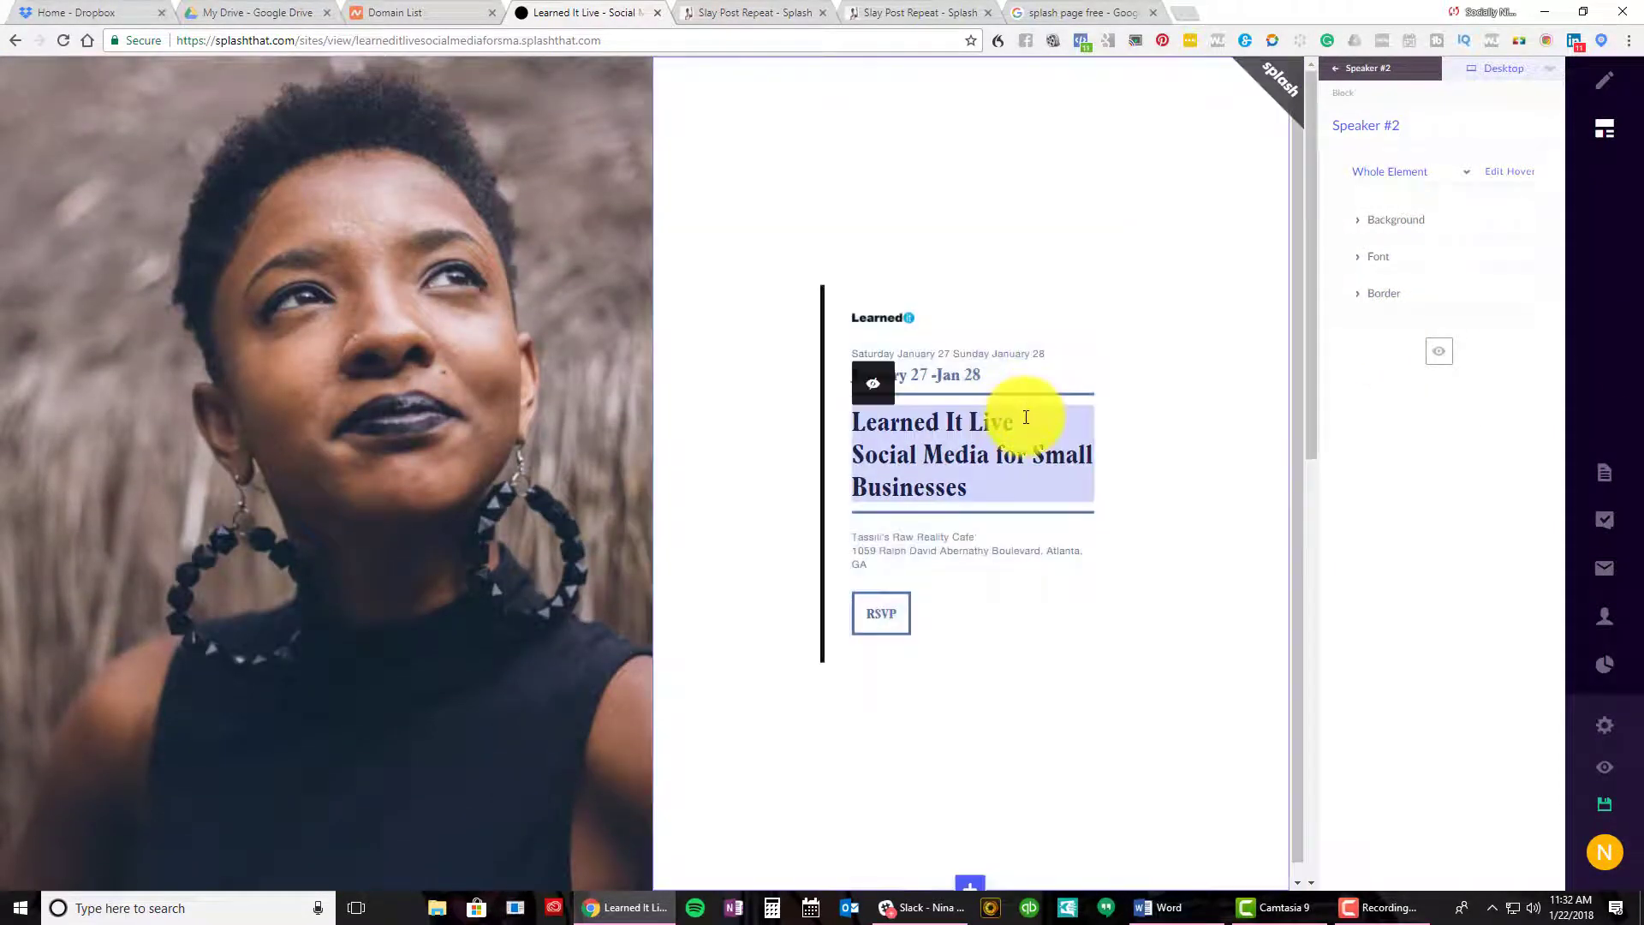
scroll(492, 588, down, 6)
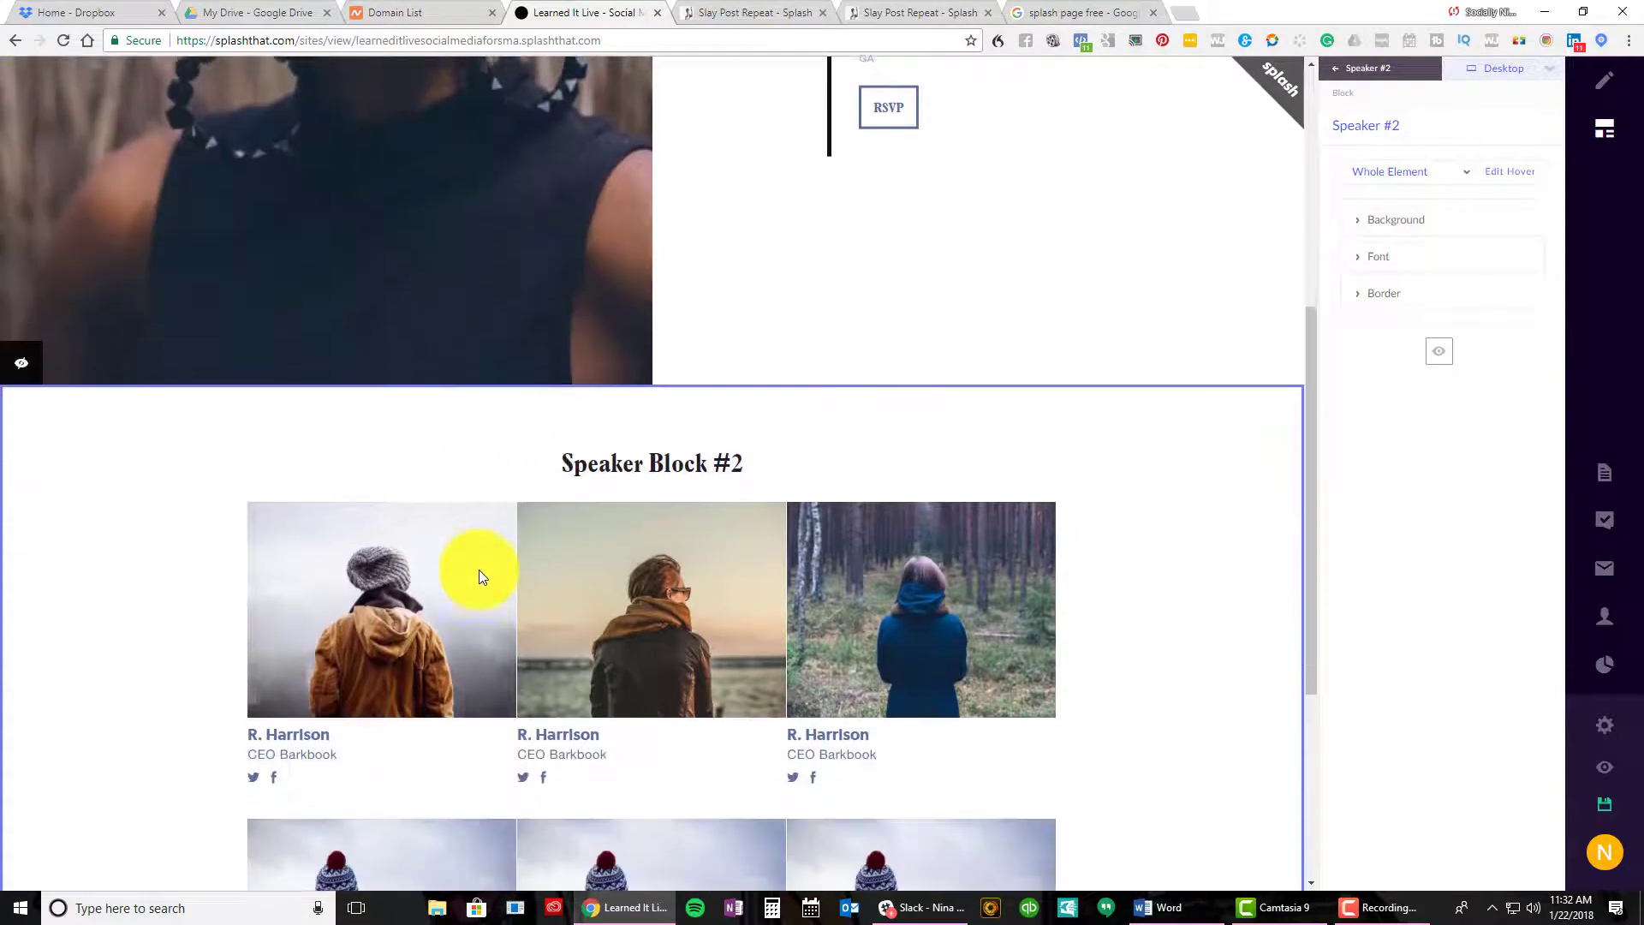
scroll(428, 550, up, 2)
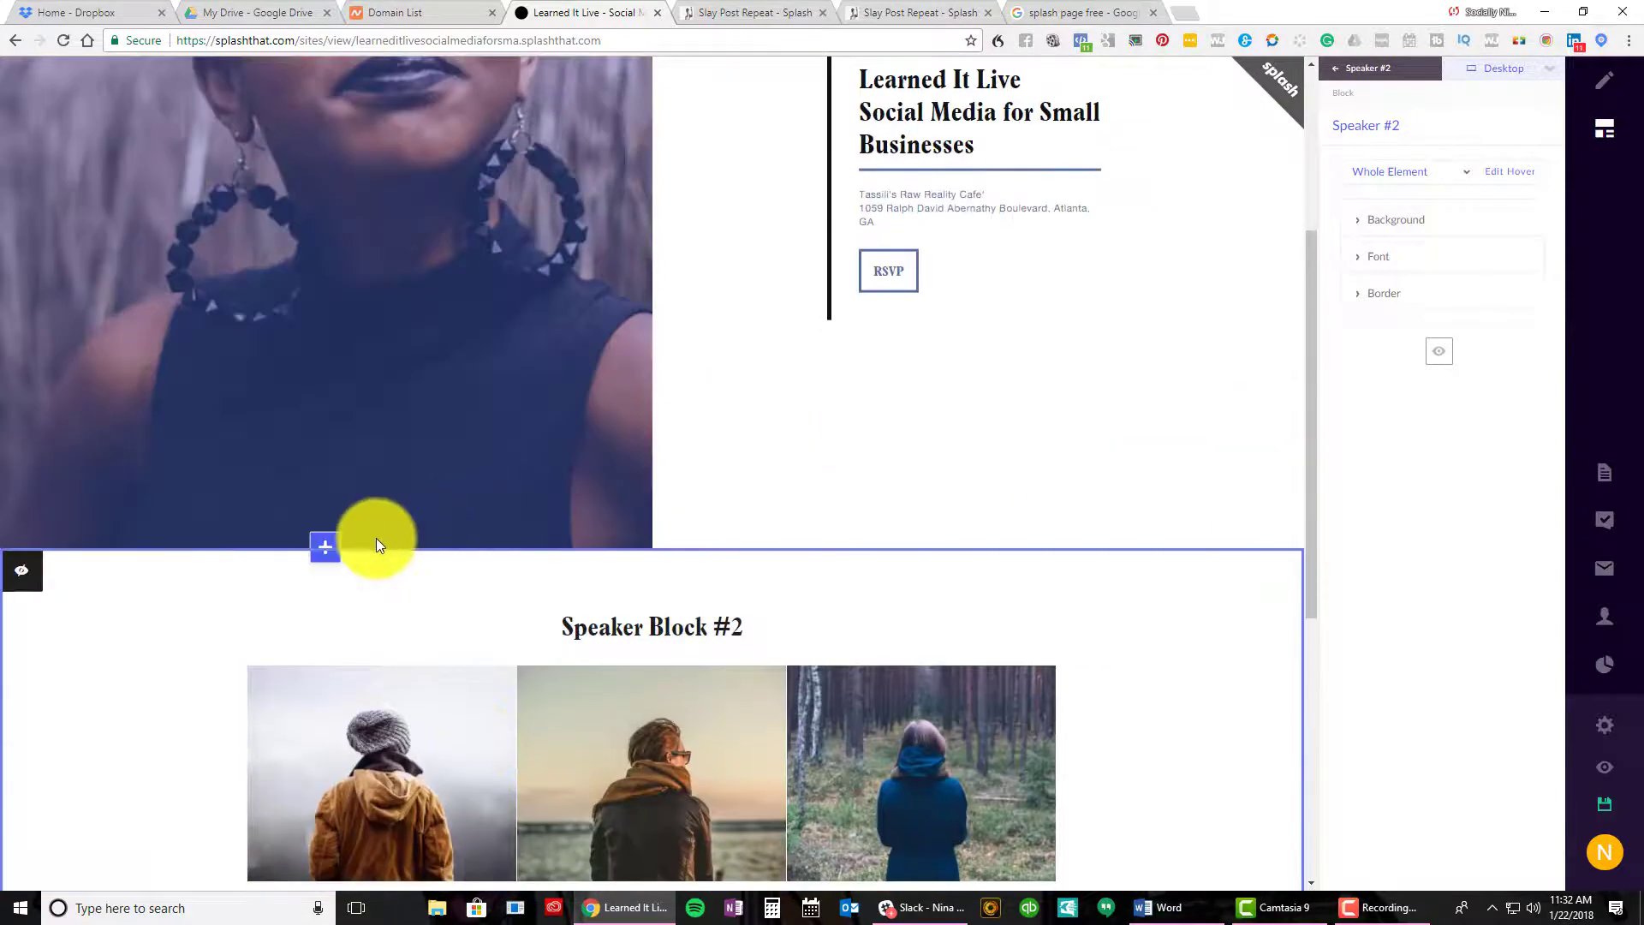
Reopen and dismiss the block picker, then select the Date & Time block
click(331, 553)
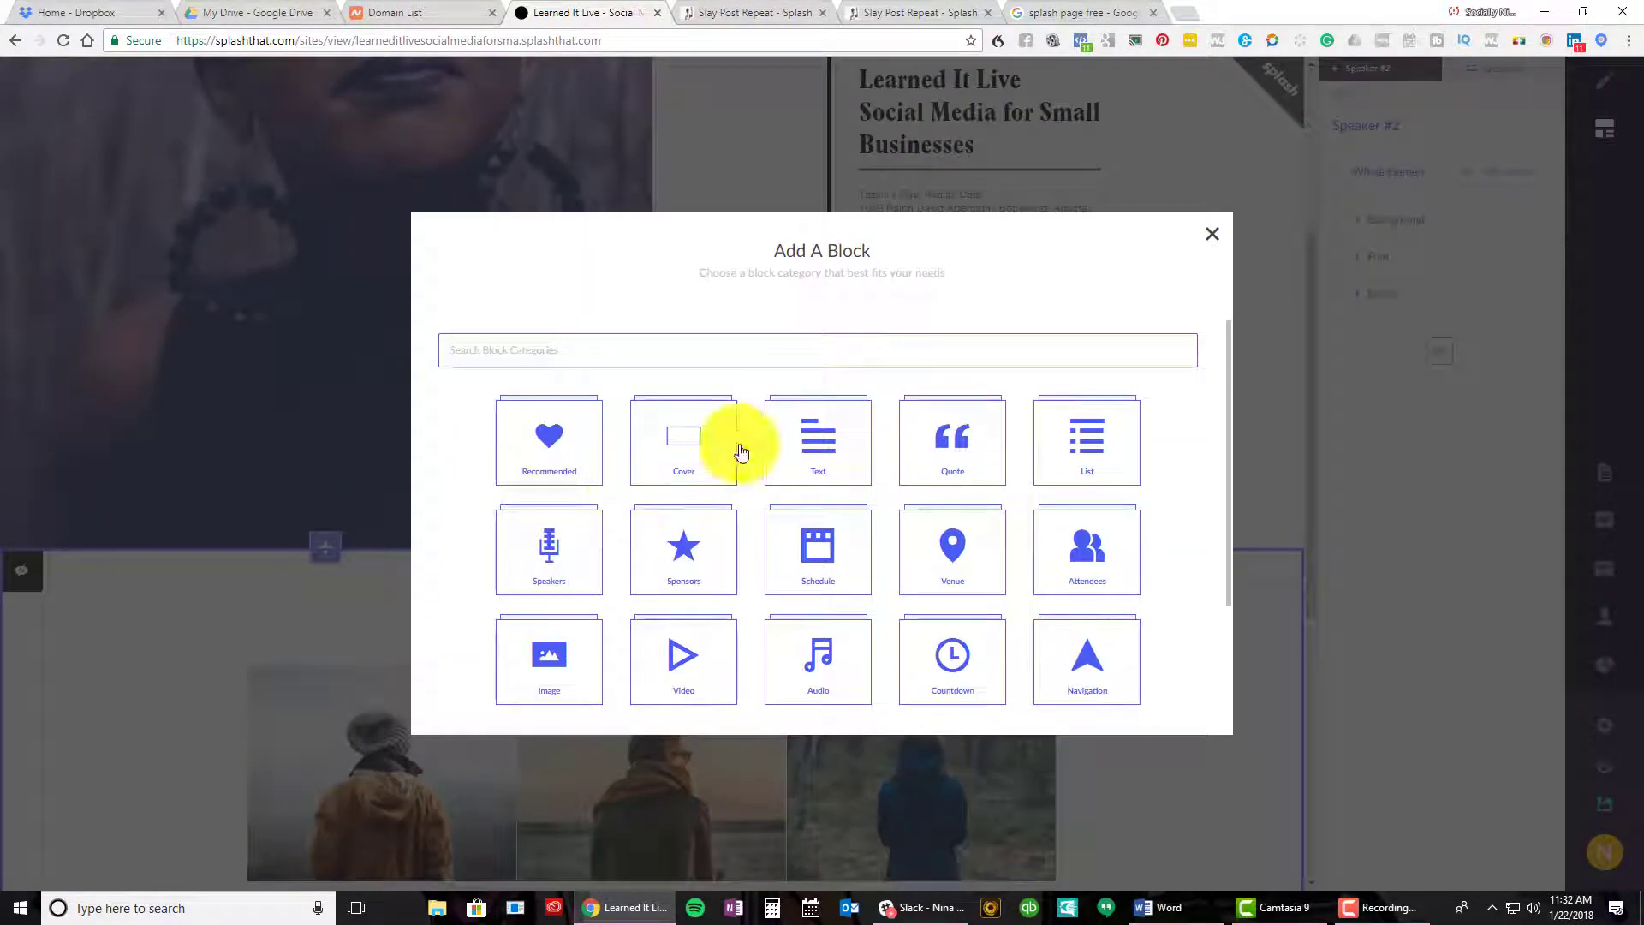
click(1213, 233)
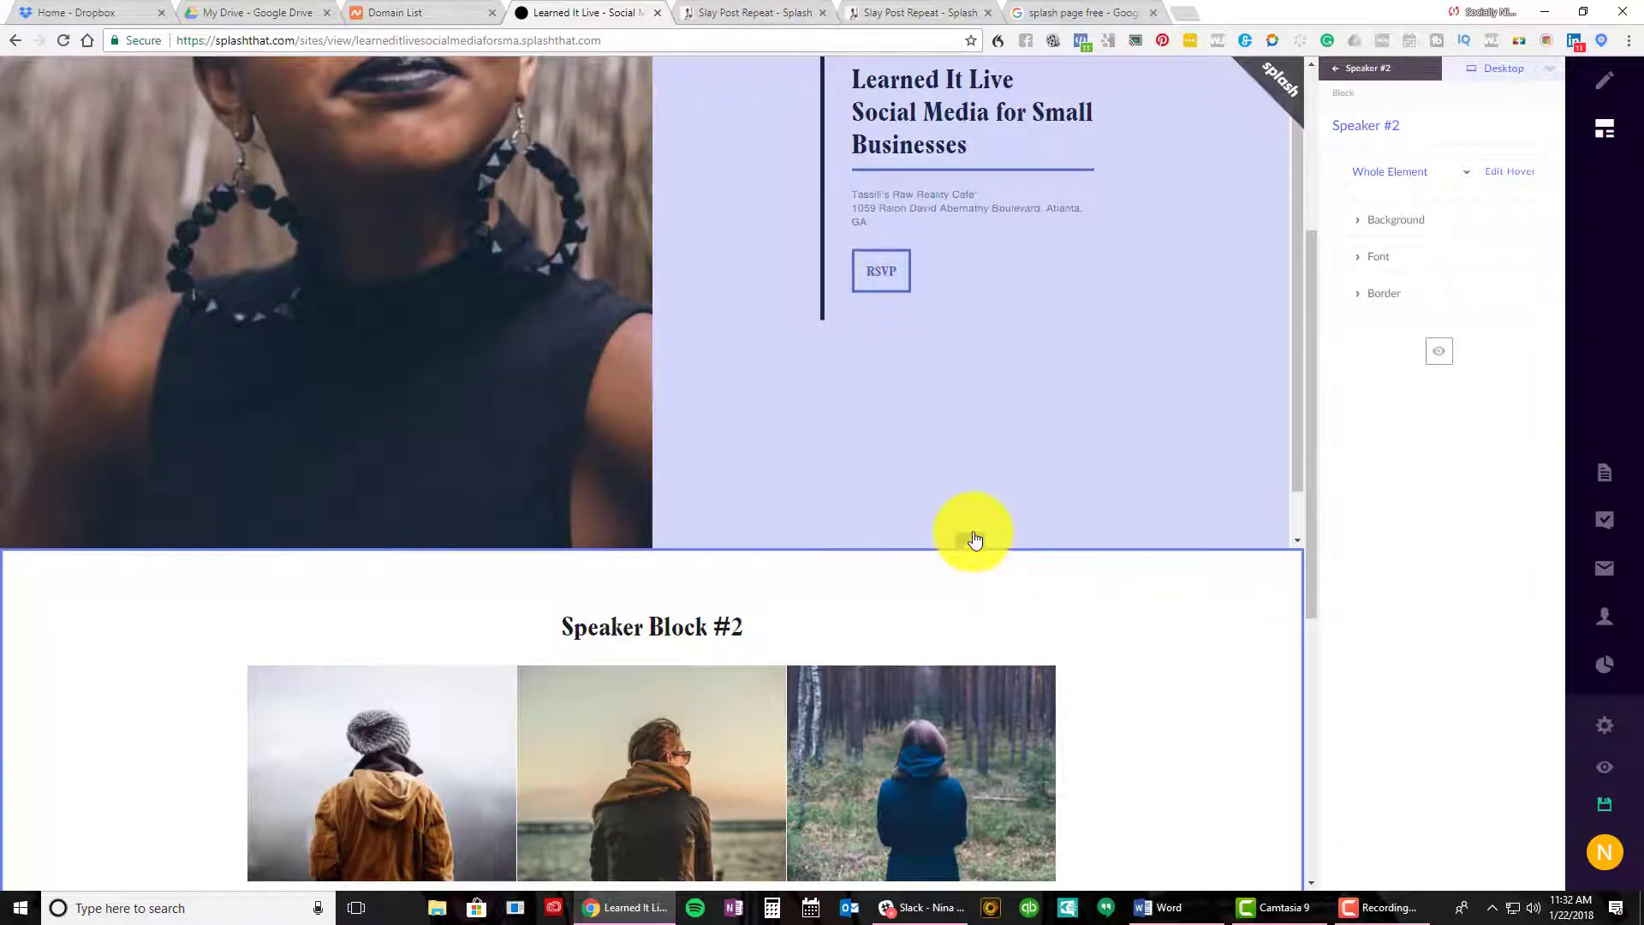
click(975, 540)
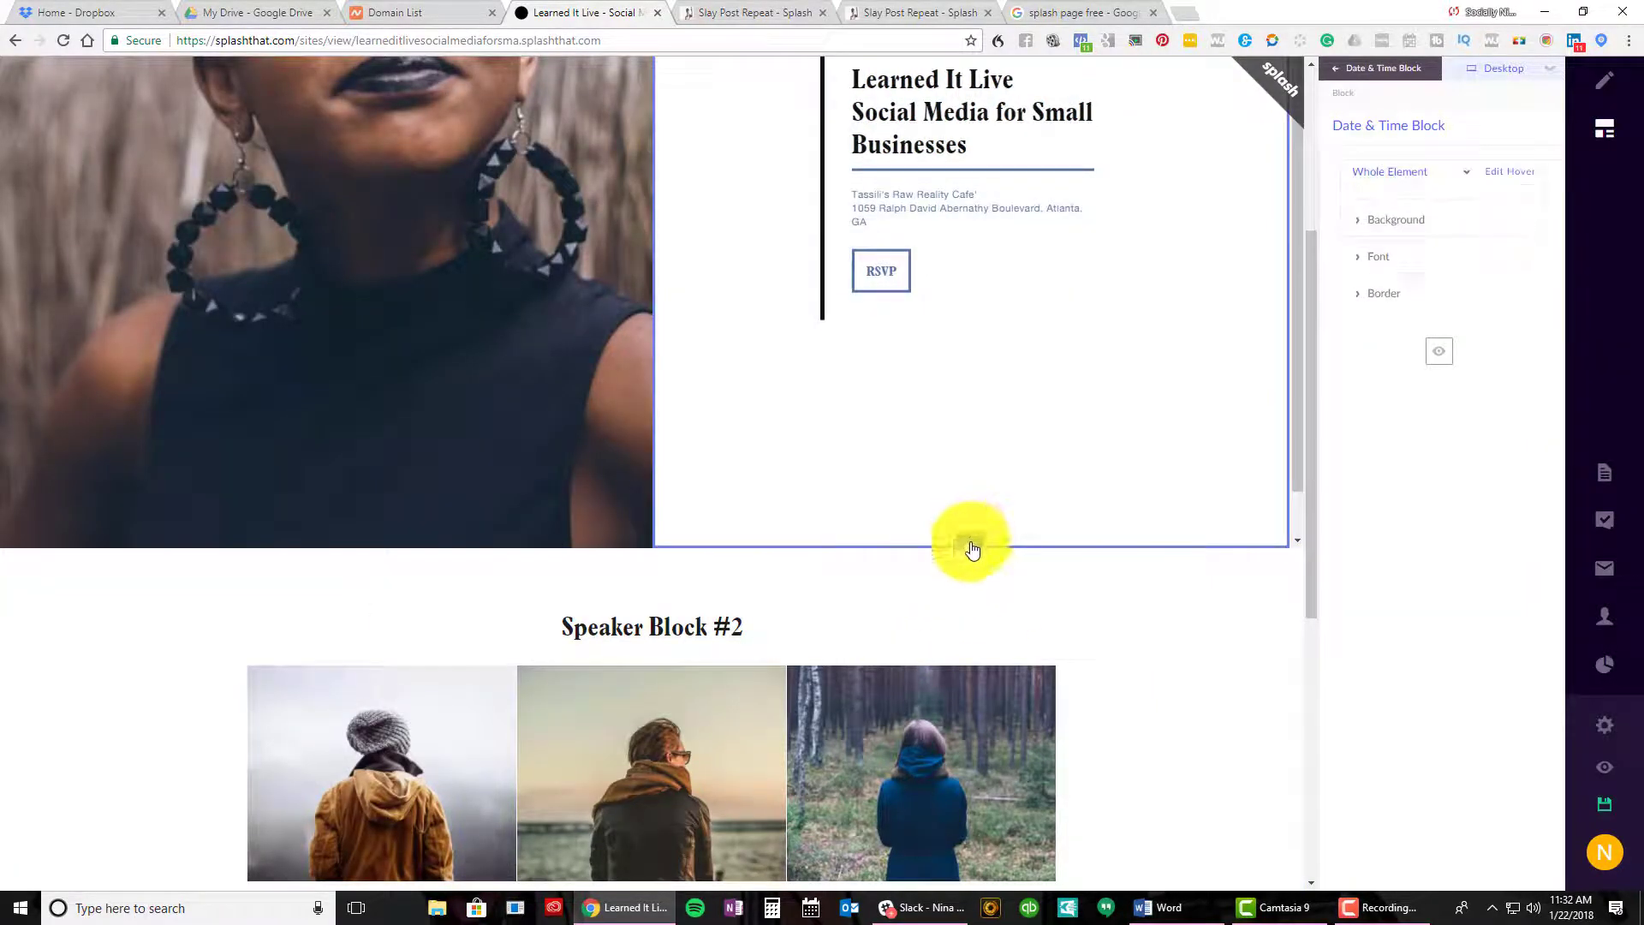
Add List Block #1 from the List category below the Date & Time block
click(971, 545)
click(1111, 465)
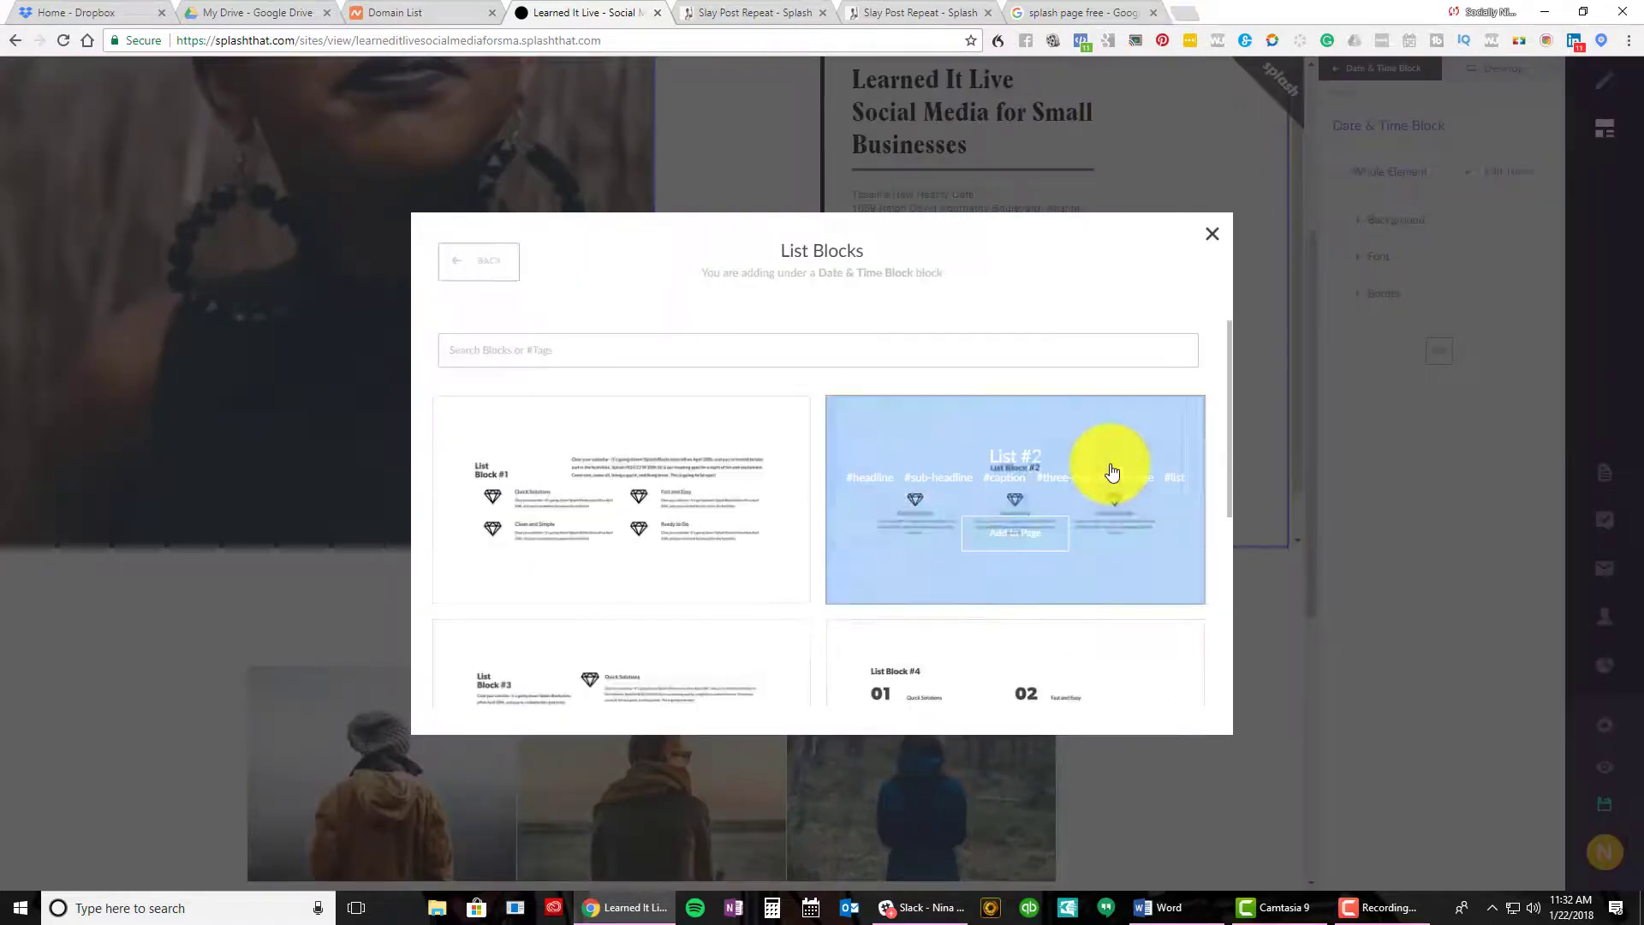
click(771, 503)
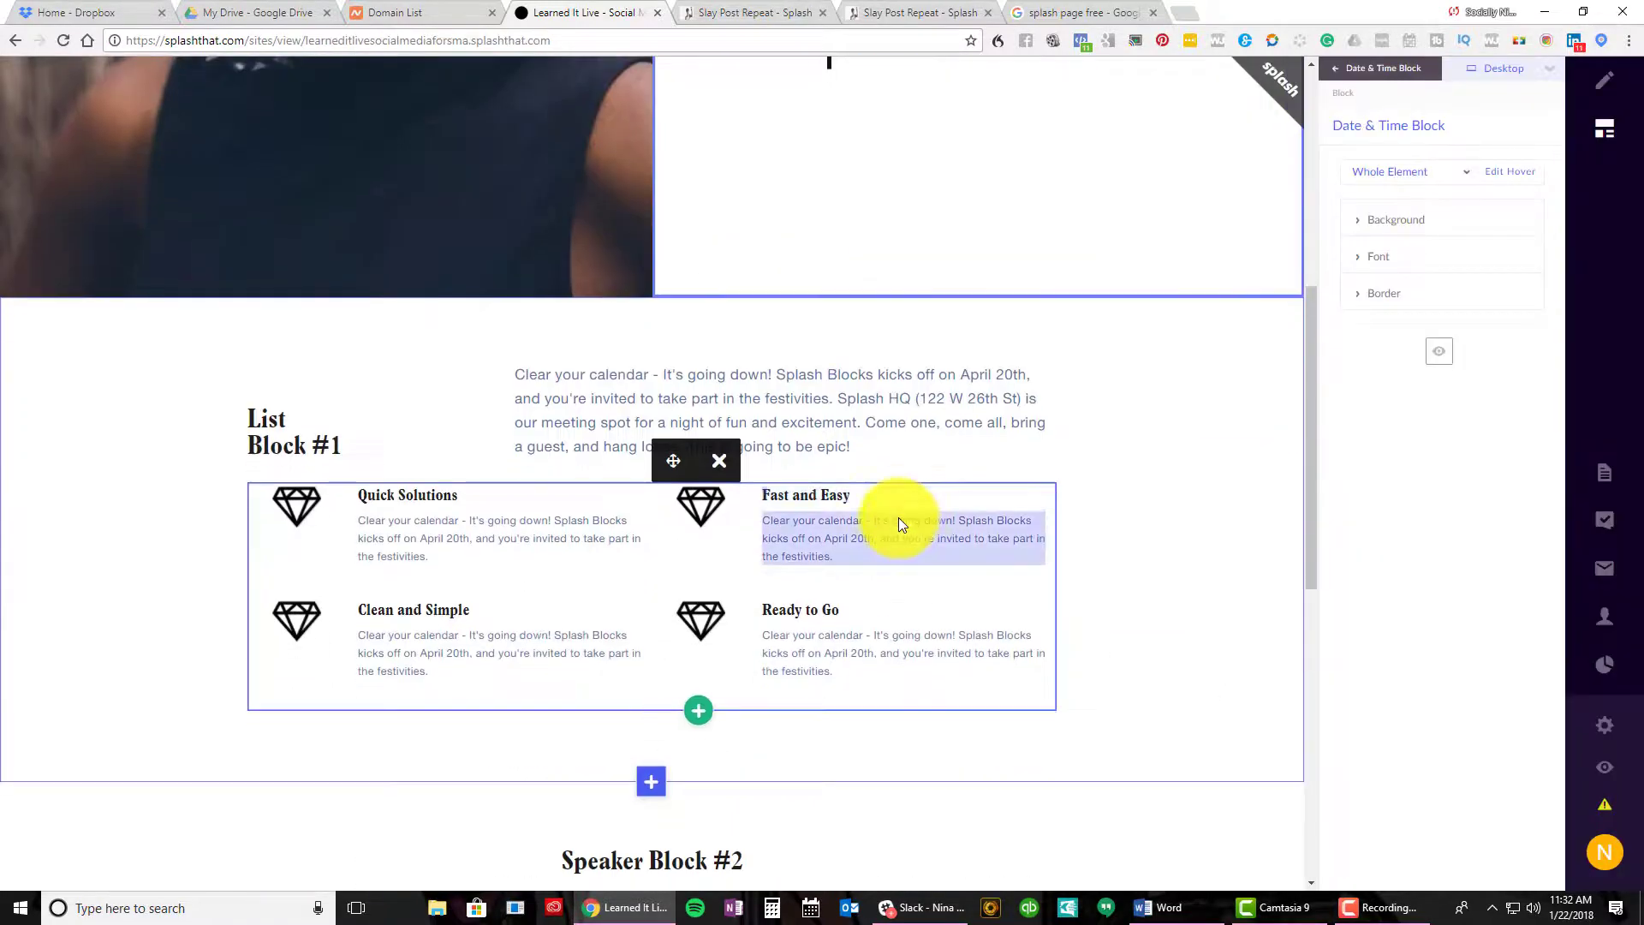
Delete the 'Fast and Easy' item, leaving Quick Solutions, Clean and Simple and Ready to Go
click(719, 461)
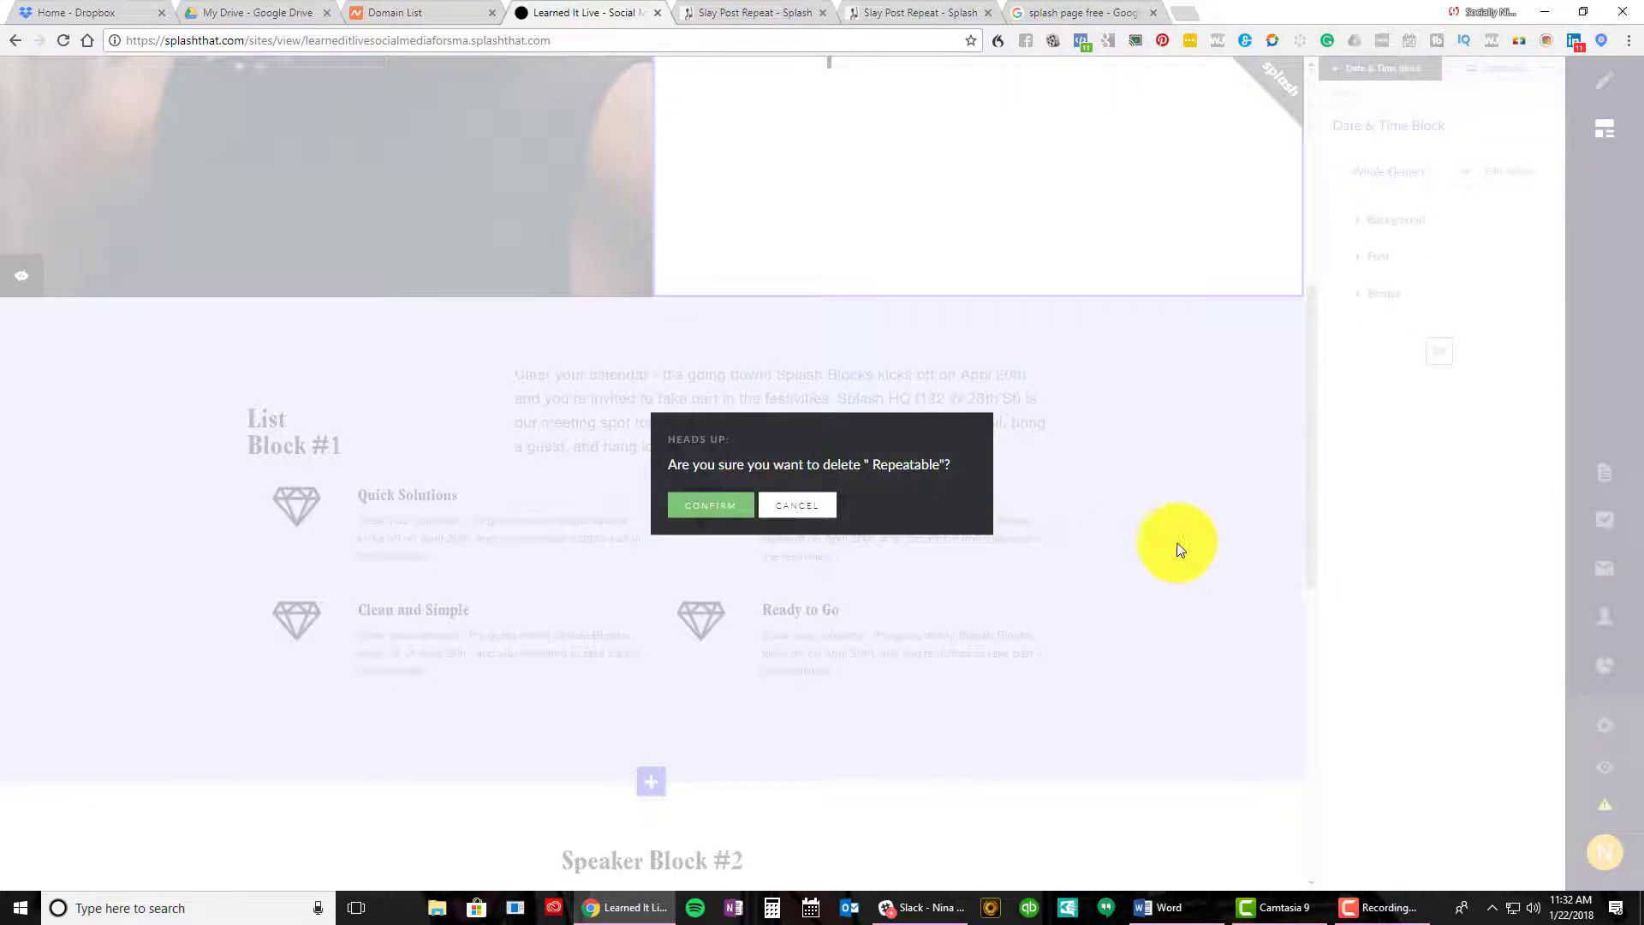
click(688, 511)
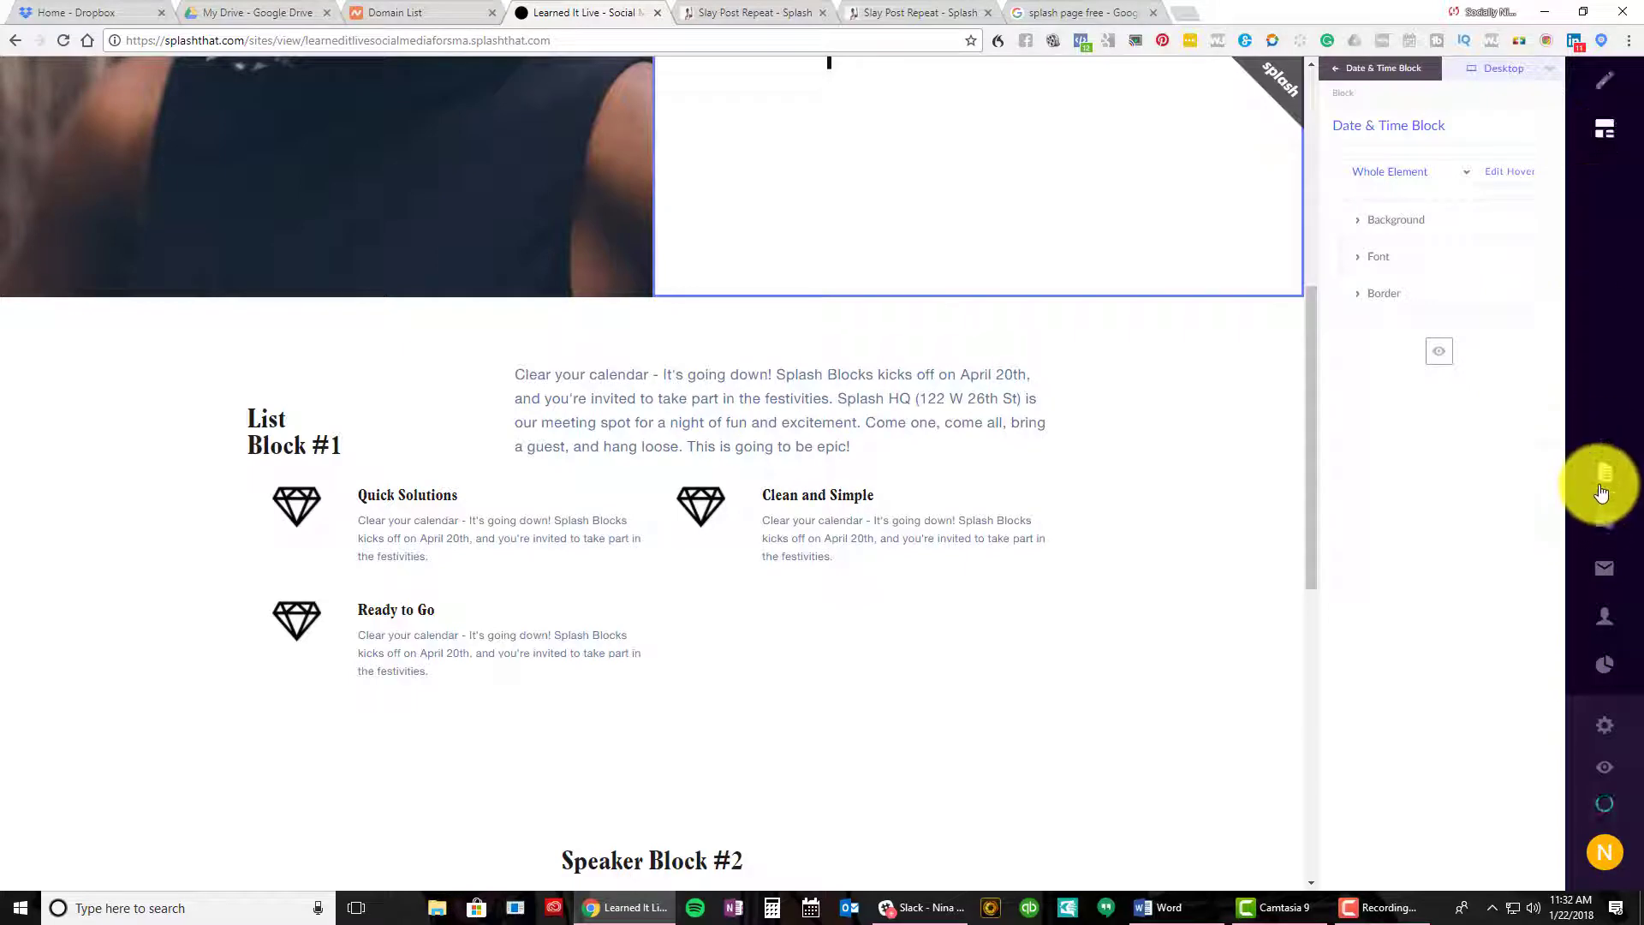
scroll(833, 542, down, 9)
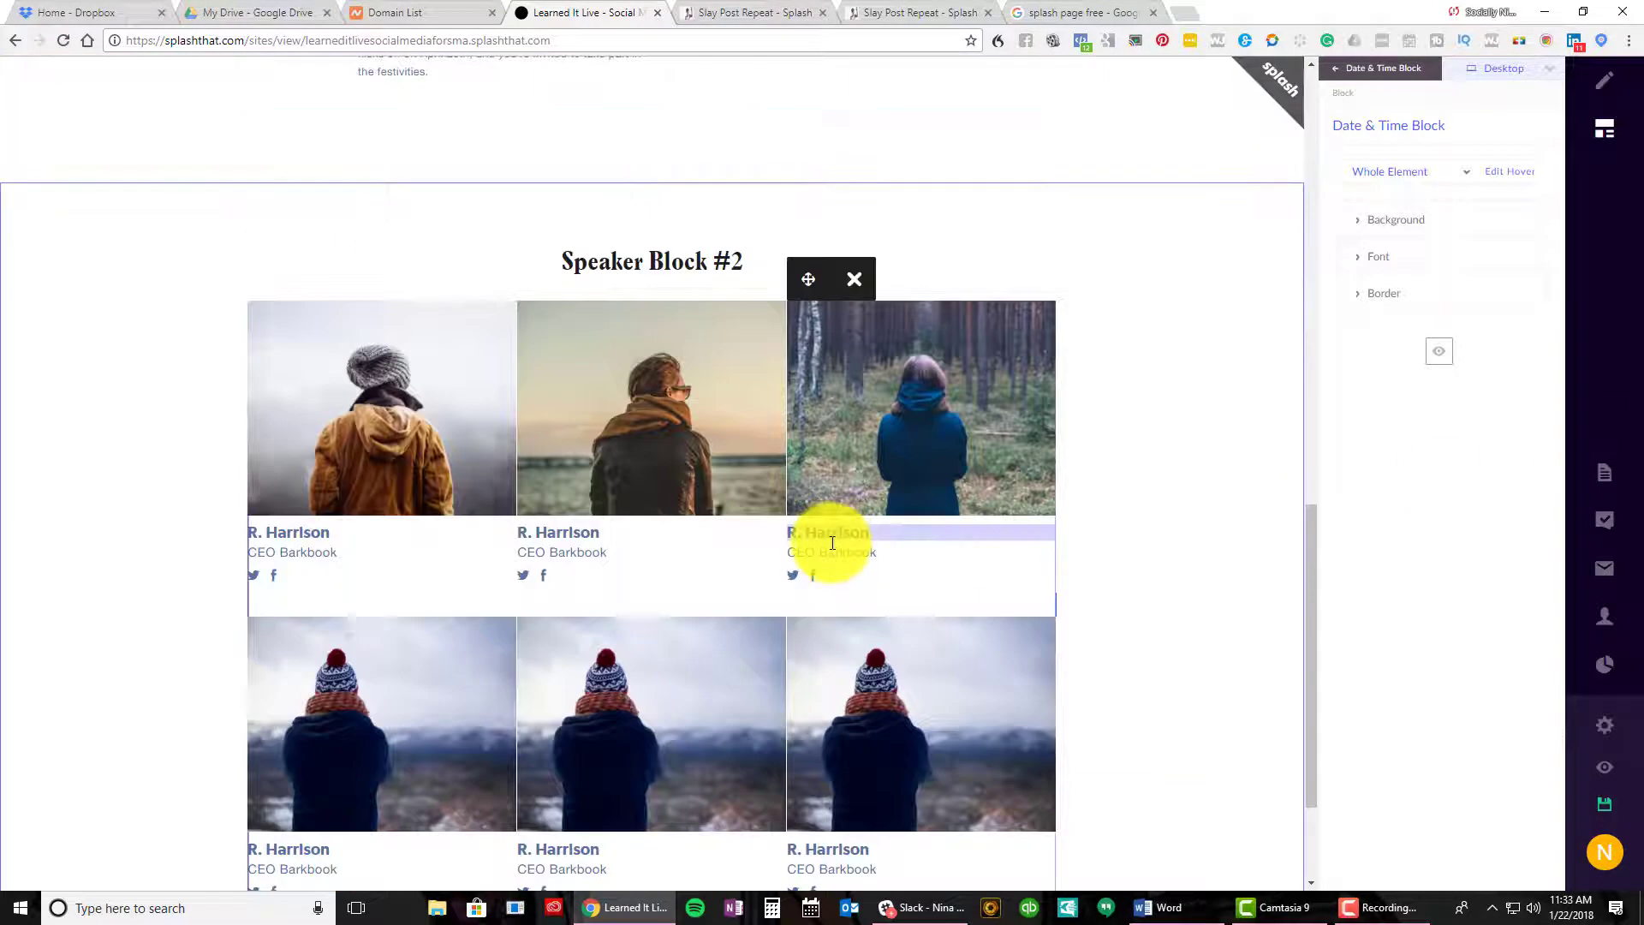
scroll(734, 642, up, 5)
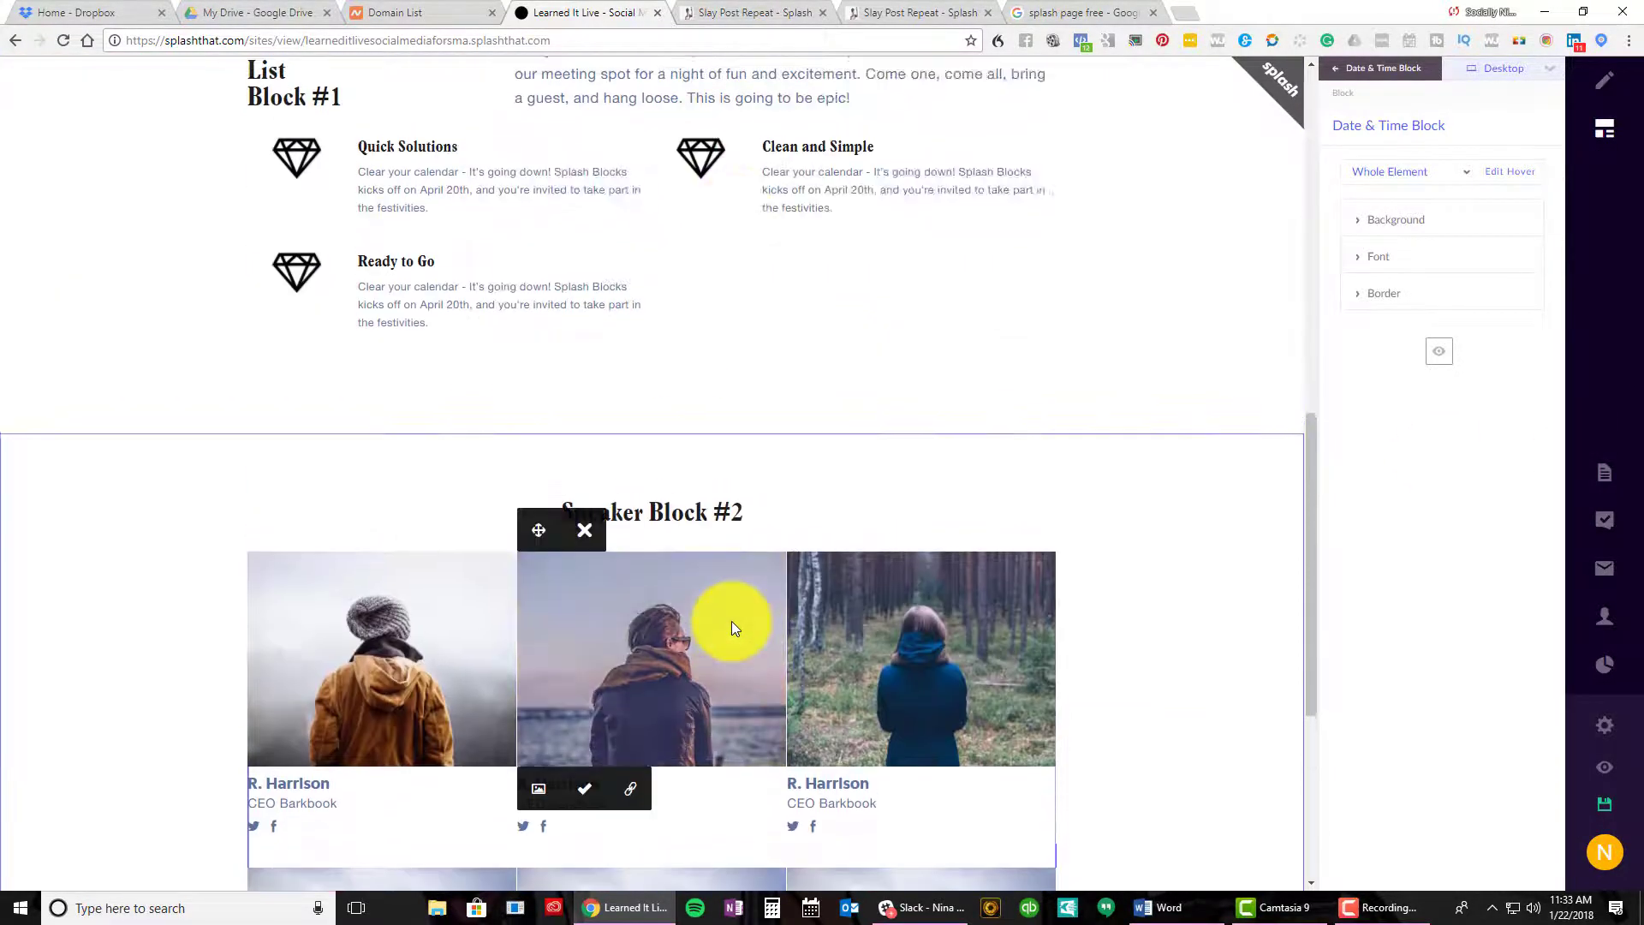
scroll(732, 625, up, 8)
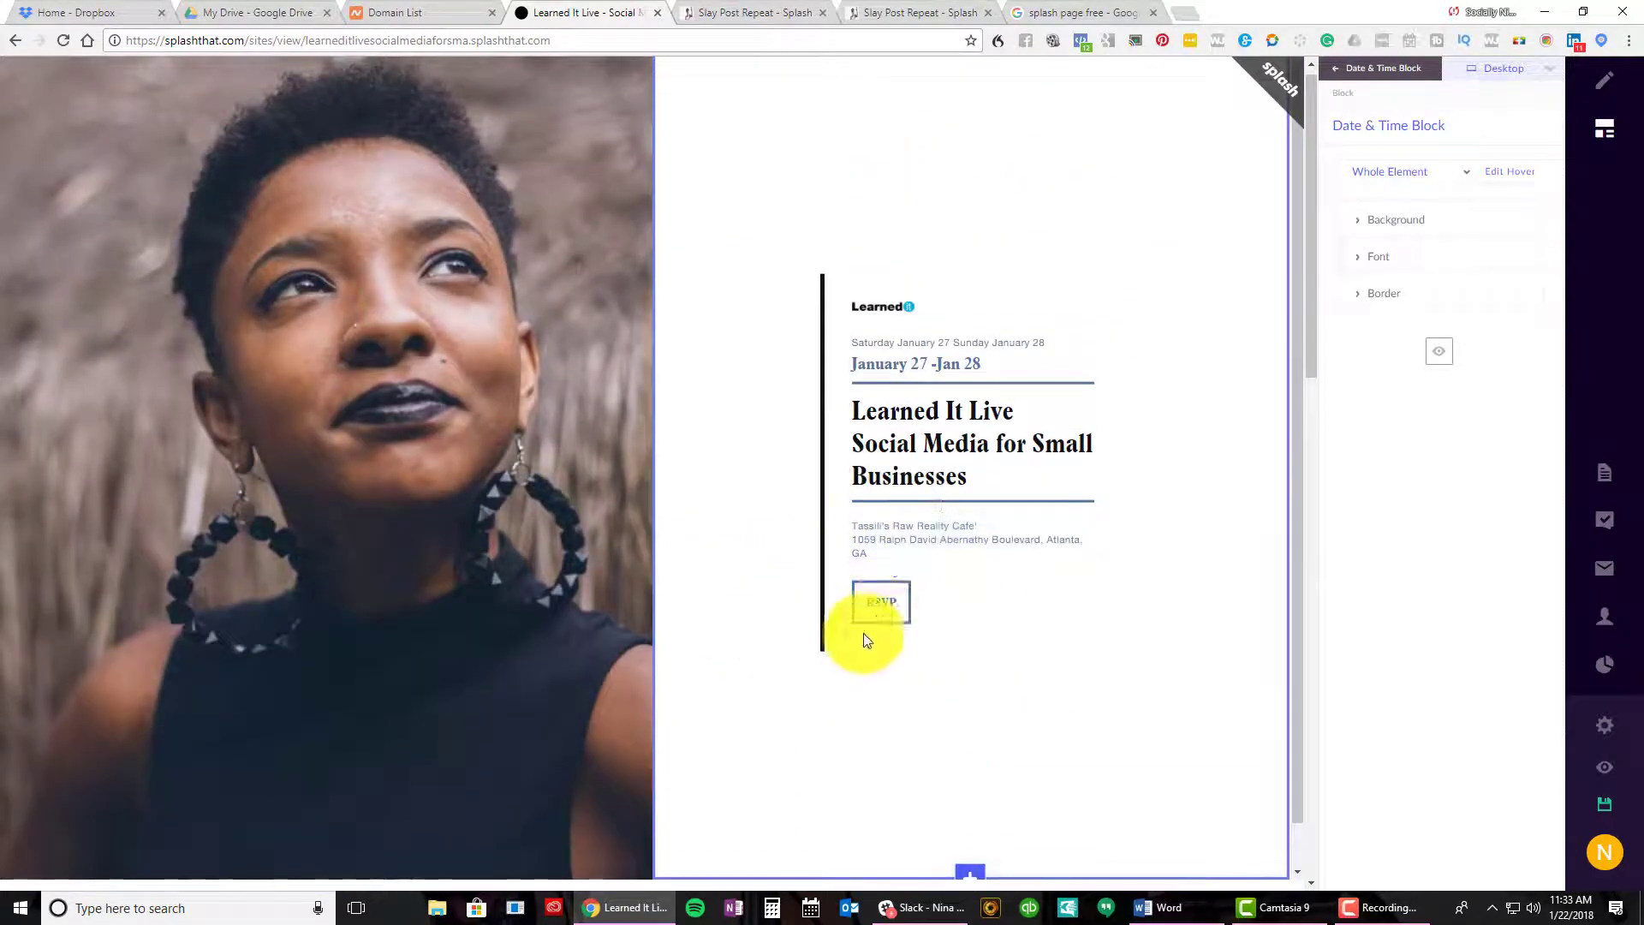
Open the RSVP form from the cover's RSVP button, leave RSVPs open, and cancel the new question
click(878, 606)
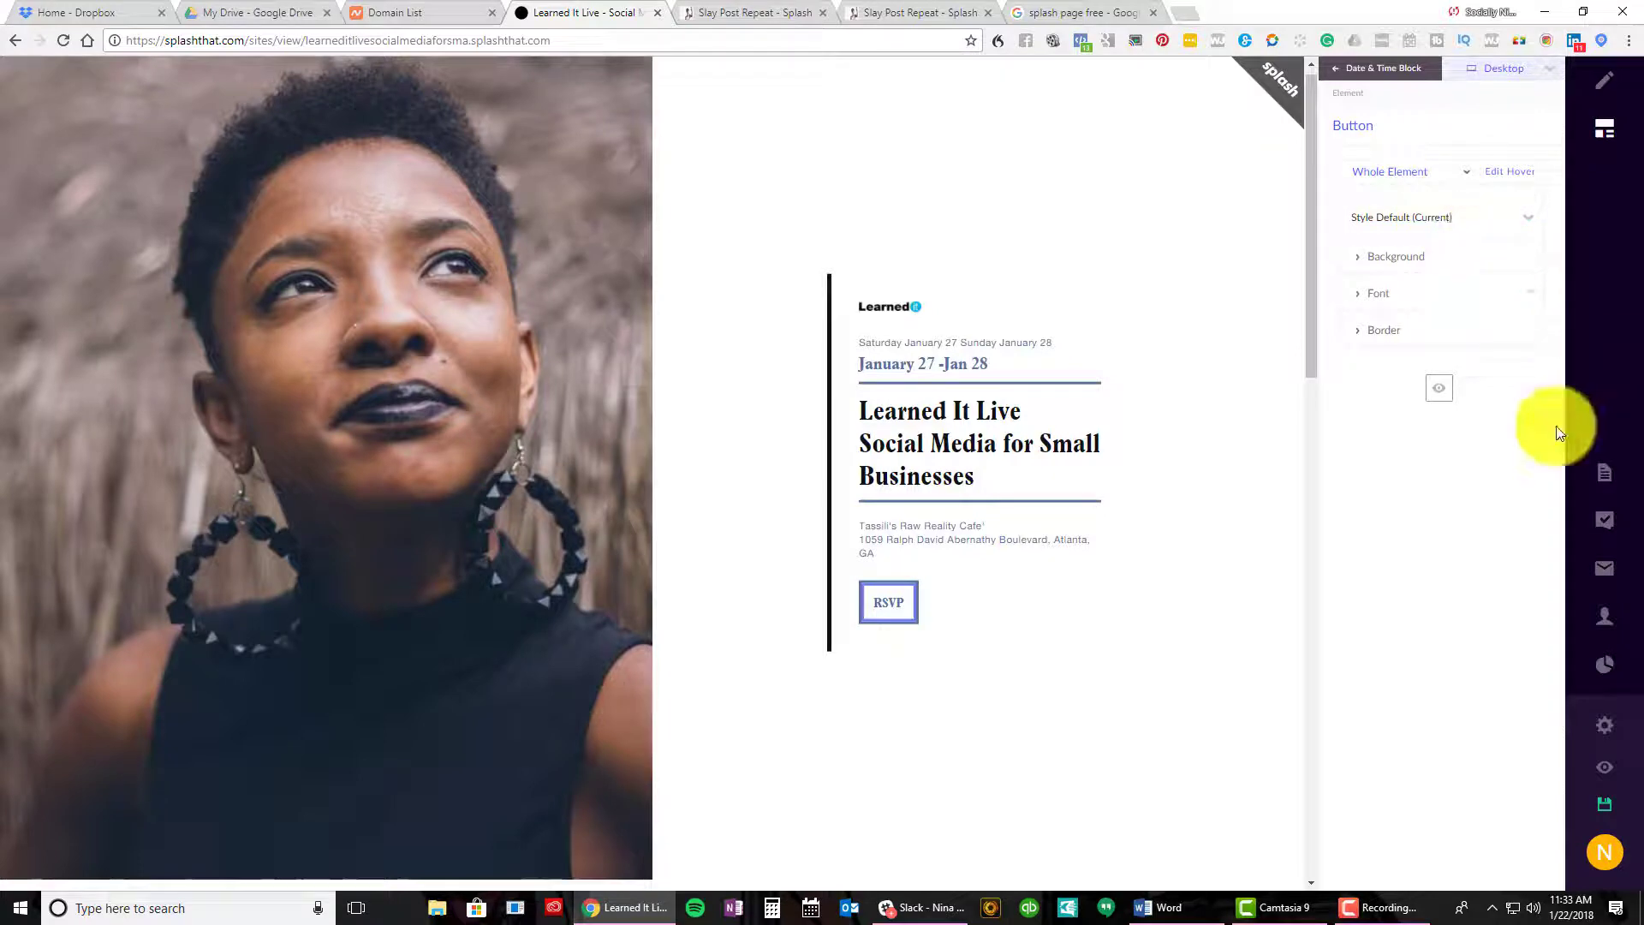
click(1606, 470)
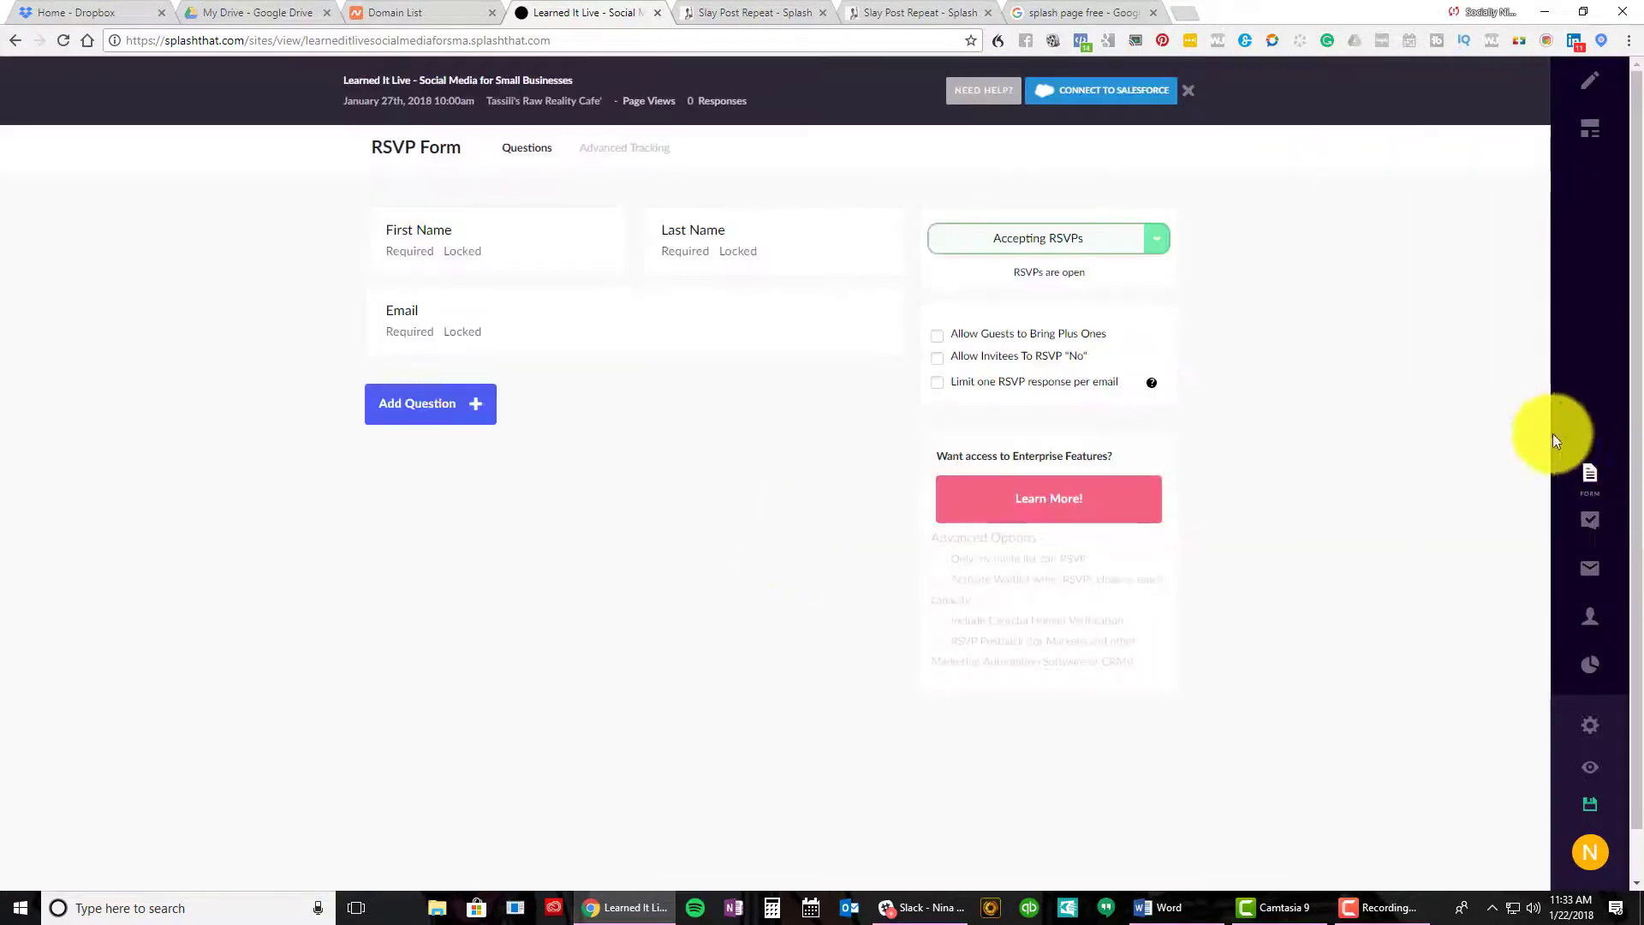
click(1139, 246)
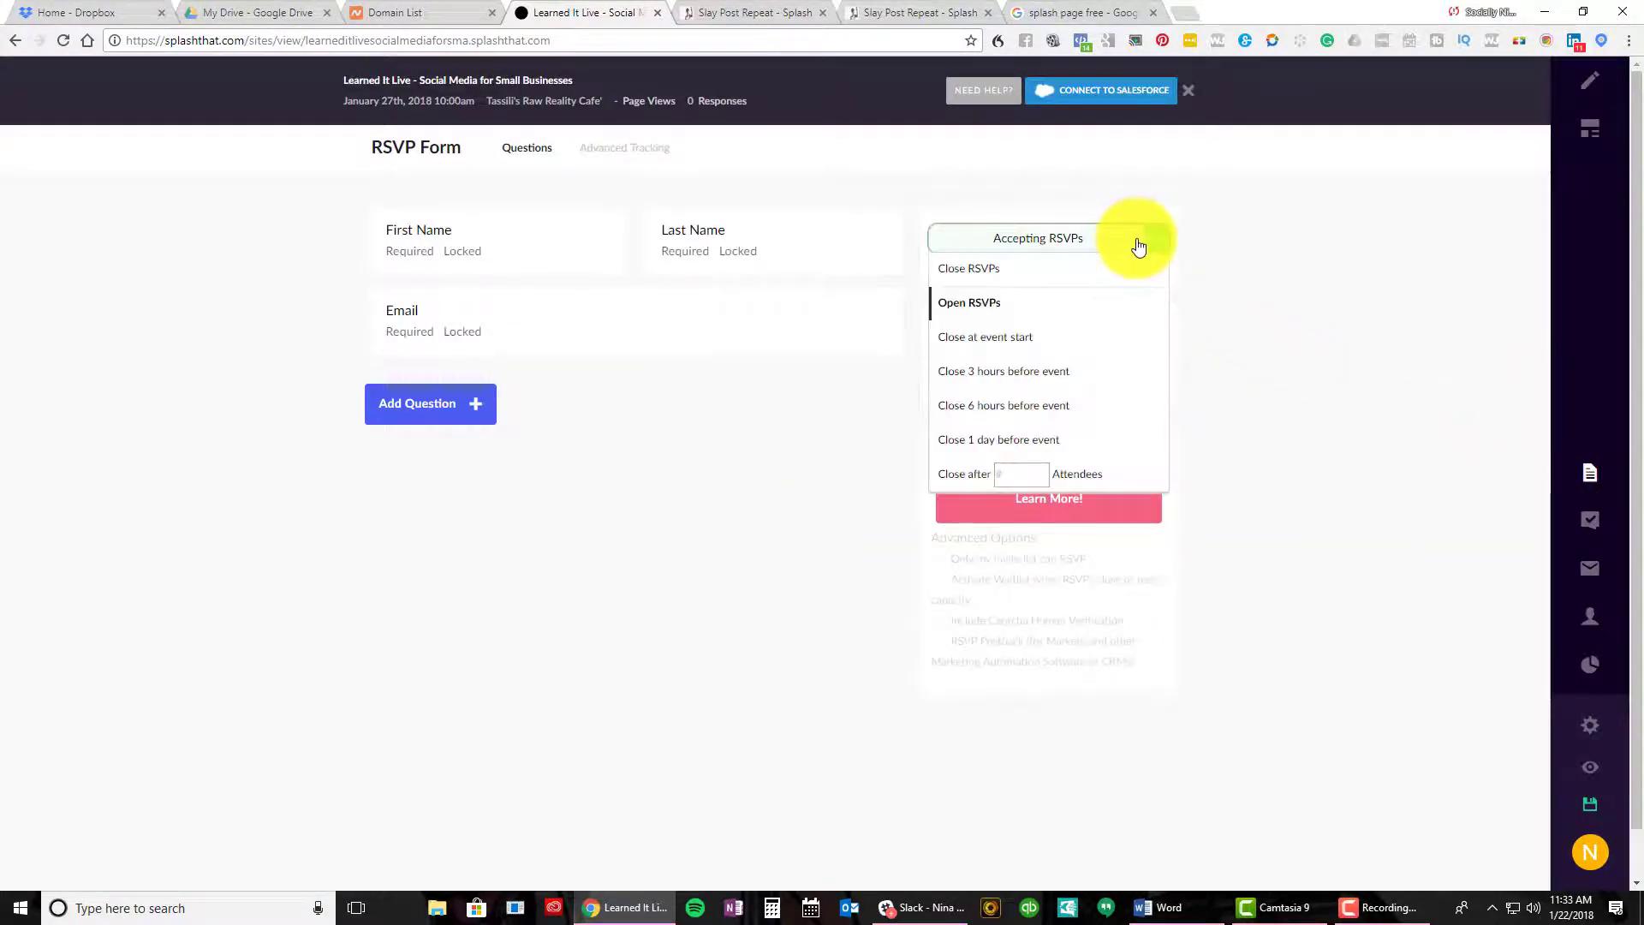
click(683, 429)
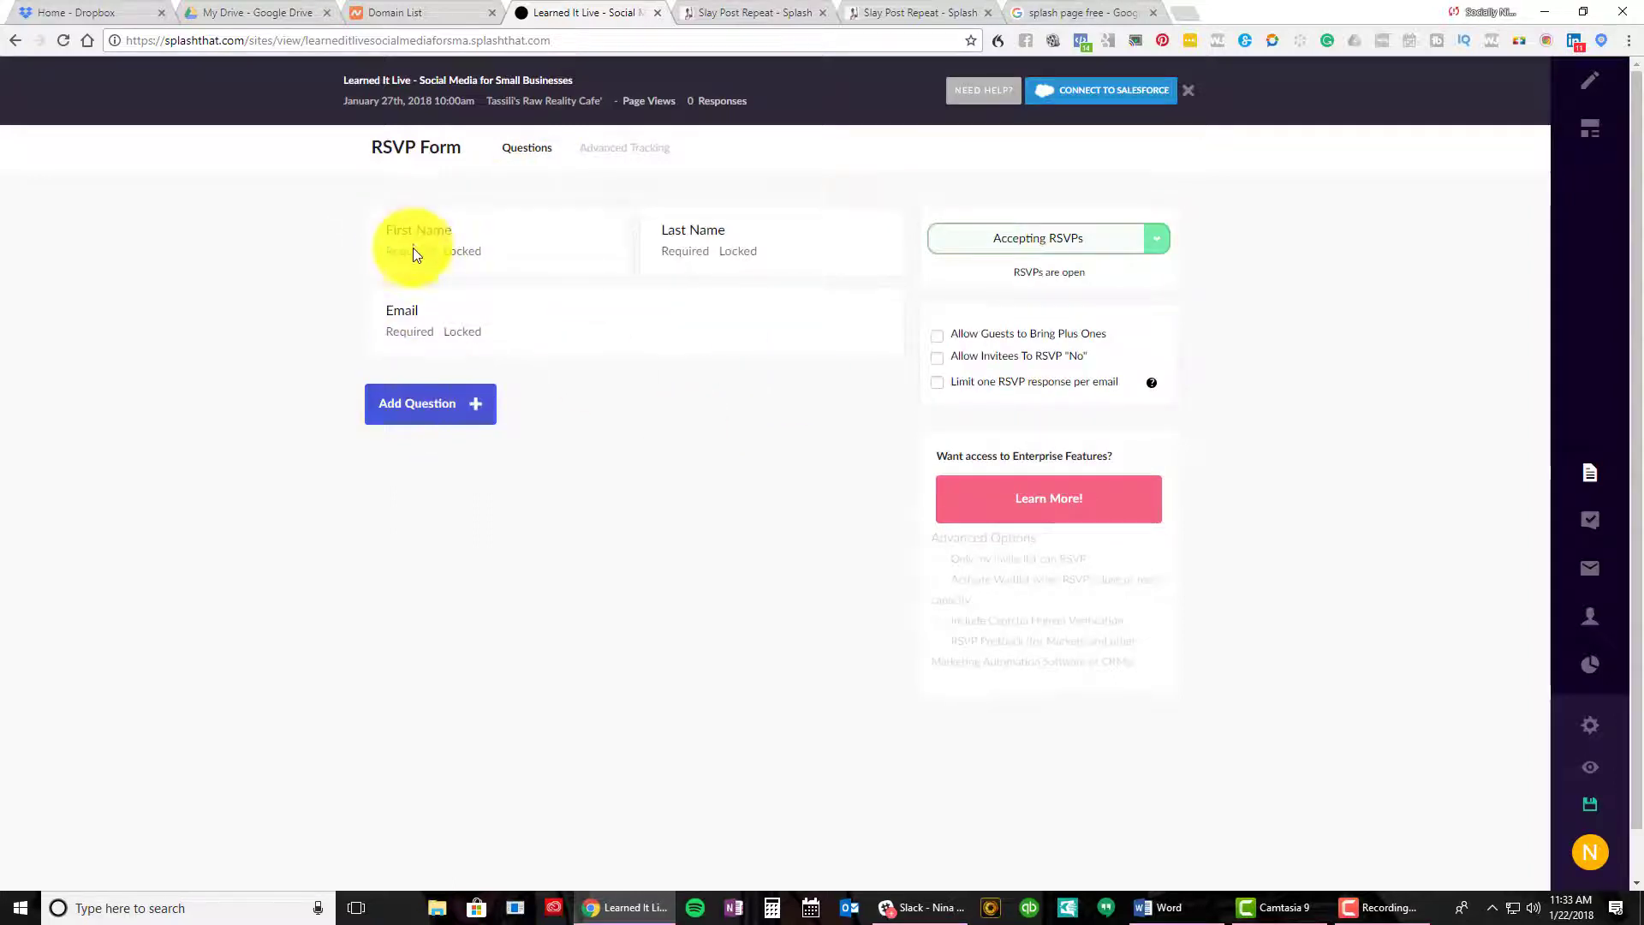
click(399, 399)
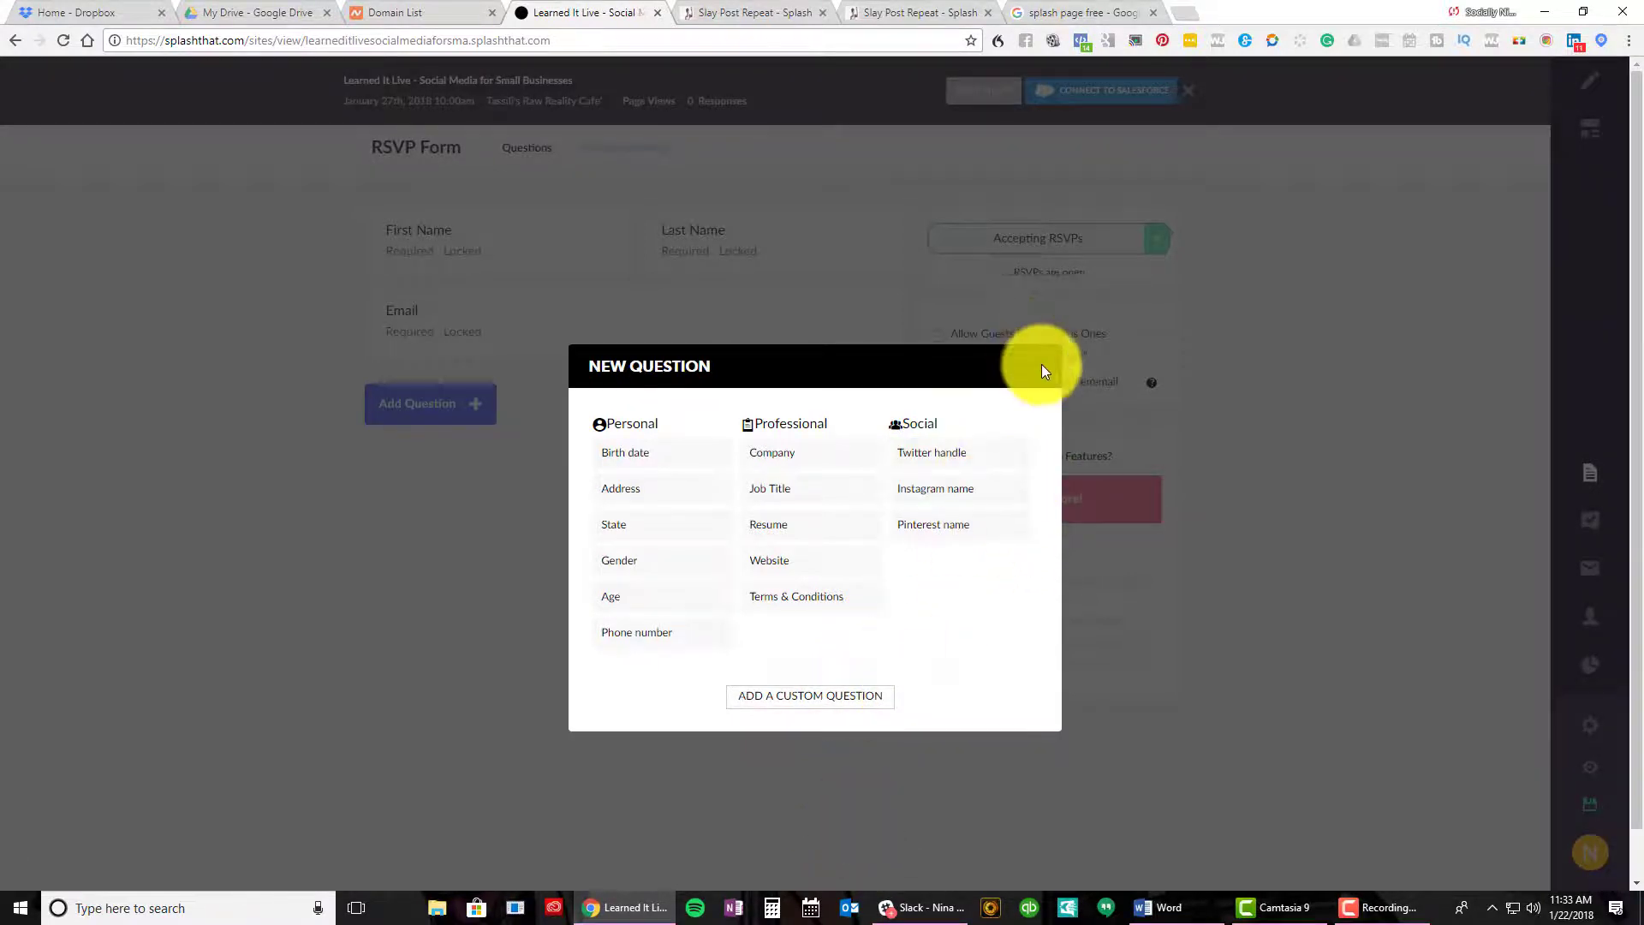
click(1071, 369)
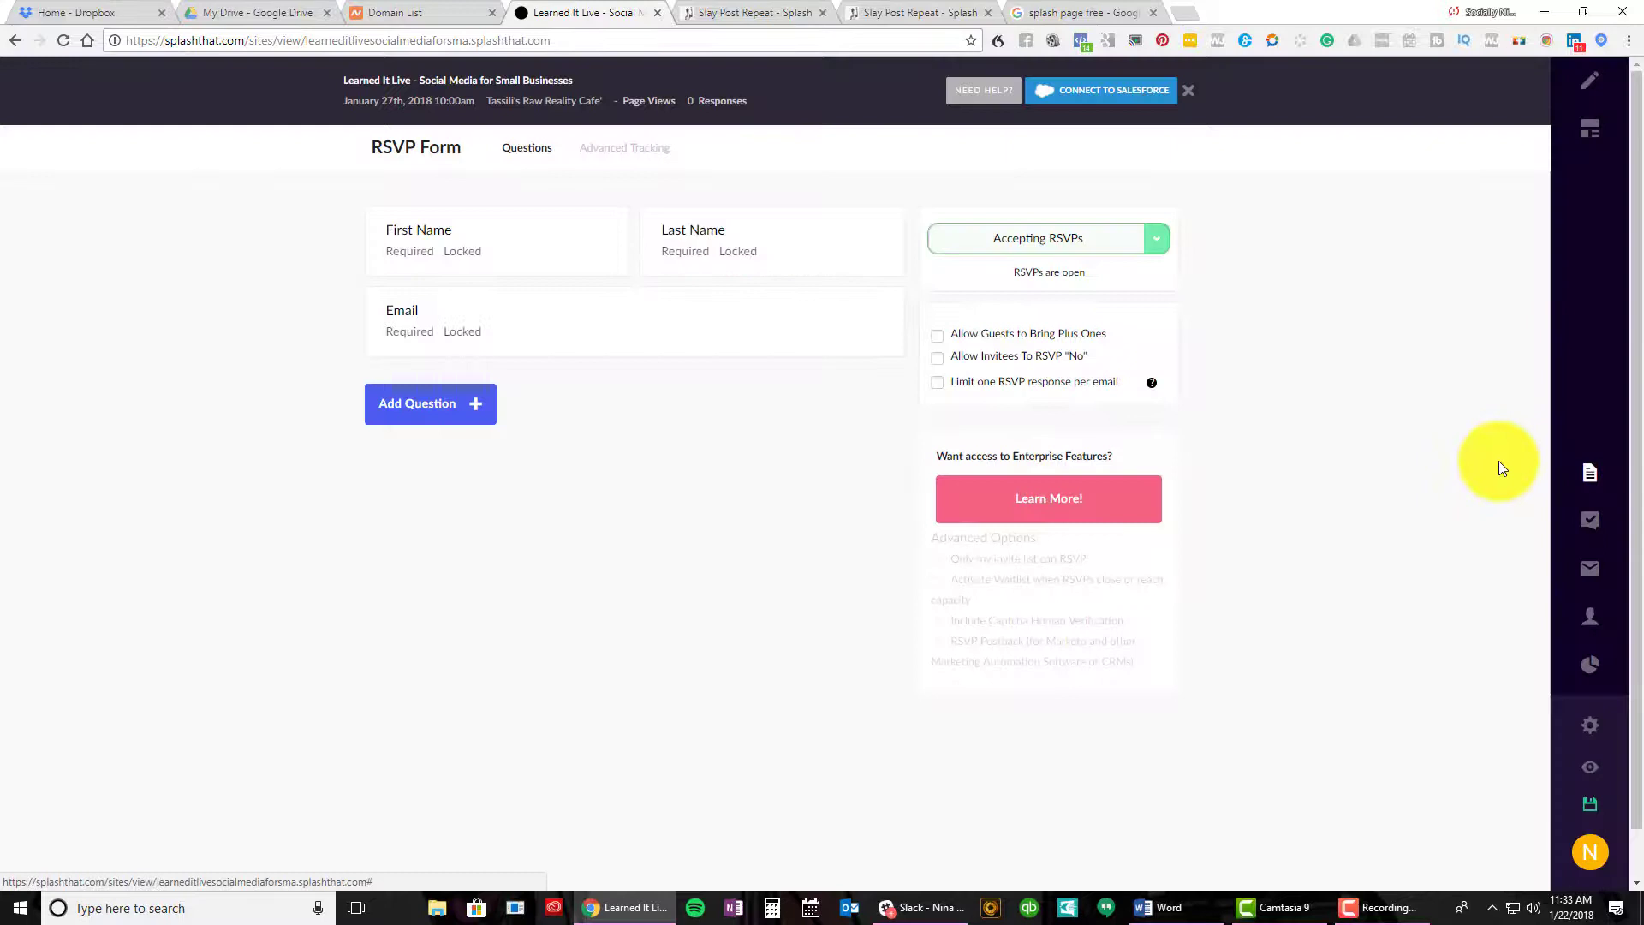
Open the RSVP confirmation settings and inspect the confirmation email's message
click(1589, 524)
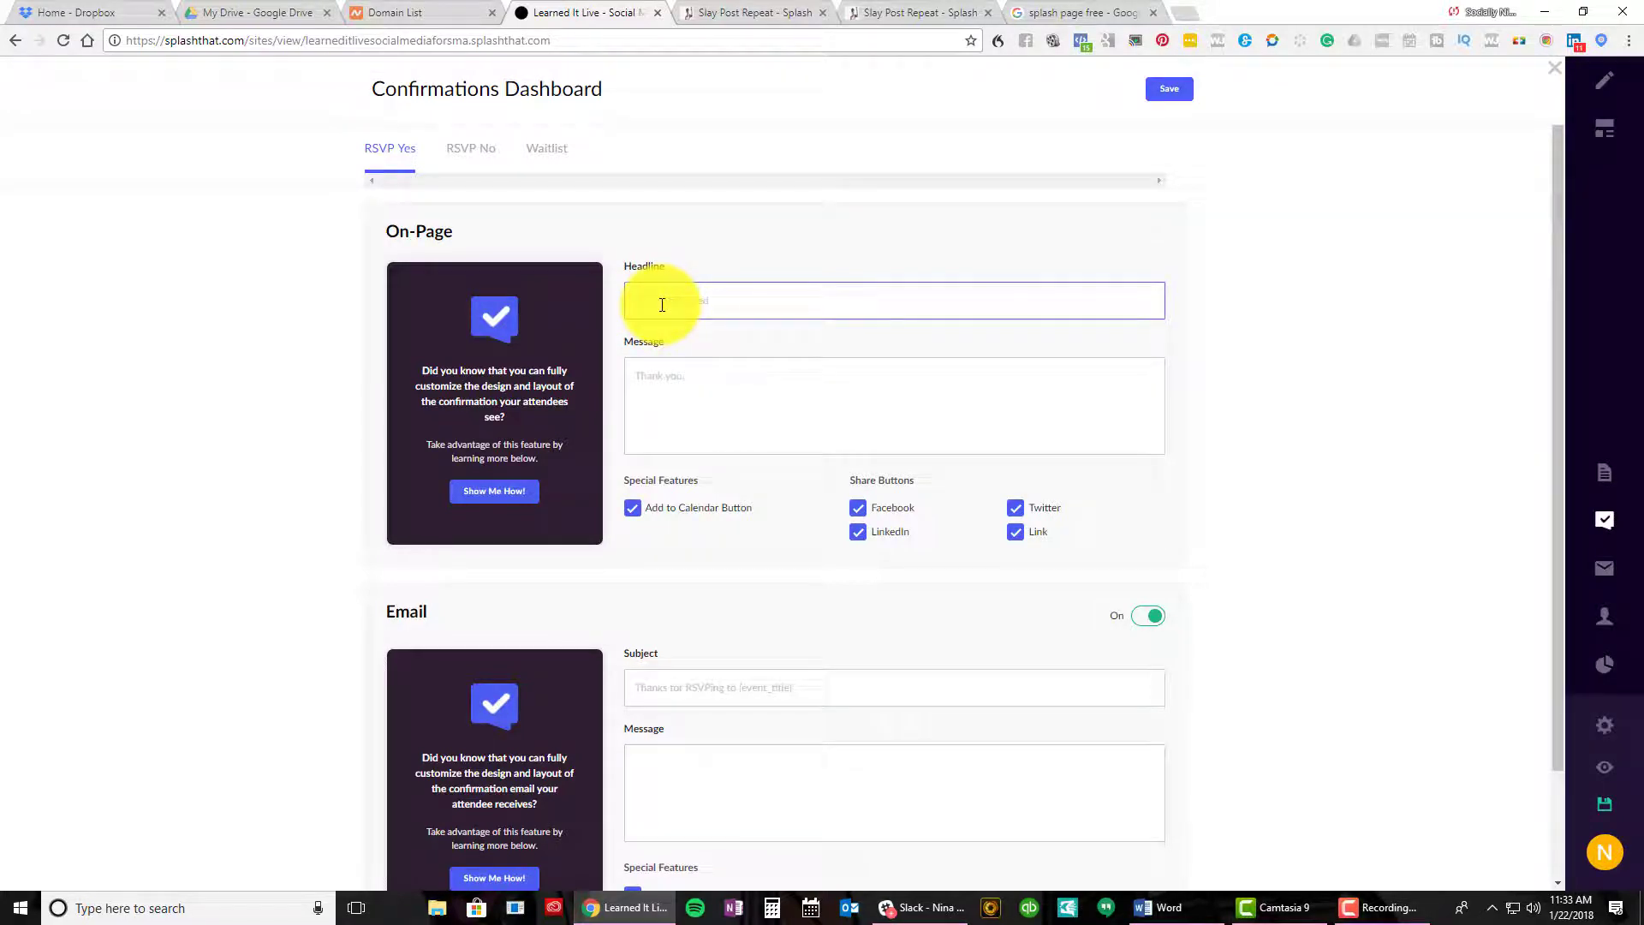
scroll(859, 504, down, 2)
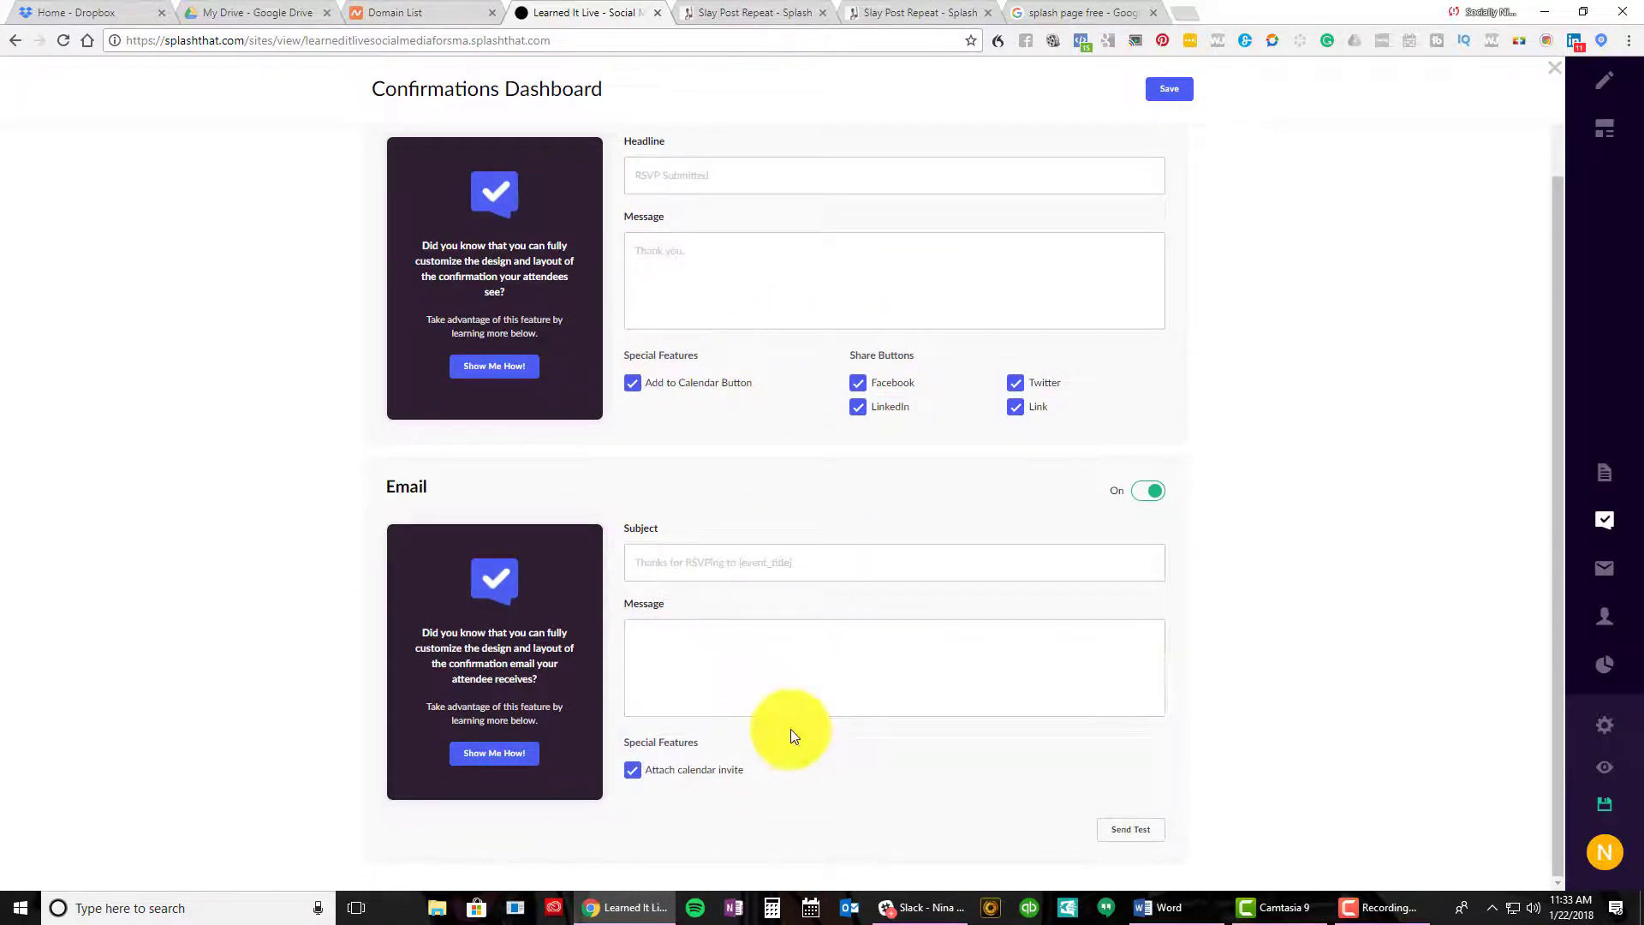
click(851, 698)
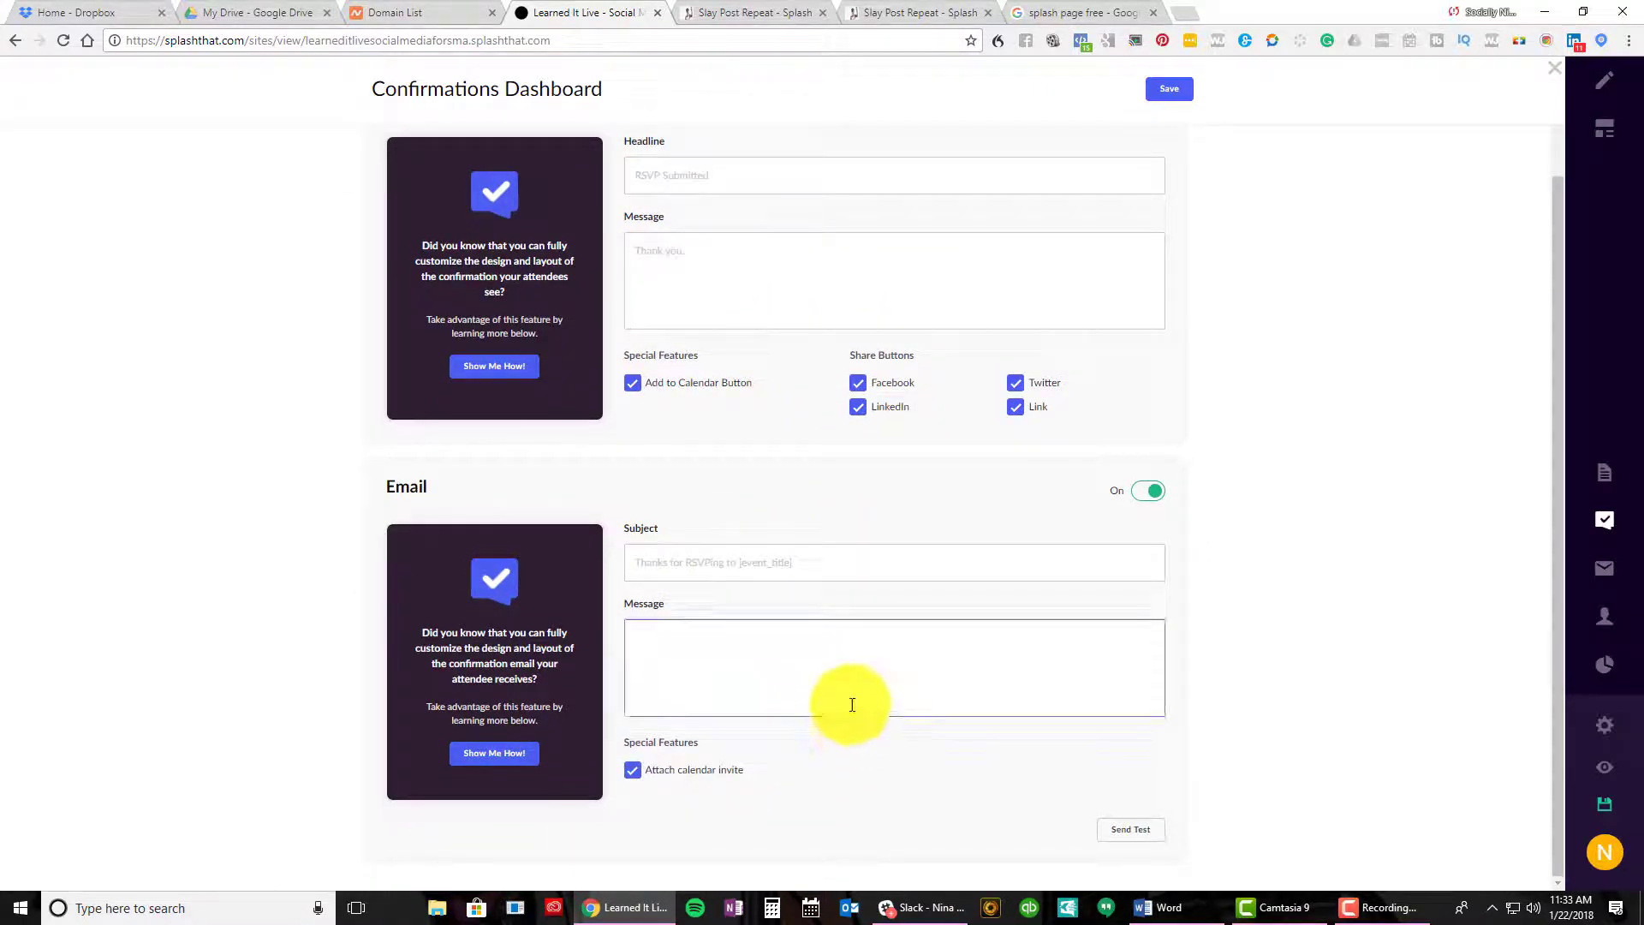
scroll(848, 660, up, 2)
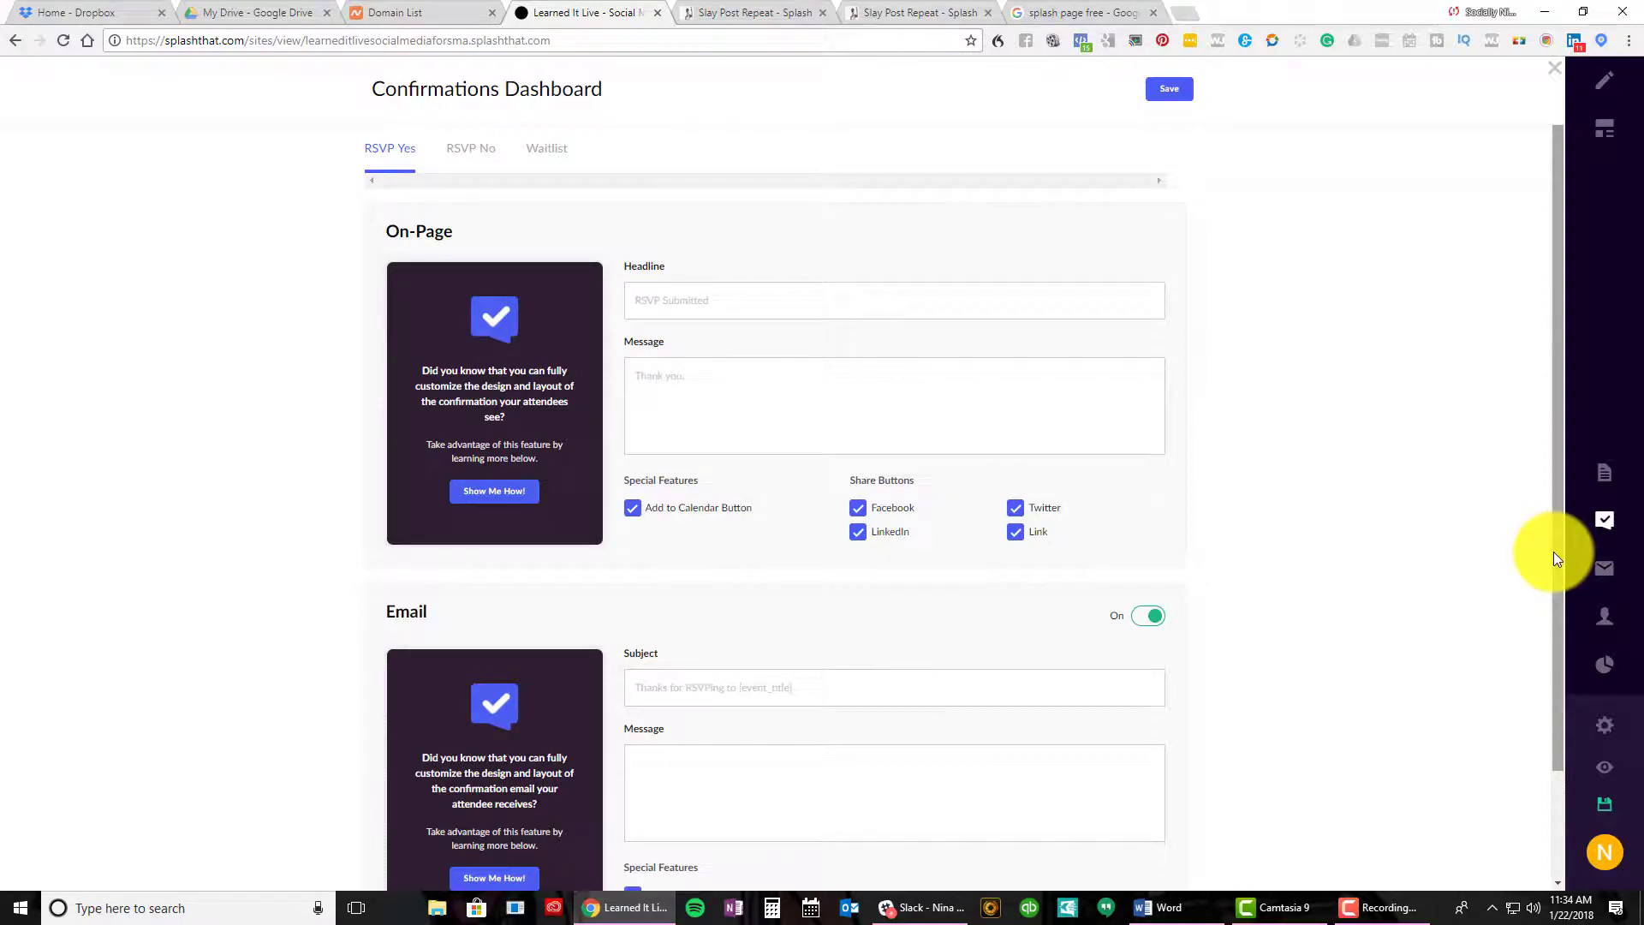
Check the RSVP No and Waitlist confirmations, then return to RSVP Yes
click(471, 163)
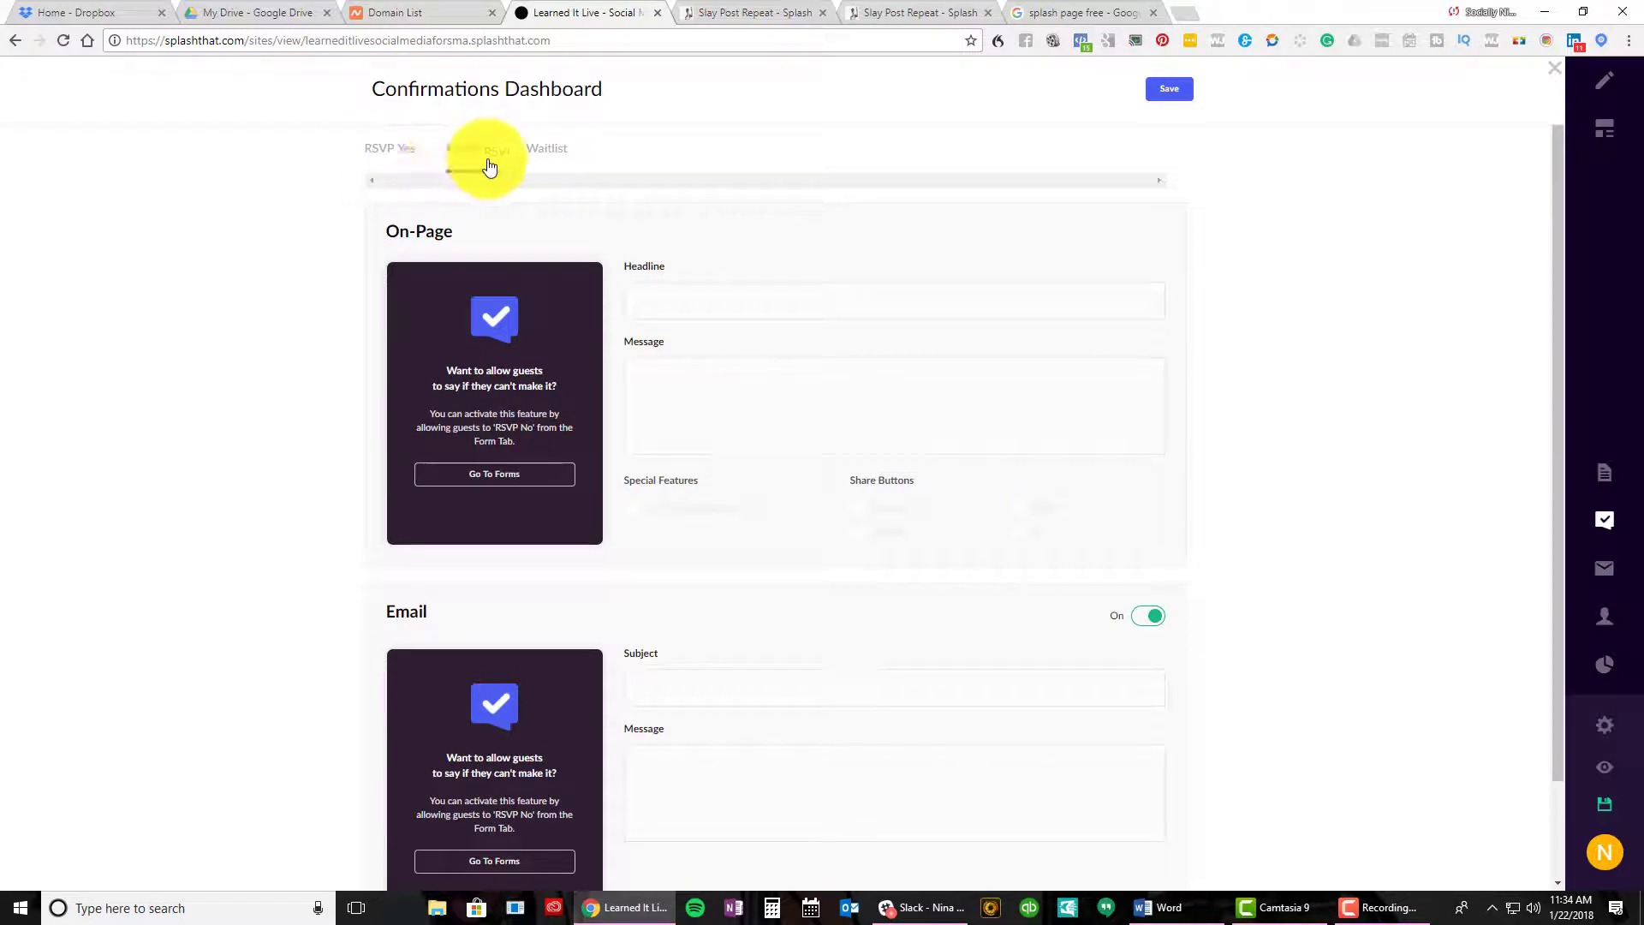
click(528, 159)
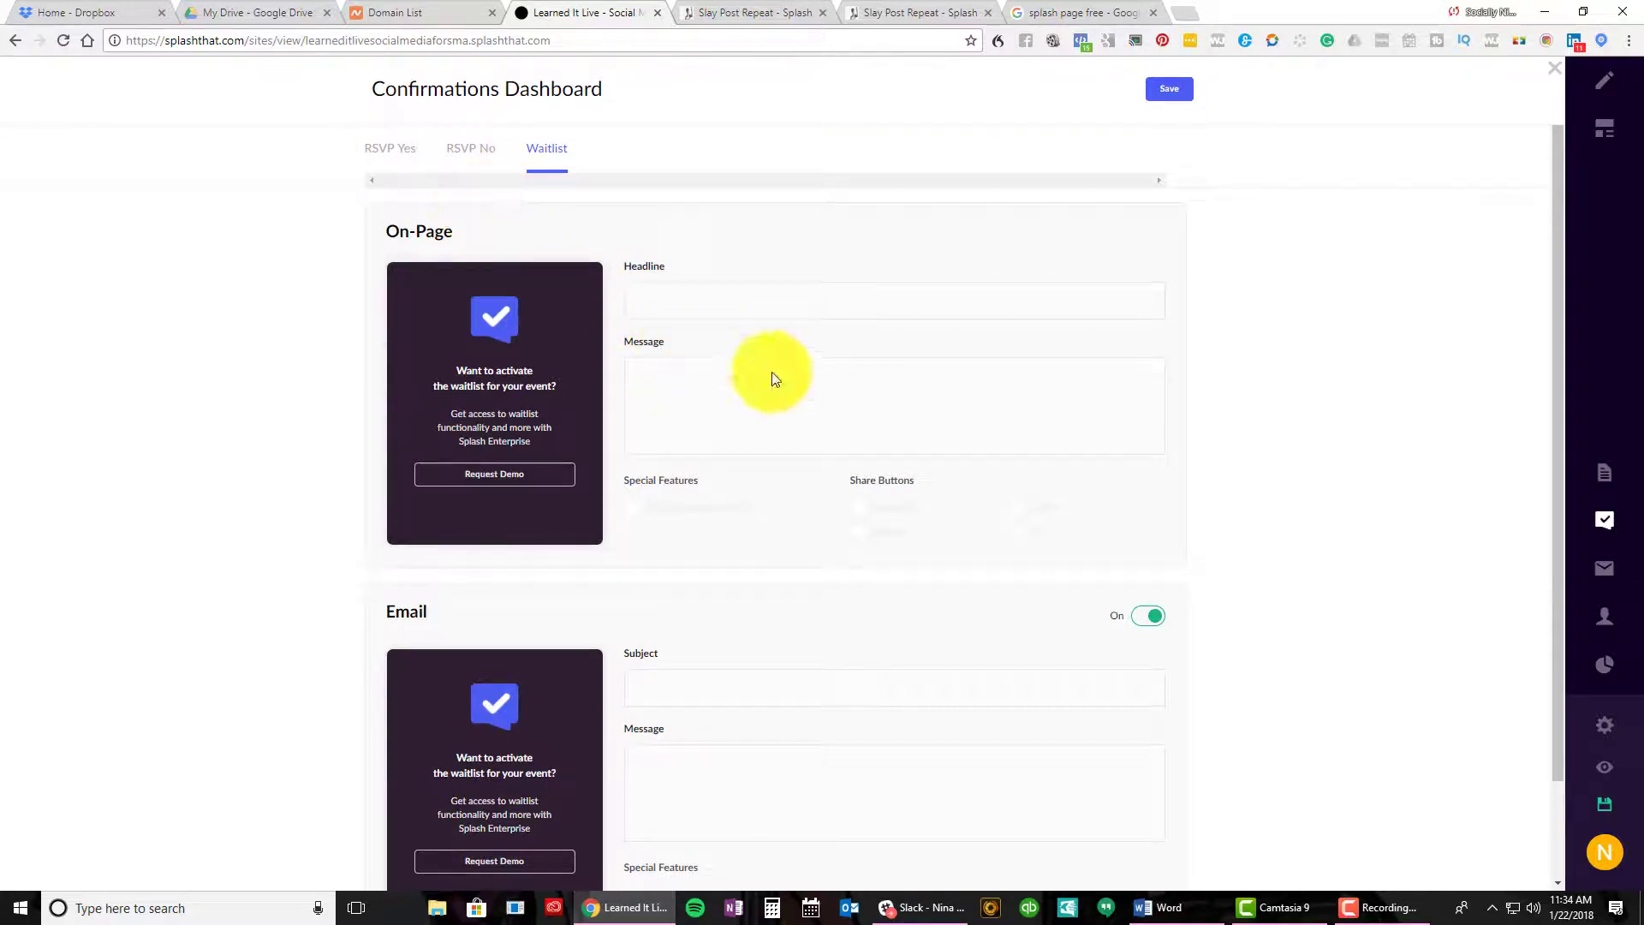
click(394, 144)
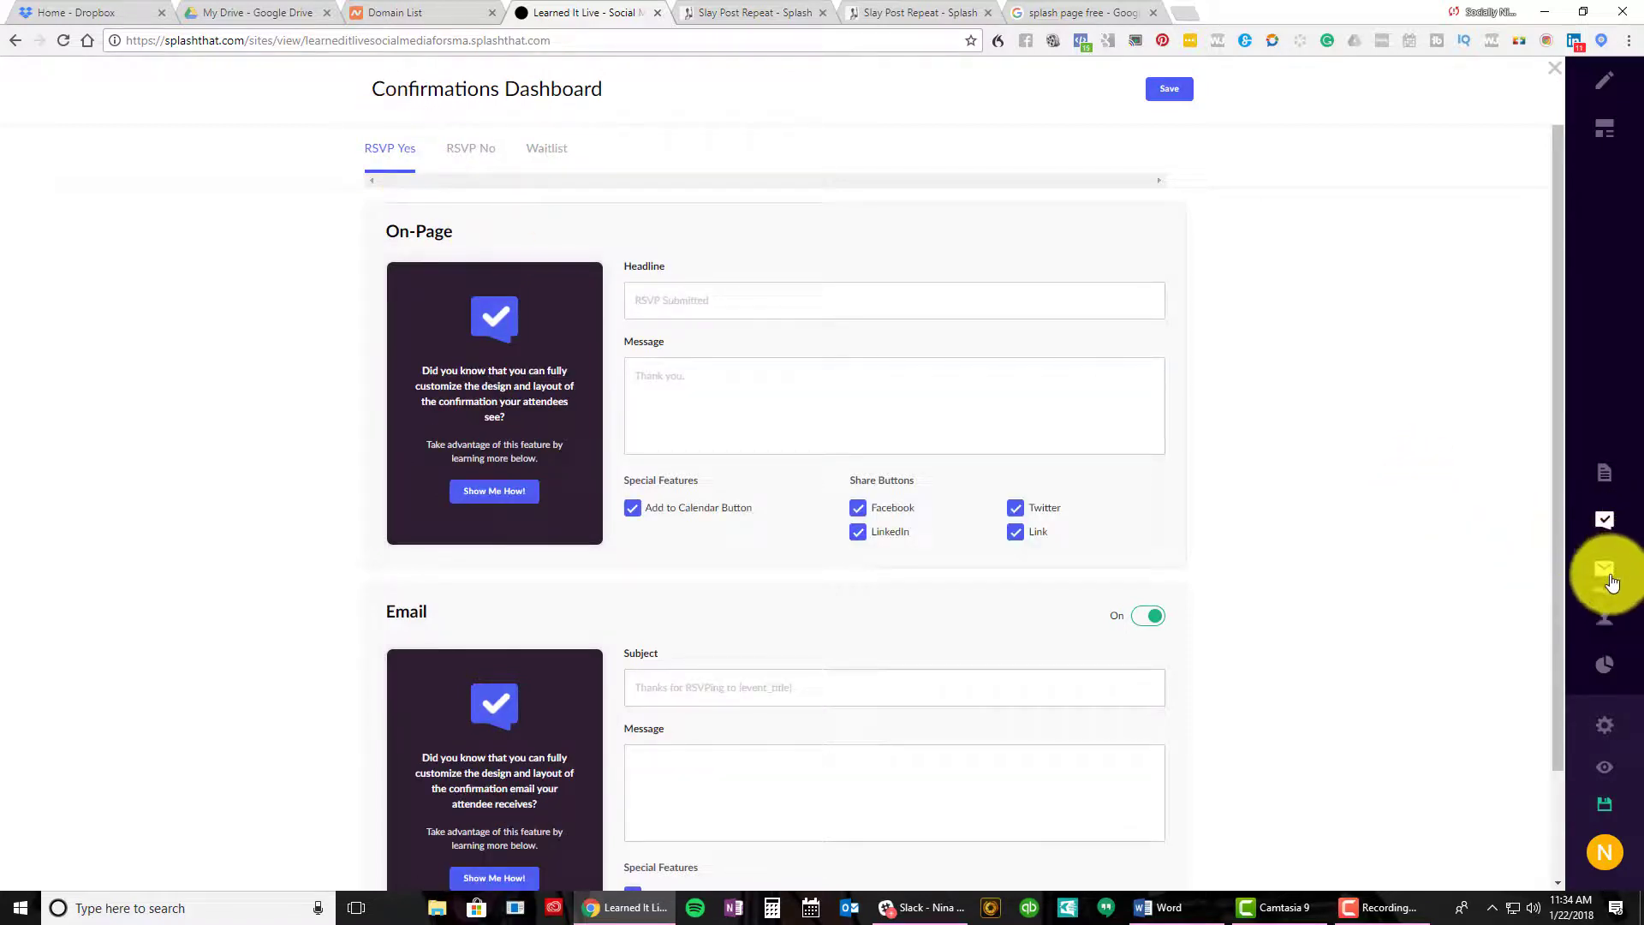
Open the Email Sender area and look through My Templates
click(1611, 579)
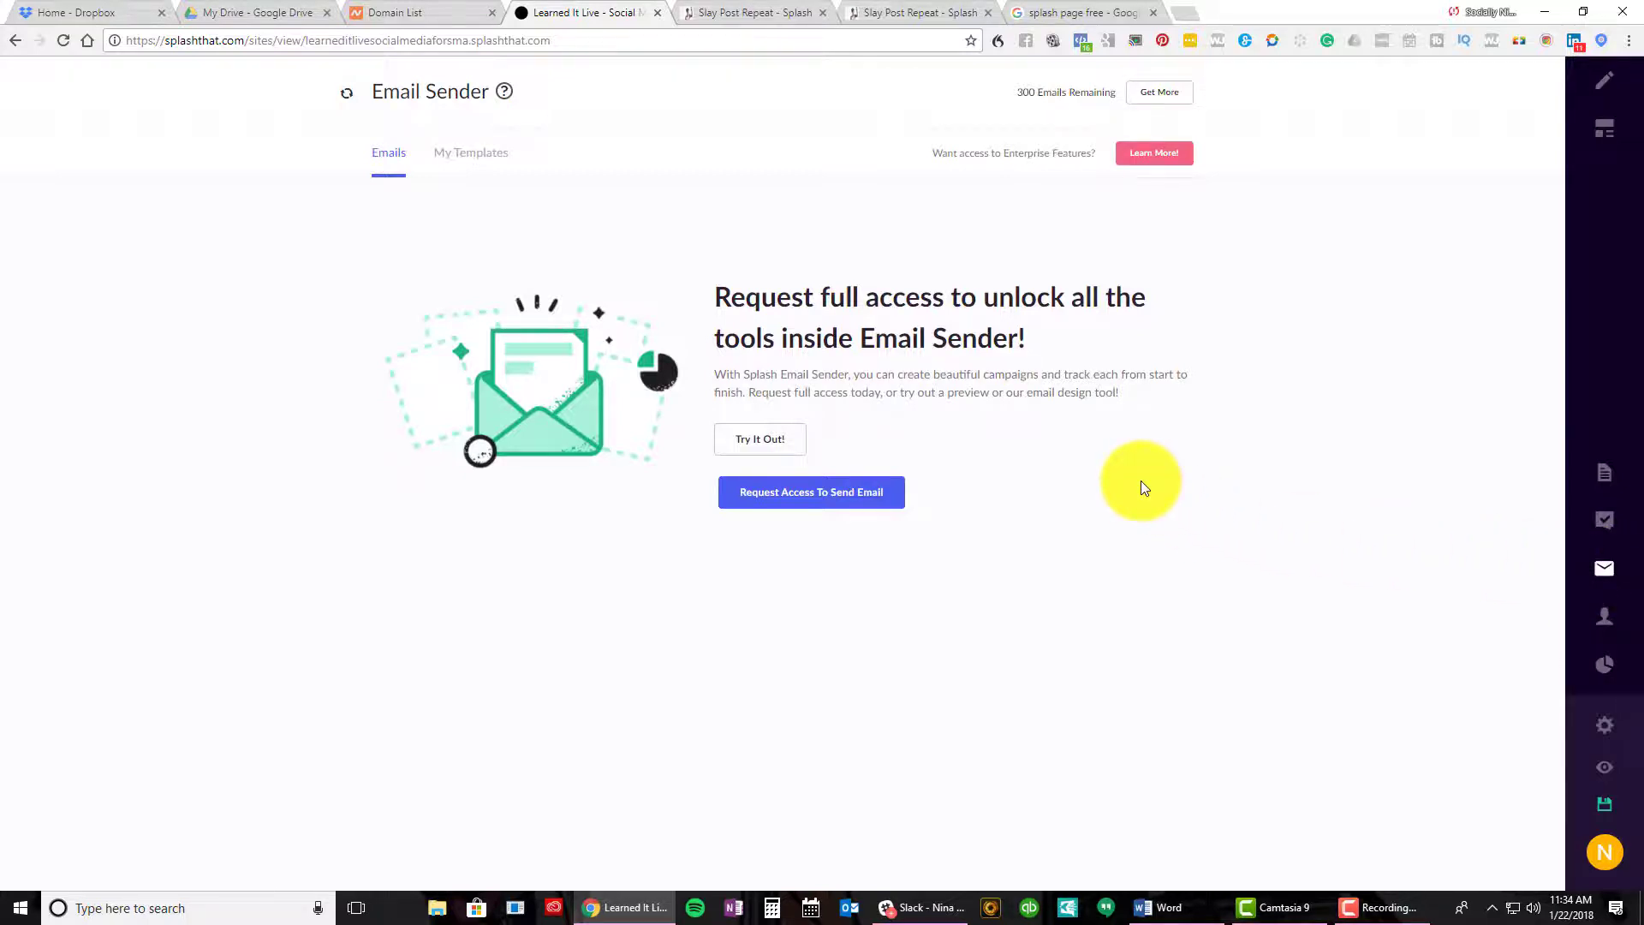
click(469, 156)
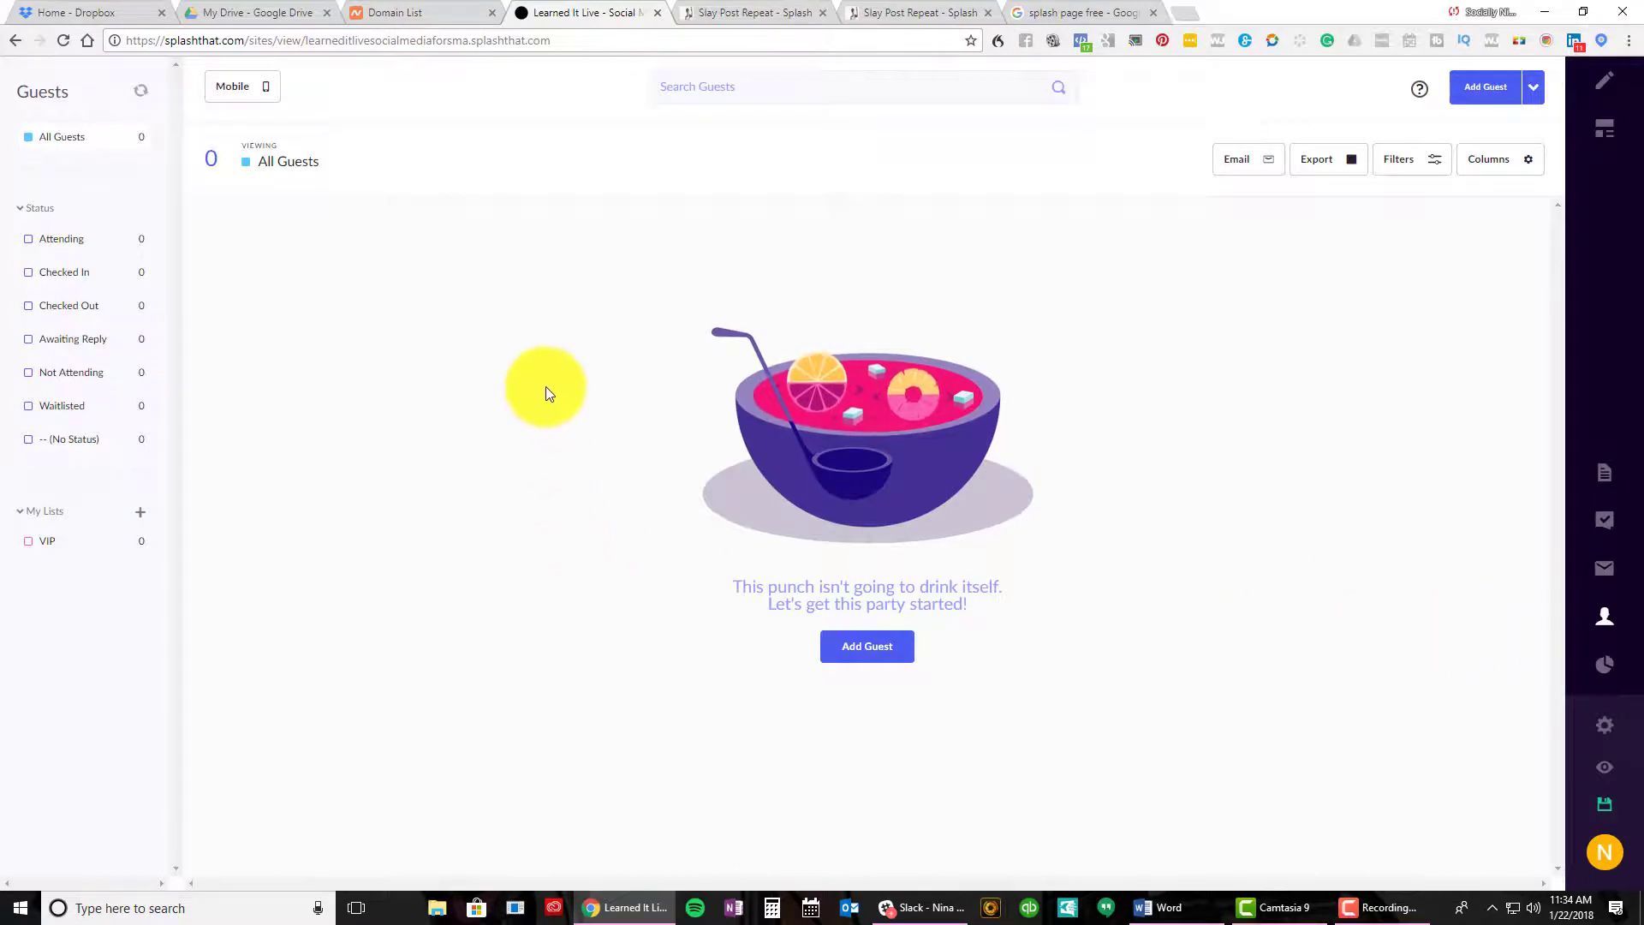
click(858, 647)
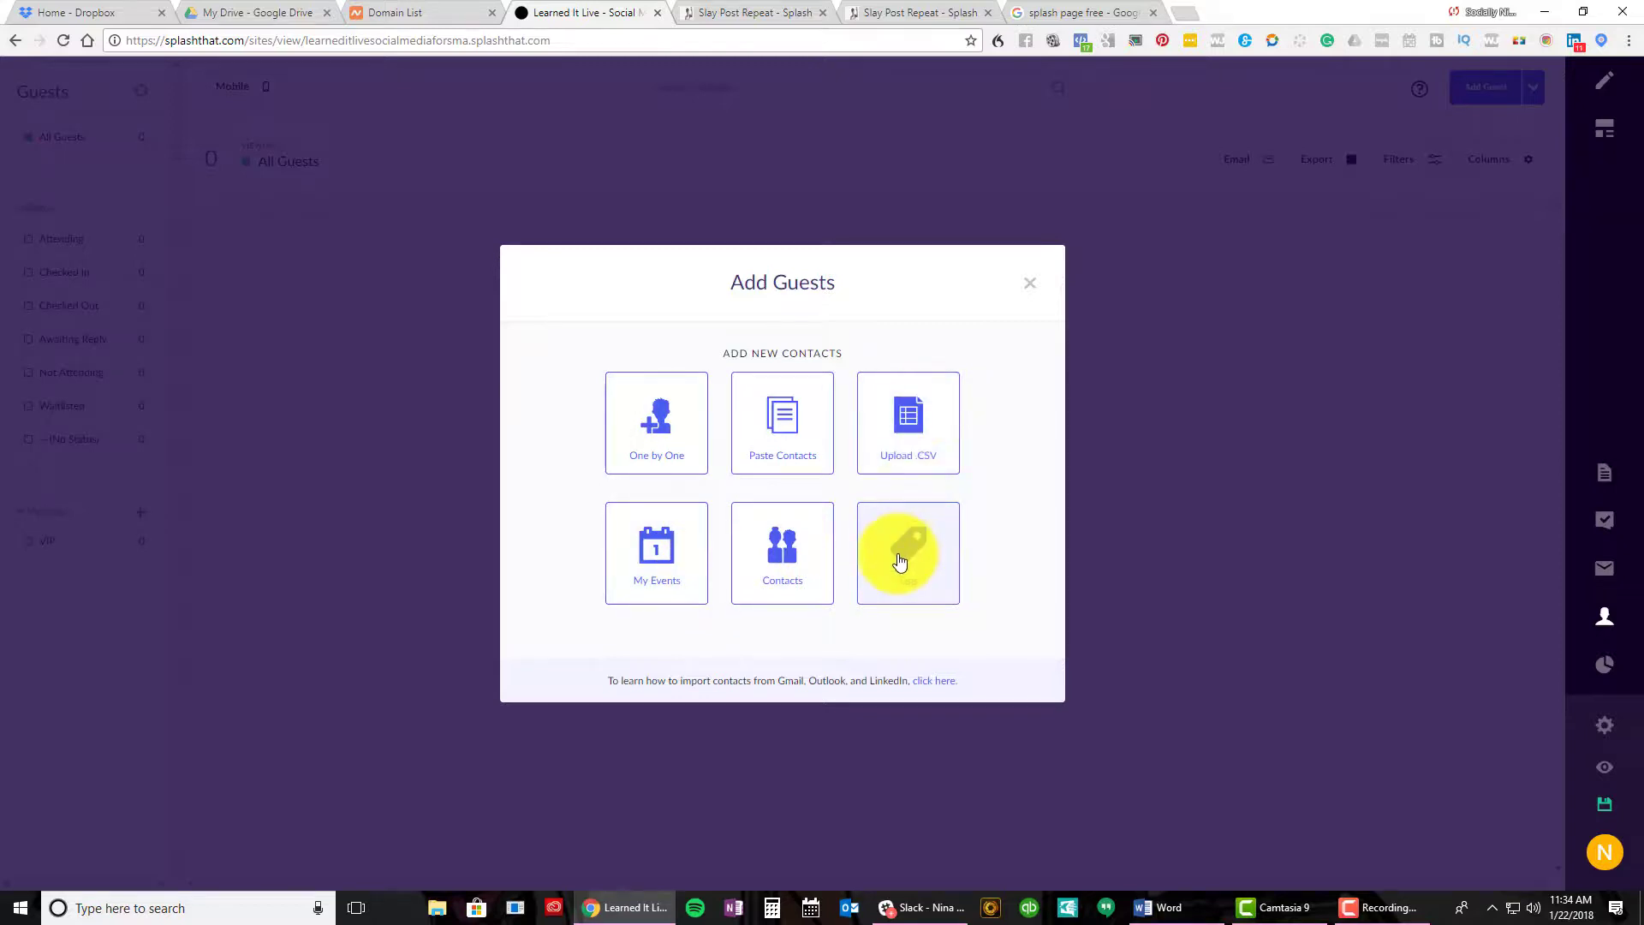
click(1031, 289)
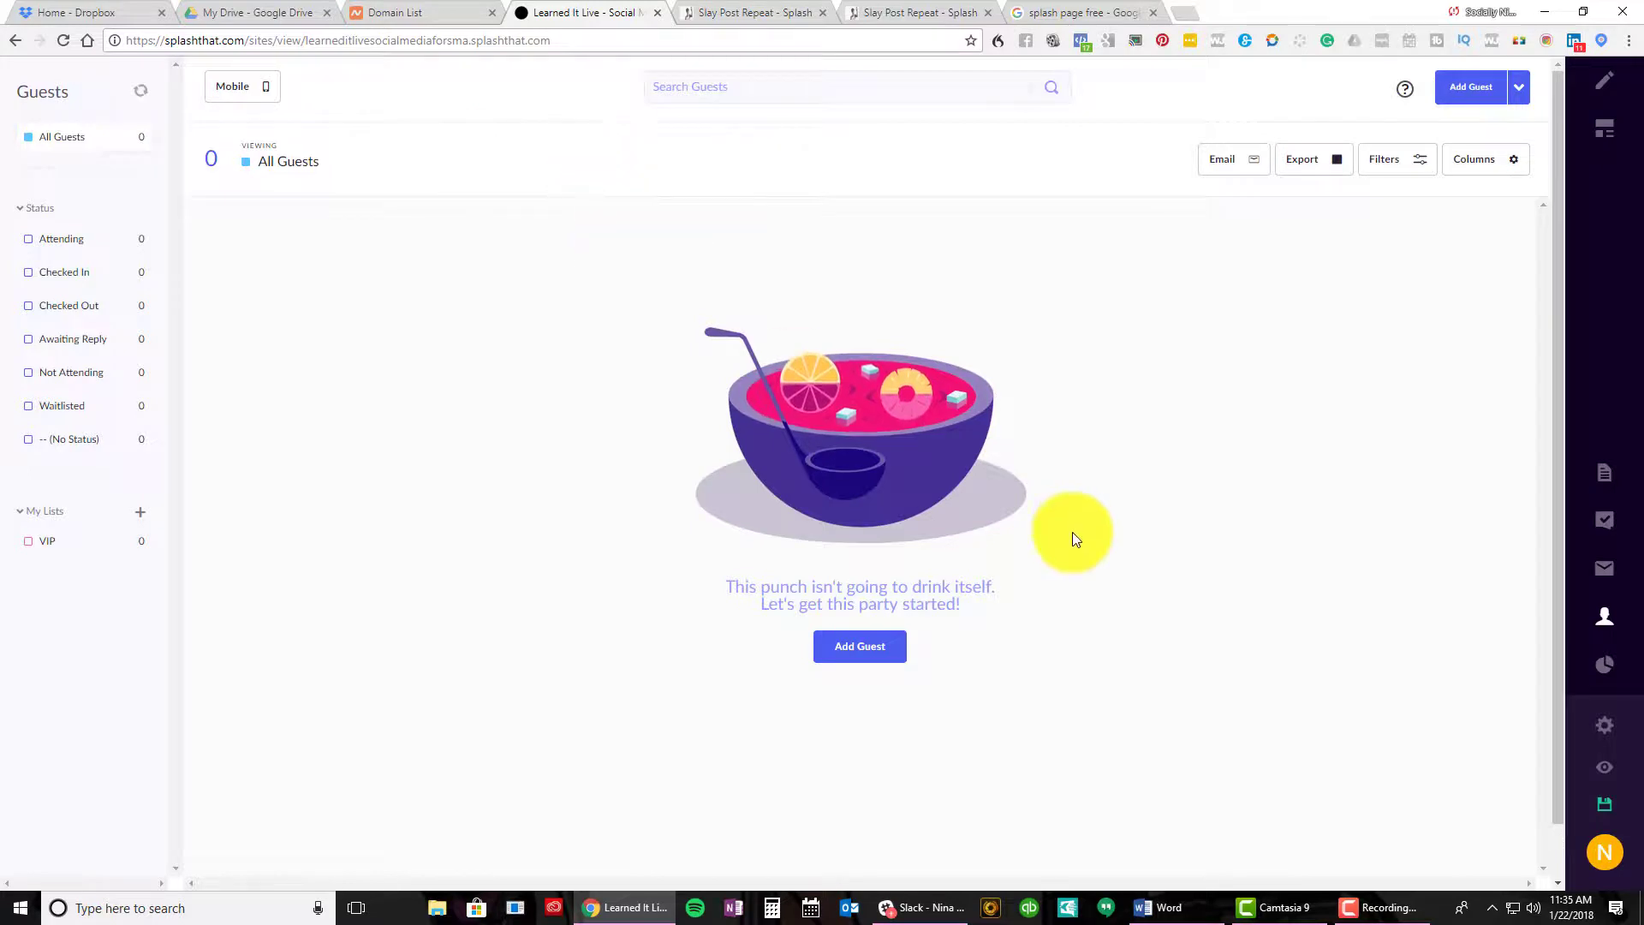
Glance at the event analytics, then switch to Event Settings
click(1607, 668)
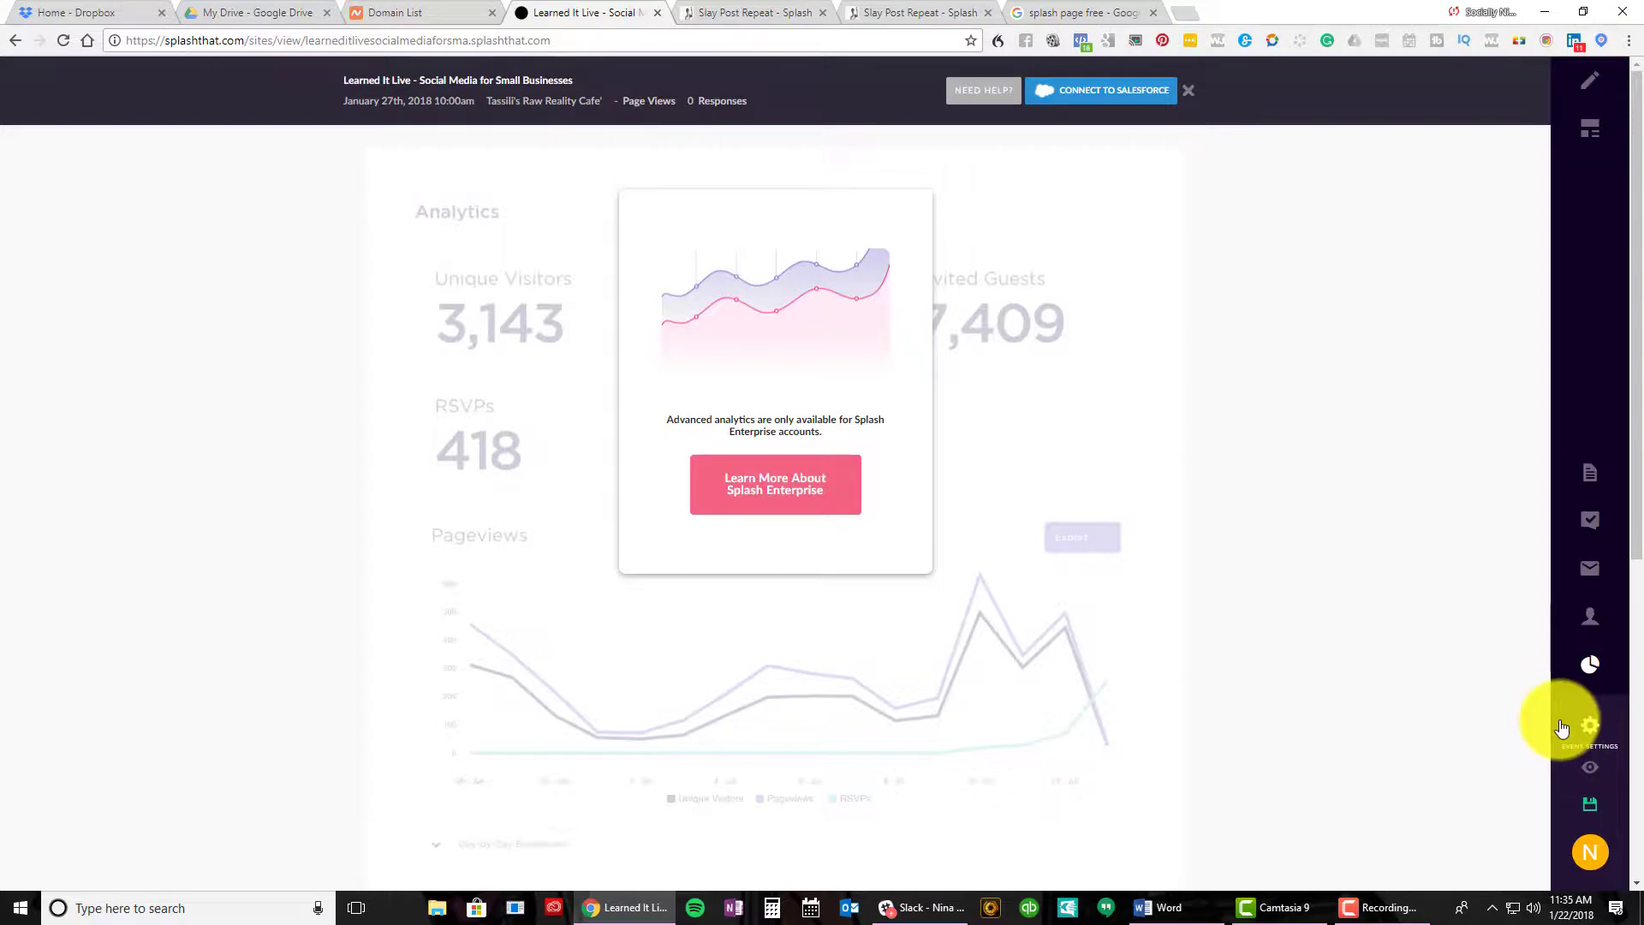
click(1588, 725)
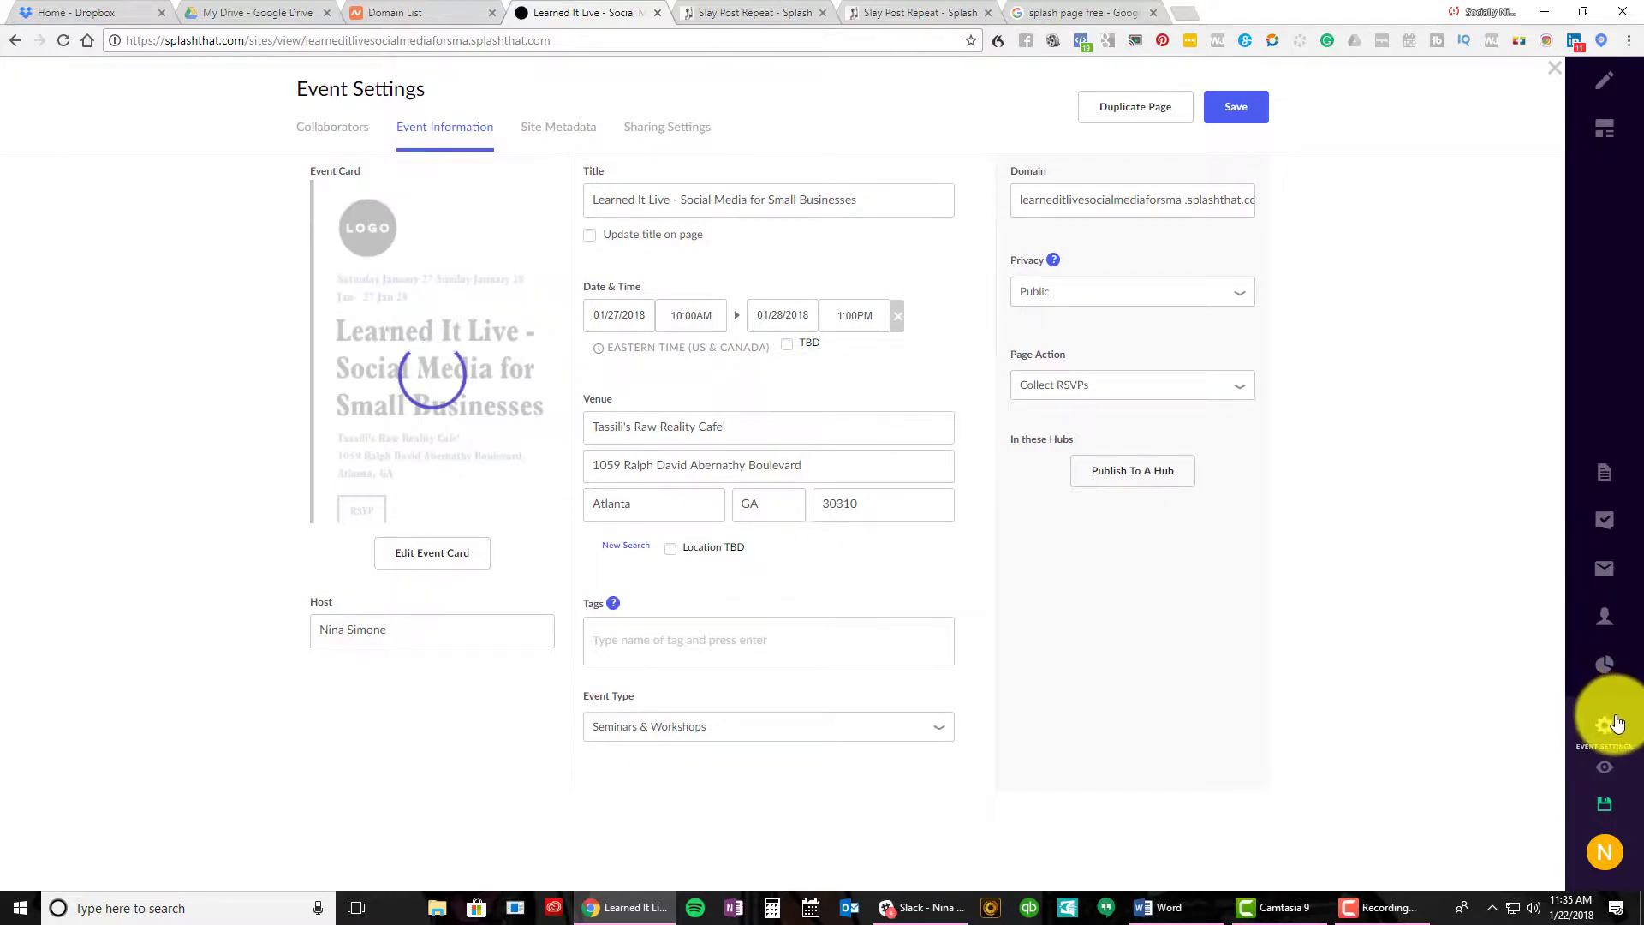
Finish typing the host's full name in Event Information and accept the suggested completion
click(1614, 723)
click(1580, 724)
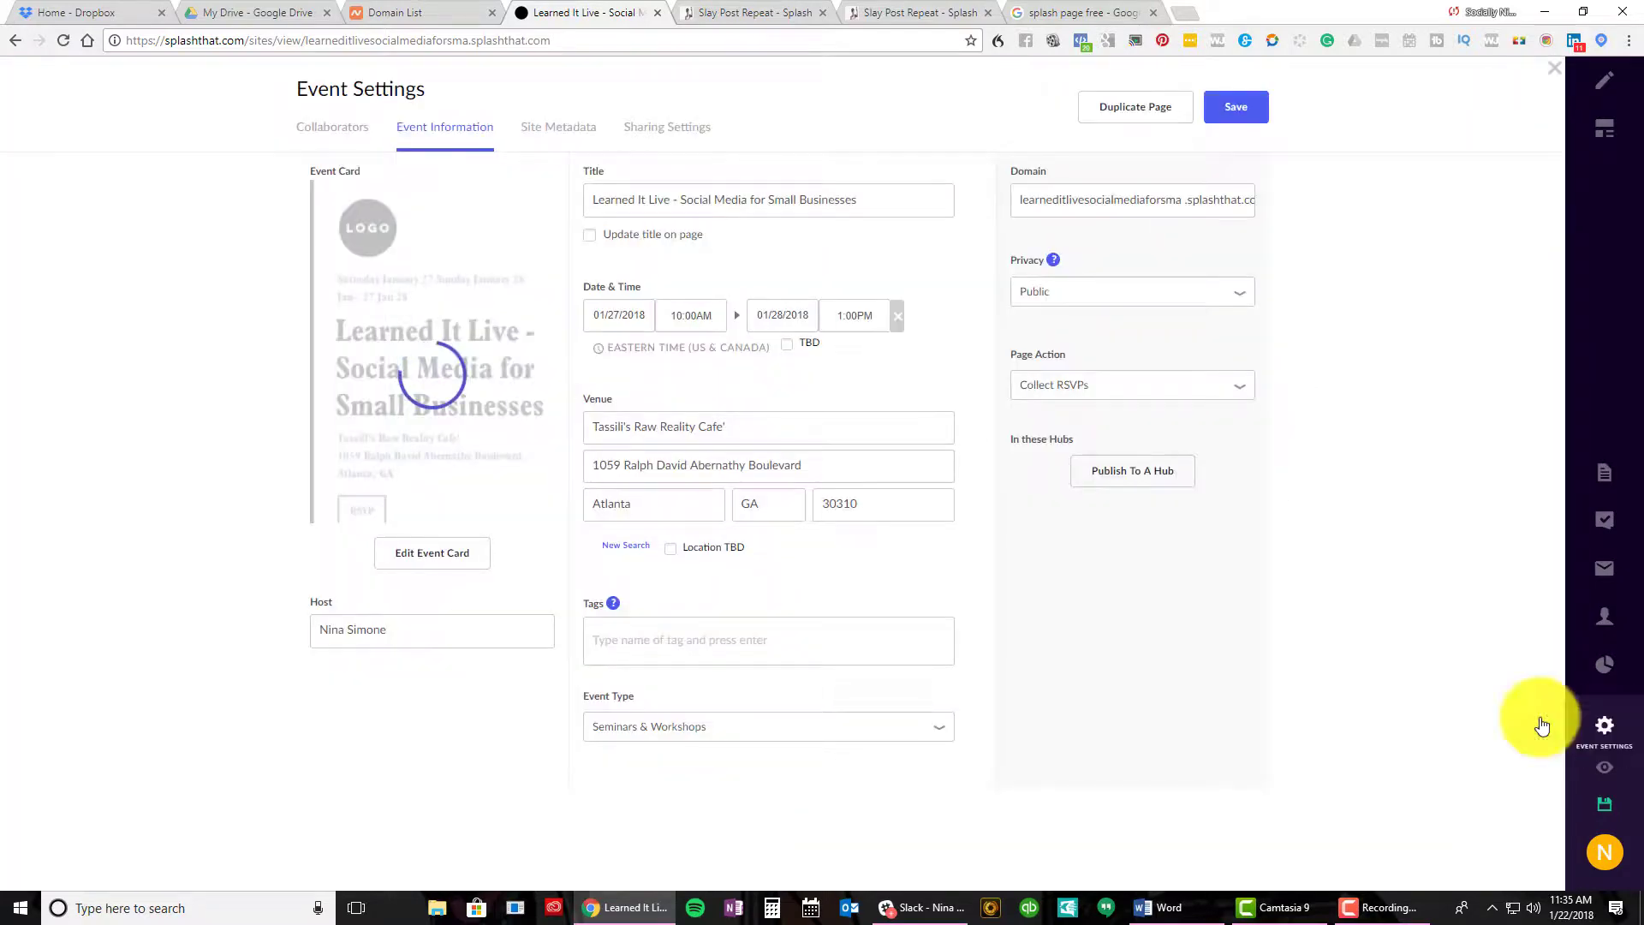
click(782, 203)
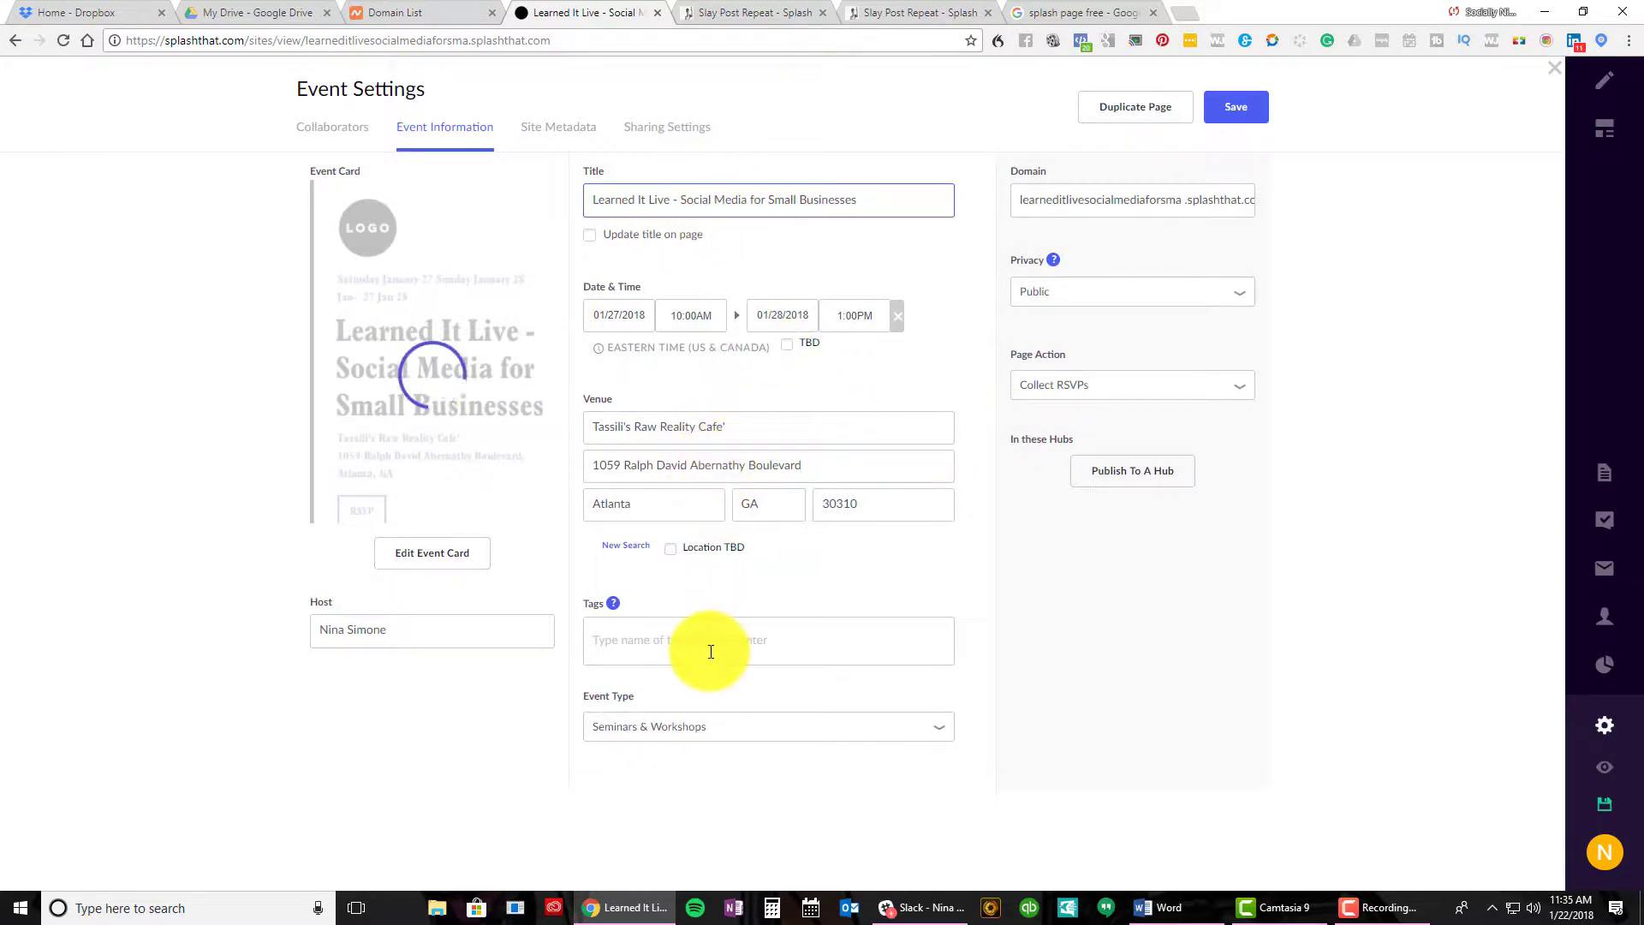
click(391, 635)
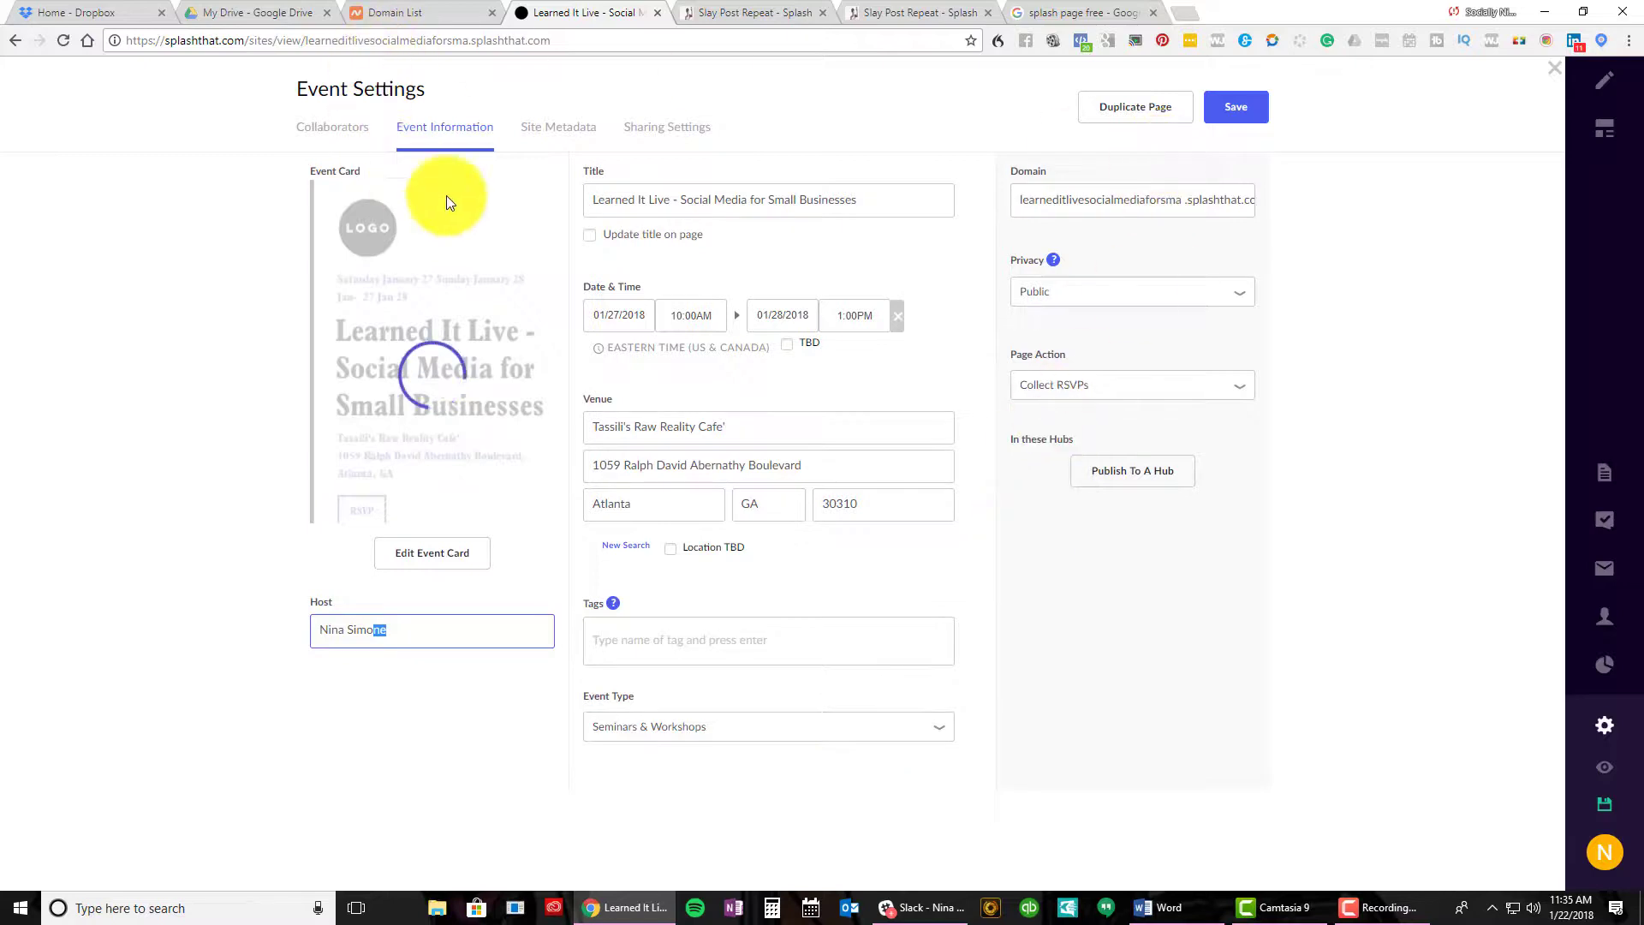
click(538, 139)
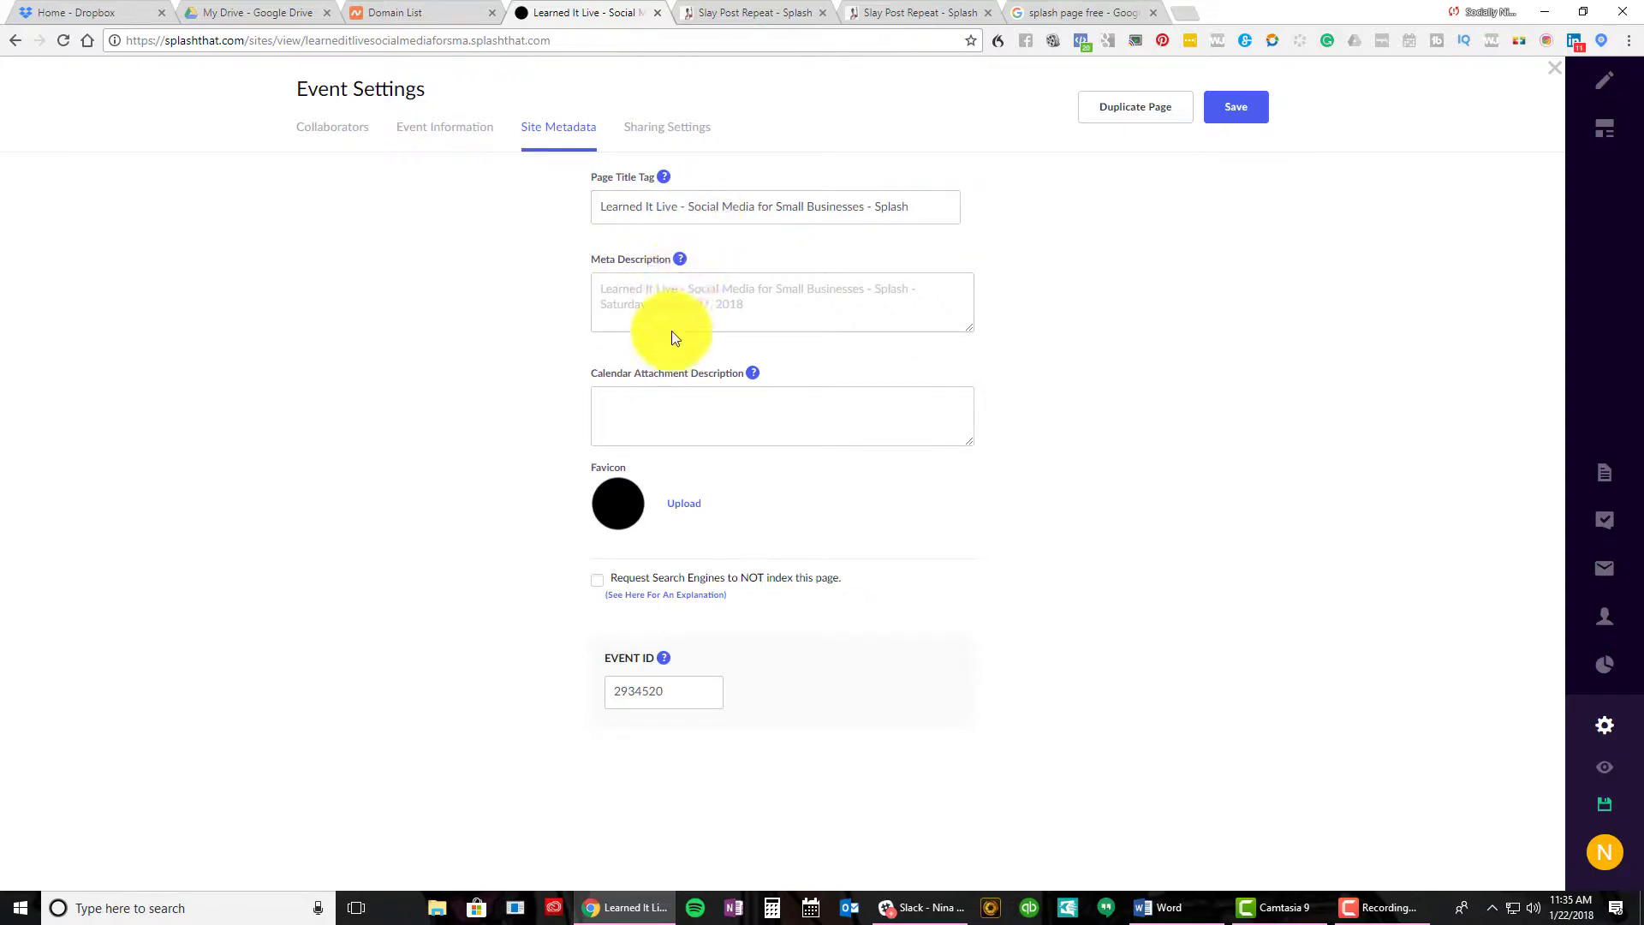
Review the Facebook, Twitter and LinkedIn sharing settings
click(638, 136)
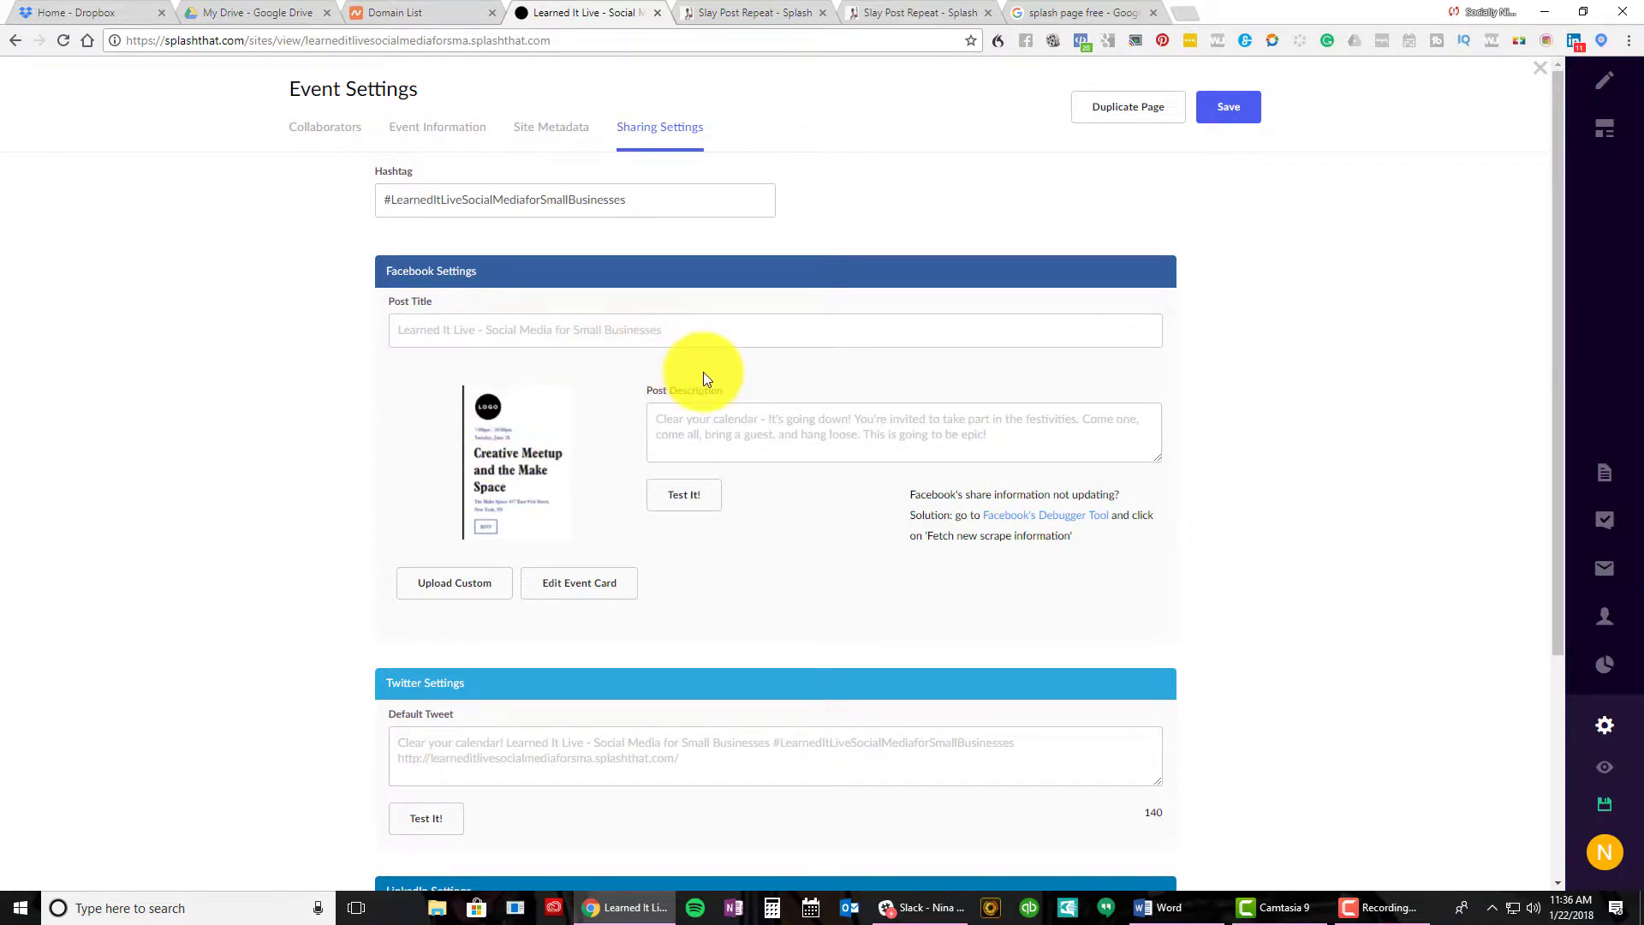
scroll(702, 381, down, 4)
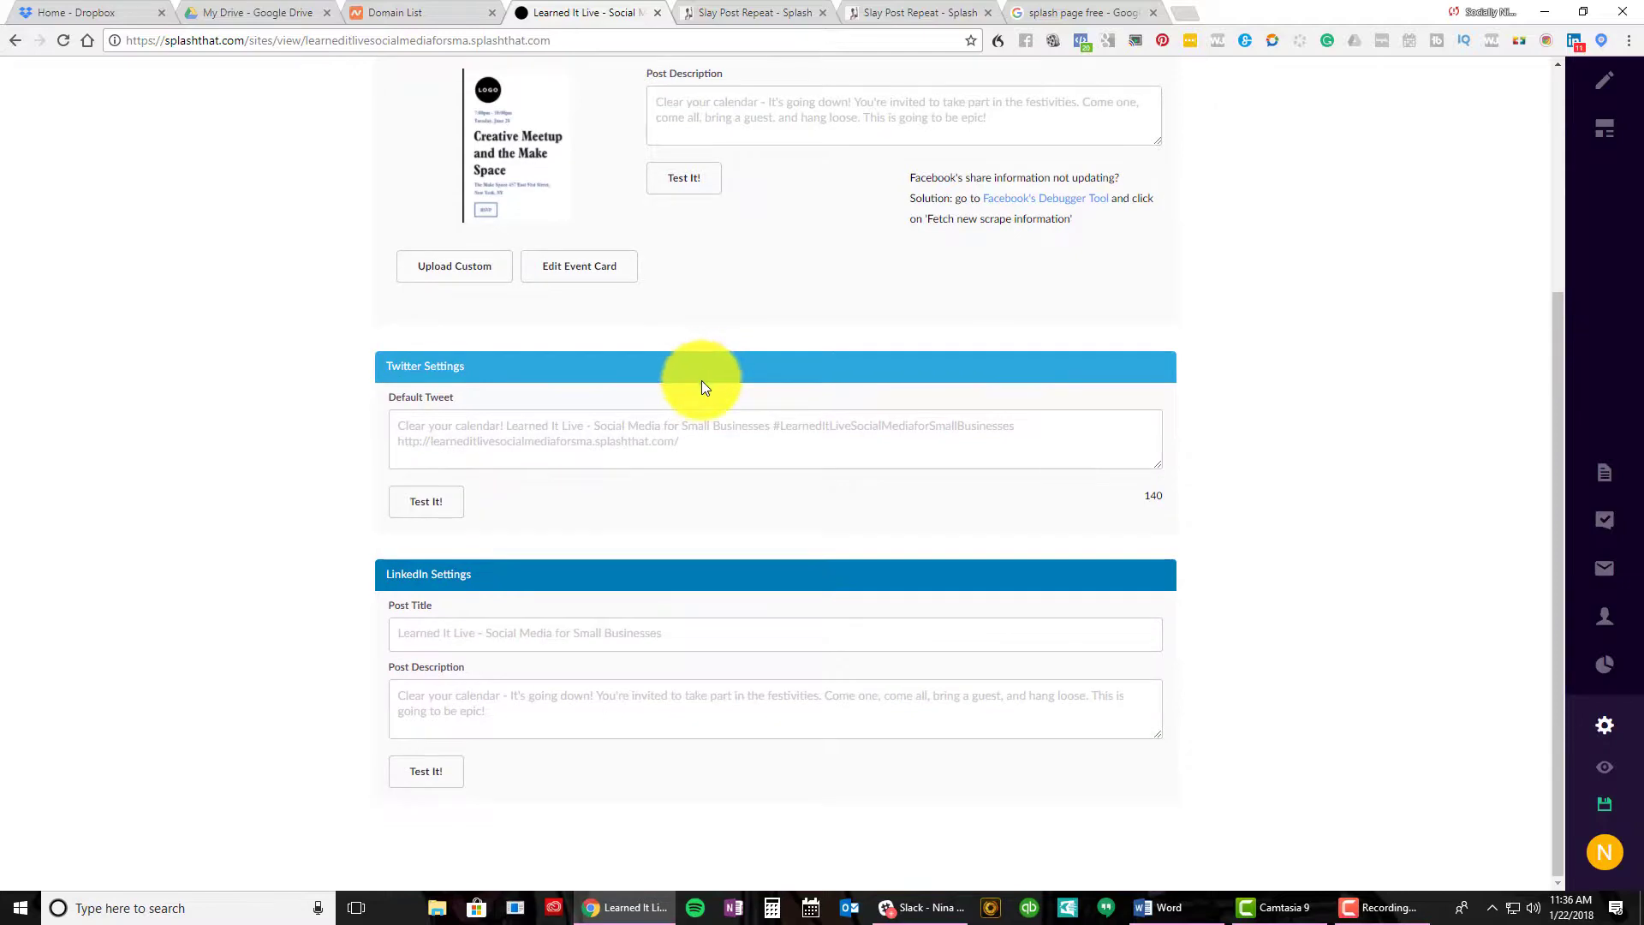
scroll(699, 378, up, 4)
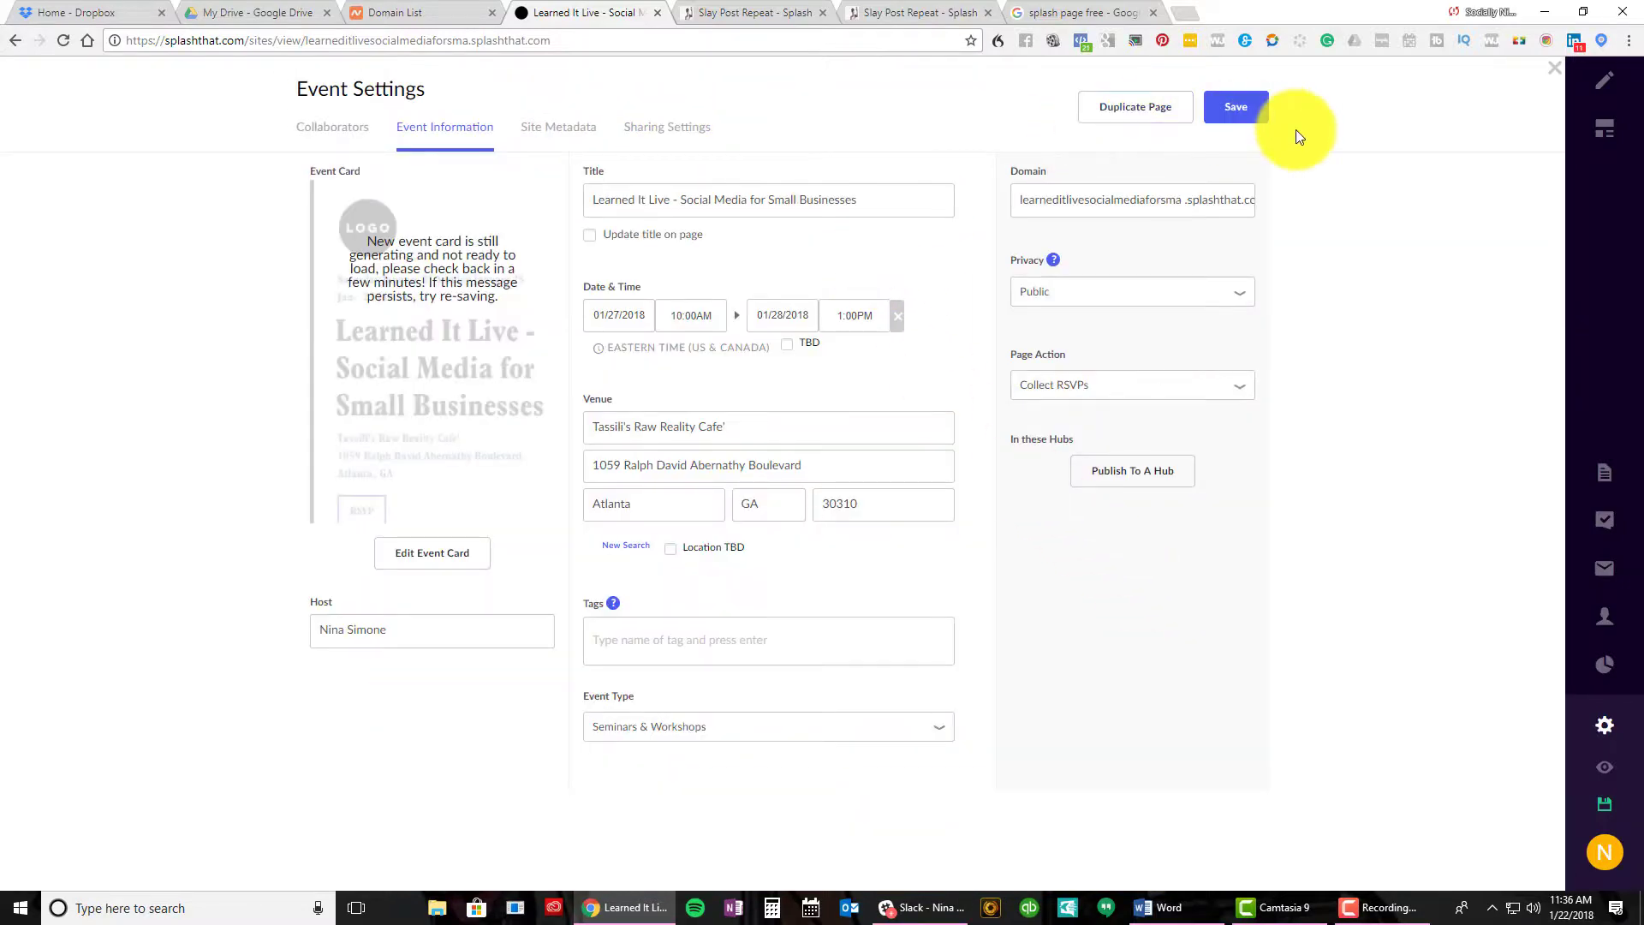
Select the live page URL learneditlivesocialmediaforsma.splashthat.com and scroll through the published page
mouse_move(1598, 800)
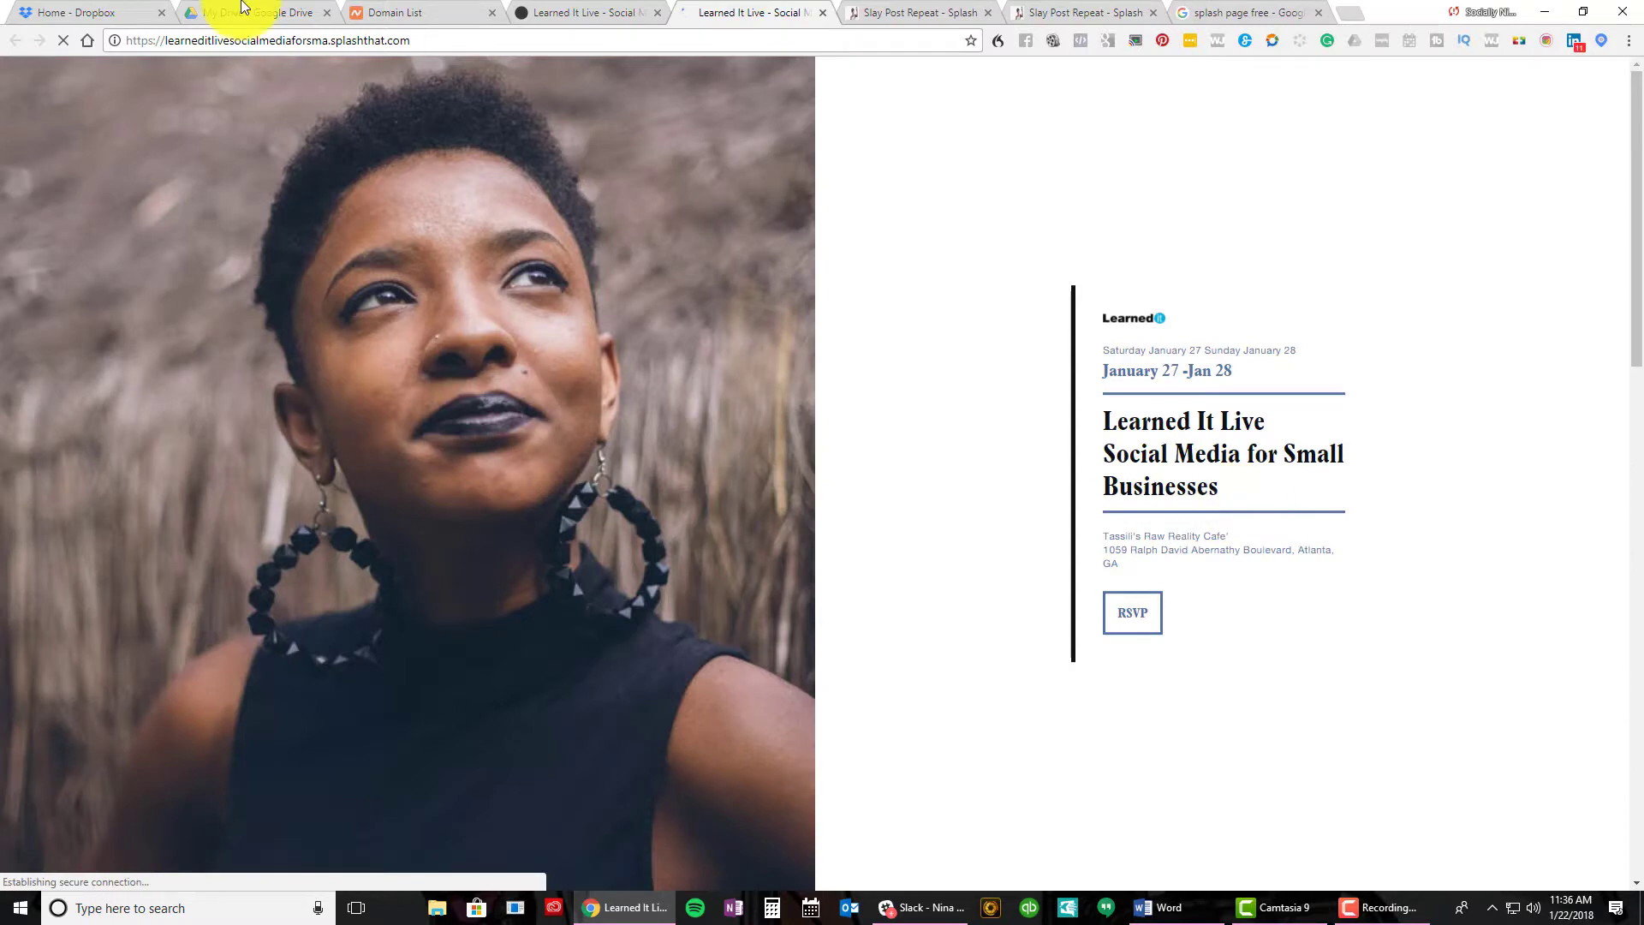
click(368, 41)
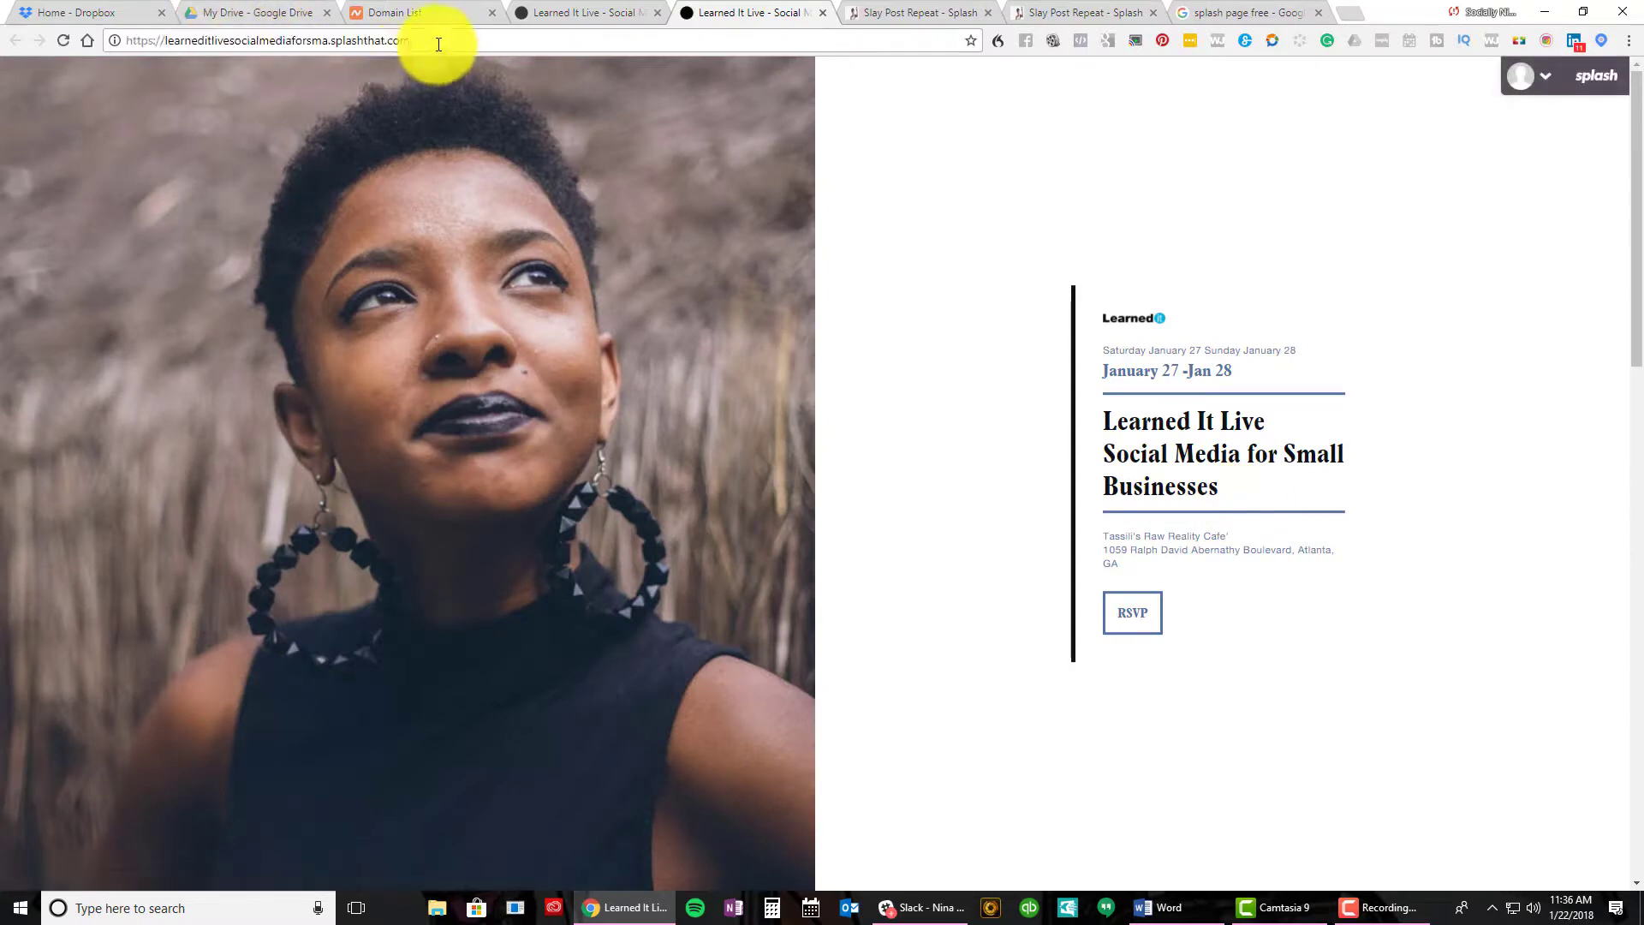
drag(146, 29, 129, 30)
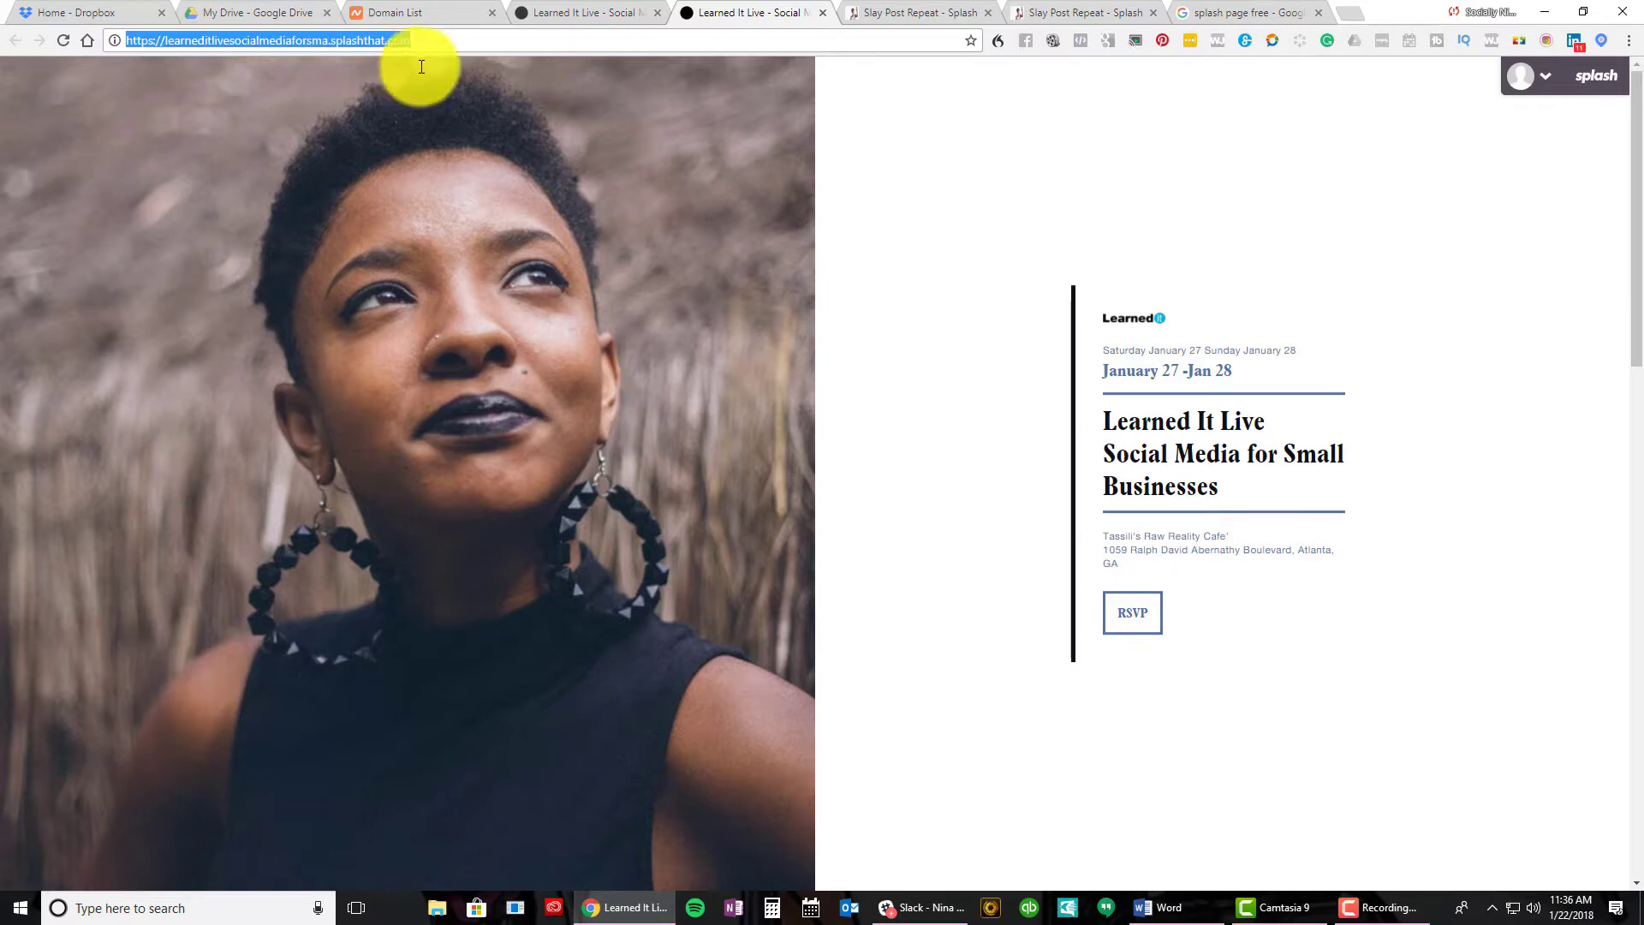
scroll(680, 294, down, 8)
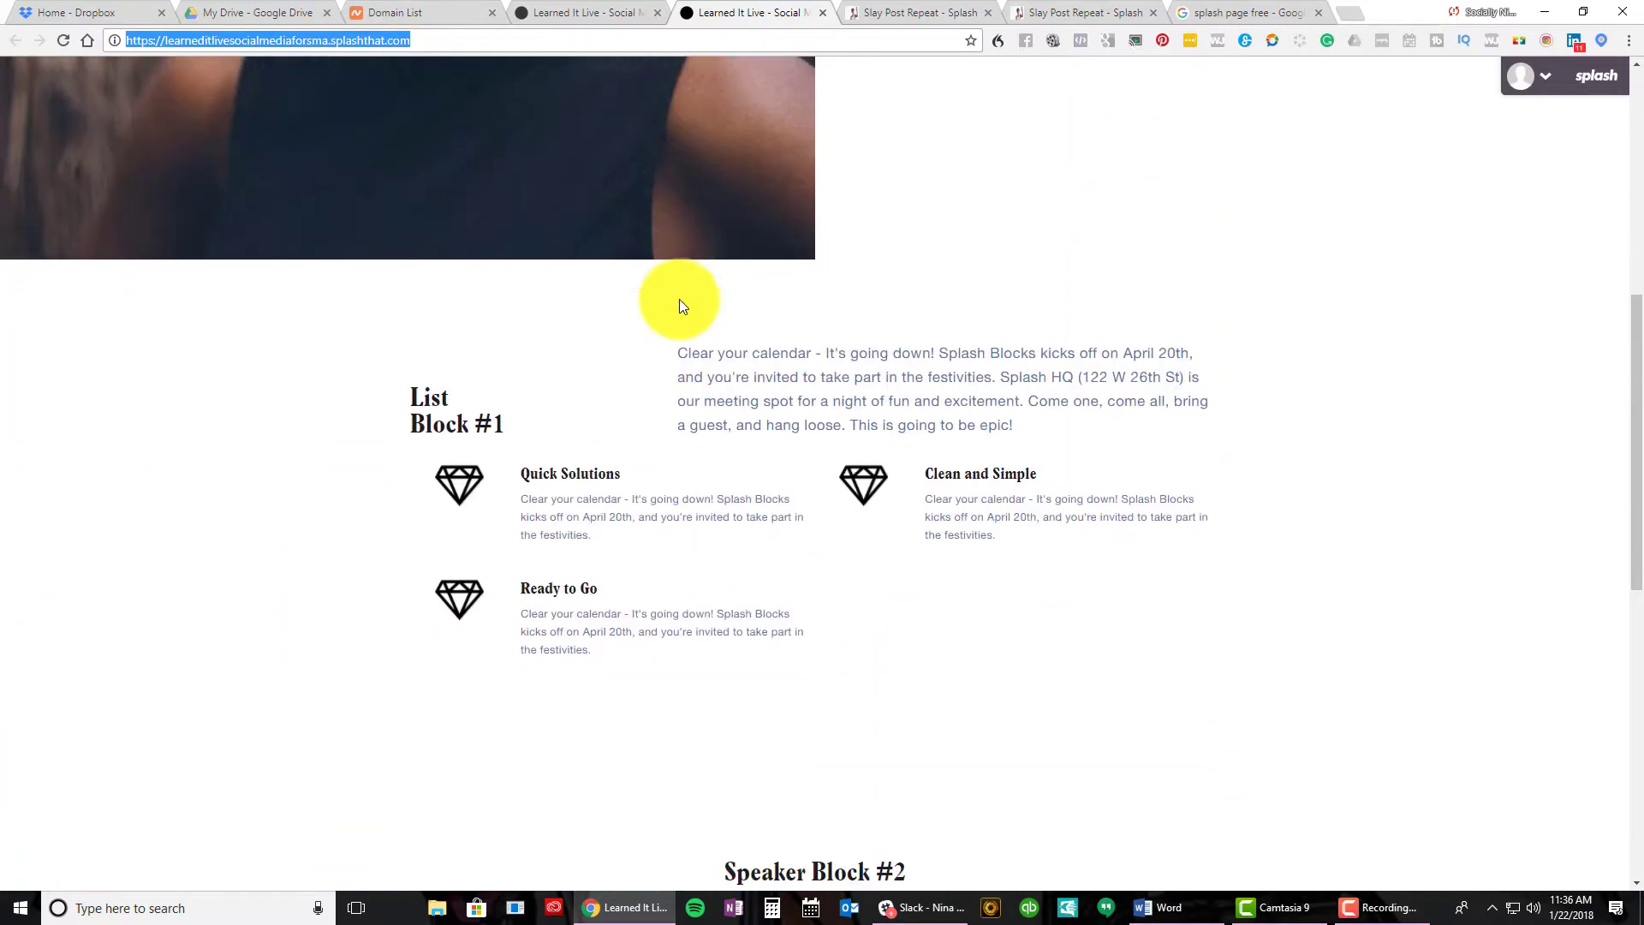
scroll(680, 300, down, 9)
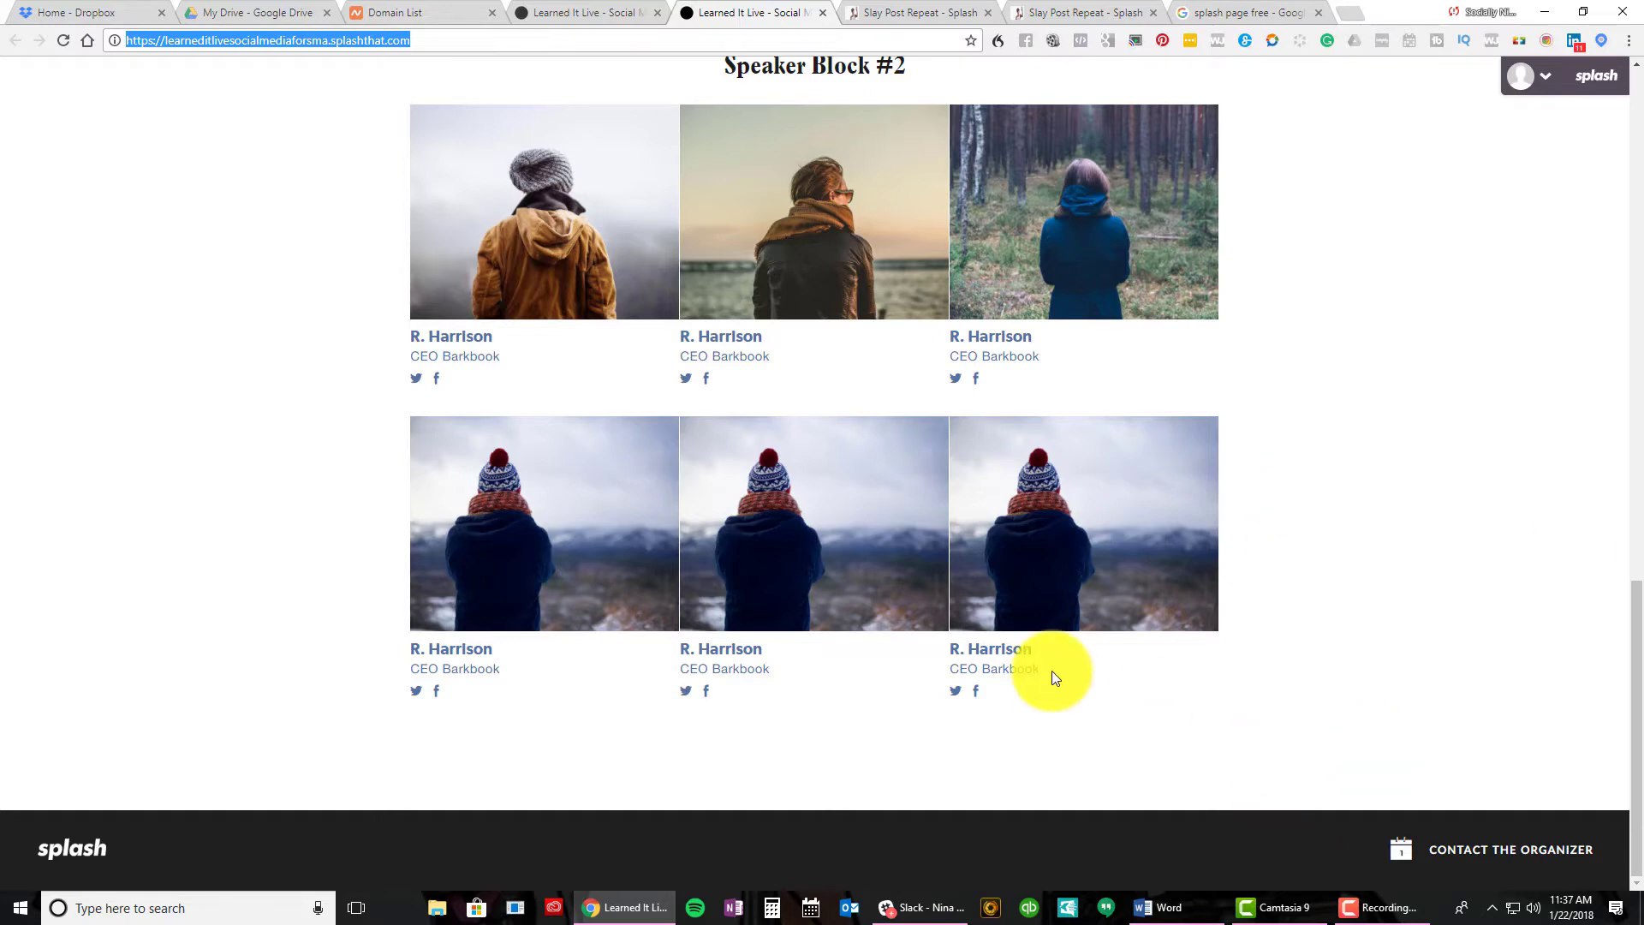
scroll(1052, 671, up, 15)
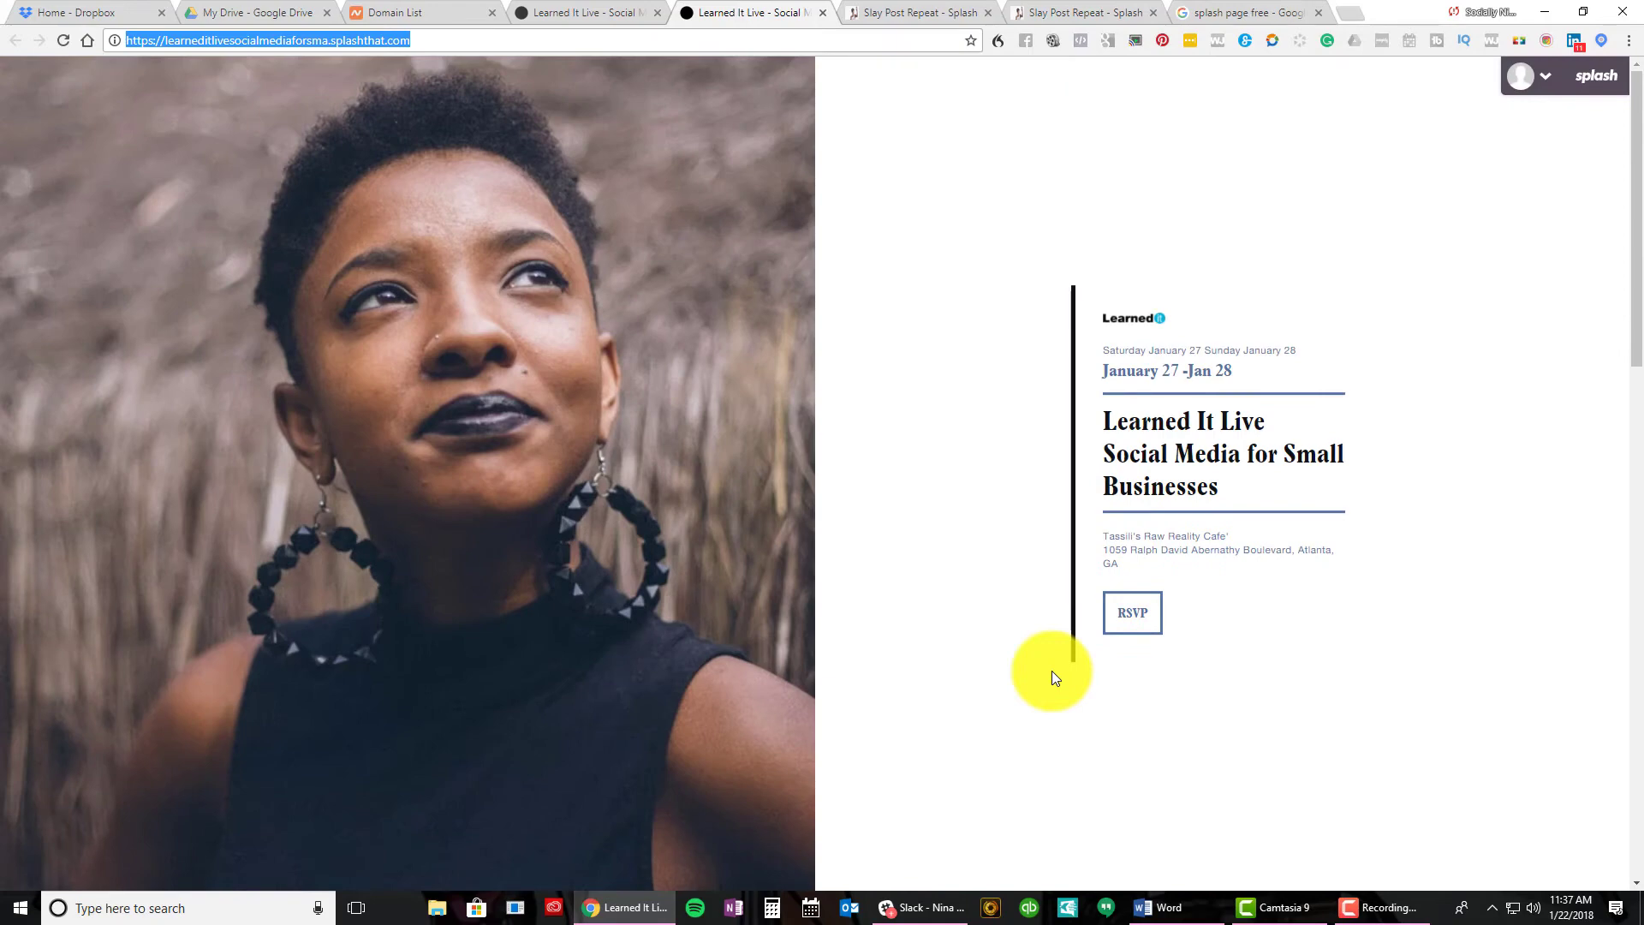